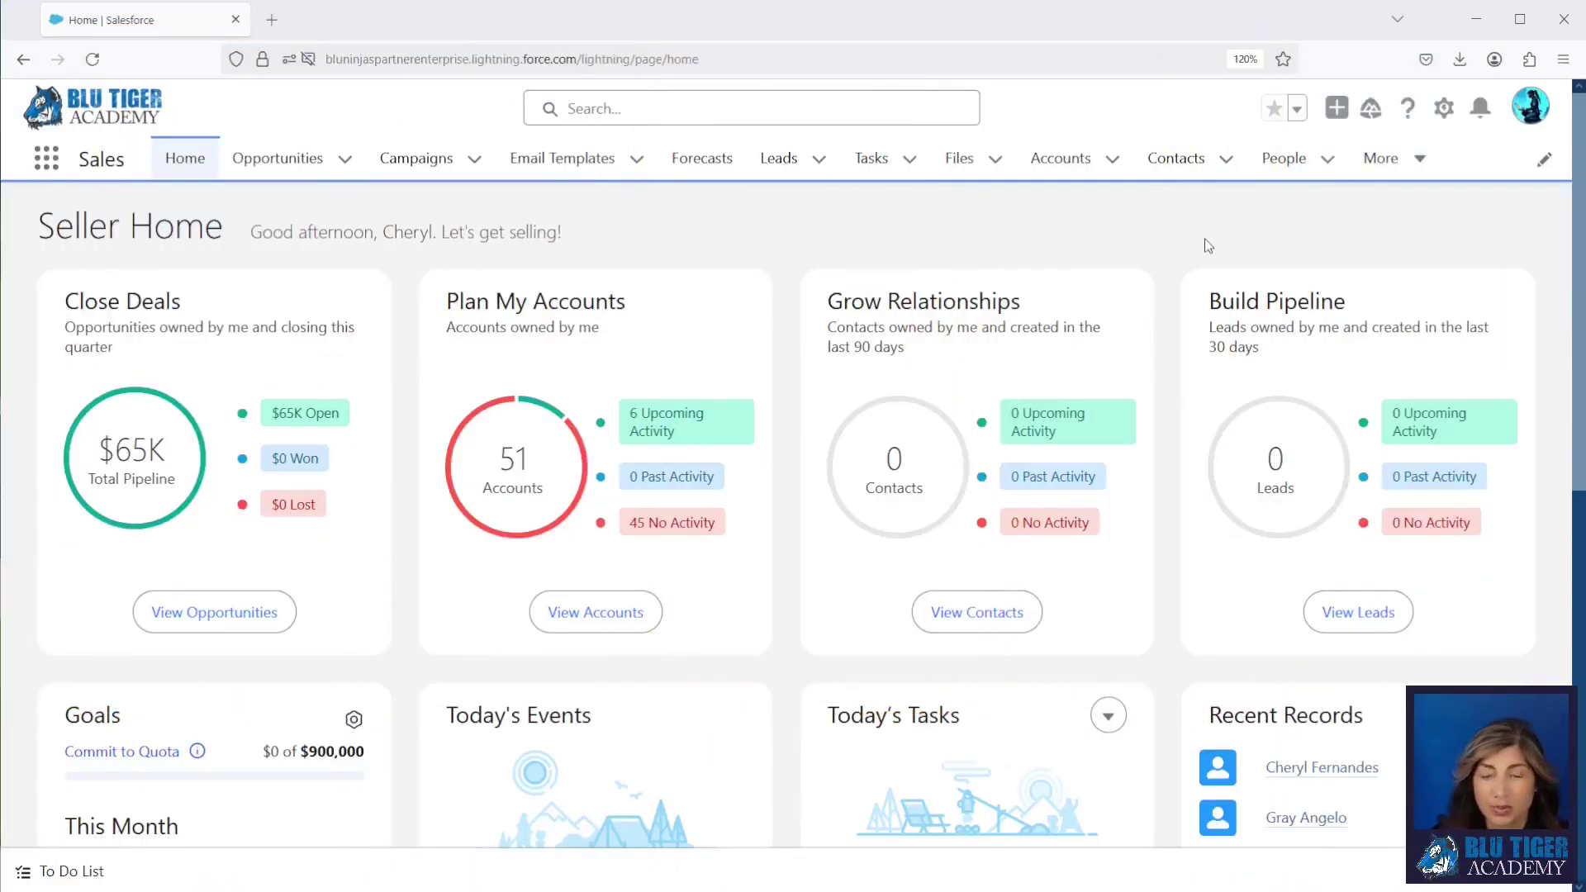
- Open Setup and find the Permission Sets page by searching for "permiss"
left_click(1444, 107)
left_click(1322, 195)
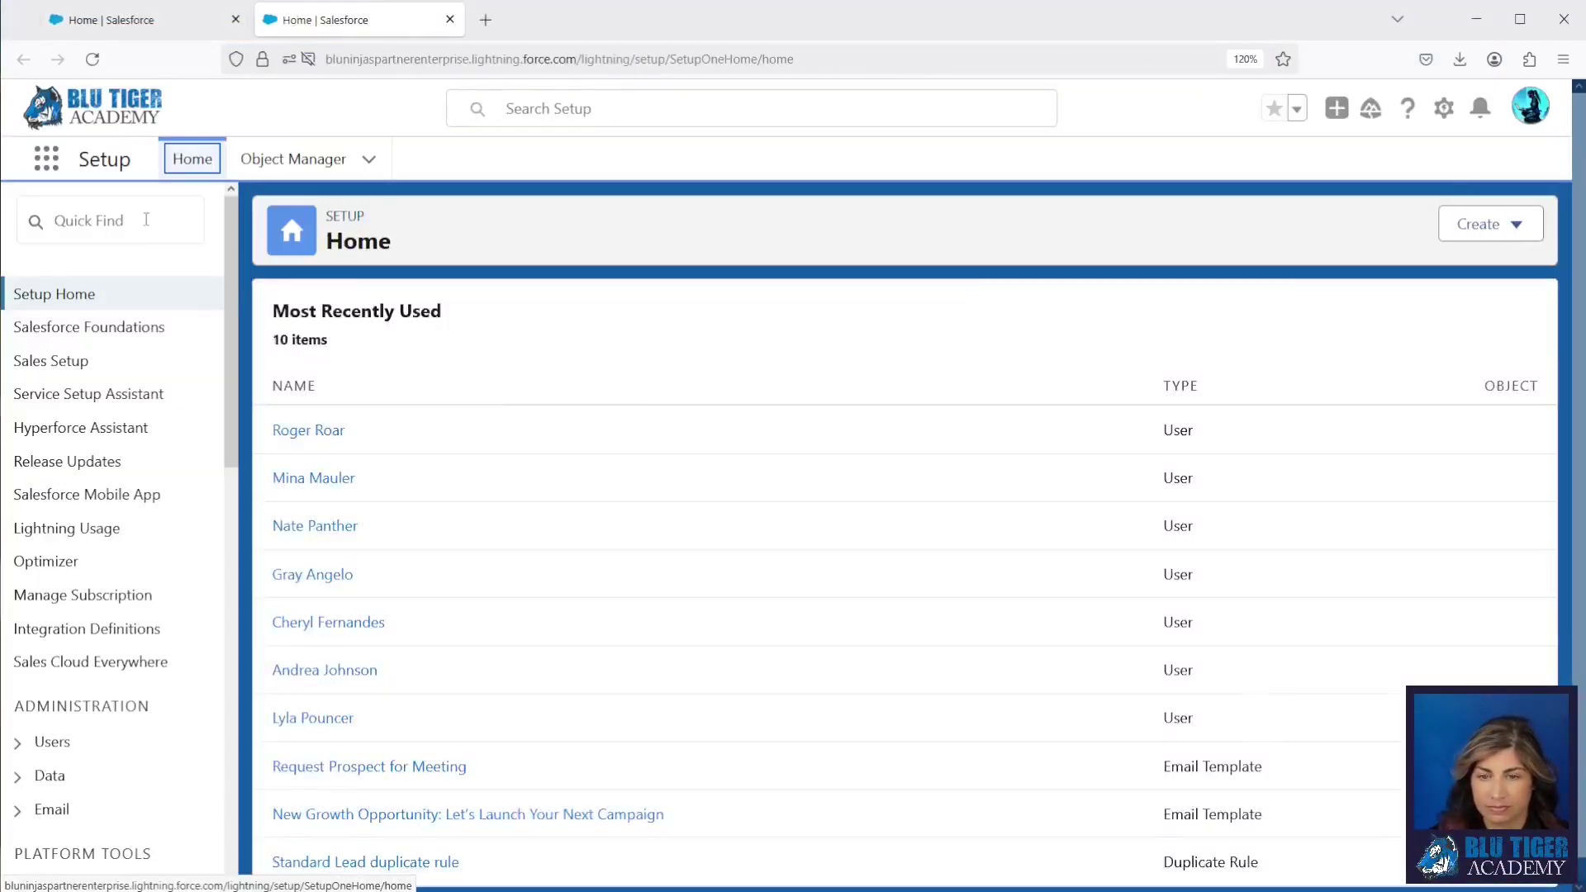
left_click(147, 219)
type("p")
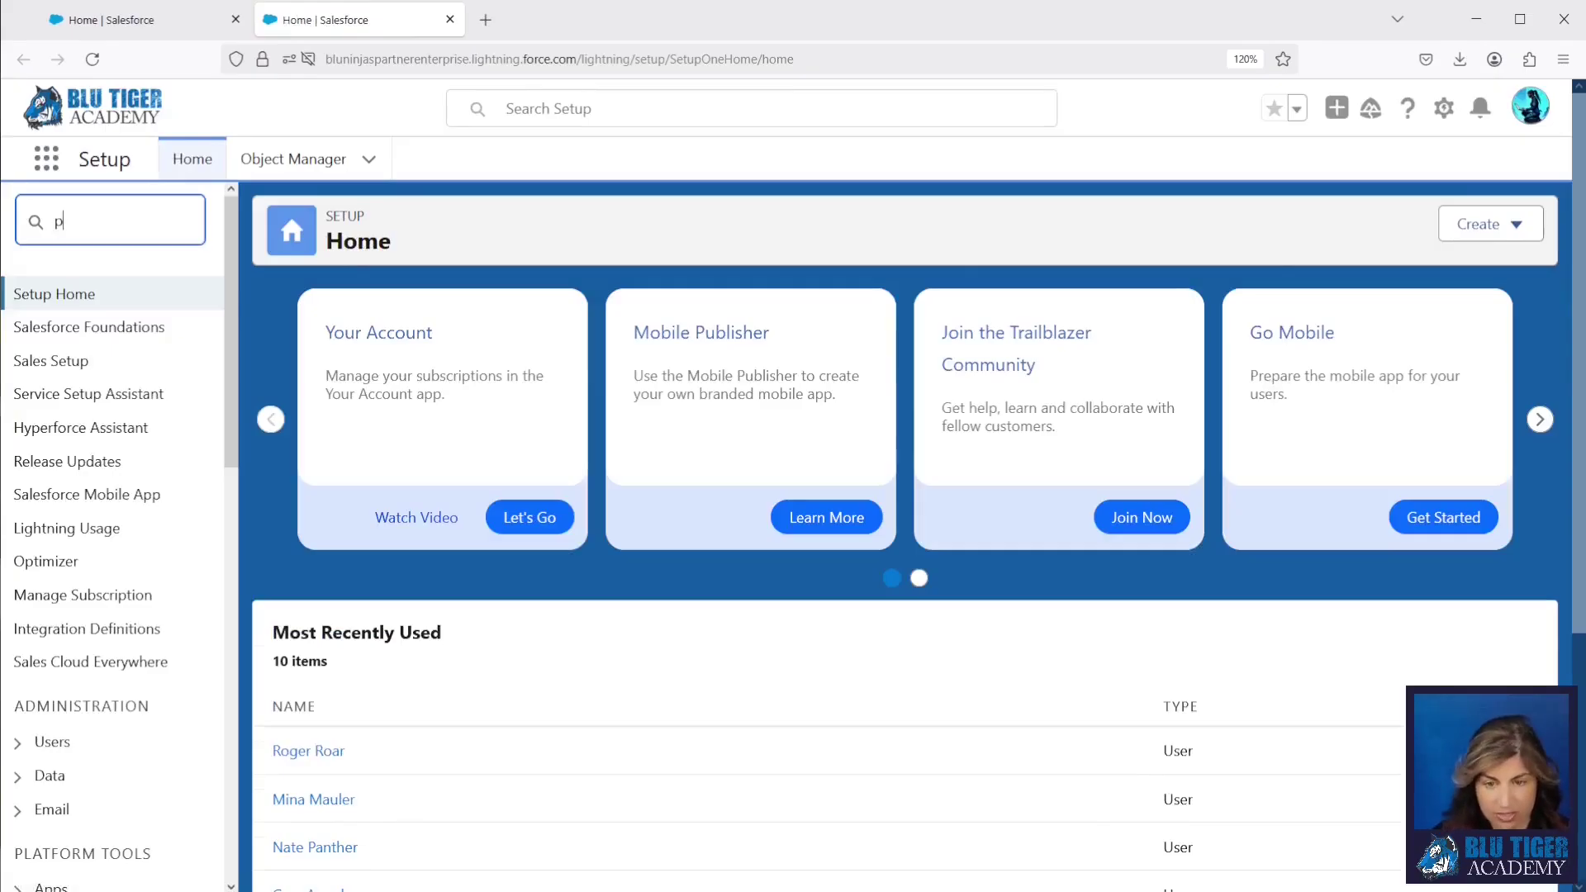
type("ermiss")
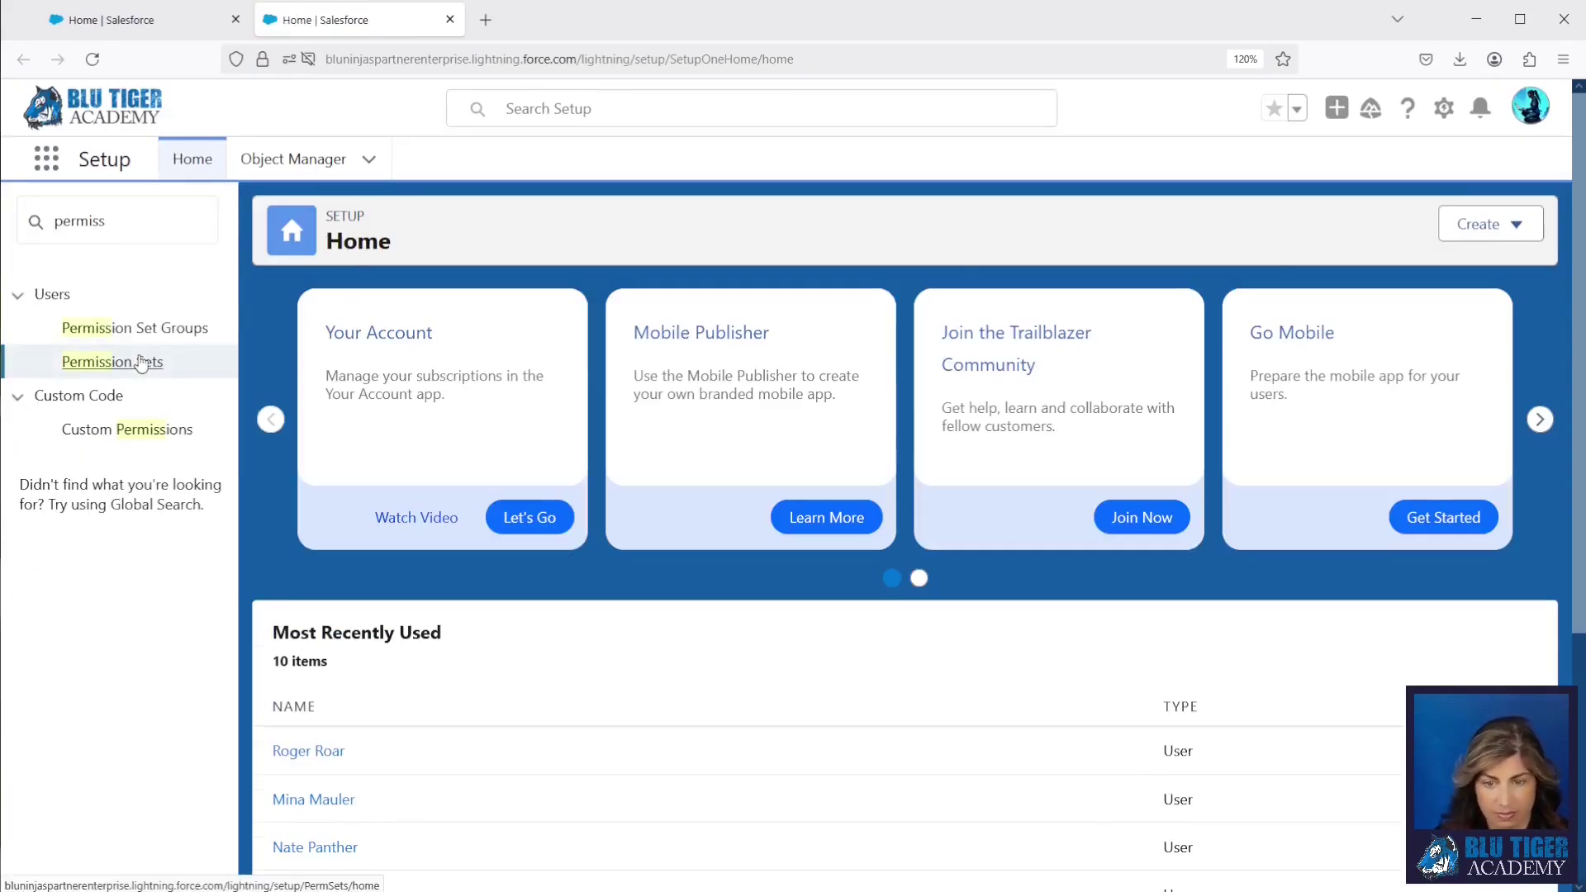
left_click(142, 362)
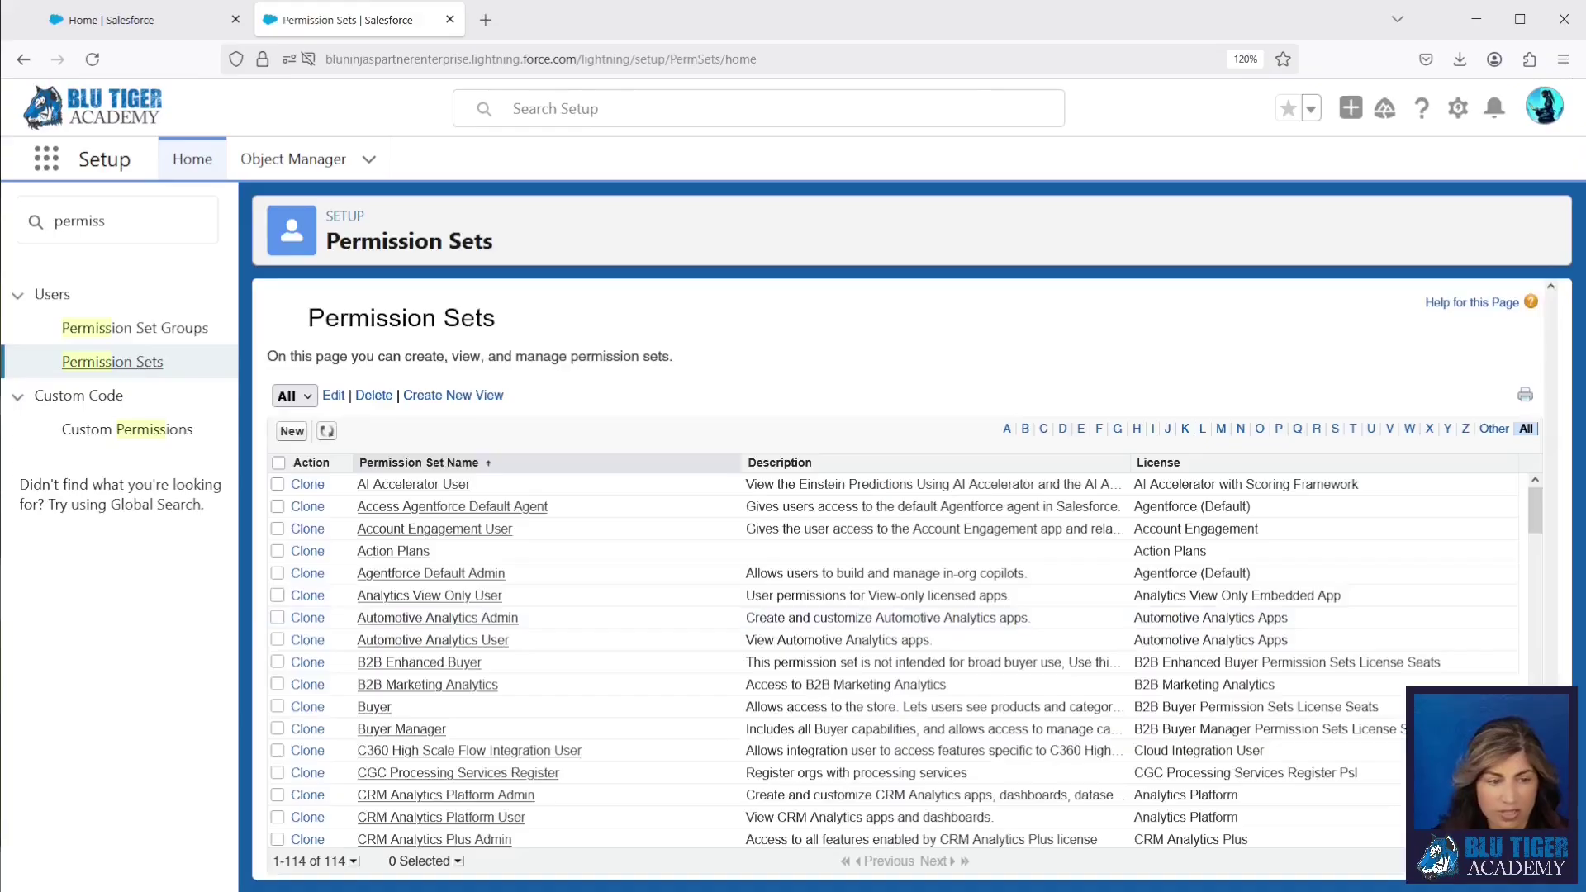
- Assign the Standard Einstein Activity Capture permission set to the Head of Sales and Sales Team 1 administrators from the Admin Users list
scroll(397, 628, "down", 10)
scroll(449, 652, "down", 15)
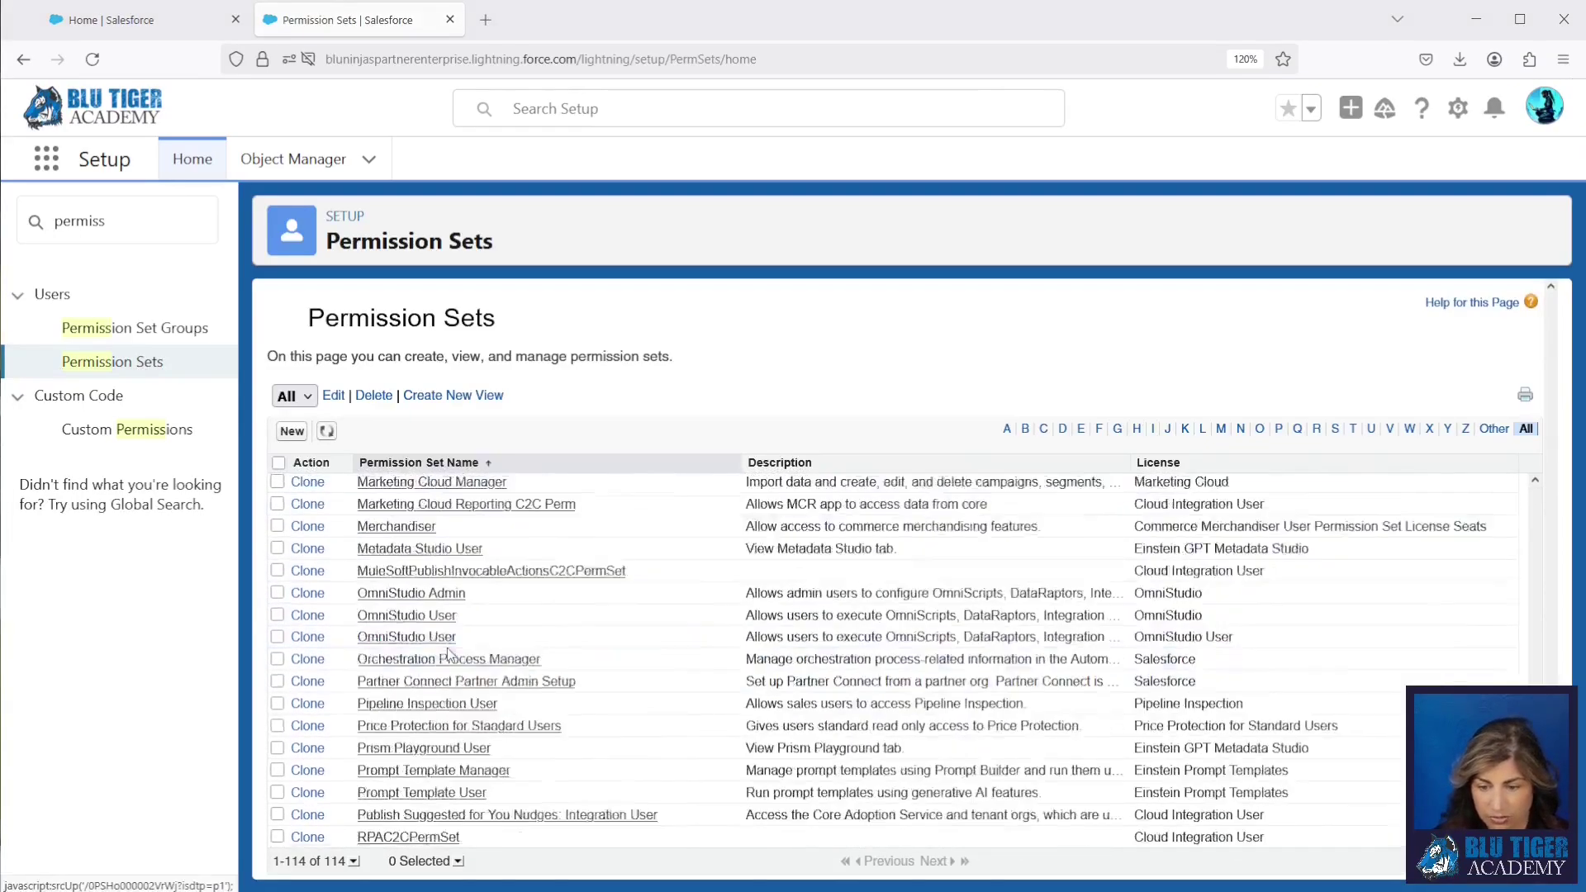
left_click(419, 730)
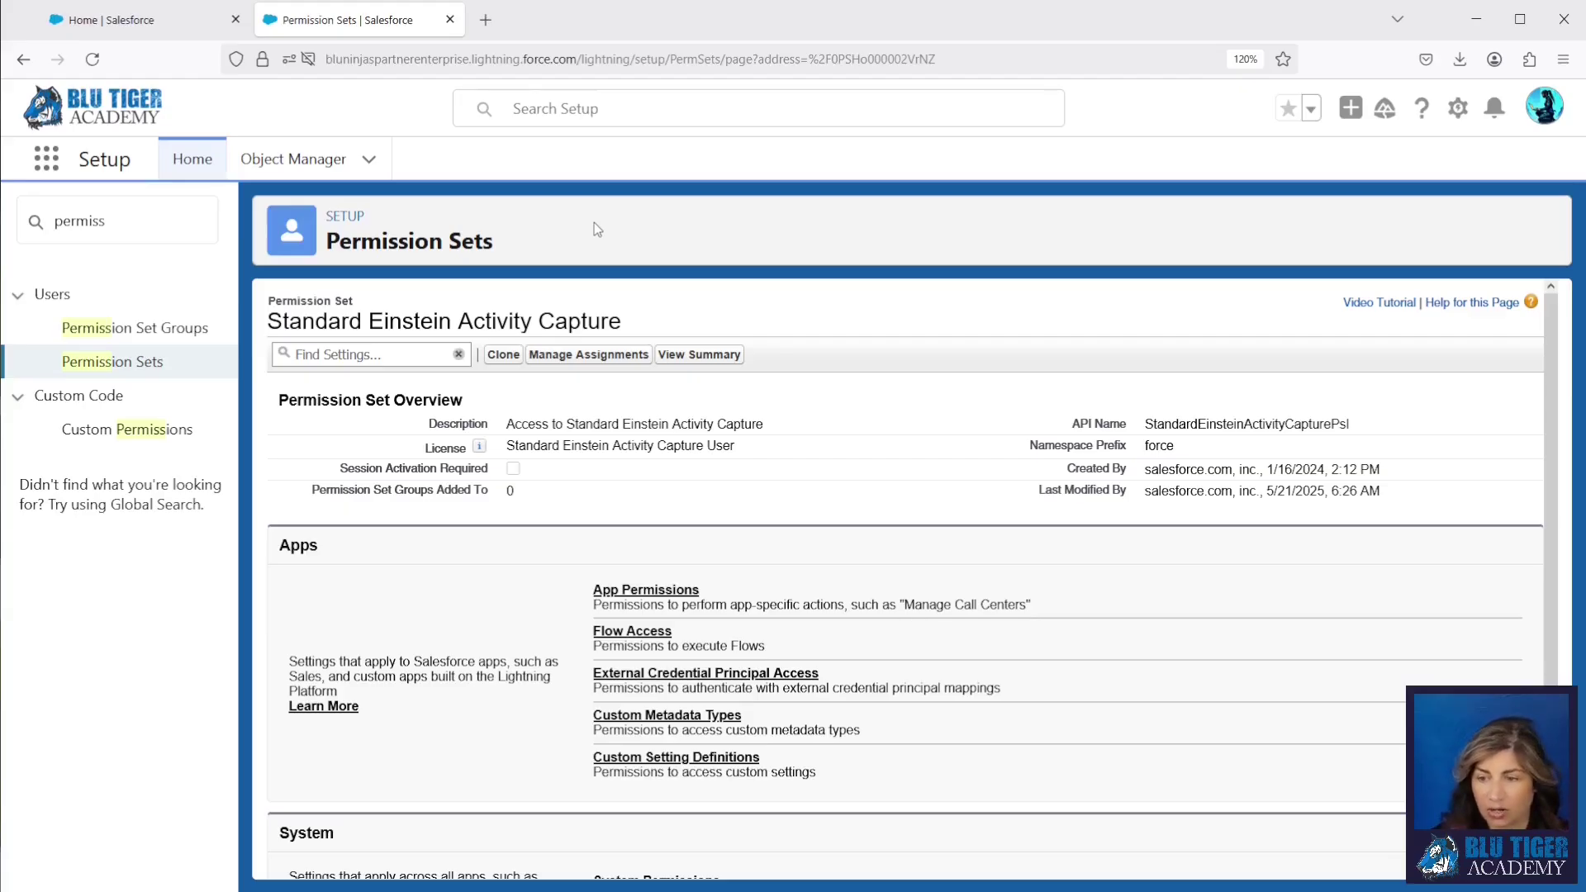
left_click(577, 357)
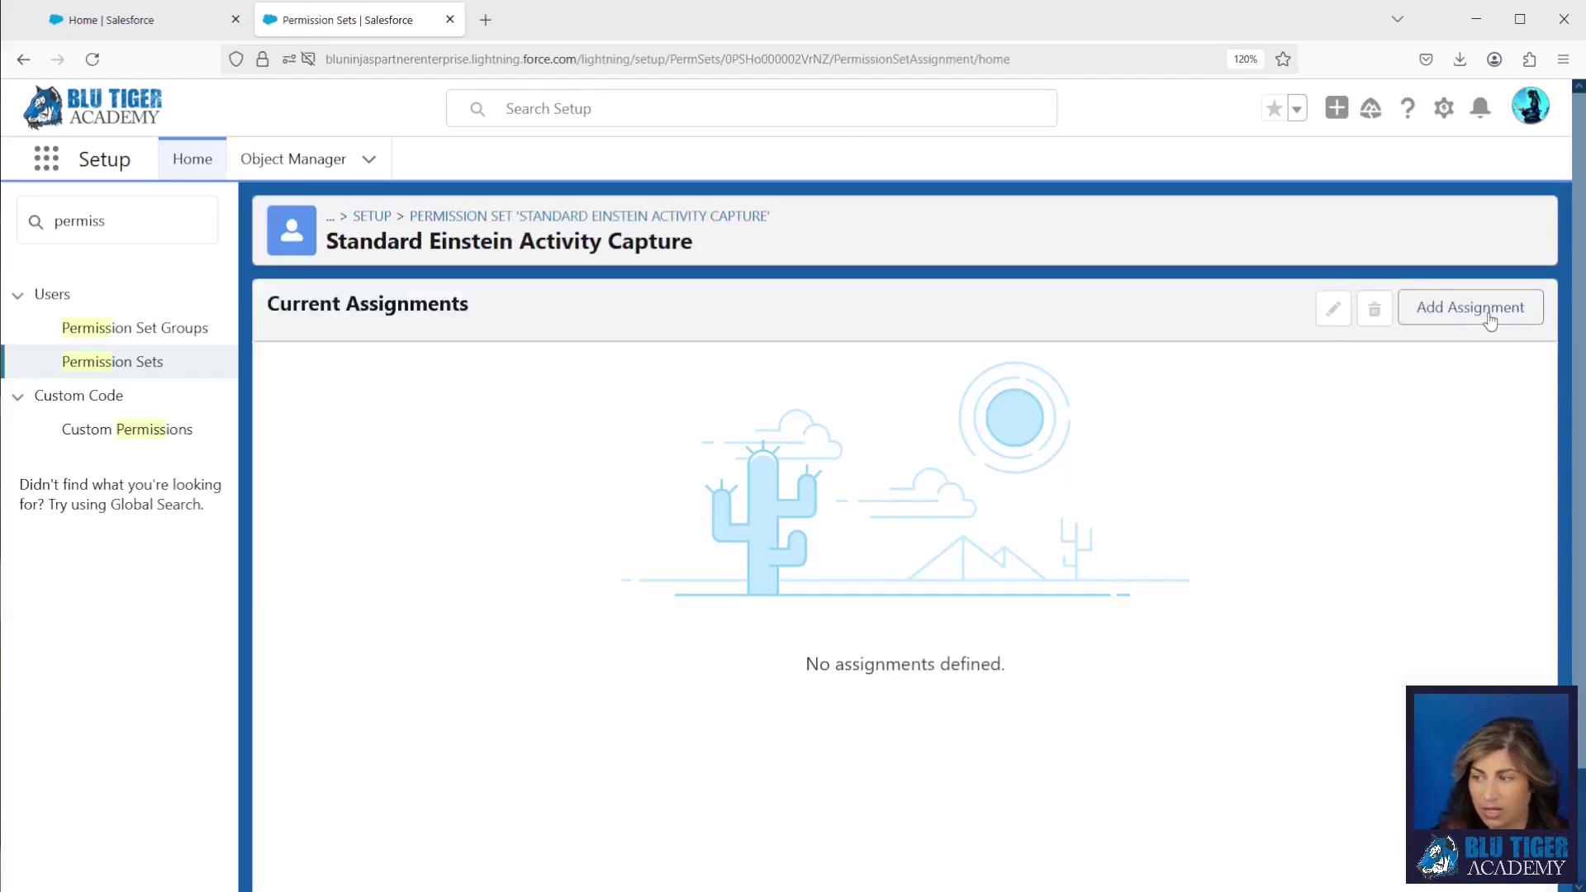
left_click(1482, 312)
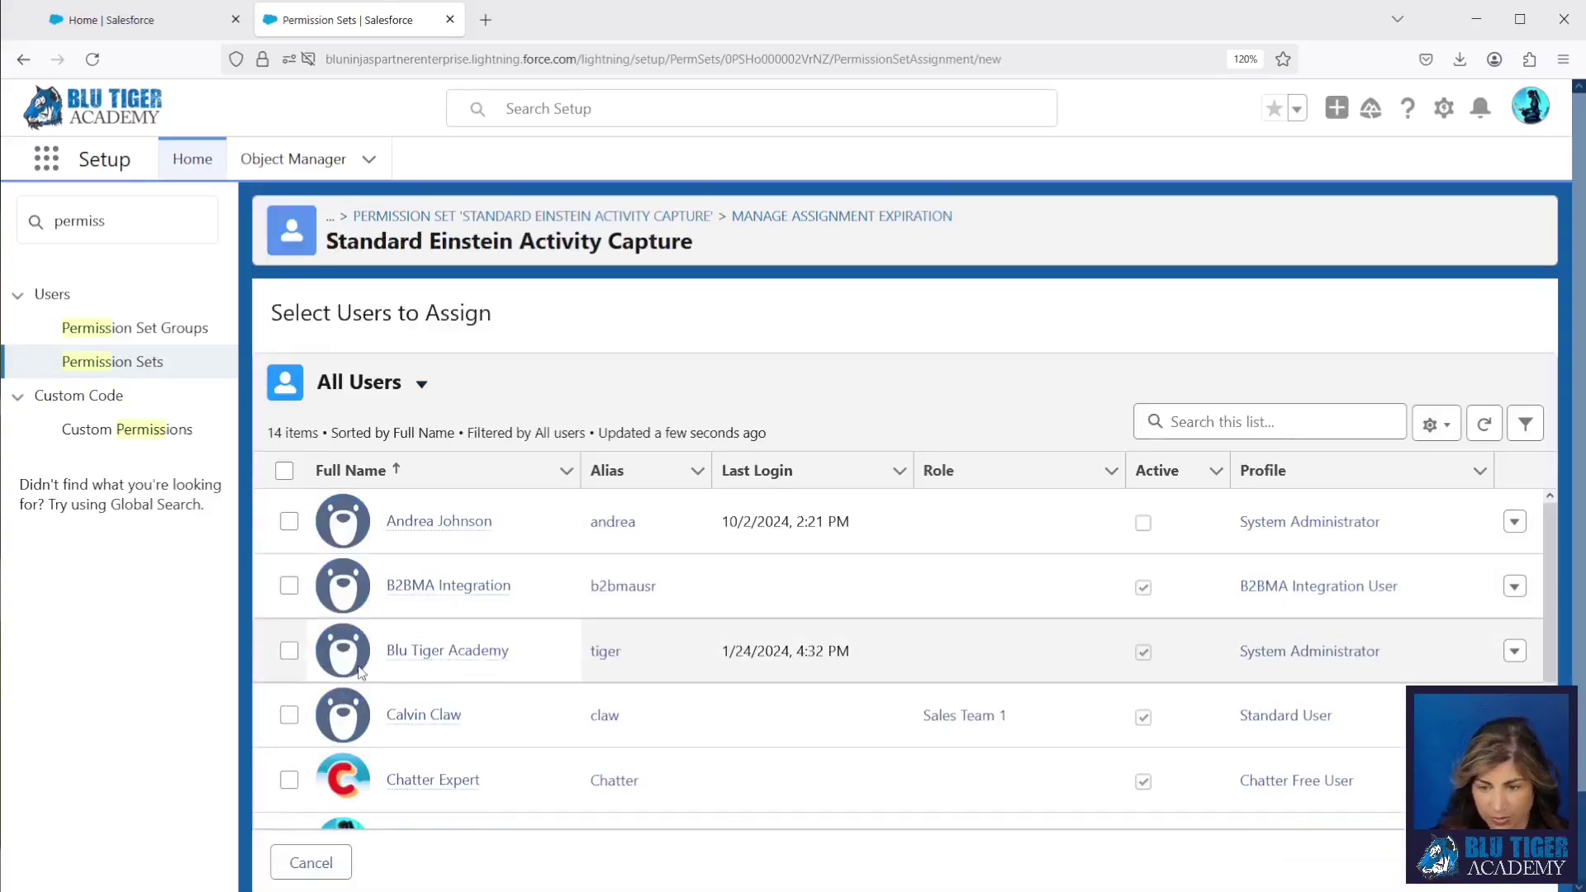
left_click(421, 383)
left_click(347, 507)
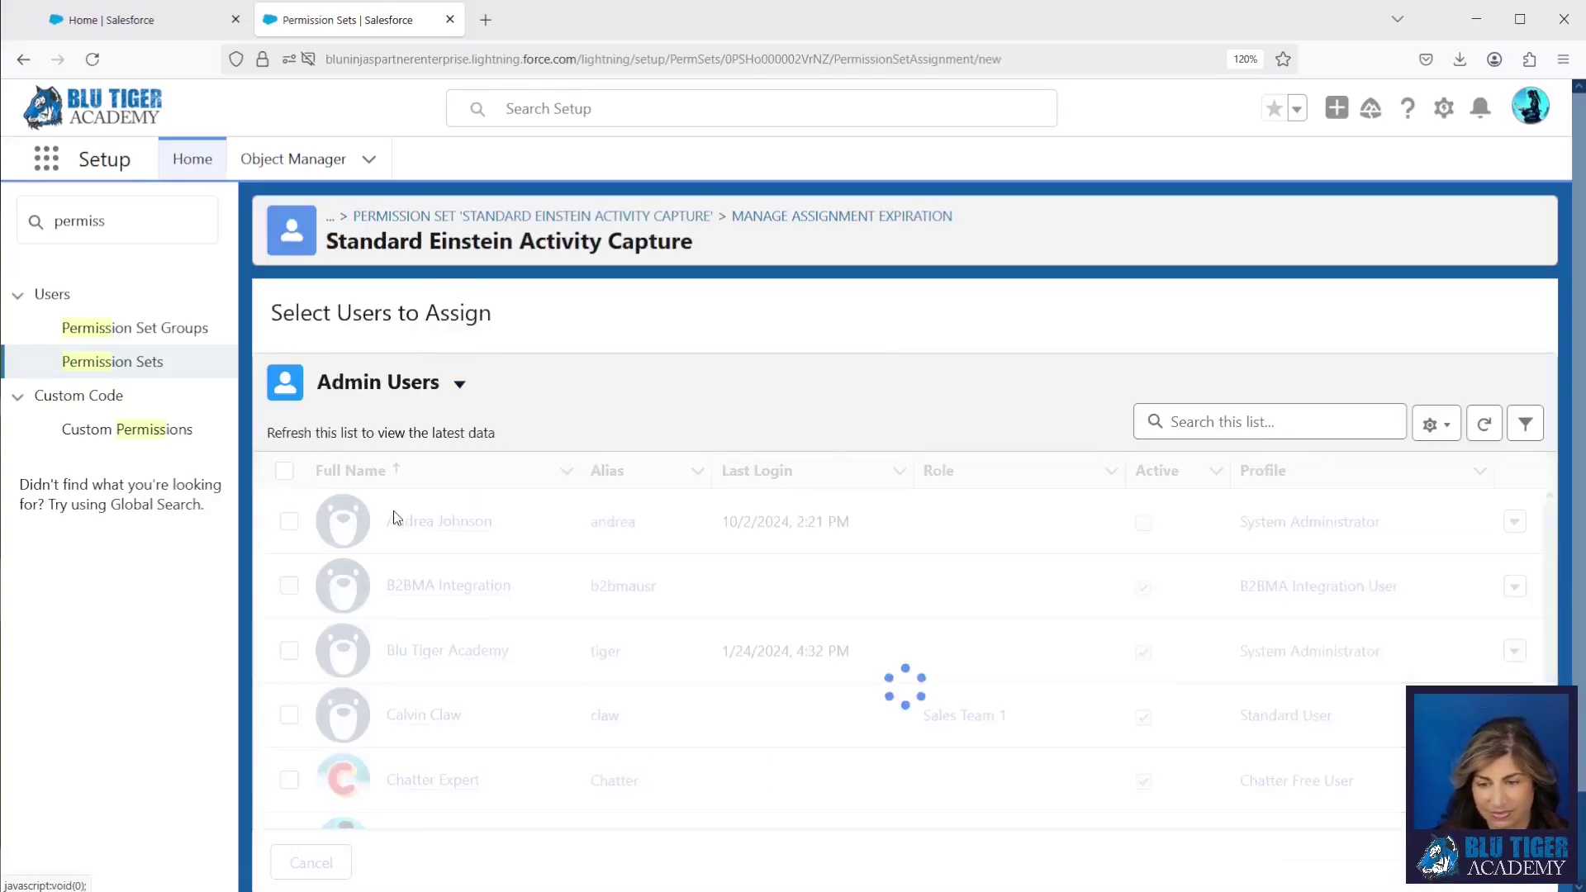
left_click(288, 585)
left_click(288, 650)
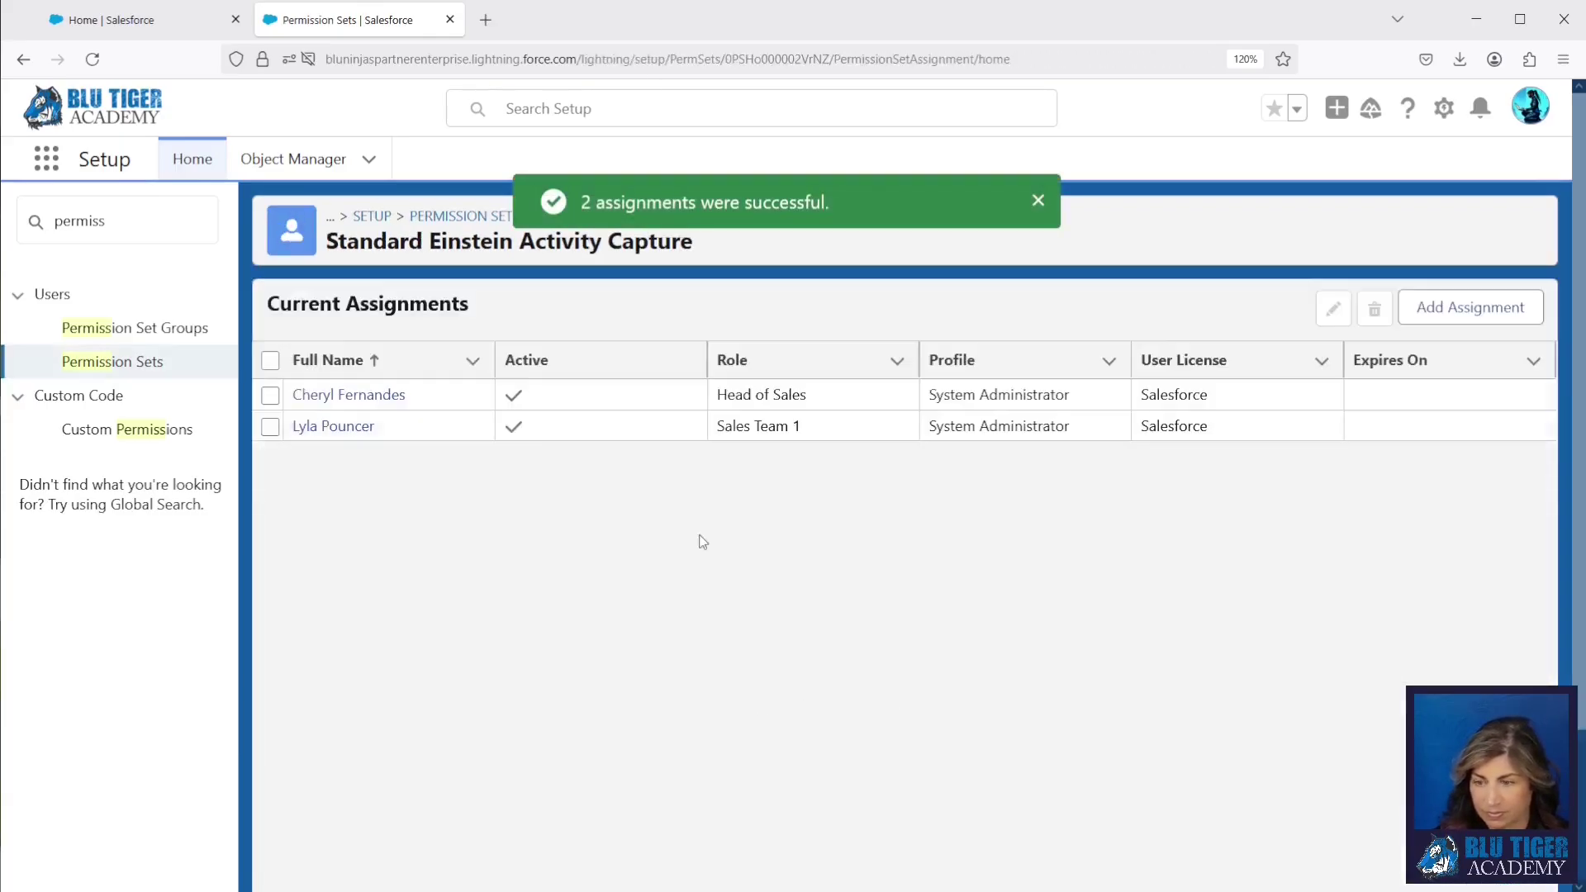
- Return to the permission sets list and open the assignments of the Sales Engagement Basic User permission set
left_click(132, 364)
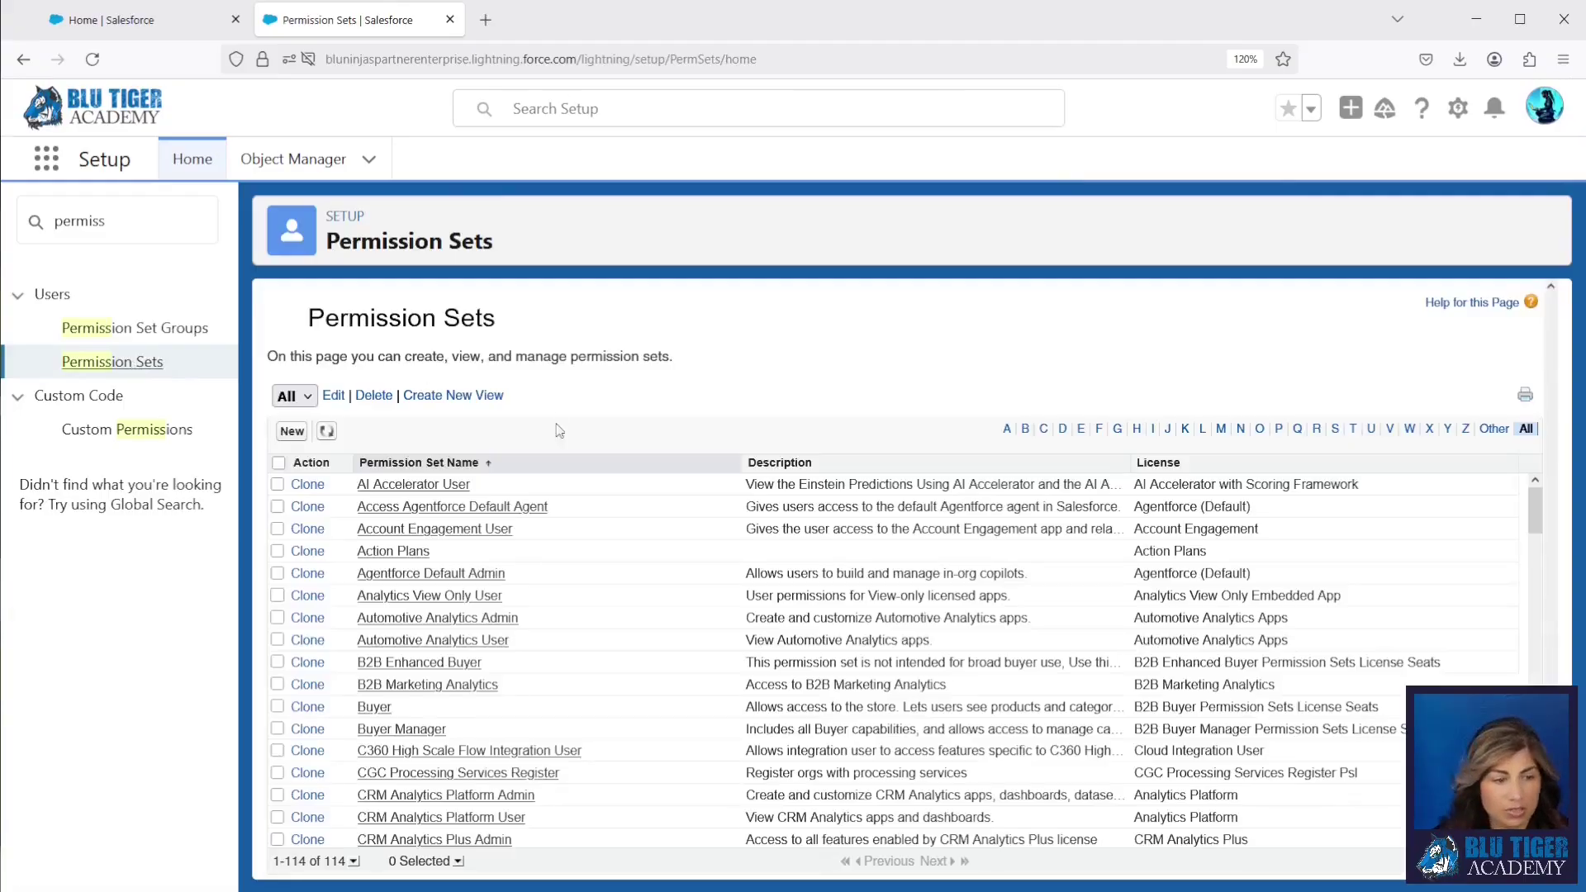
scroll(576, 535, "down", 10)
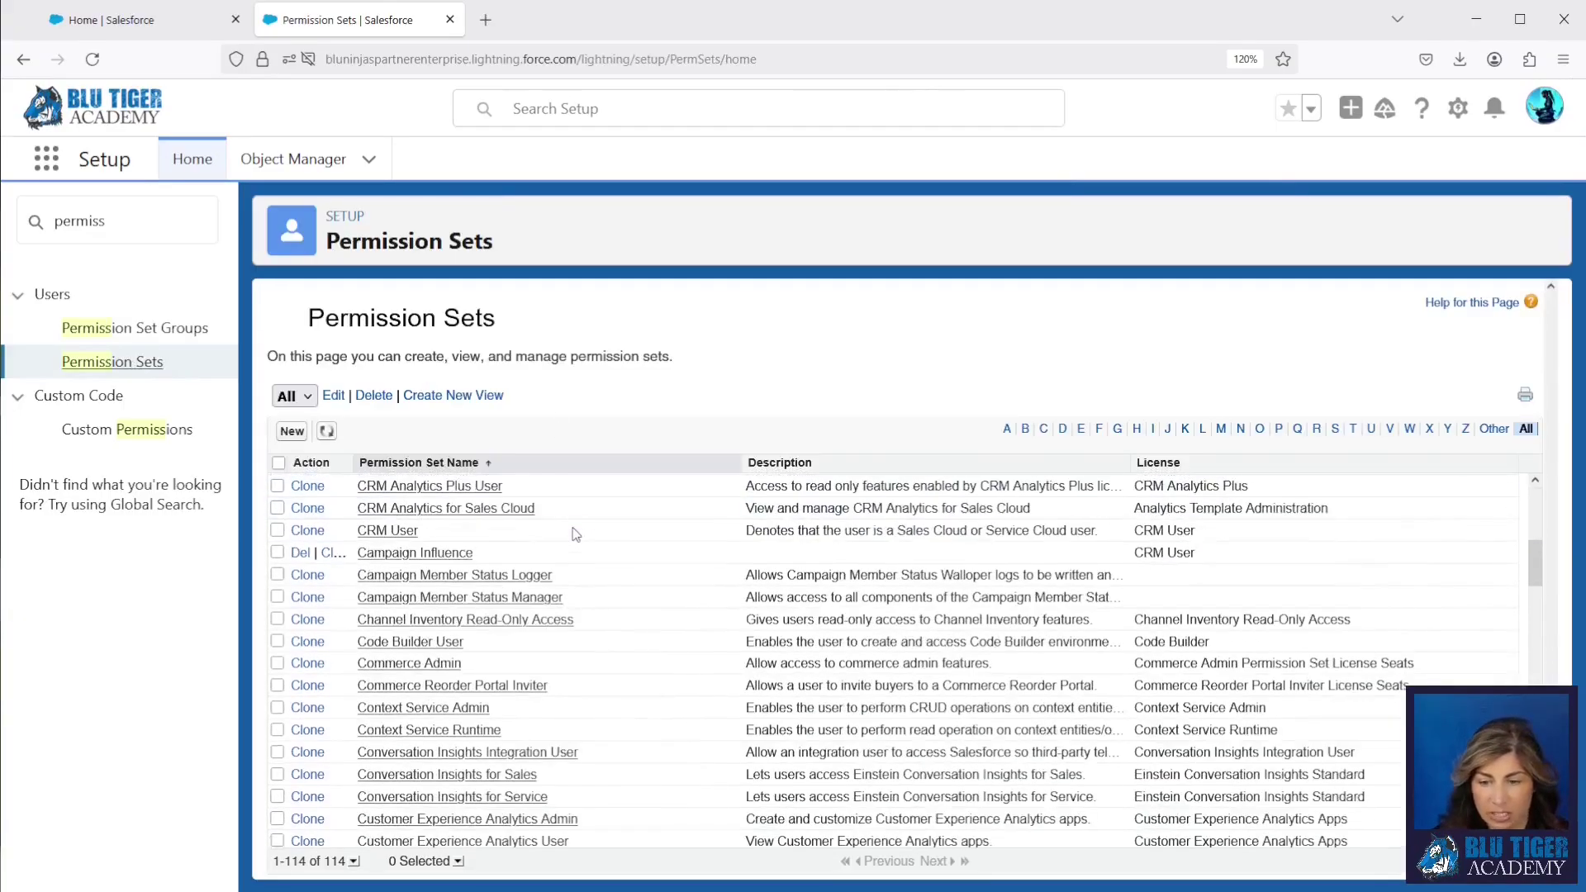
scroll(576, 534, "down", 20)
scroll(552, 563, "up", 3)
left_click(498, 604)
left_click(582, 363)
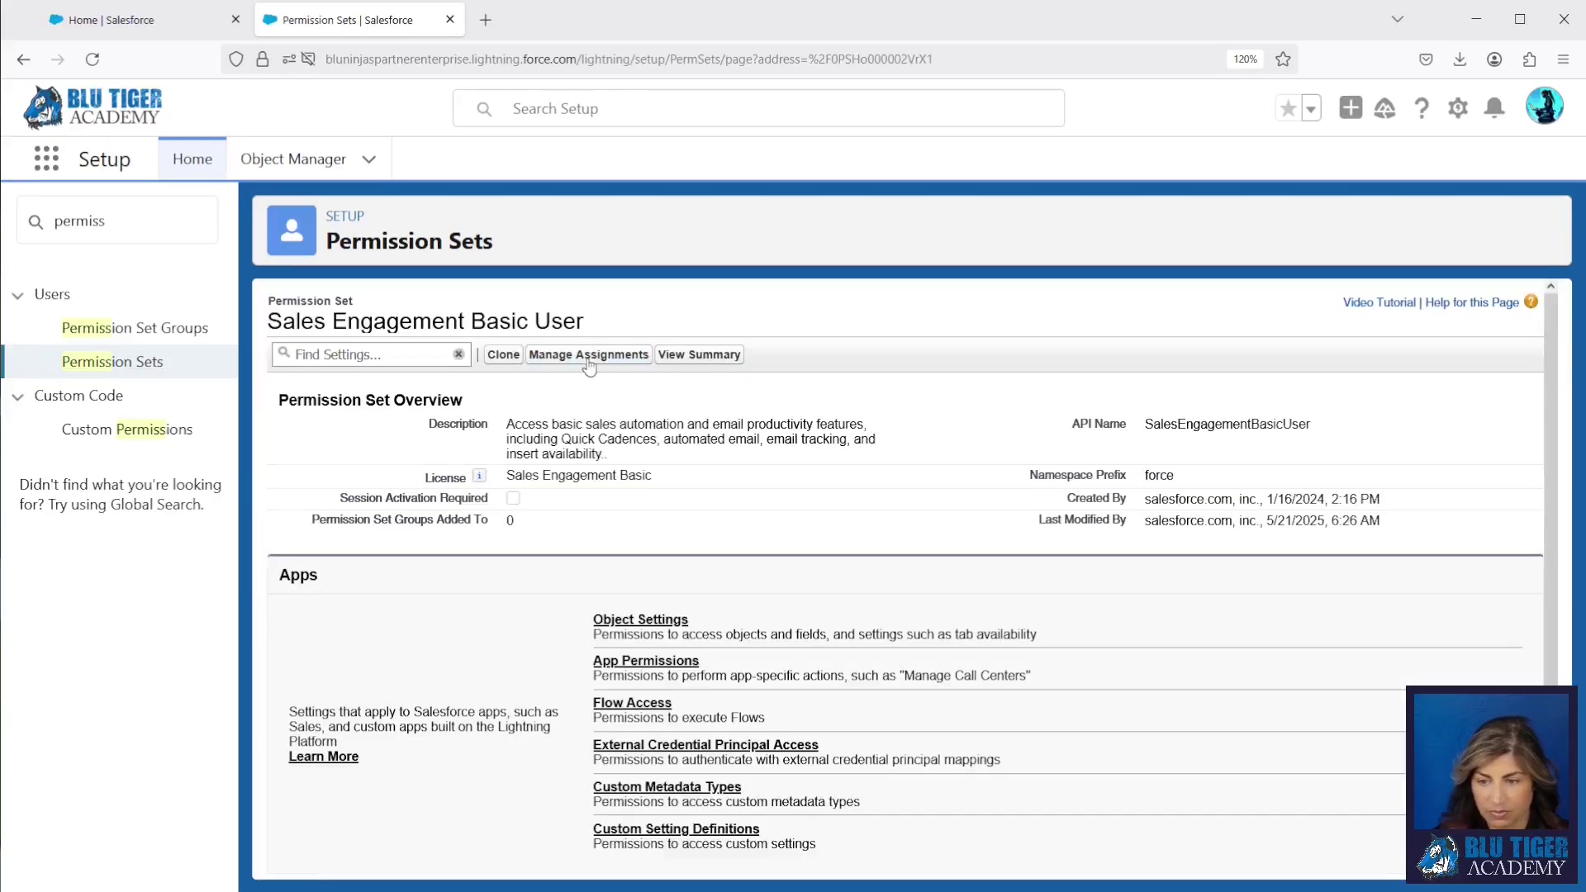
- Add the Head of Sales and Sales Team 1 administrators from the Admin Users list to this permission set without an expiration
left_click(1470, 307)
left_click(418, 379)
left_click(404, 507)
left_click(289, 586)
left_click(289, 651)
left_click(1524, 863)
left_click(1520, 864)
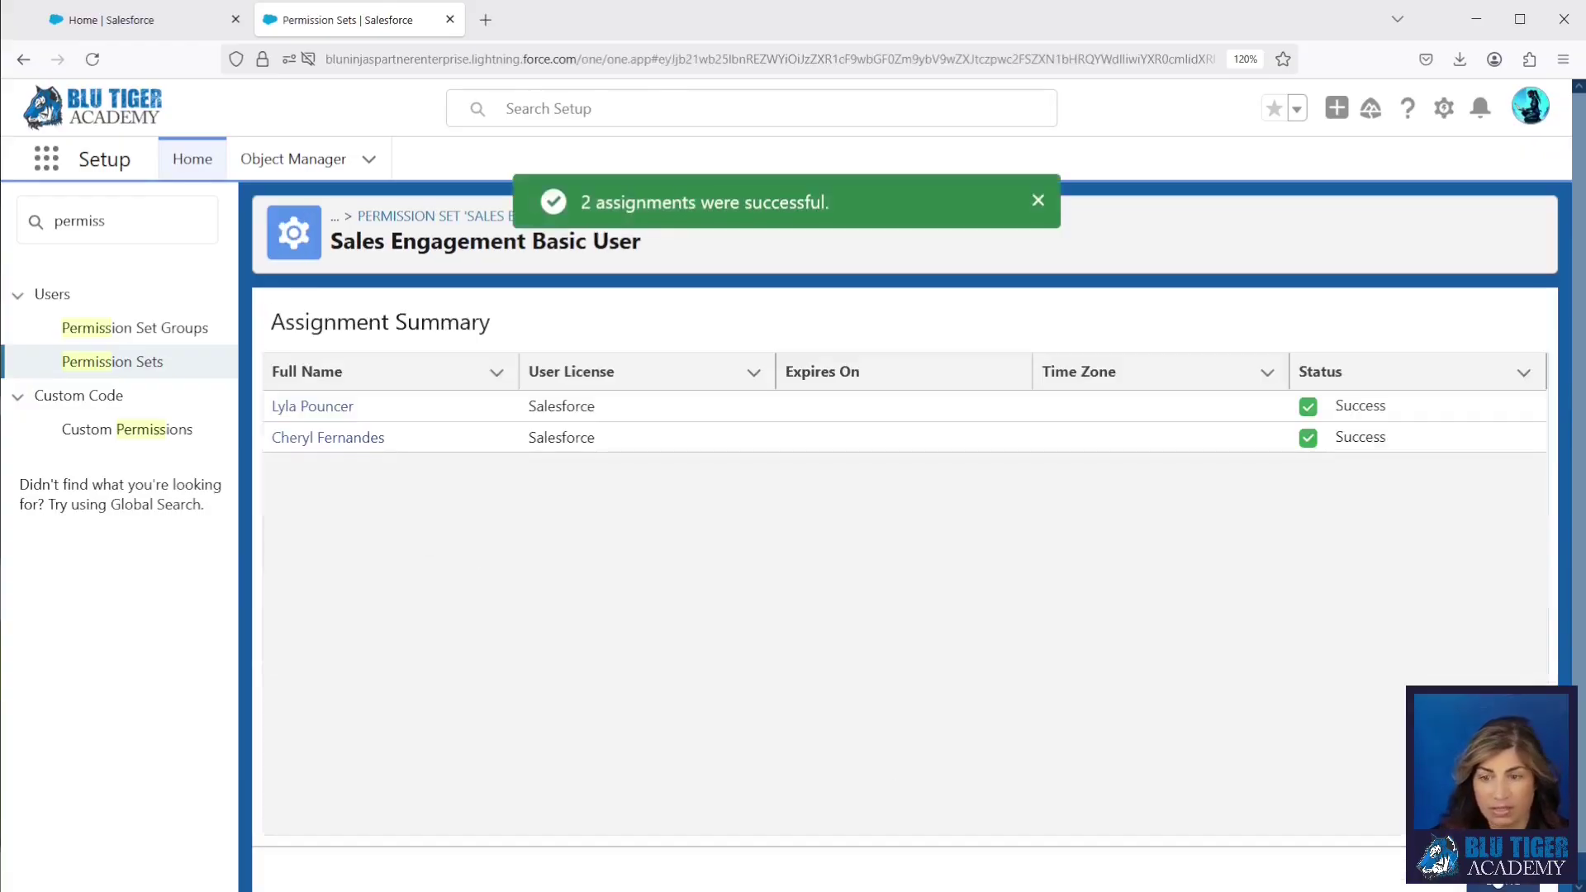
left_click(1520, 863)
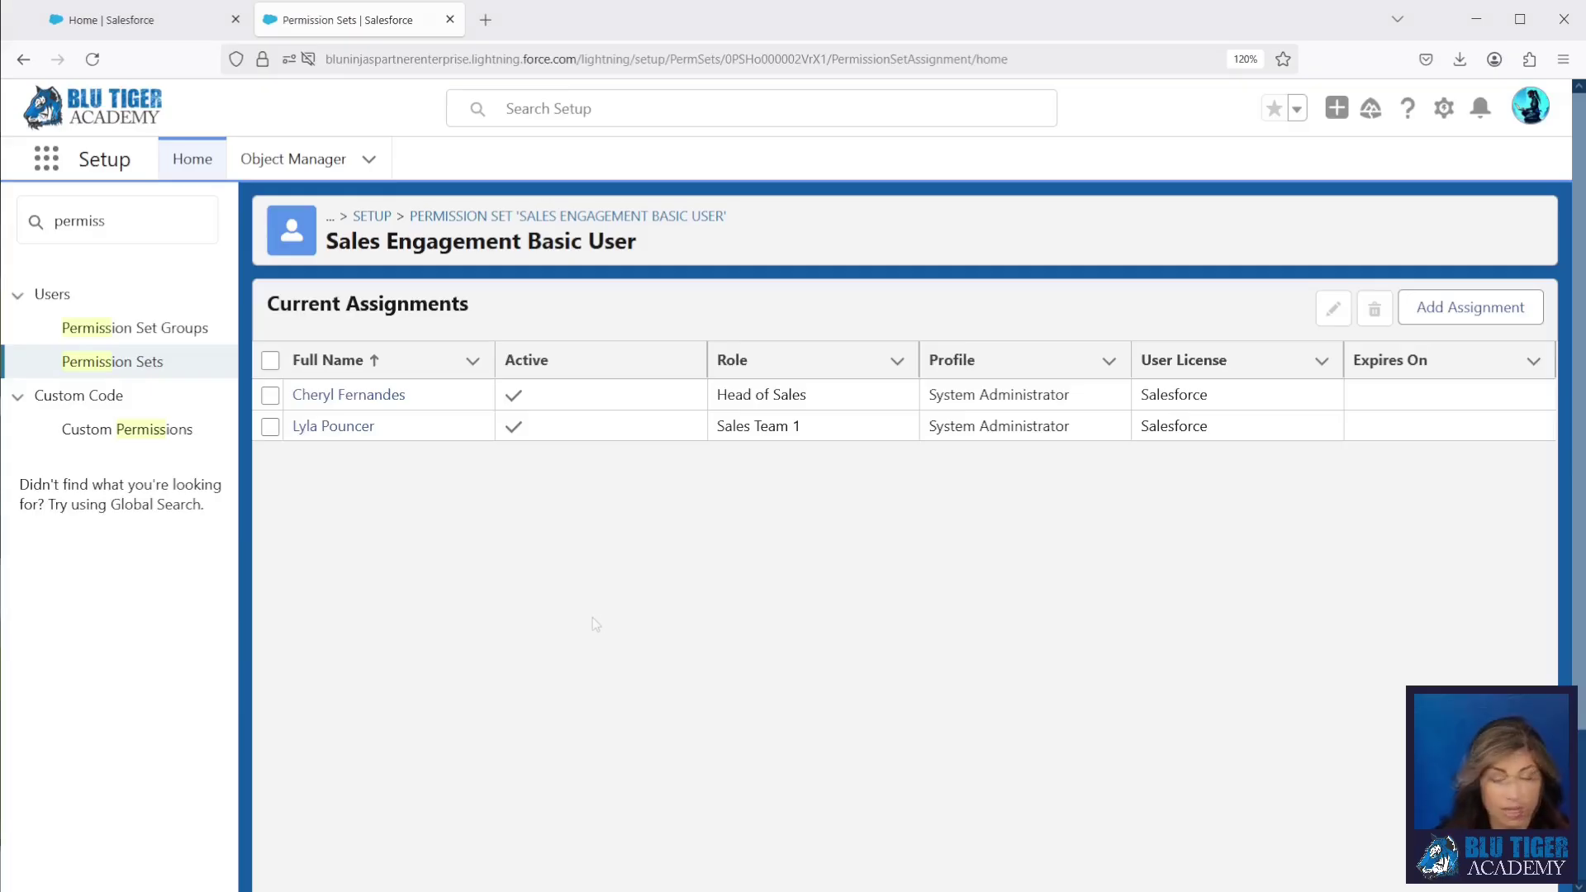
- Search Setup for "deliver" and open the Deliverability page to check the access level for sending email
left_click(126, 221)
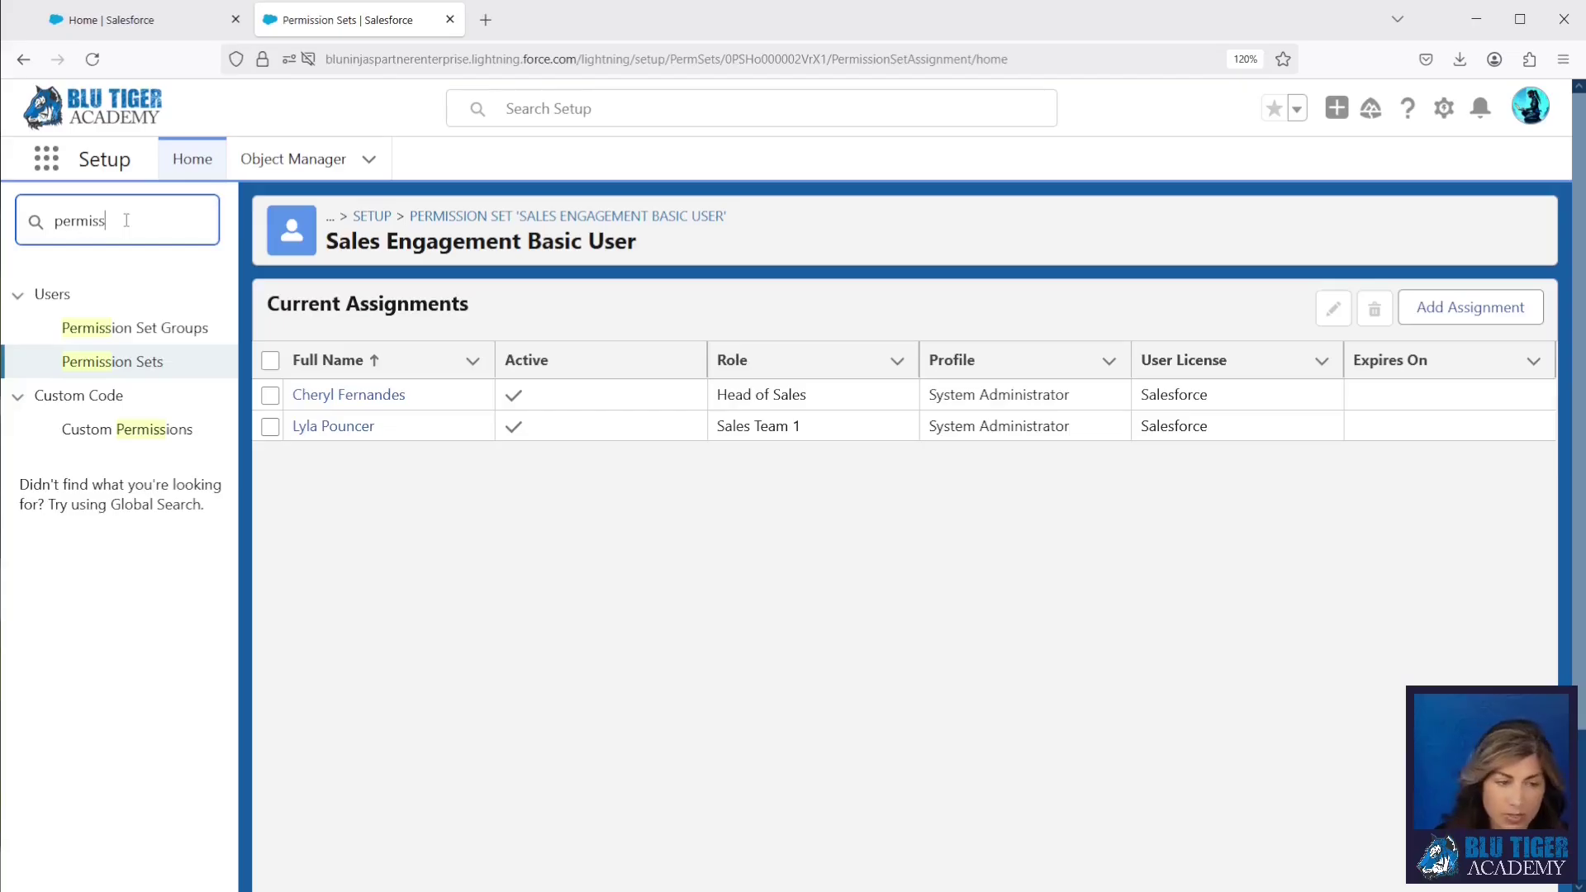
key("ctrl+a")
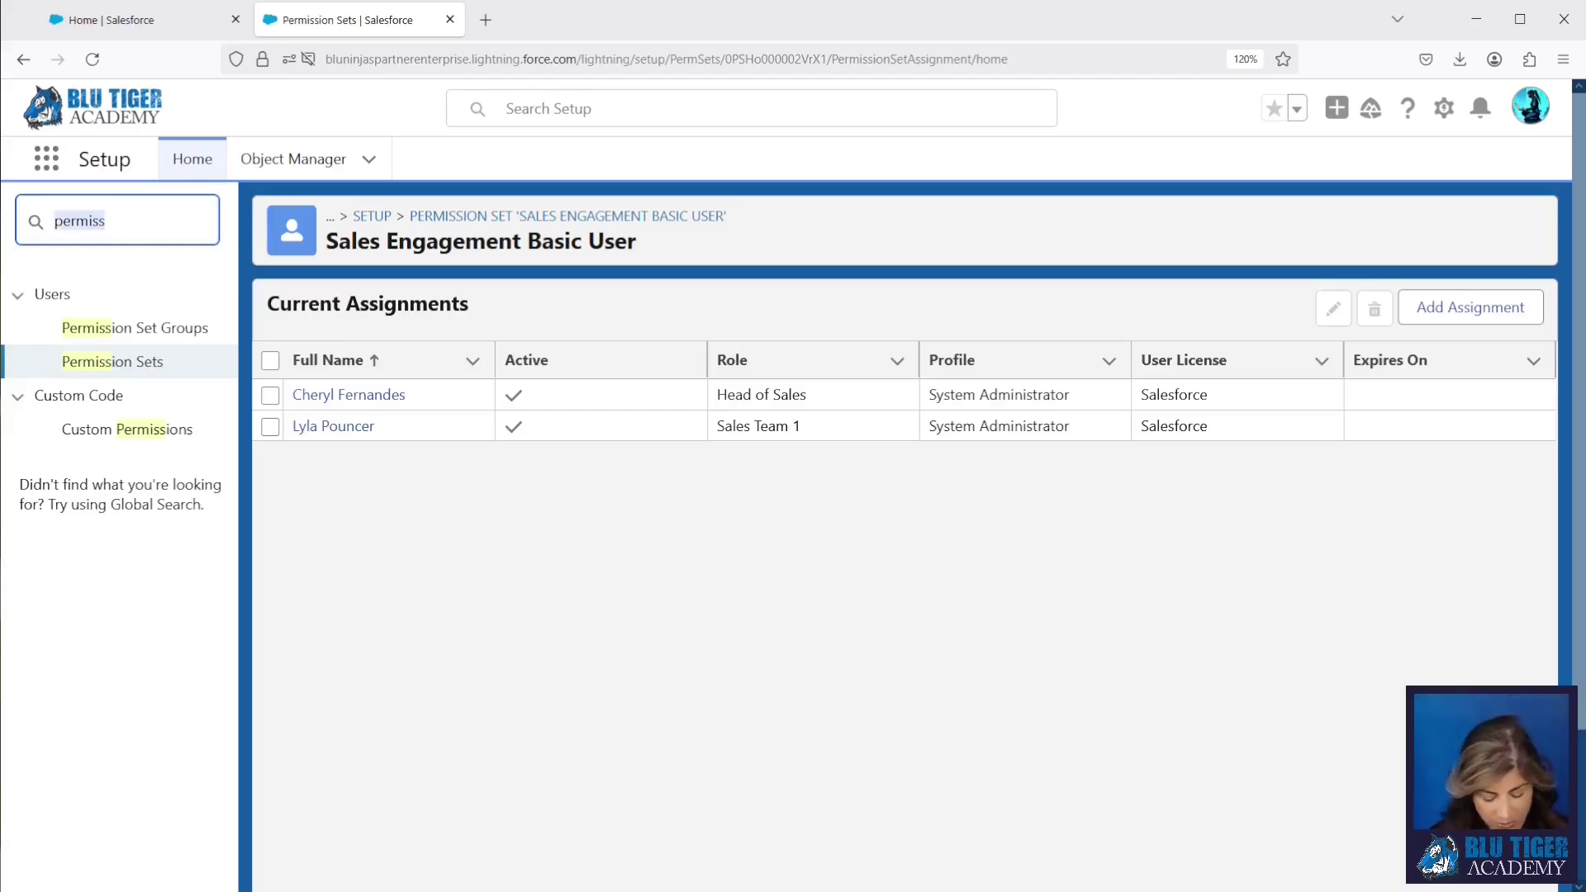
type("email")
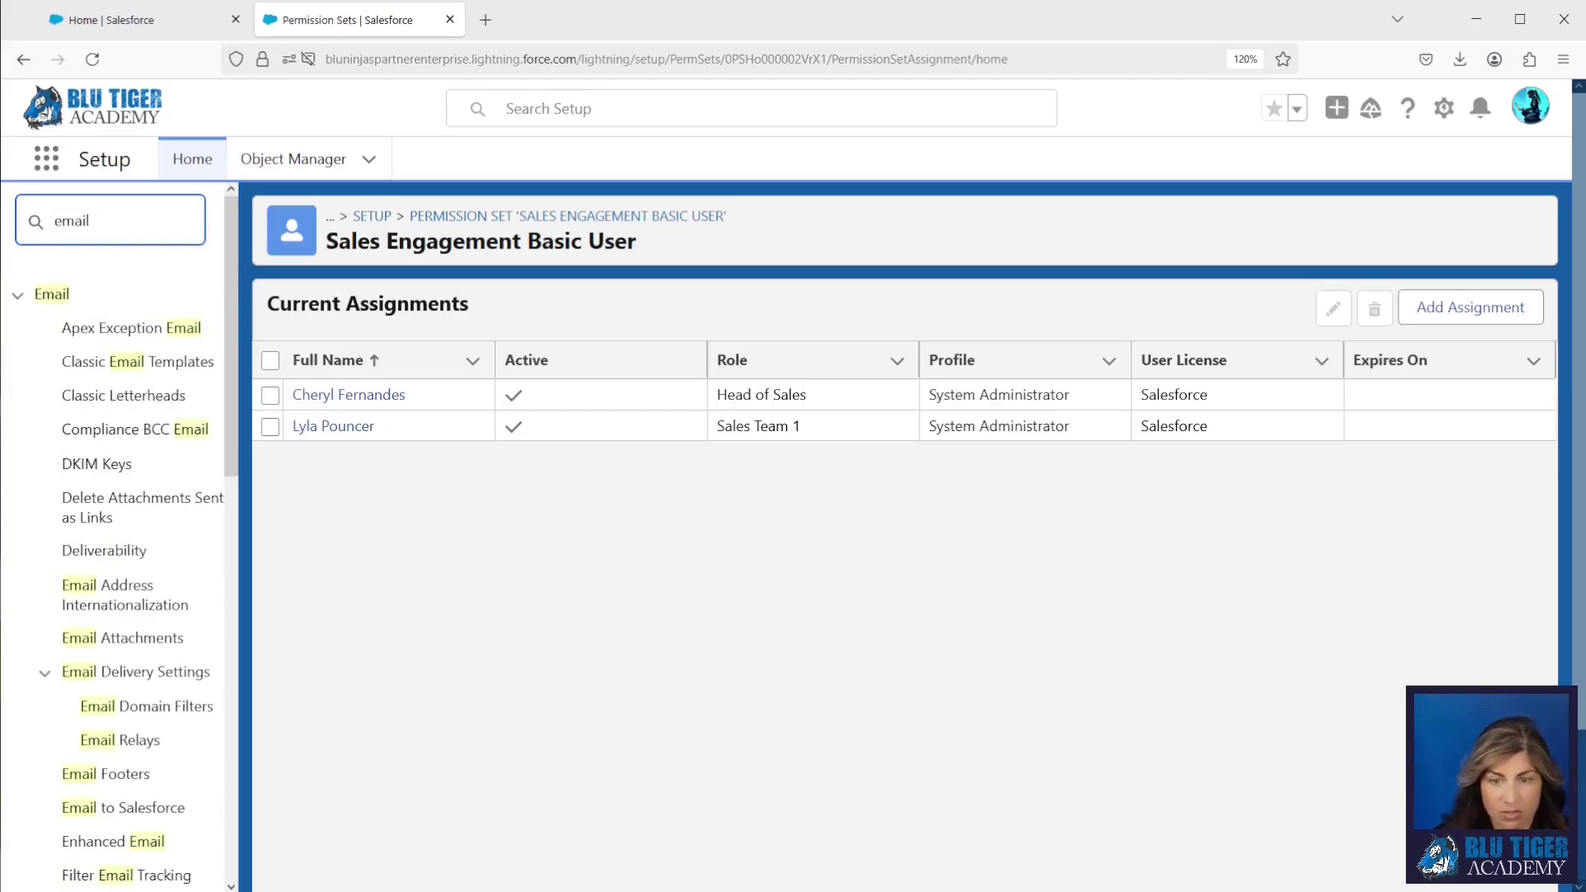
key("BackSpace")
key("BackSpace")
key("BackSpace")
key("BackSpace")
type("deliver")
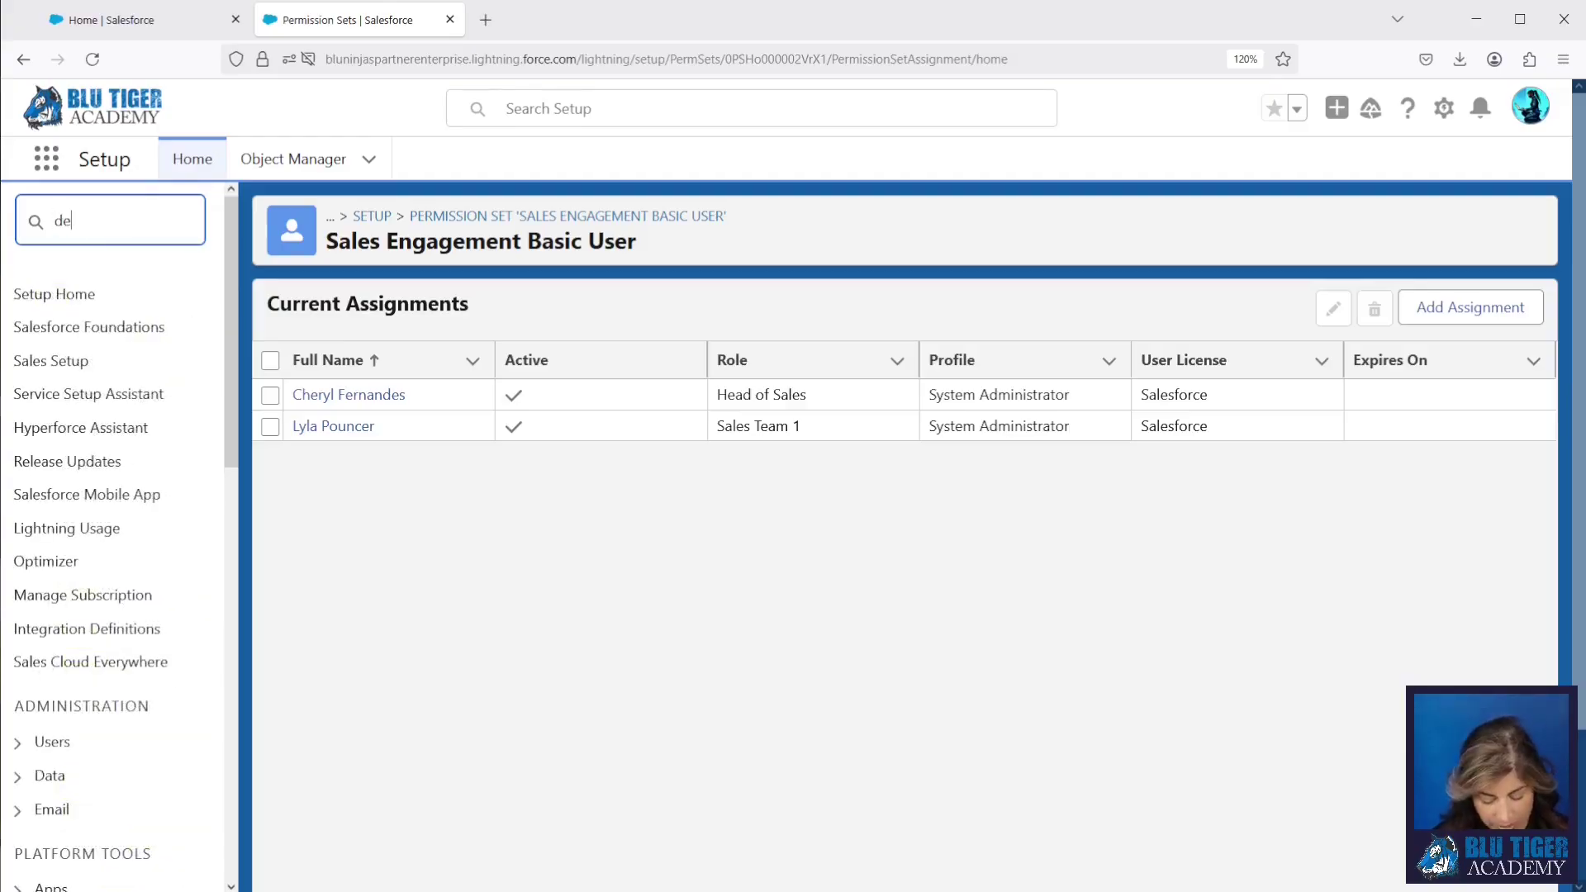
left_click(106, 327)
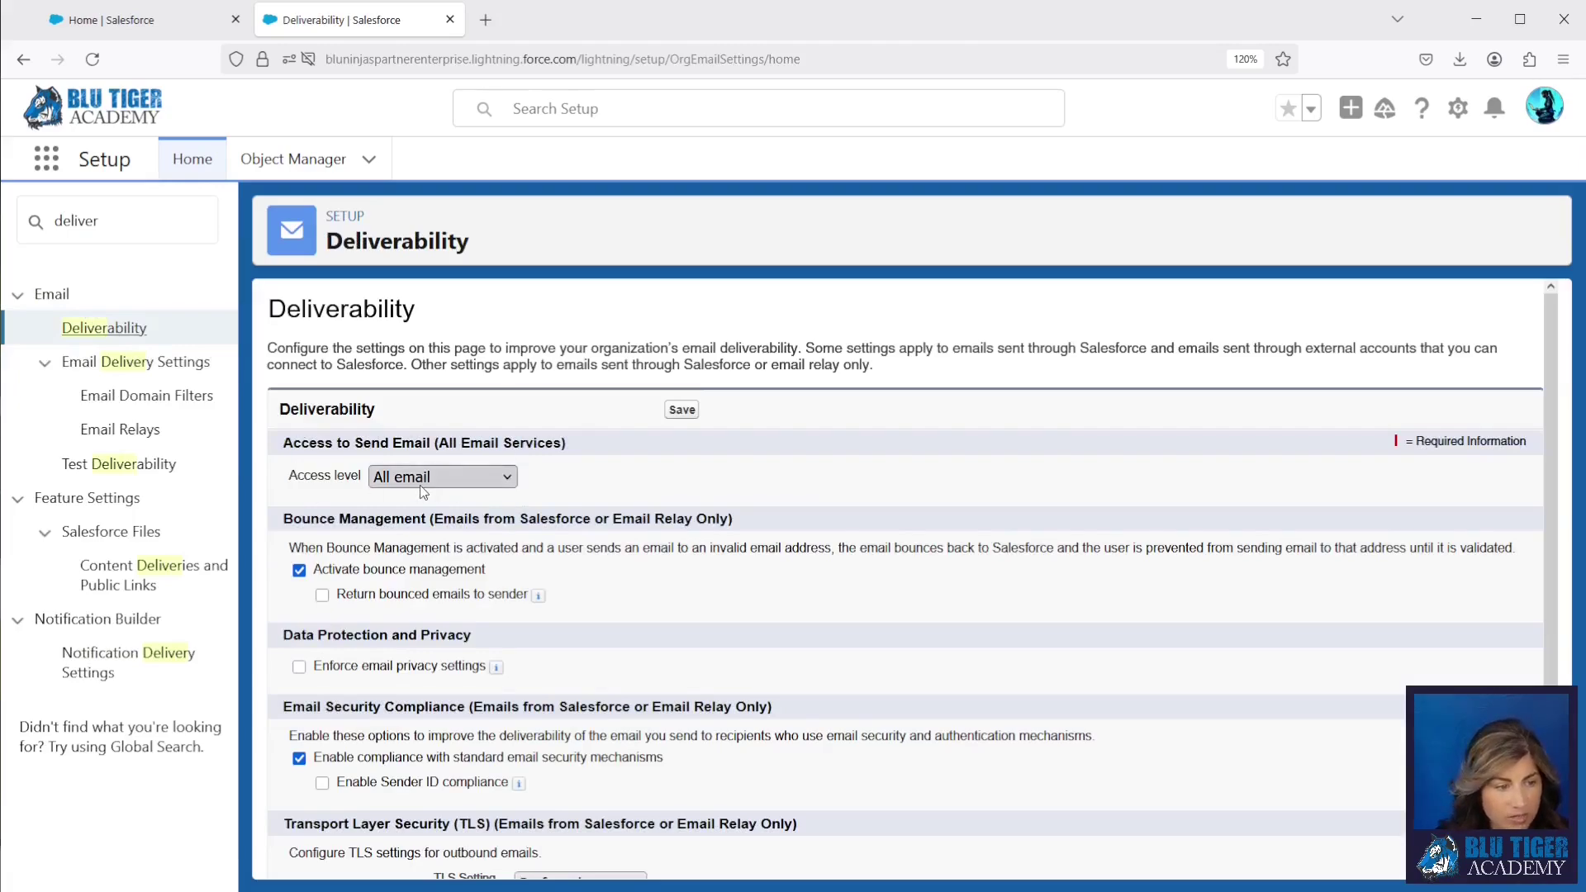
- In Activity Settings, enable Allow Users to Relate Multiple Contacts to Tasks and Events and submit the change
left_click(137, 221)
key("ctrl+a")
type("ac")
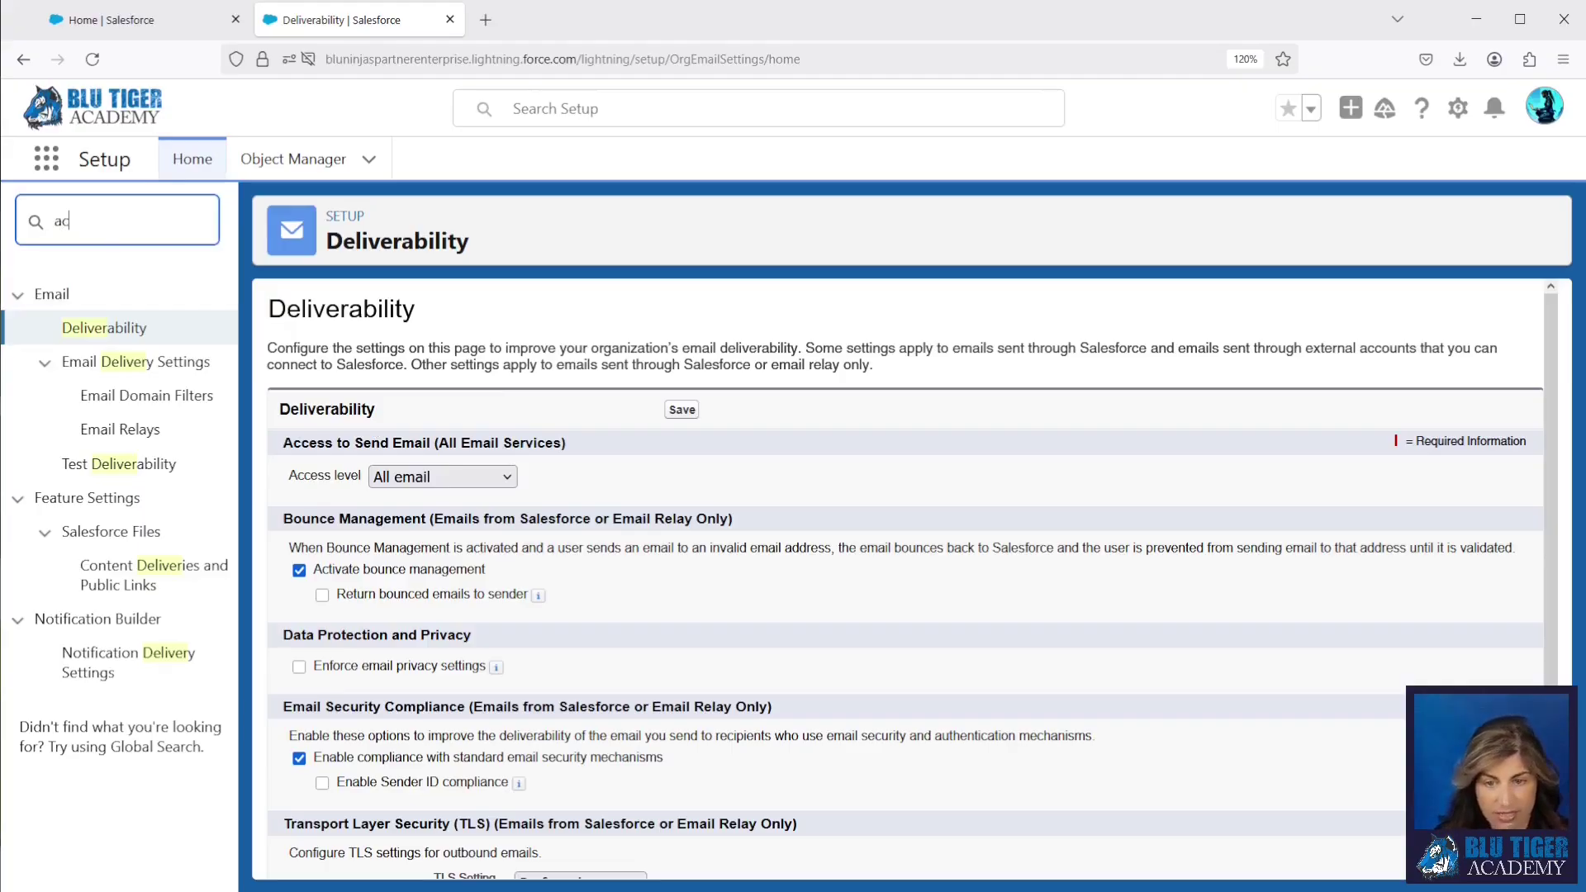
type("tivity")
left_click(133, 362)
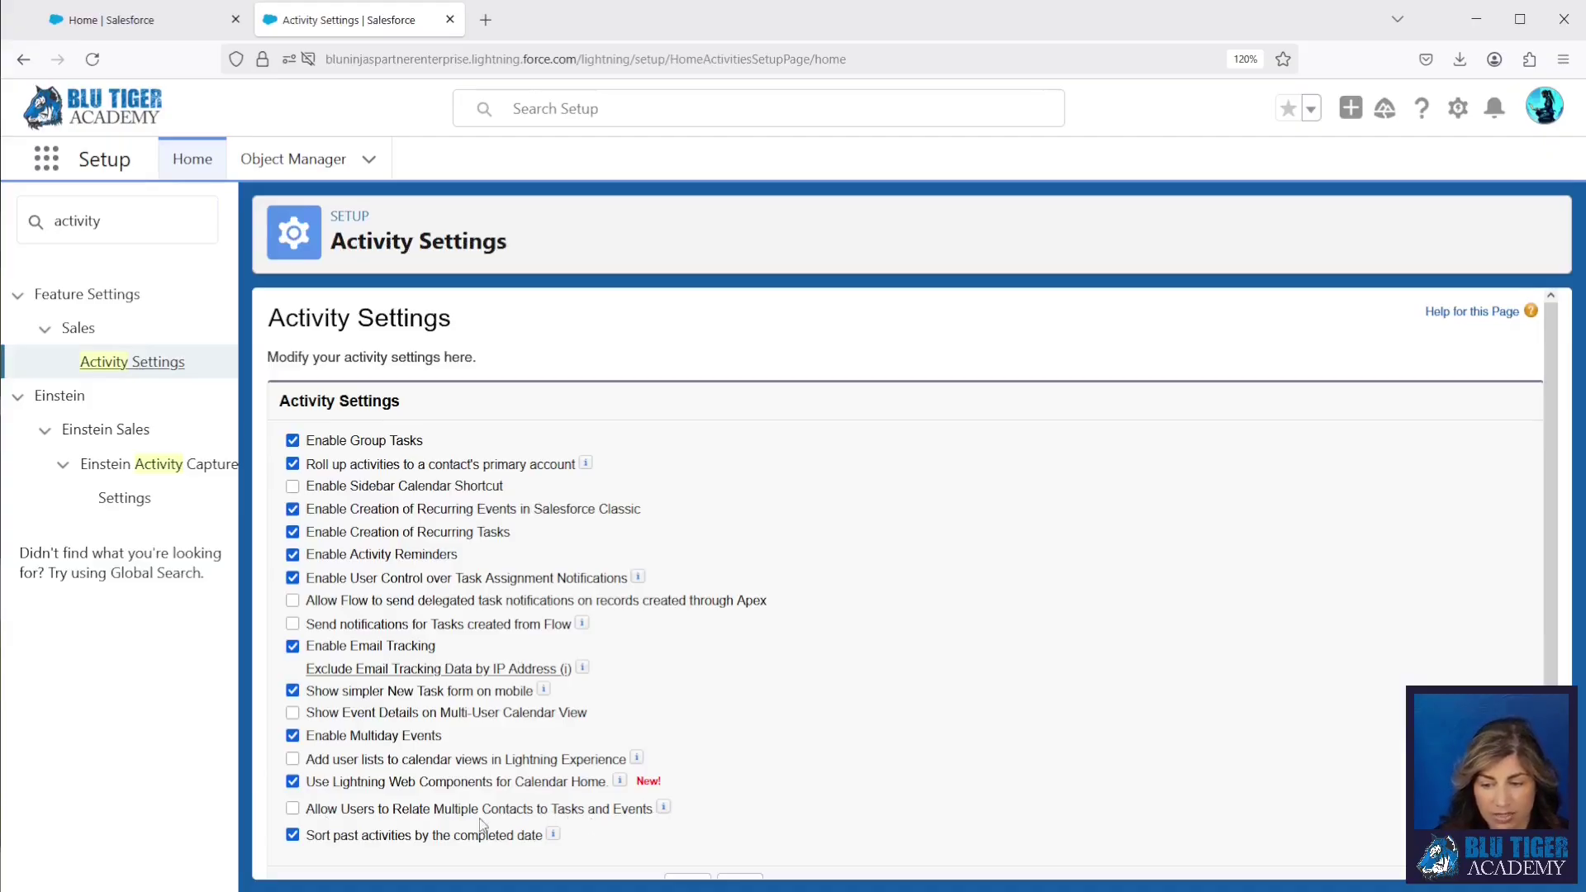
left_click(293, 808)
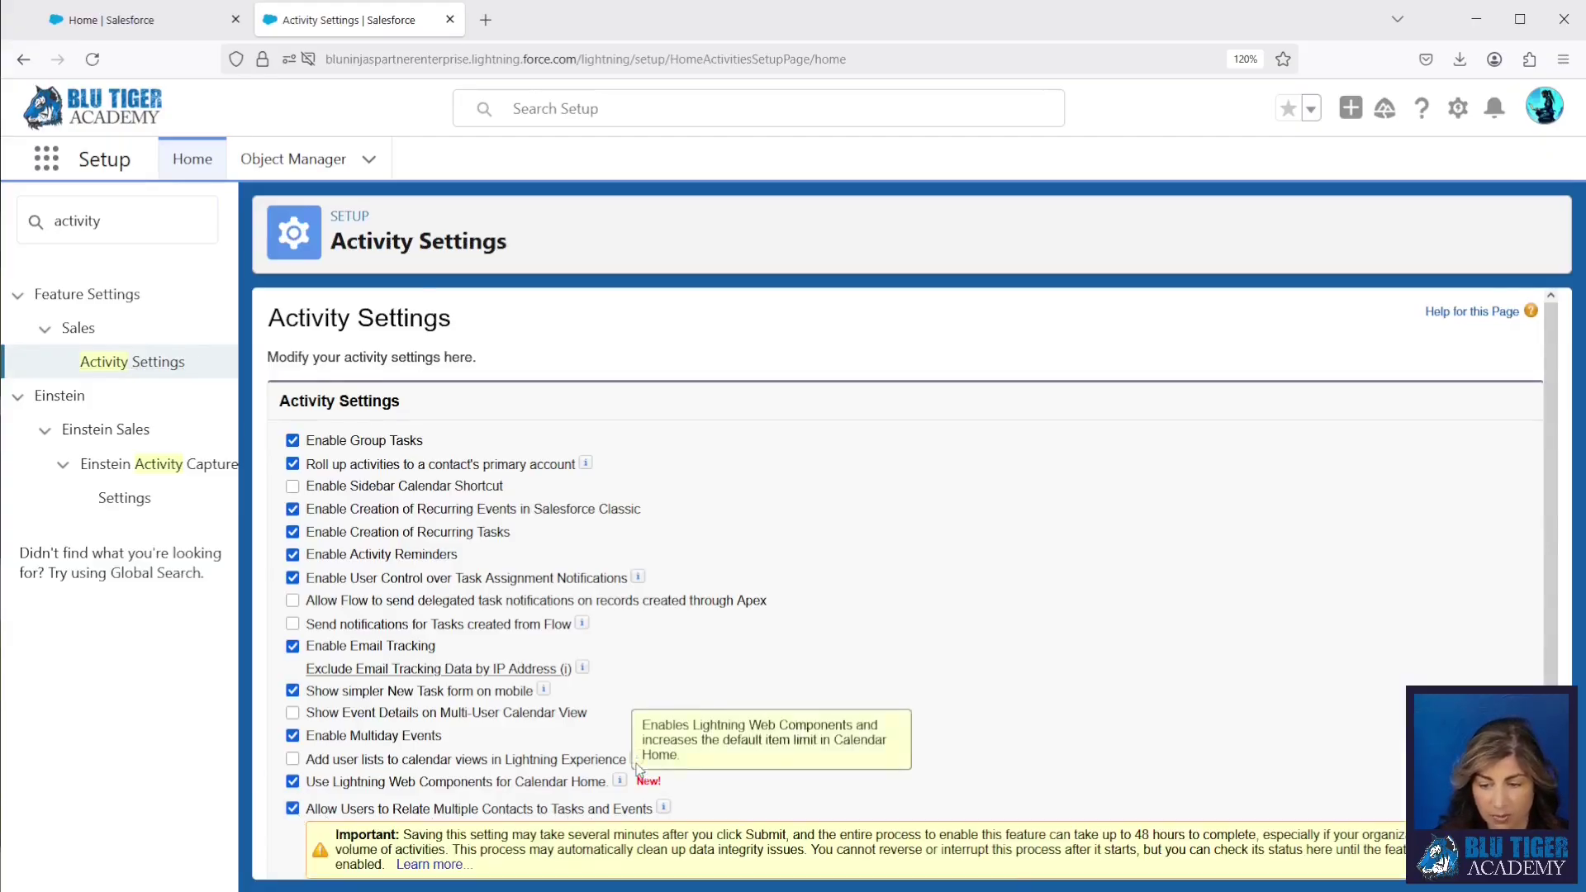
scroll(615, 785, "down", 2)
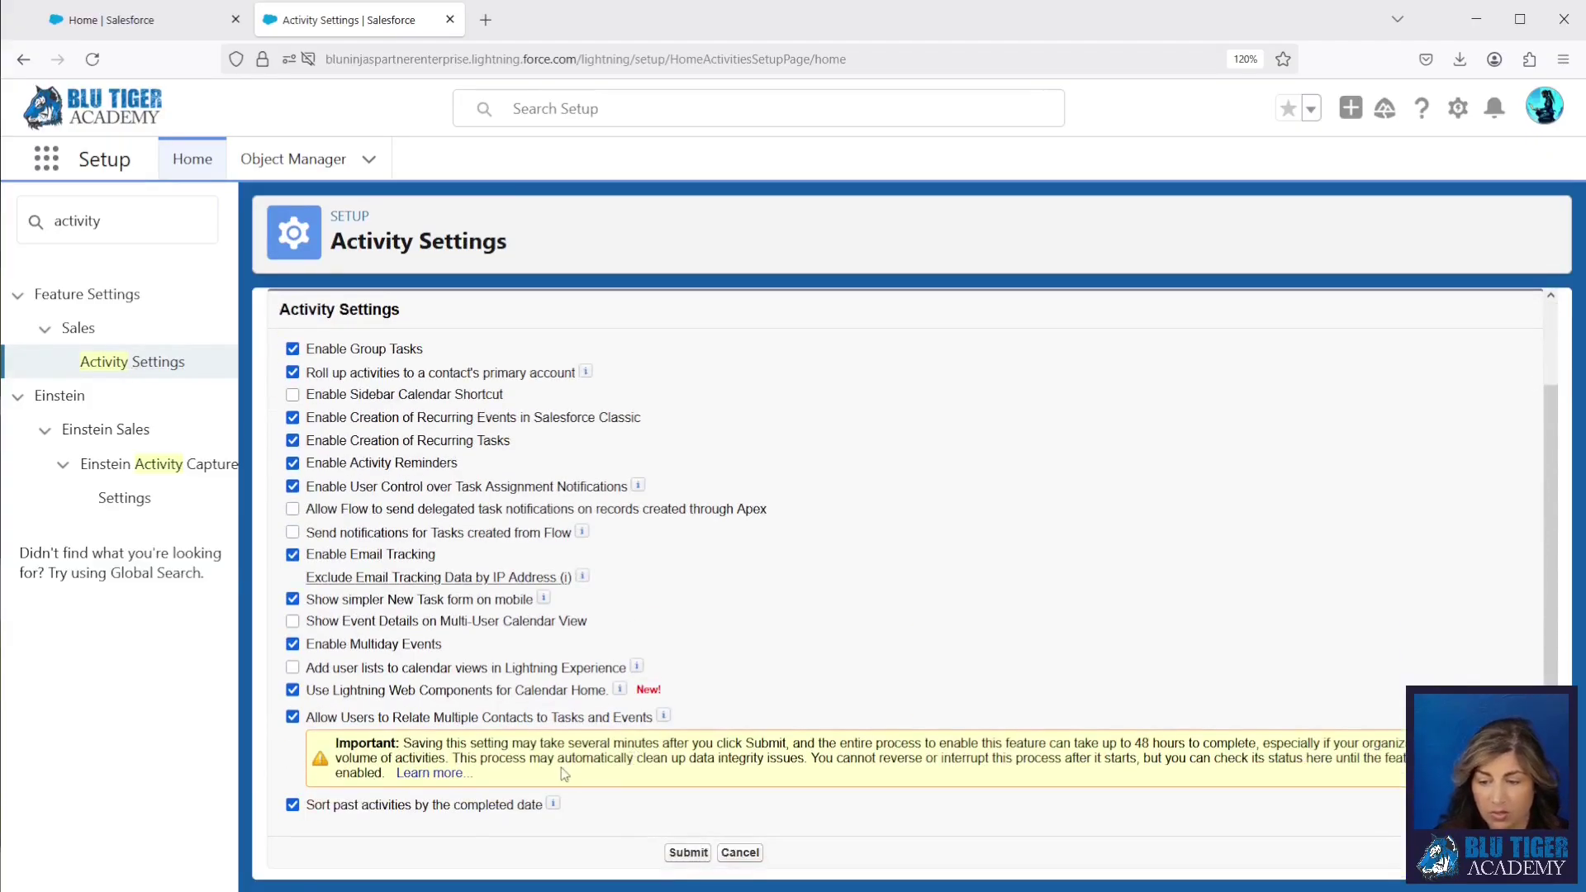
left_click(688, 854)
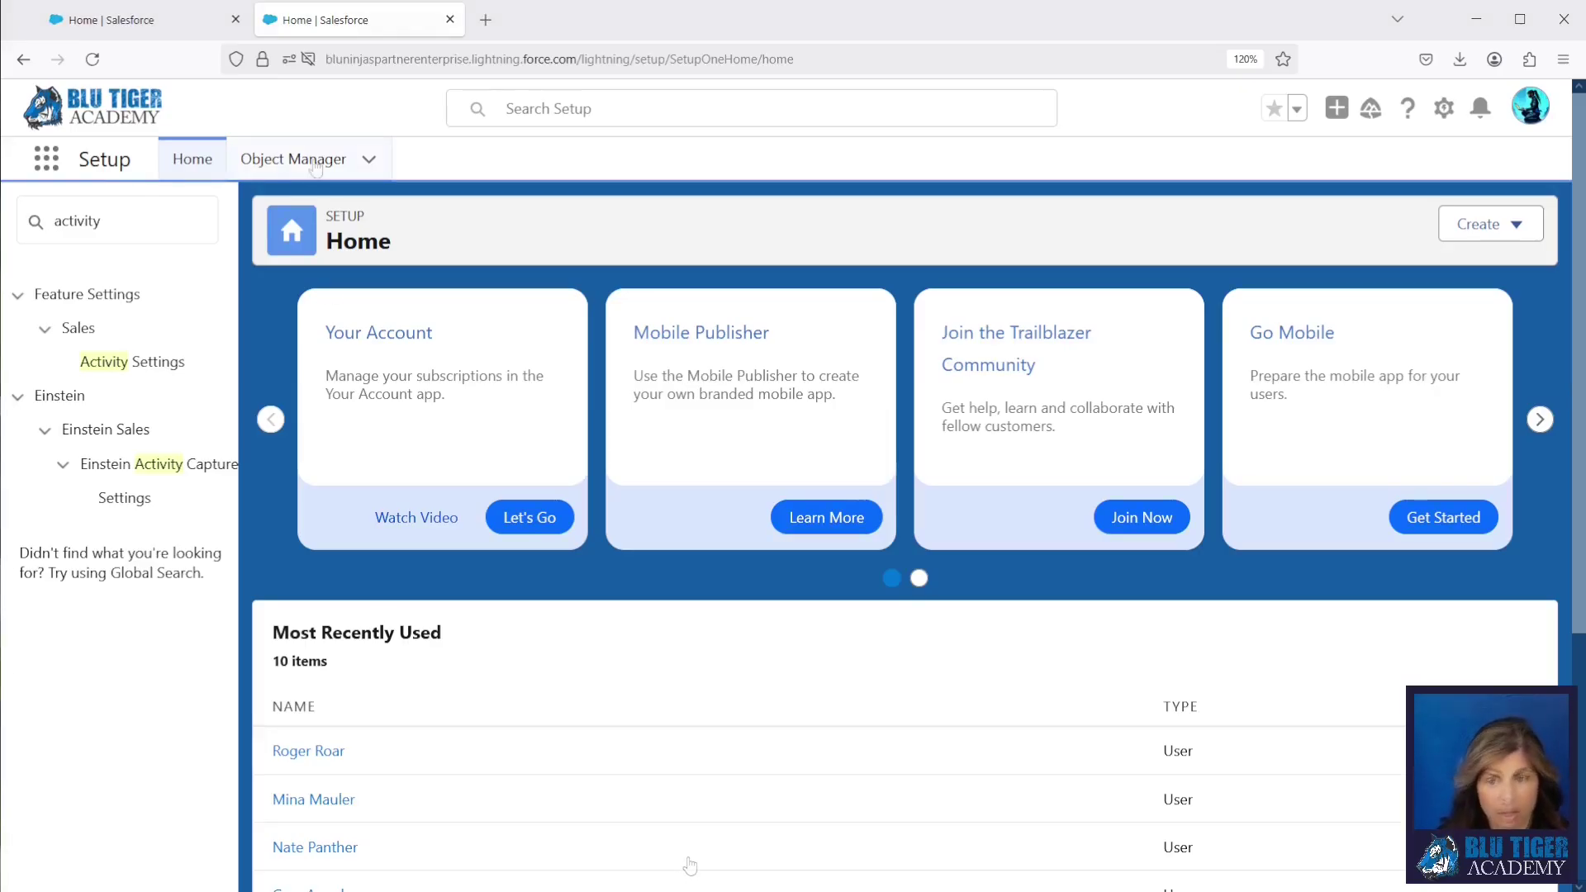
- Find the Event object in Object Manager and open its Event Layout page layout for editing
left_click(264, 168)
left_click(1252, 228)
type("eve")
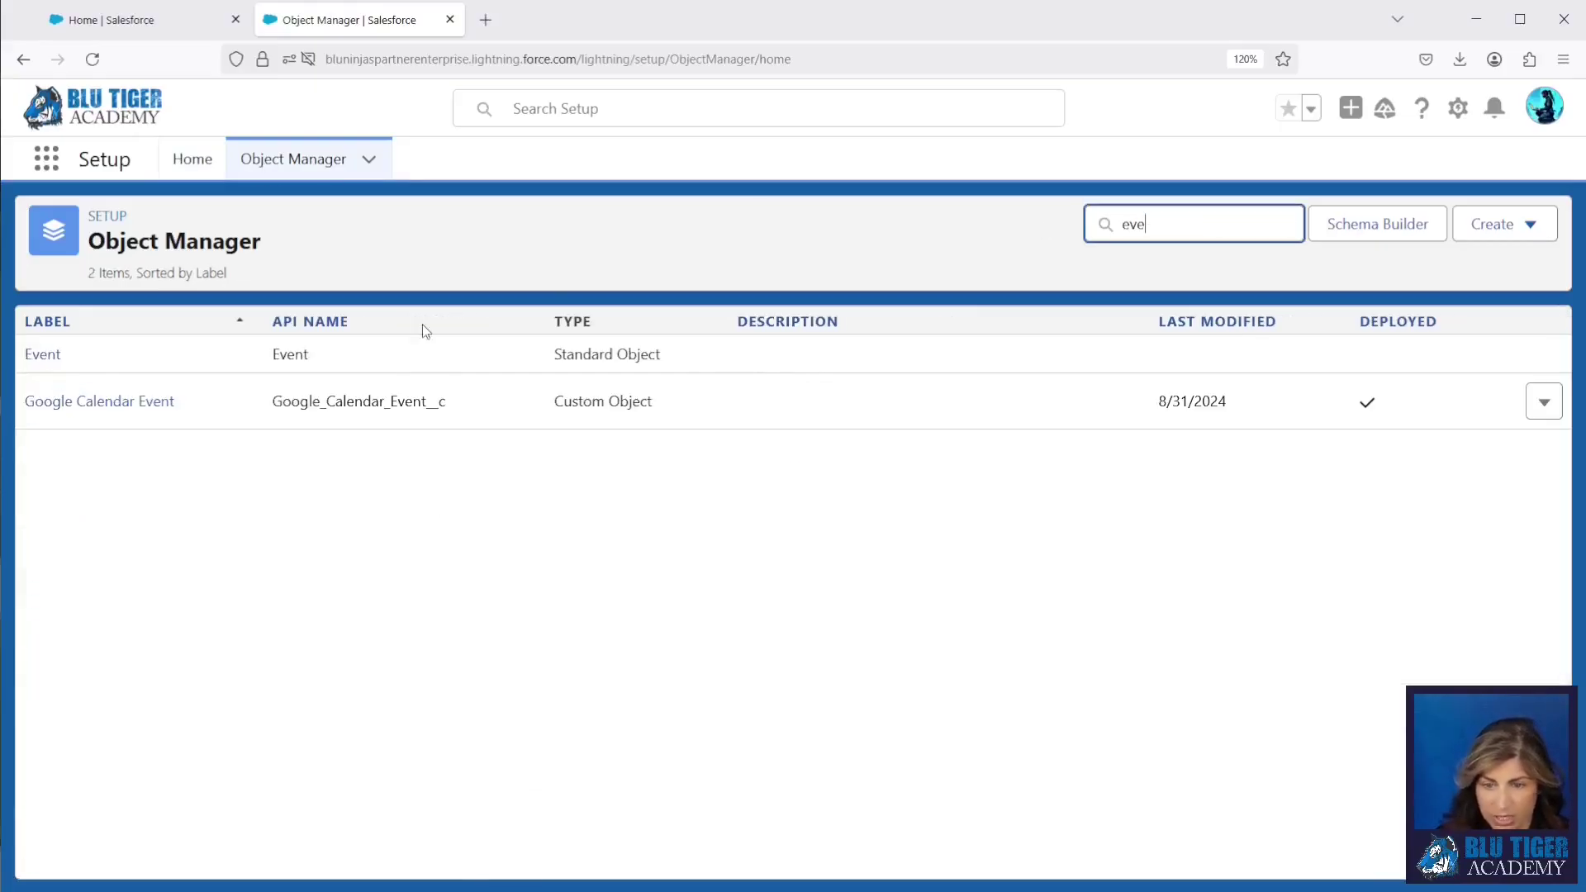
left_click(40, 354)
left_click(97, 398)
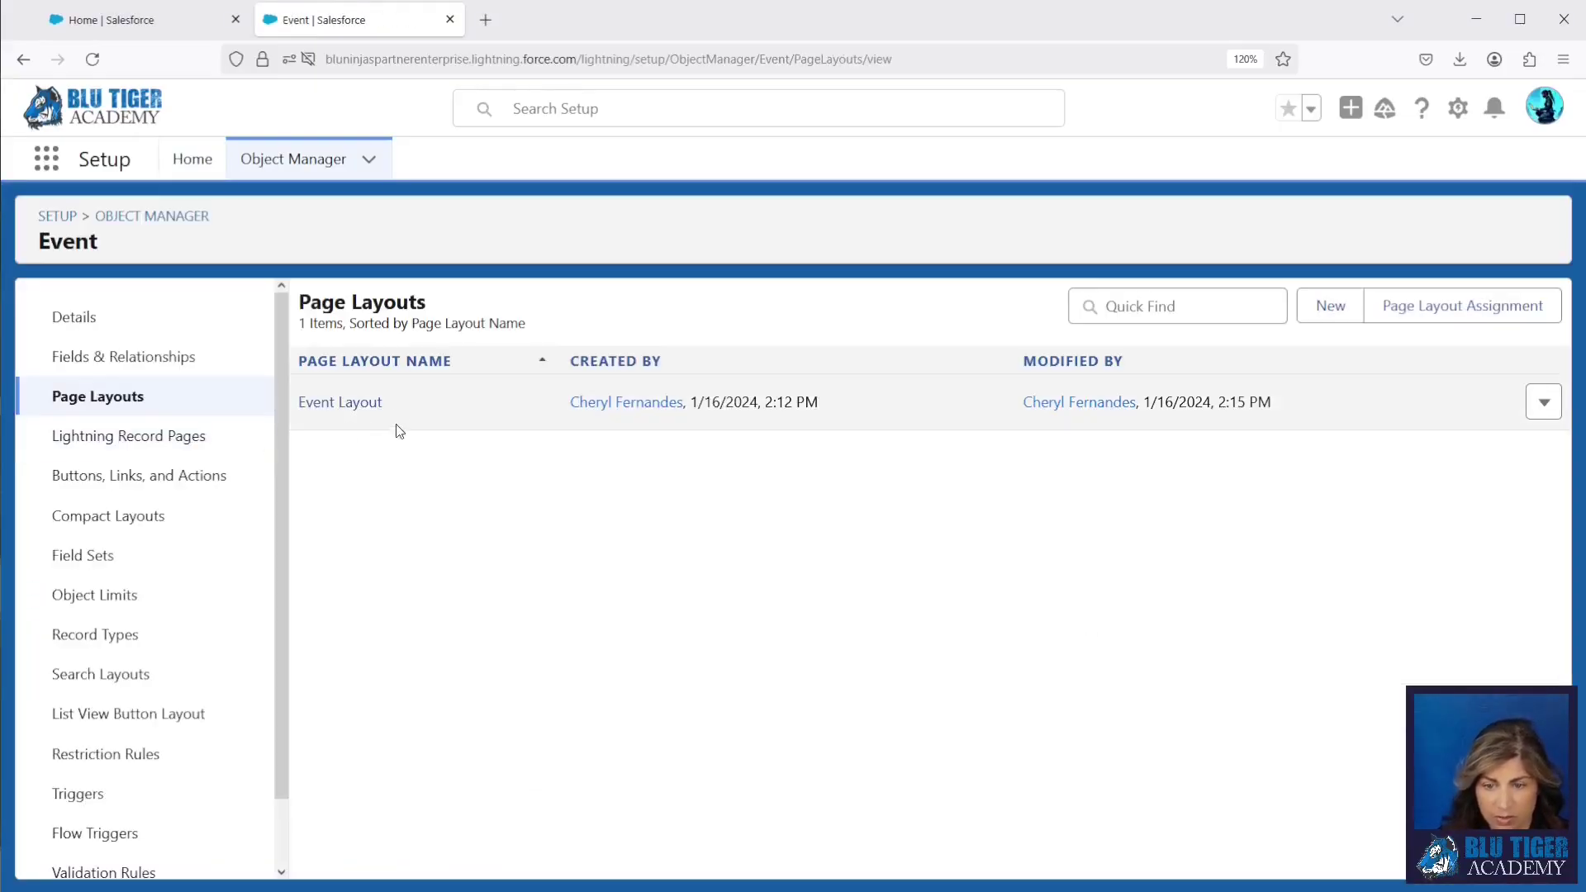
left_click(365, 405)
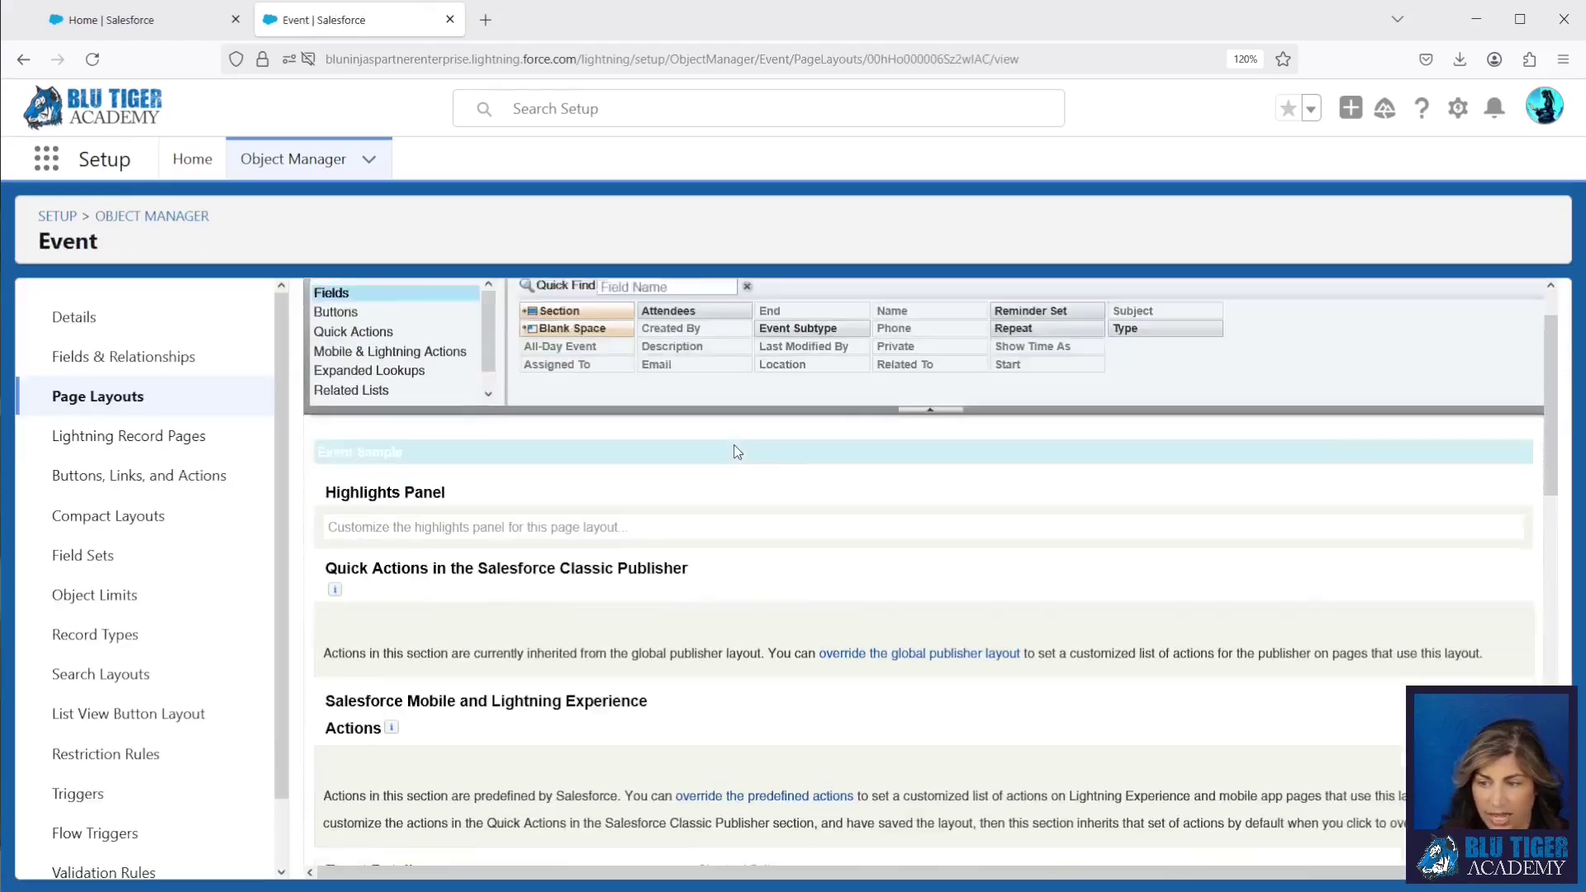
- Add the Attendees field below Private in Calendar Details, add a related list to the event layout, and save it
scroll(736, 454, "down", 3)
scroll(736, 454, "down", 2)
left_click_drag(668, 347, 1062, 787)
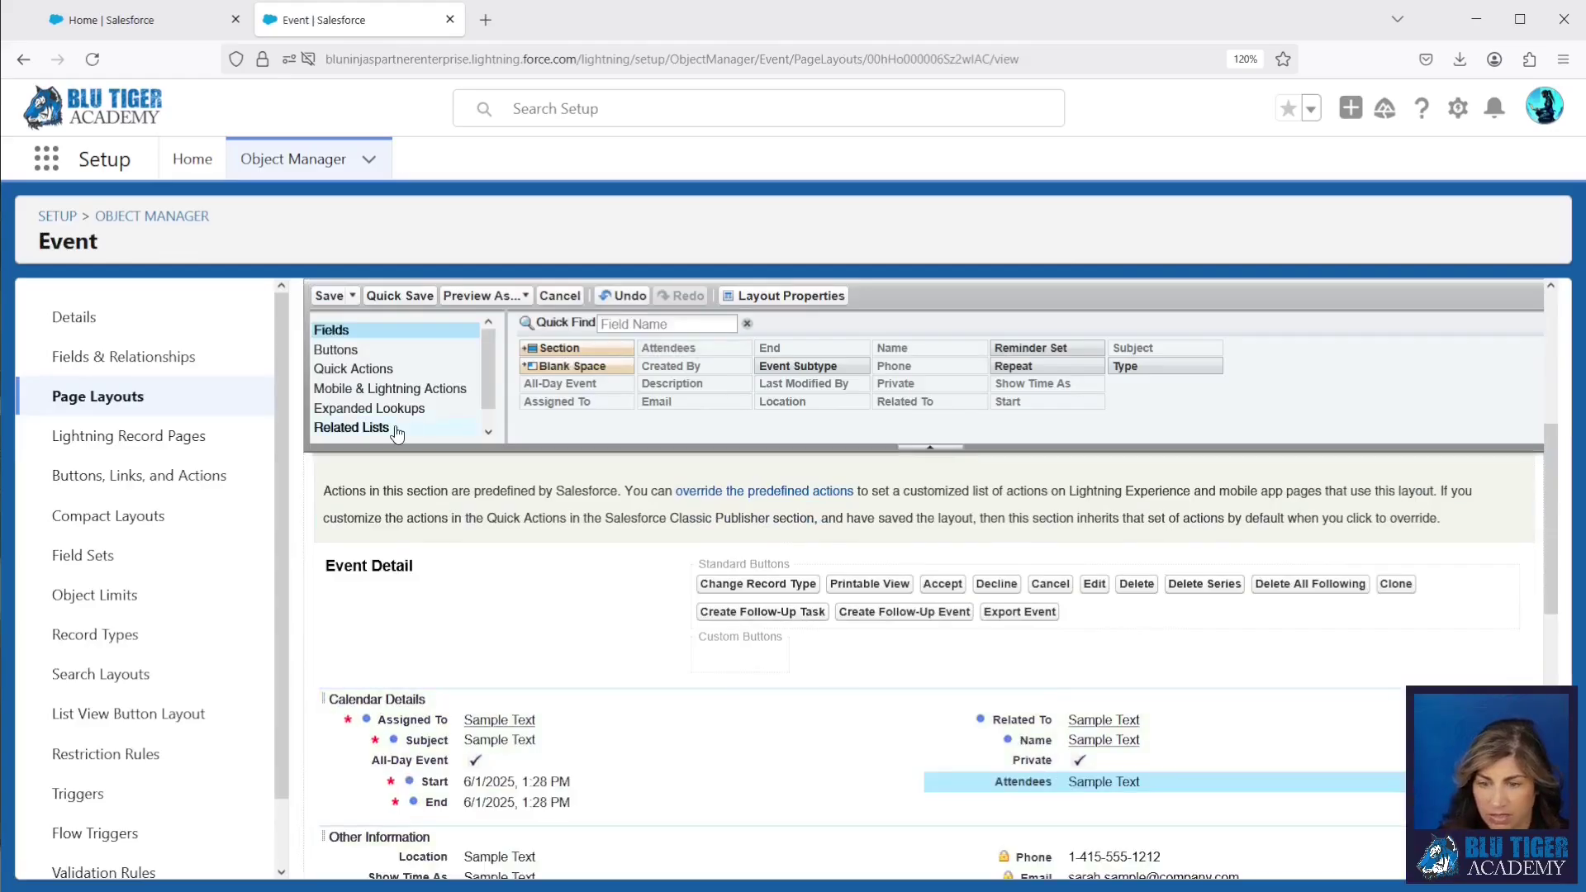
left_click(351, 427)
left_click_drag(662, 363, 597, 579)
left_click(331, 295)
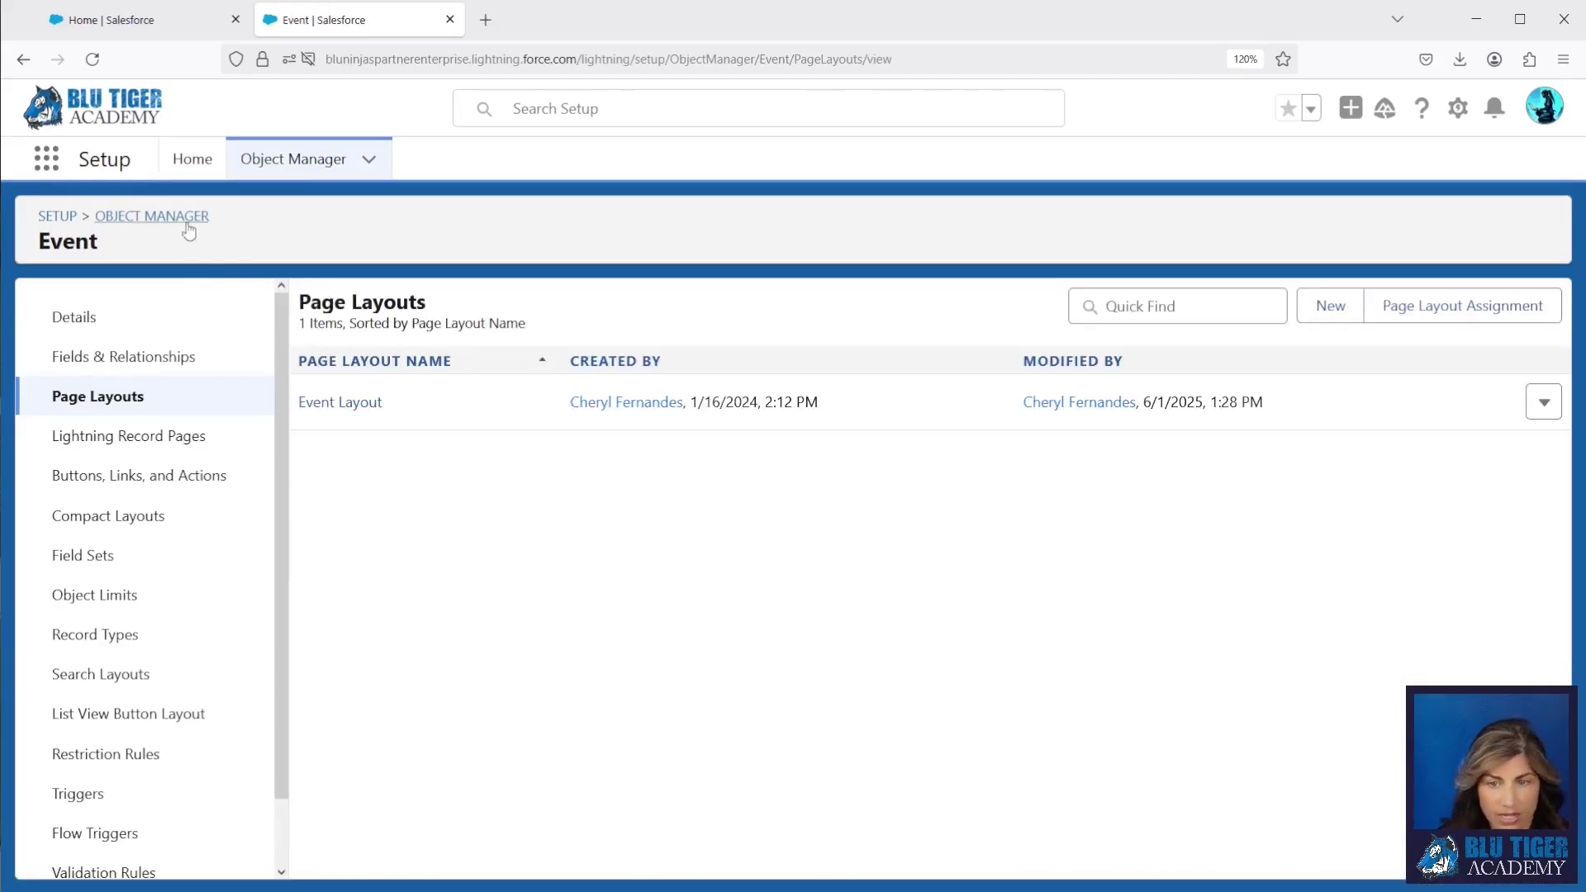
- Search Setup for "enhance" and open the Enhanced Email page to check whether the feature is enabled
left_click(192, 159)
left_click(133, 222)
left_click_drag(50, 222, 48, 221)
type("enhance")
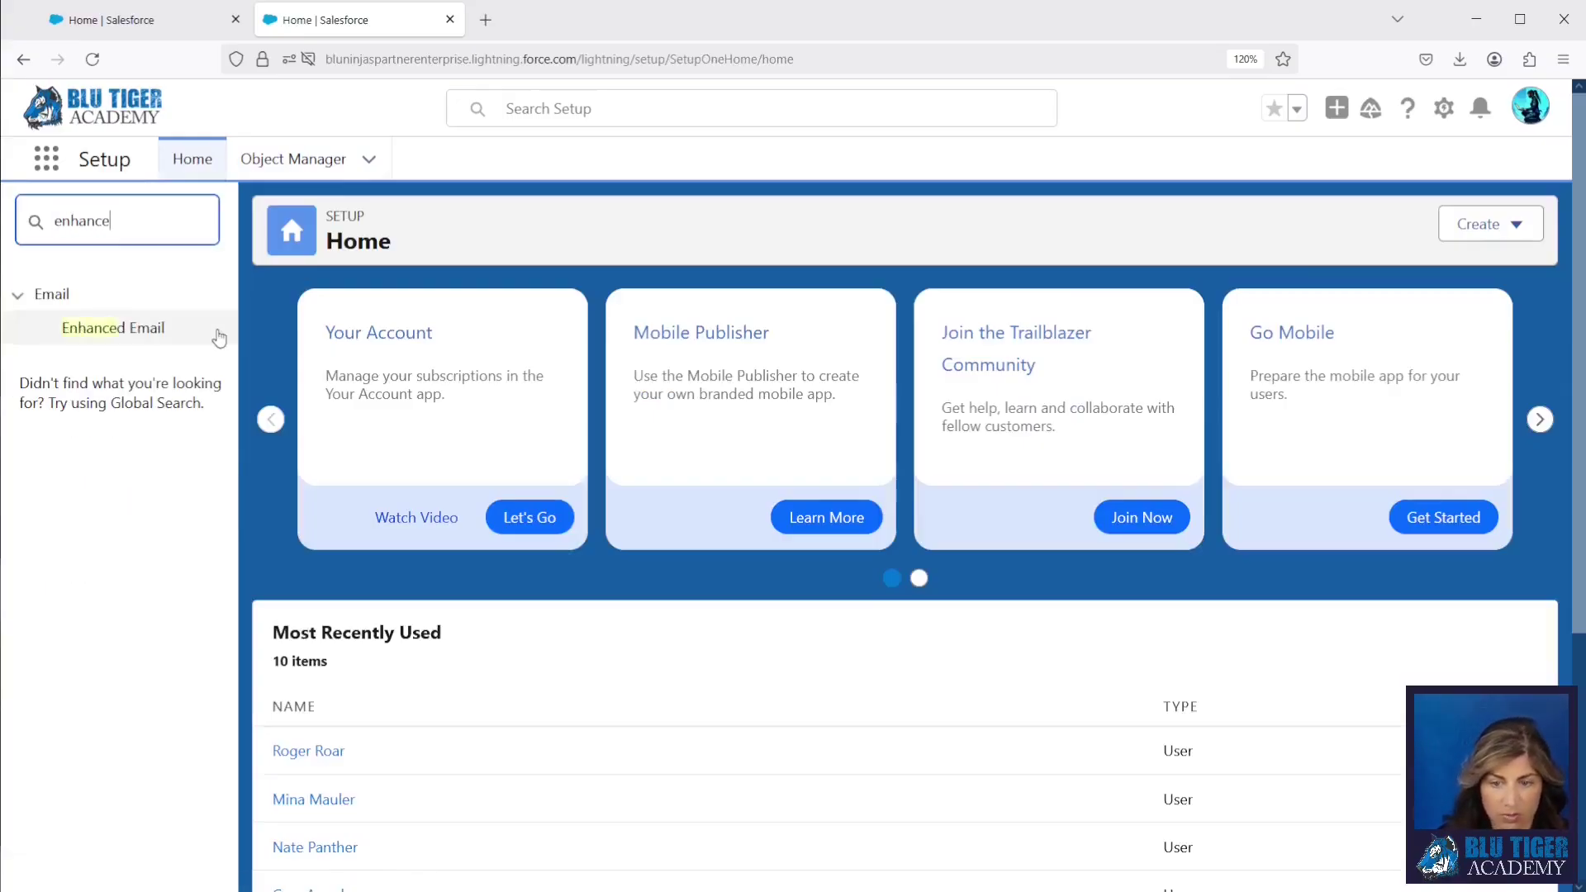
left_click(149, 330)
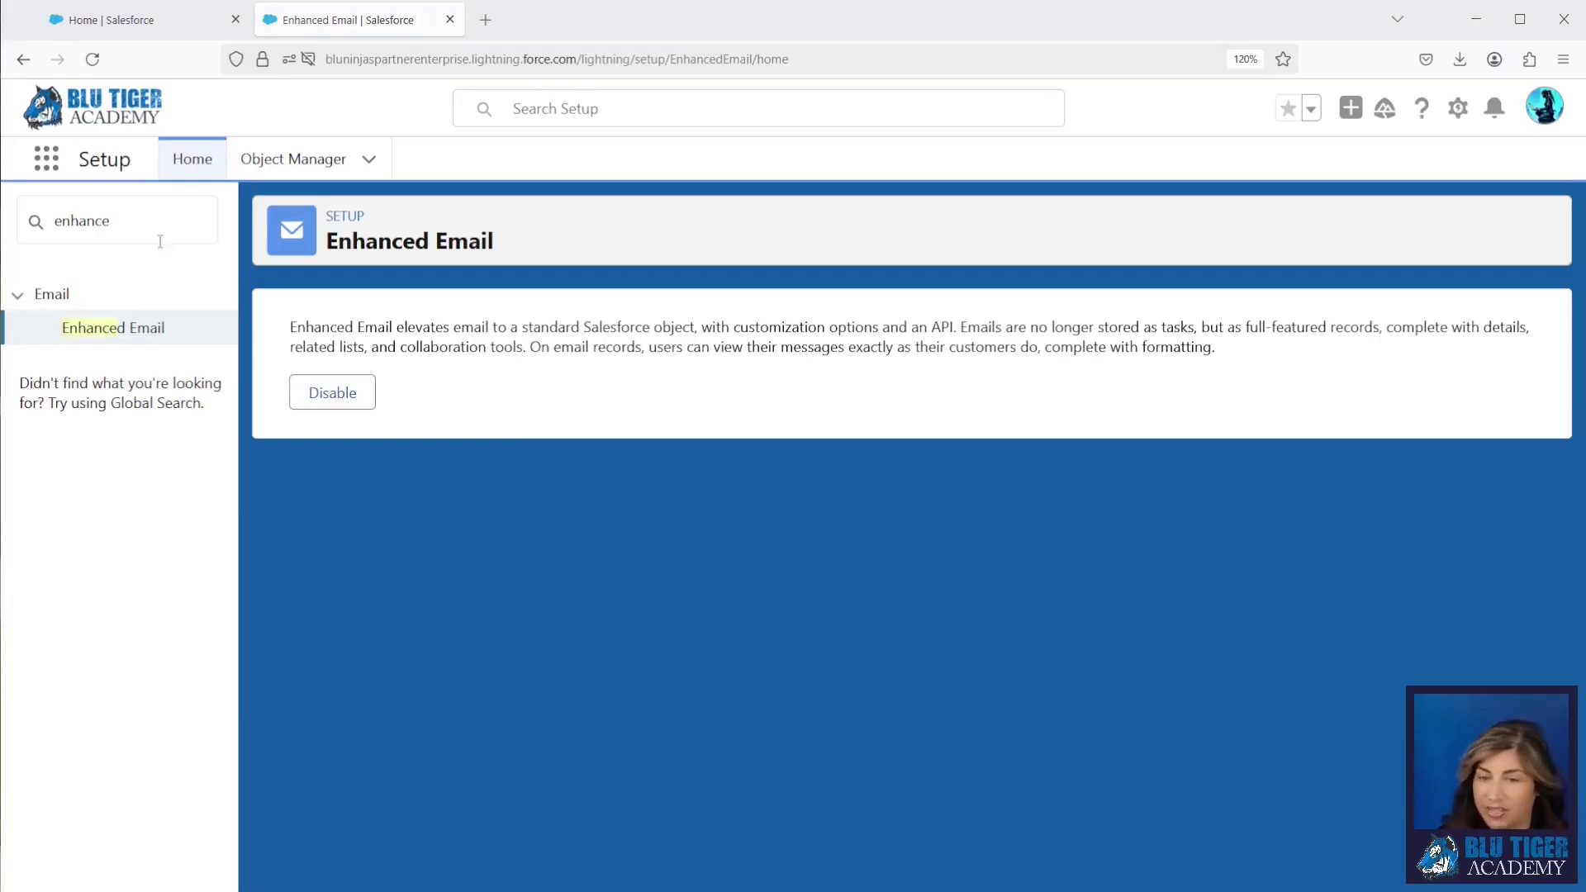
- Search Setup for "einstein activ", open the Einstein Activity Capture settings, and start the setup to bring up the Einstein terms
left_click(20, 220)
type("eins")
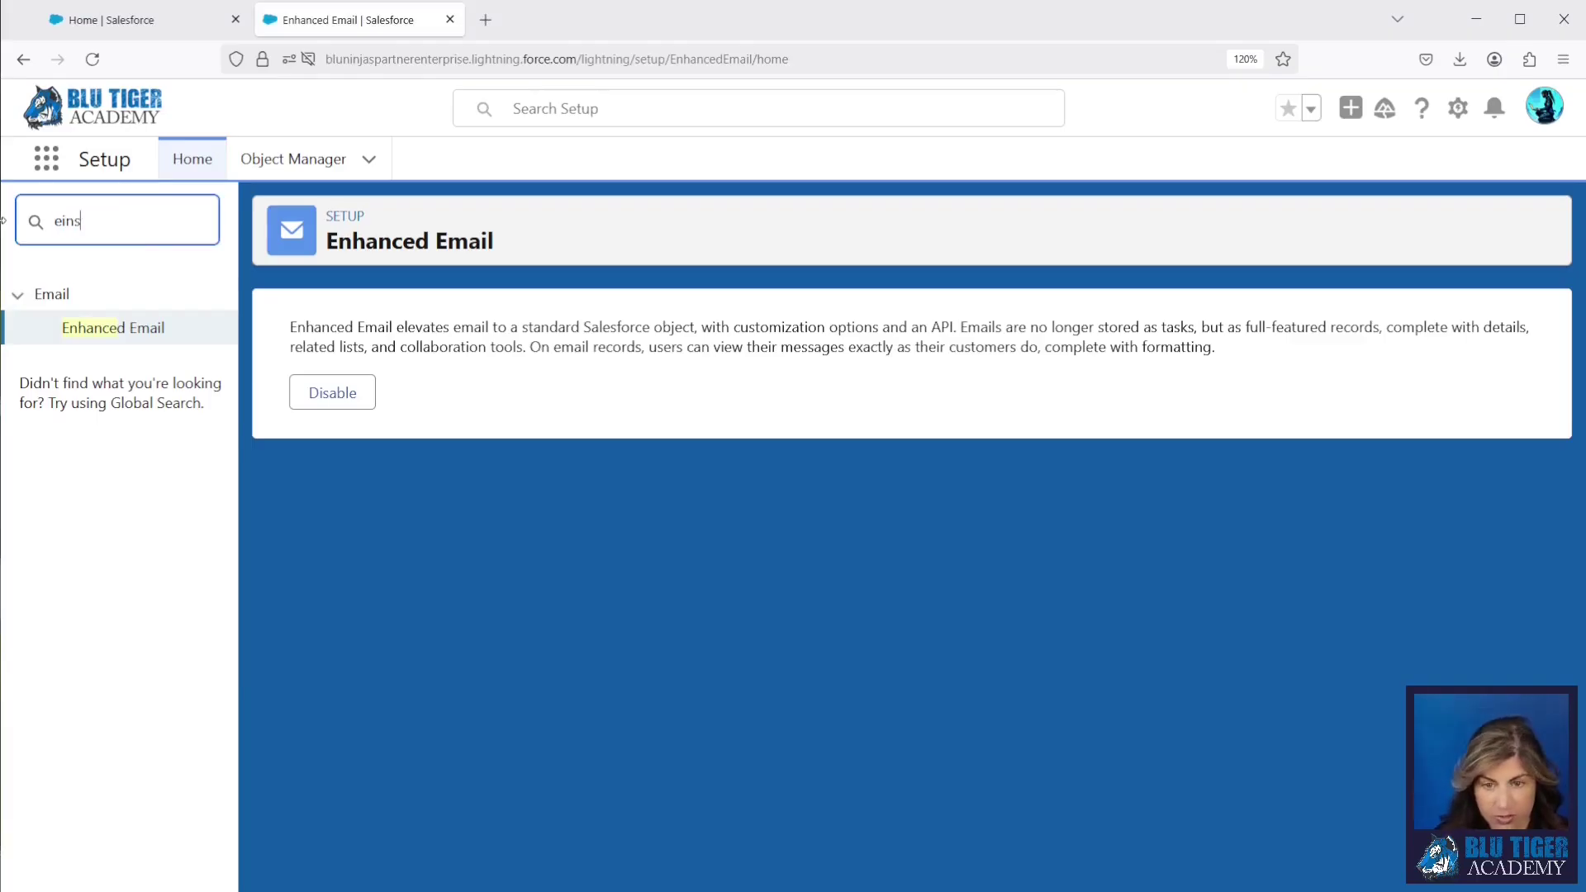
type("tein activ")
left_click(122, 396)
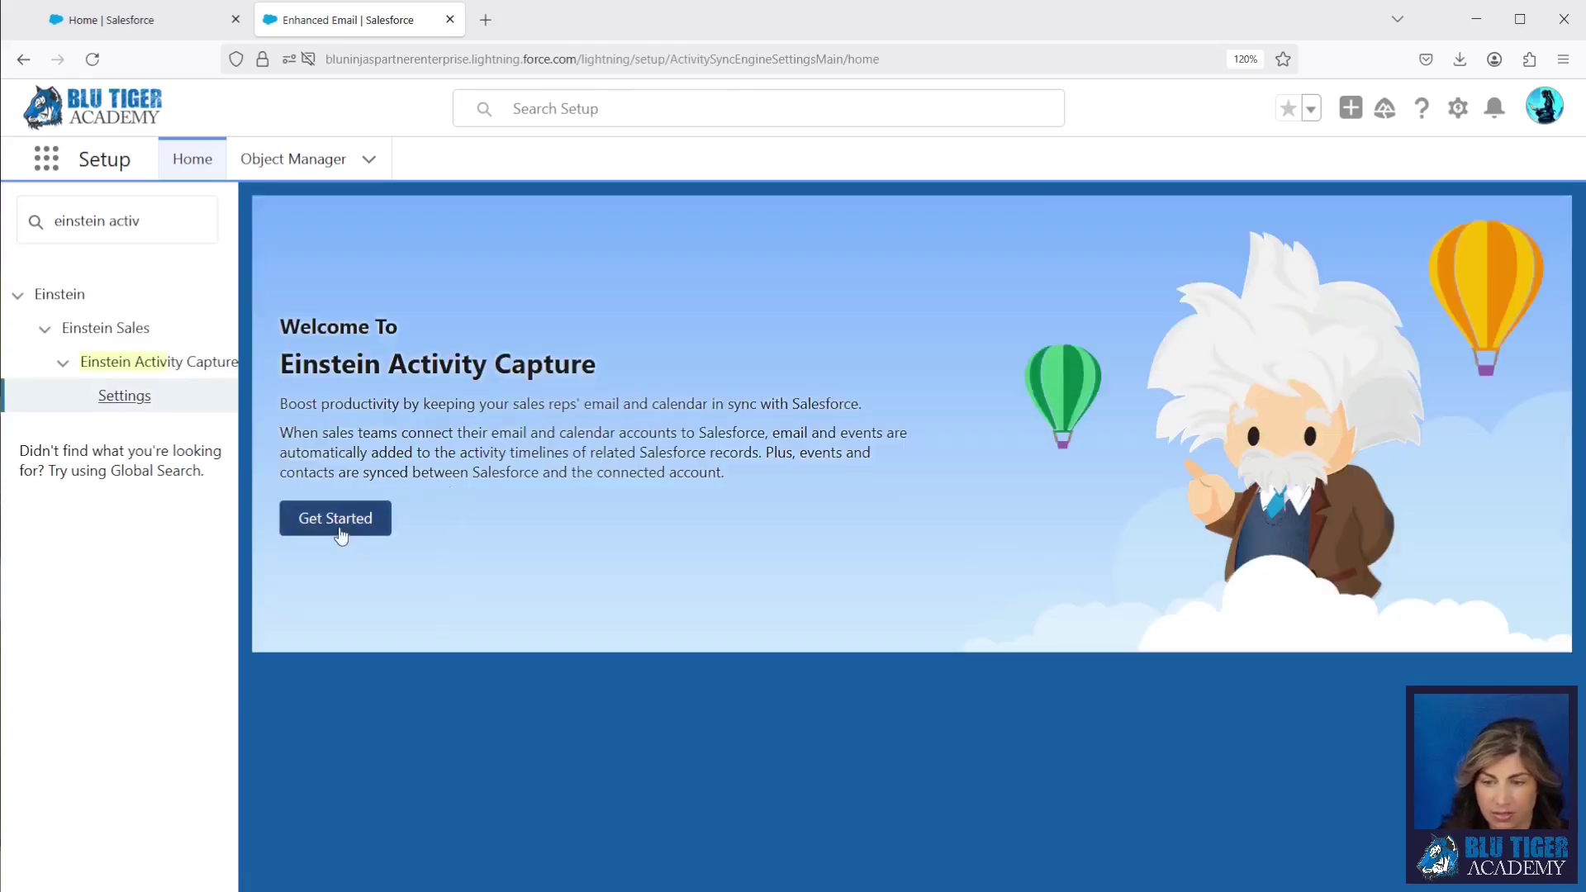
left_click(340, 528)
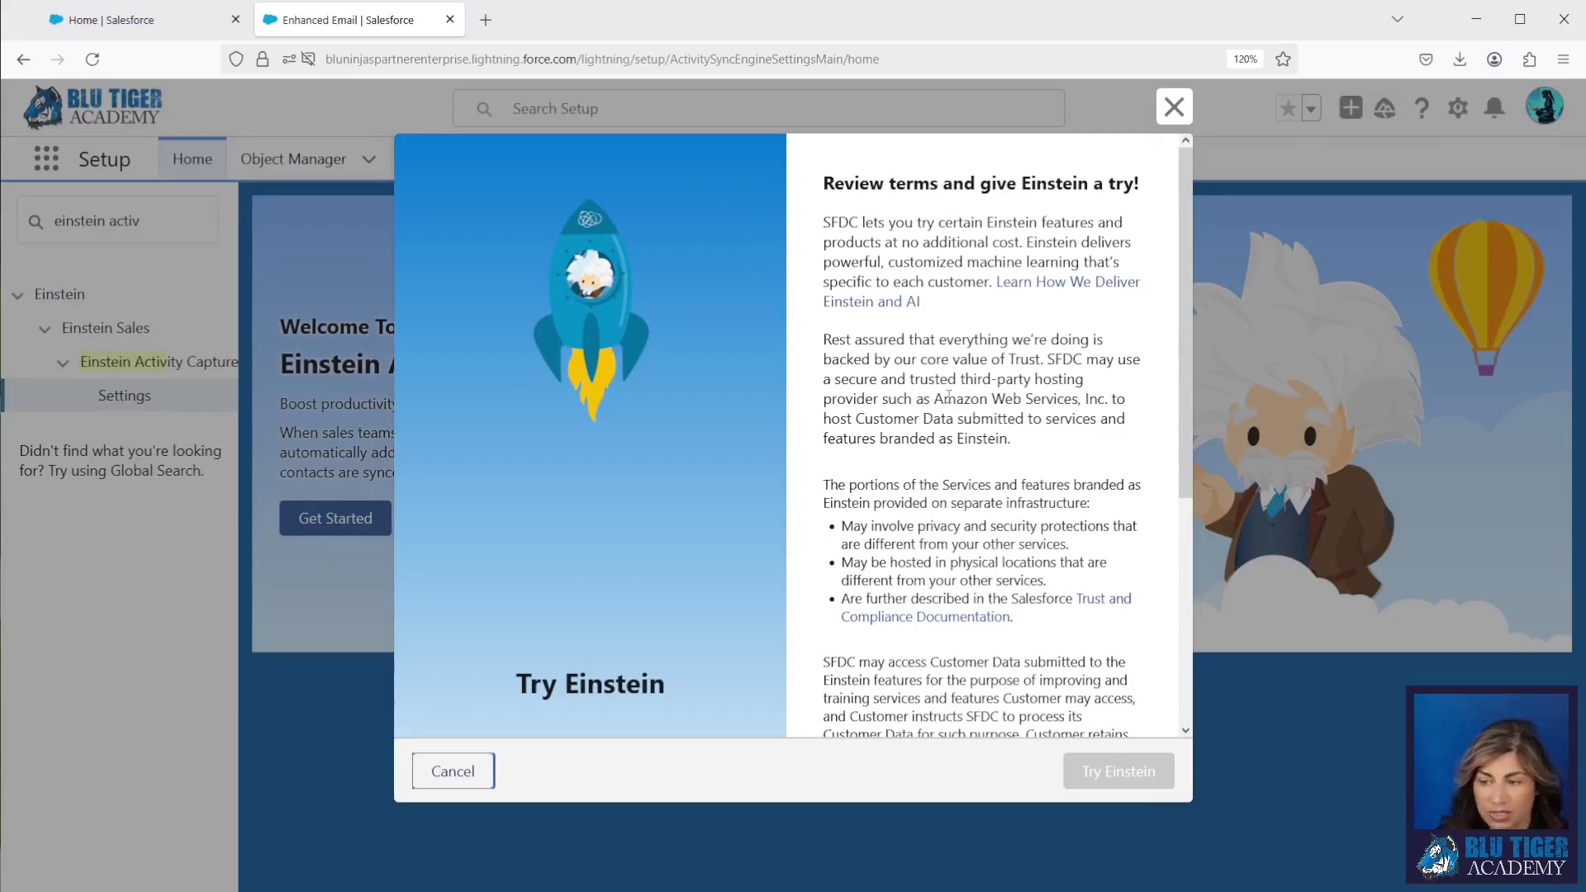
- Accept the Einstein terms as authorized by the company and choose Google G Suite as the email and calendar service
scroll(948, 396, "down", 5)
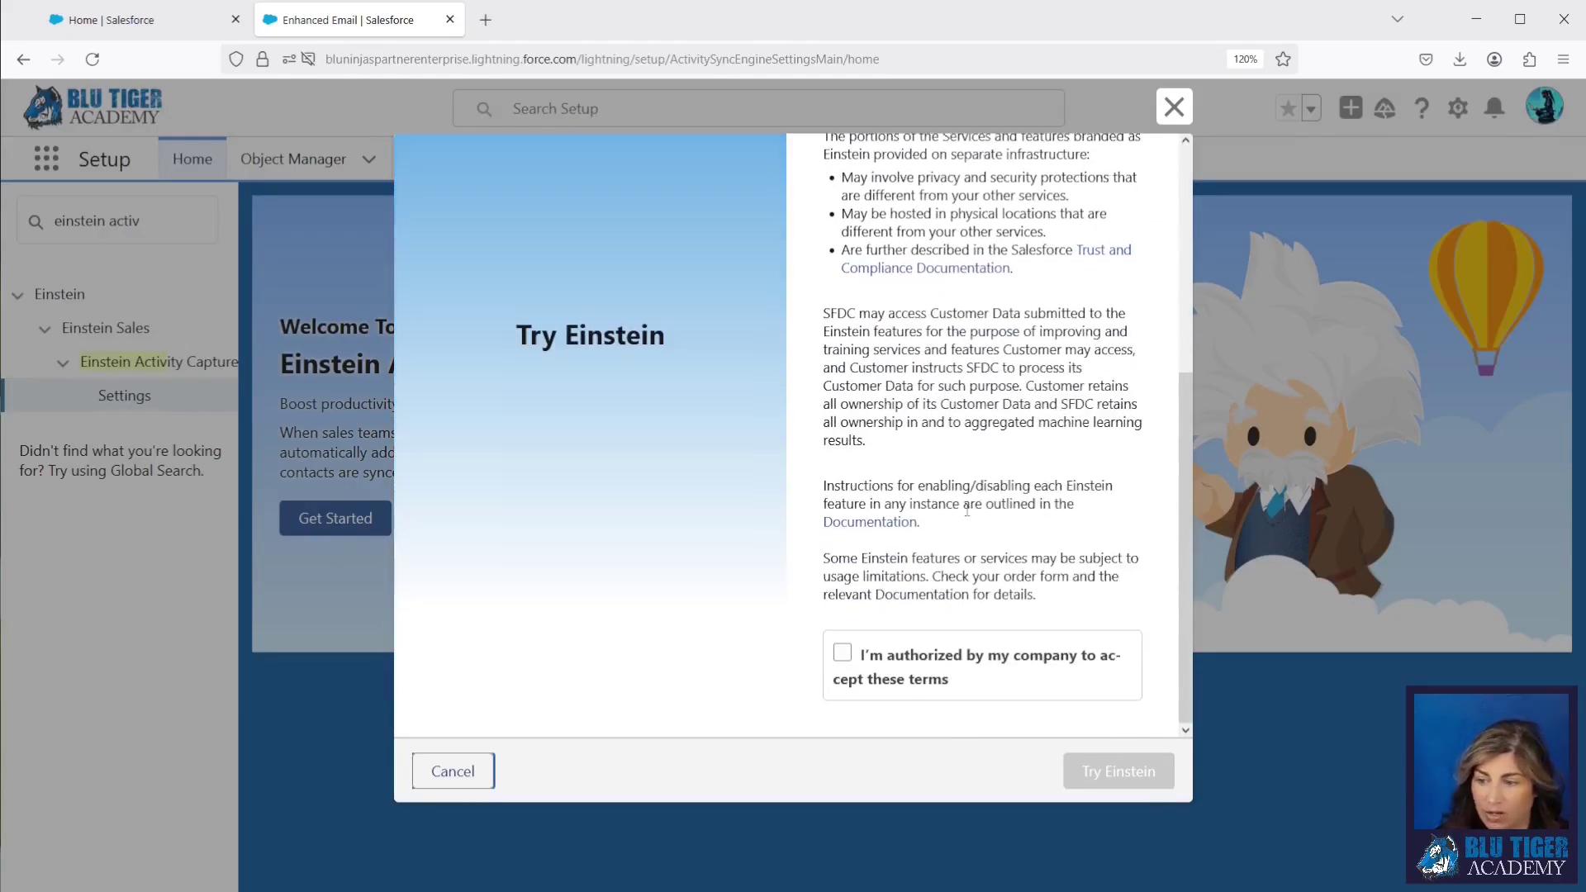
left_click(842, 654)
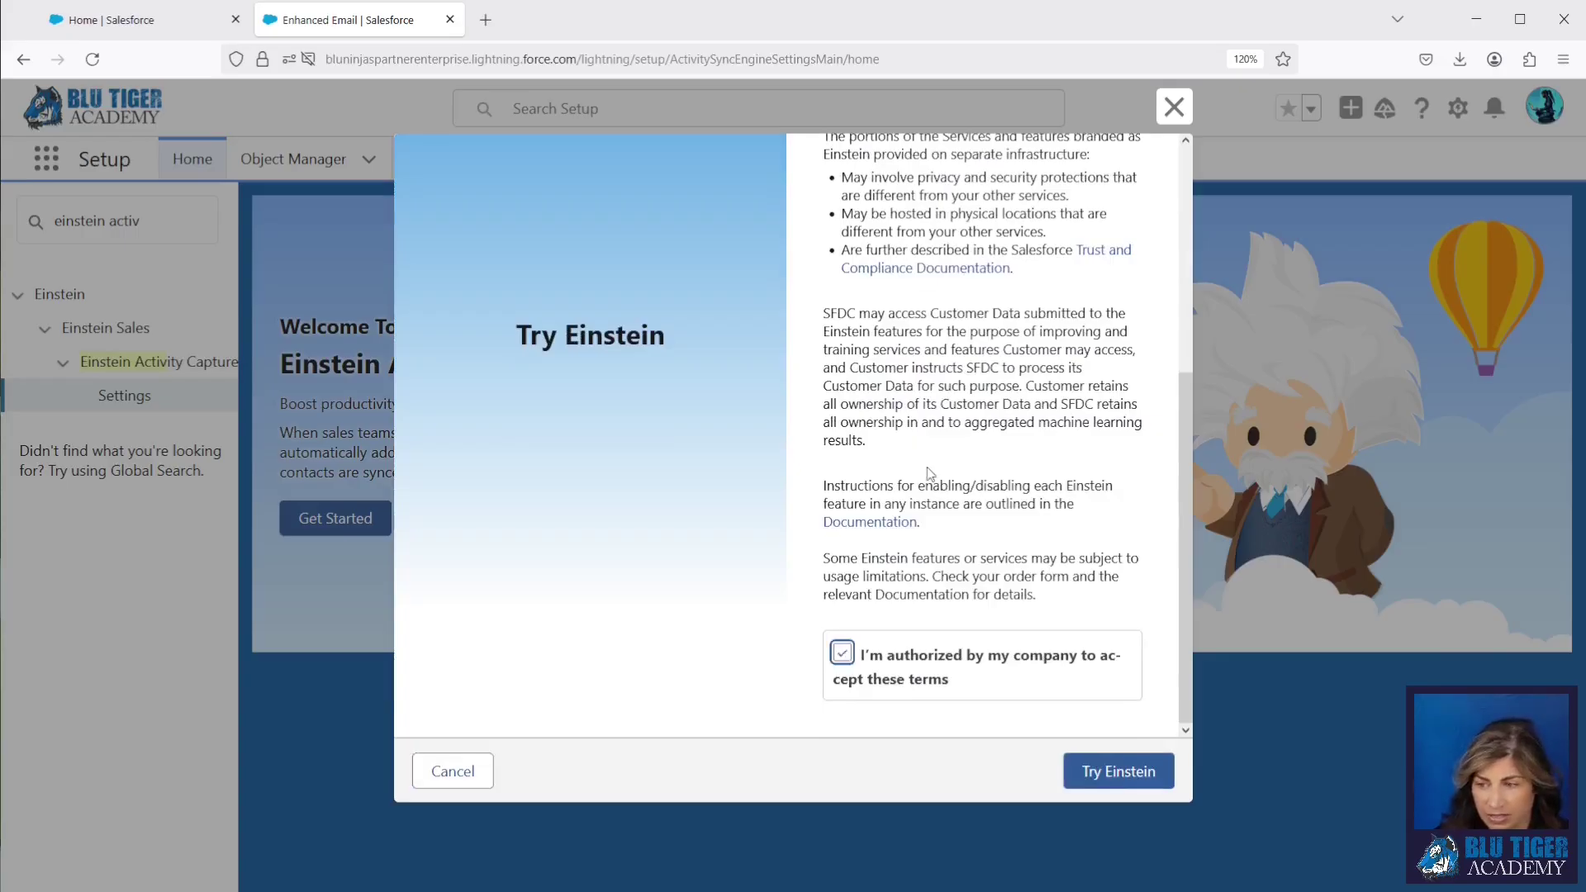
left_click(1109, 777)
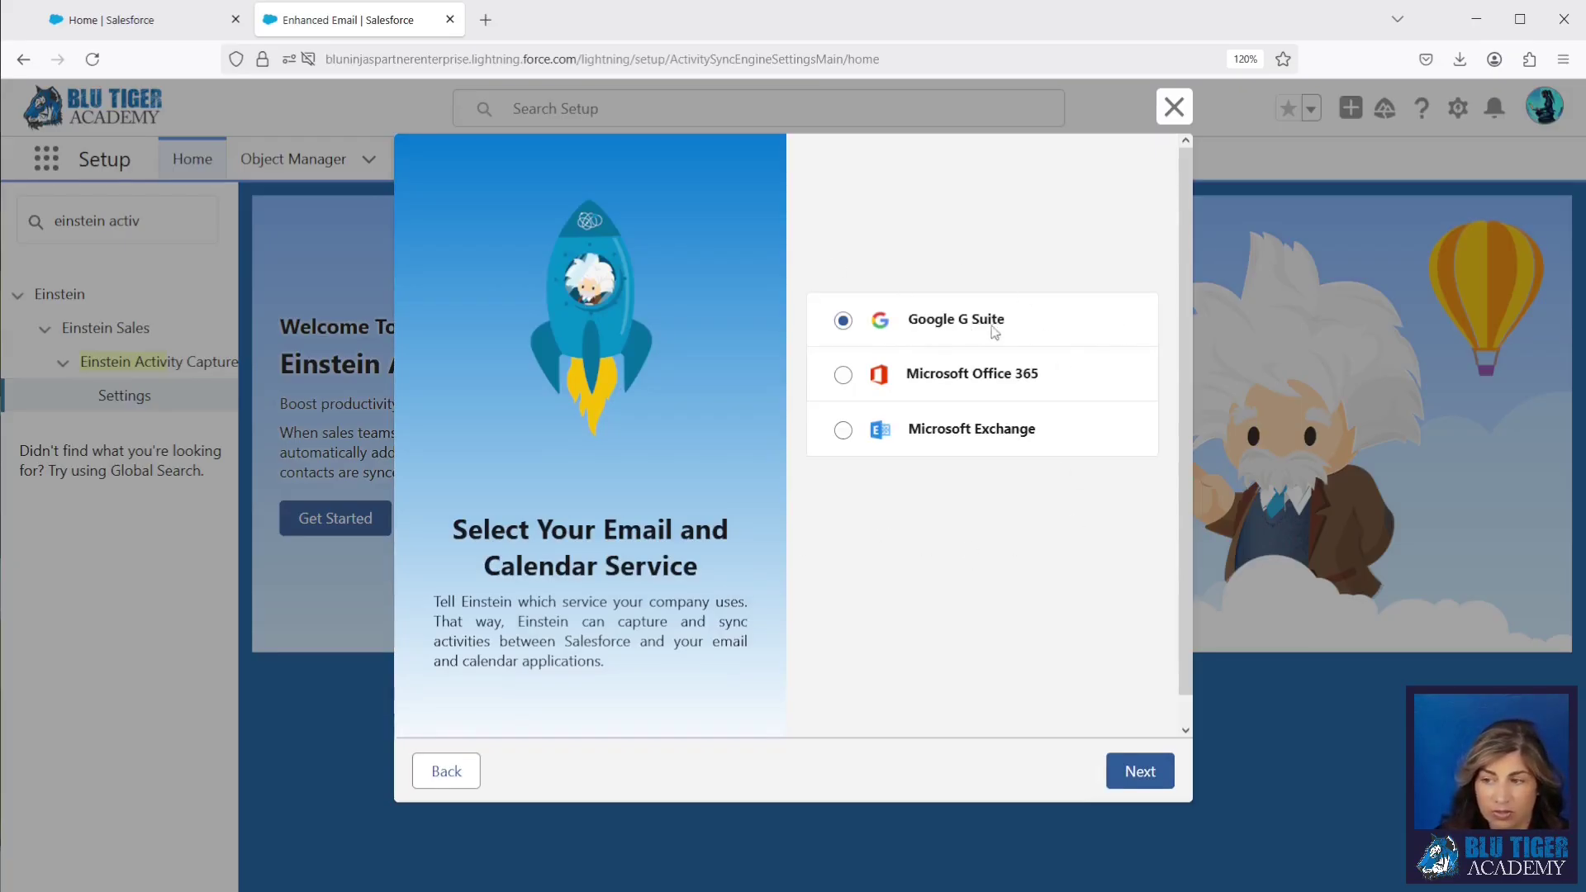
left_click(1144, 773)
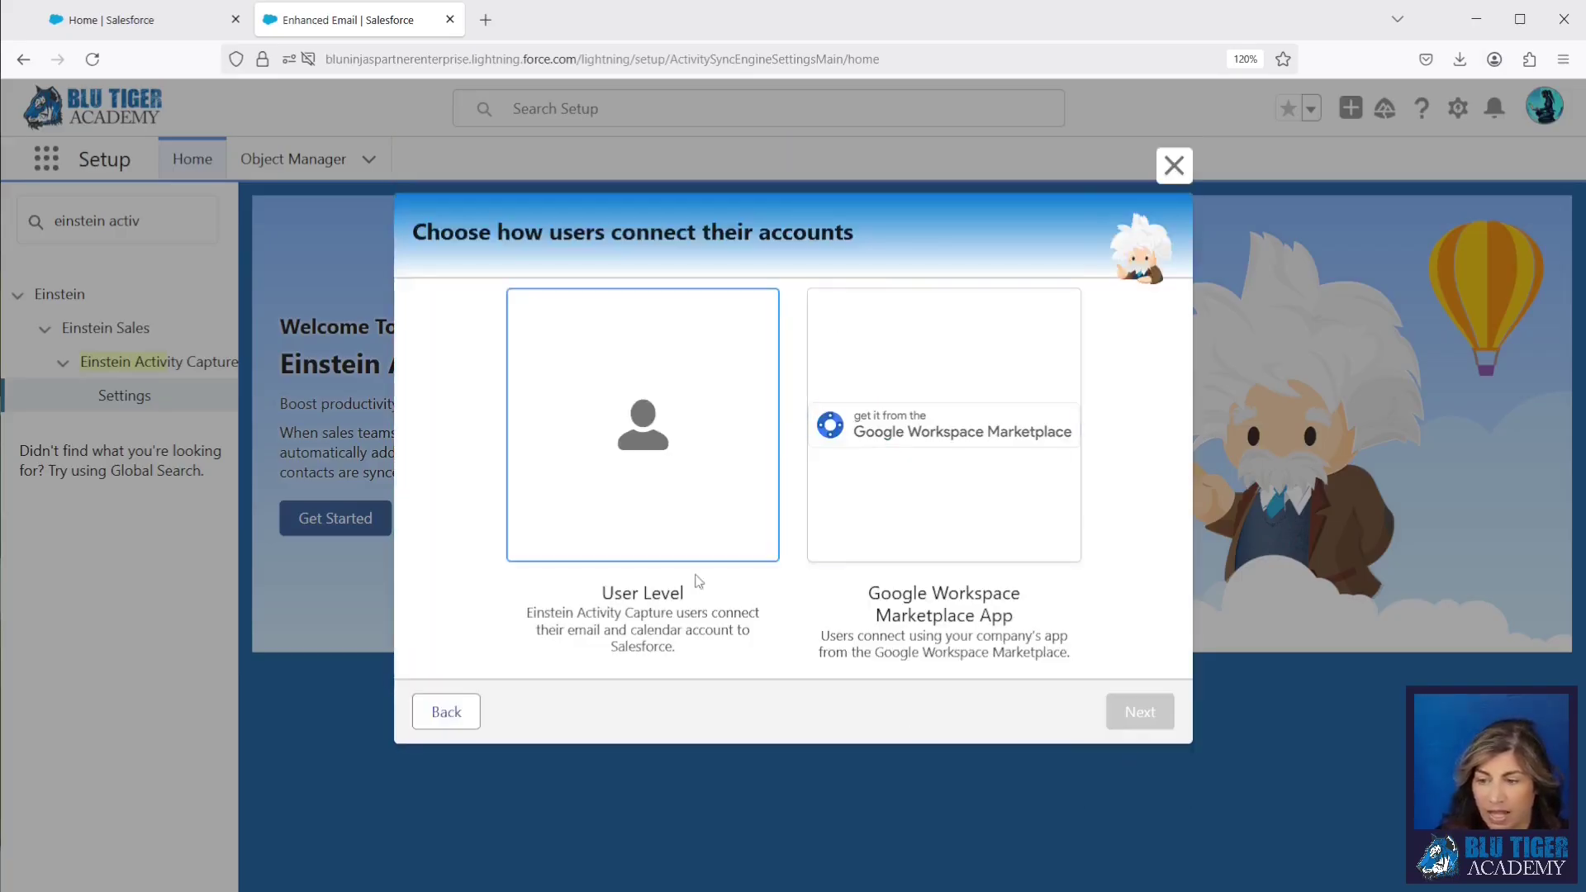
- Choose User Level account connection and name the configuration "Sync Events and Emails"
left_click(619, 500)
left_click(1160, 712)
left_click(444, 395)
type("Sync Events and Emails")
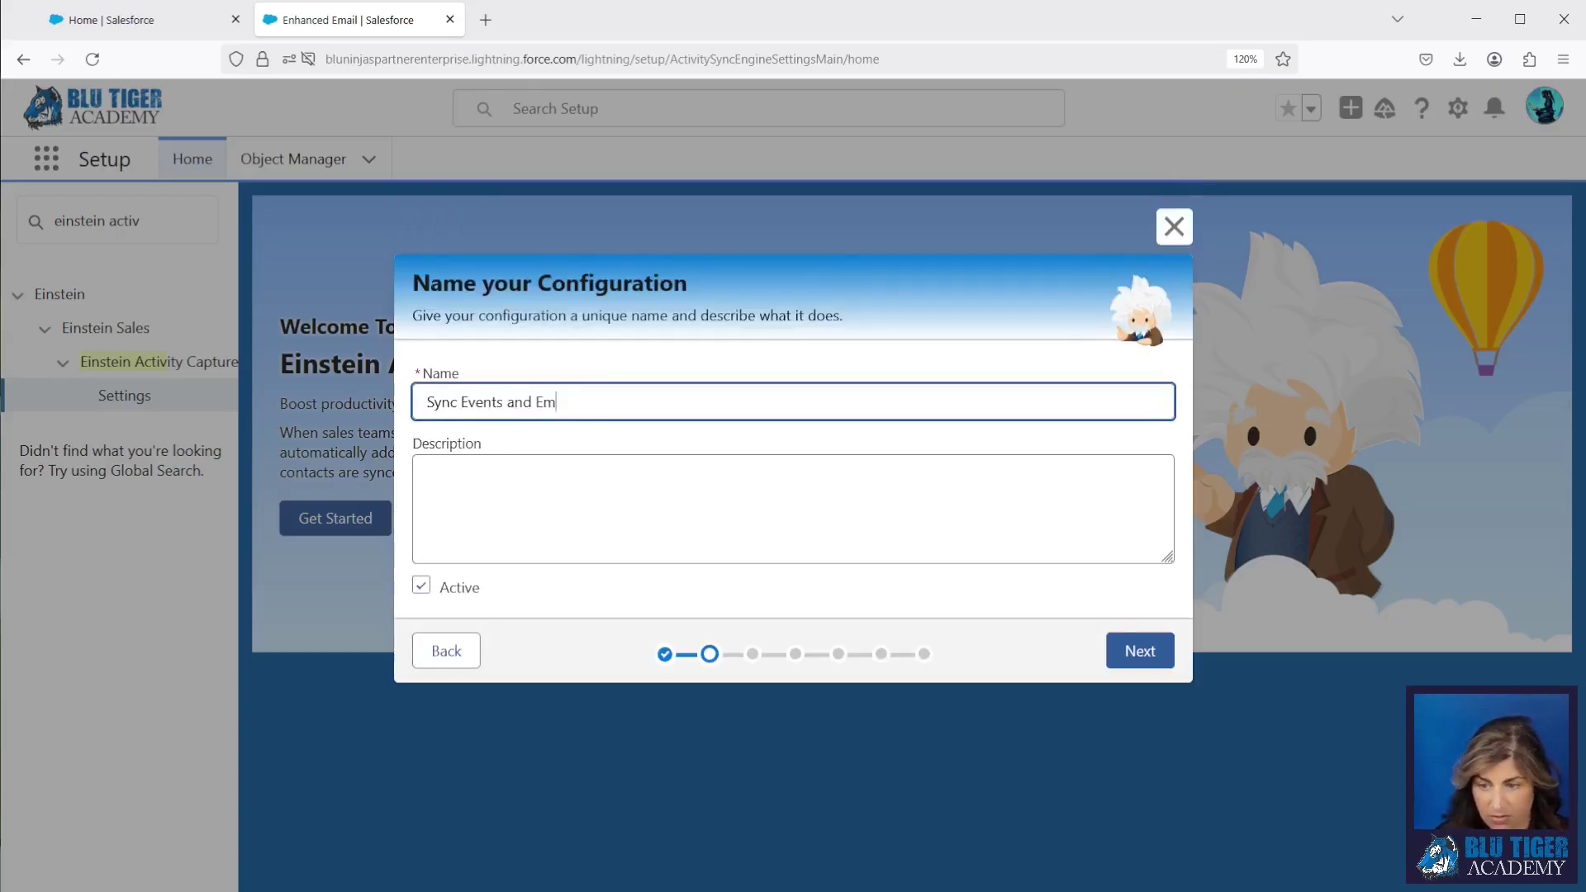
left_click(1148, 661)
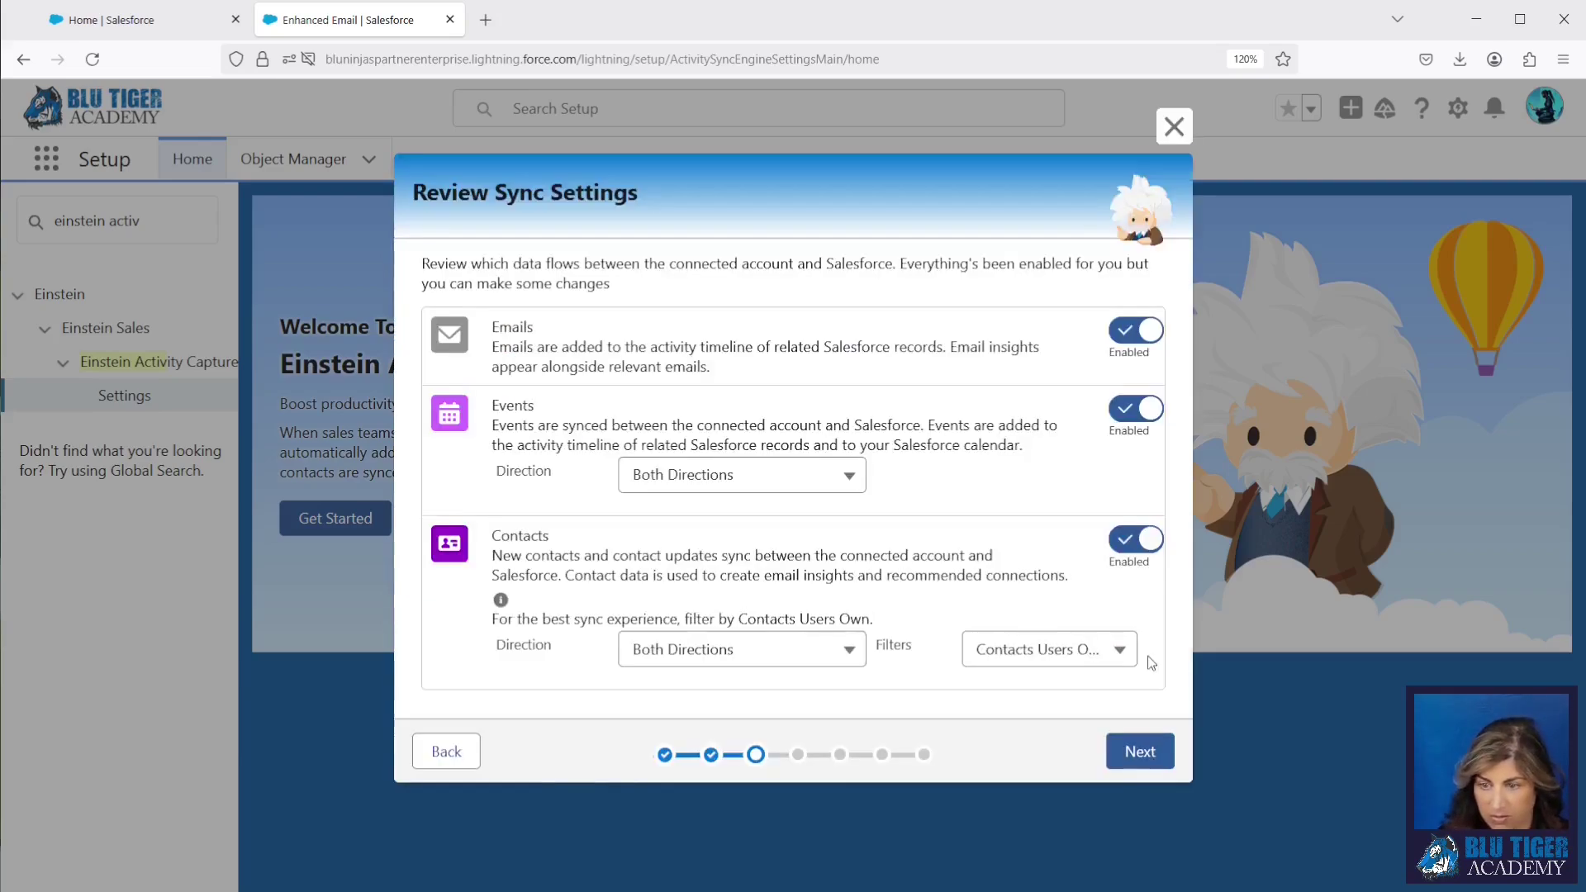
- Disable contact syncing, set the event sync direction to Google Suite to Salesforce, and continue to the advanced settings
left_click(1136, 540)
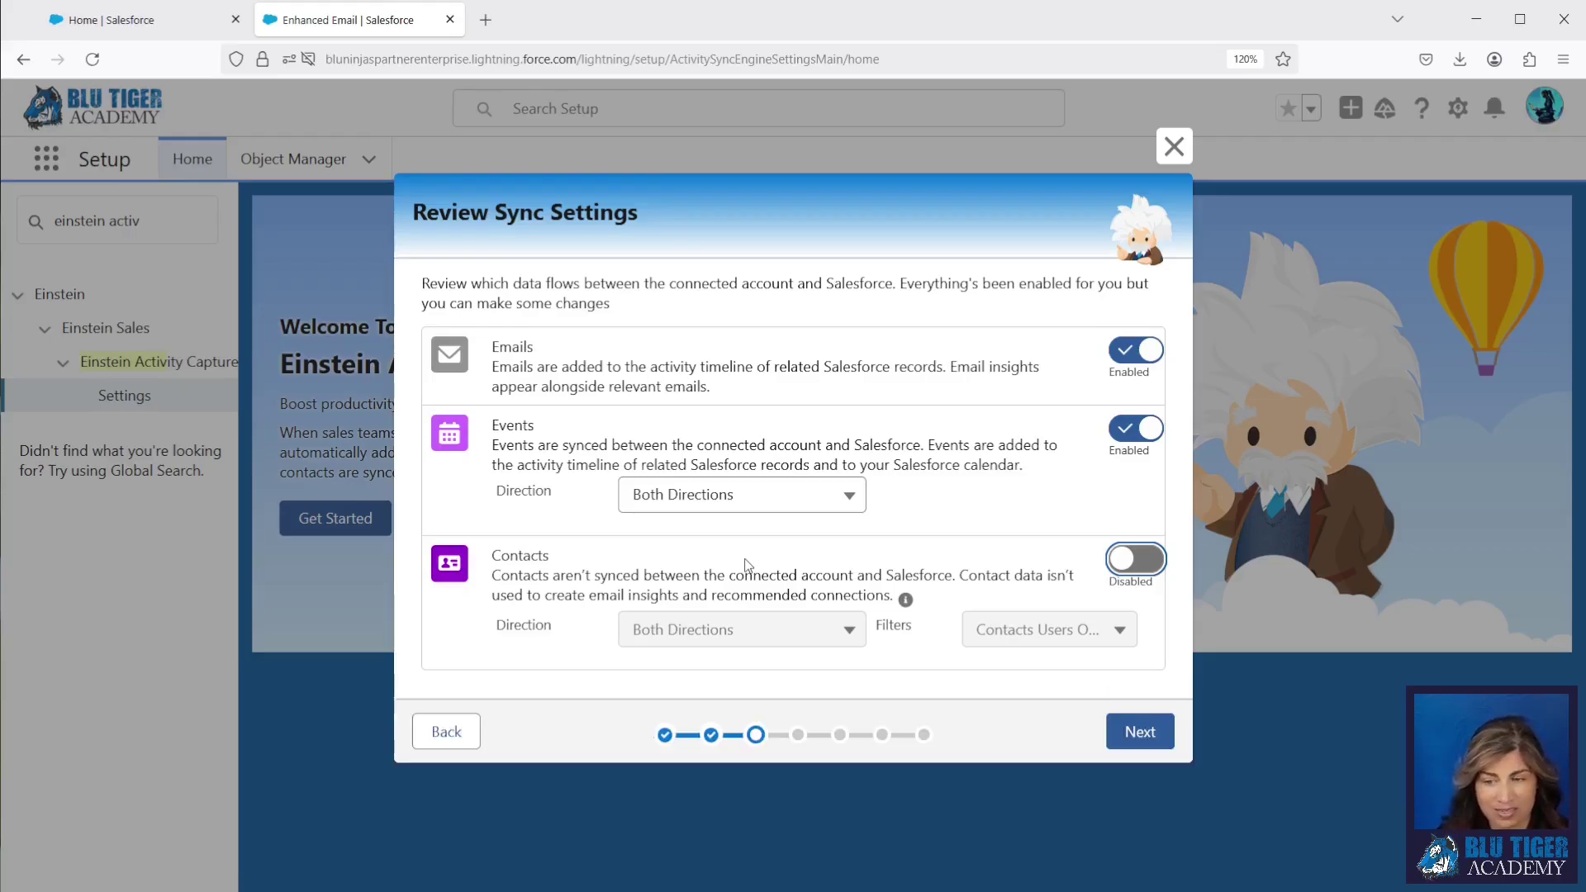
left_click(668, 494)
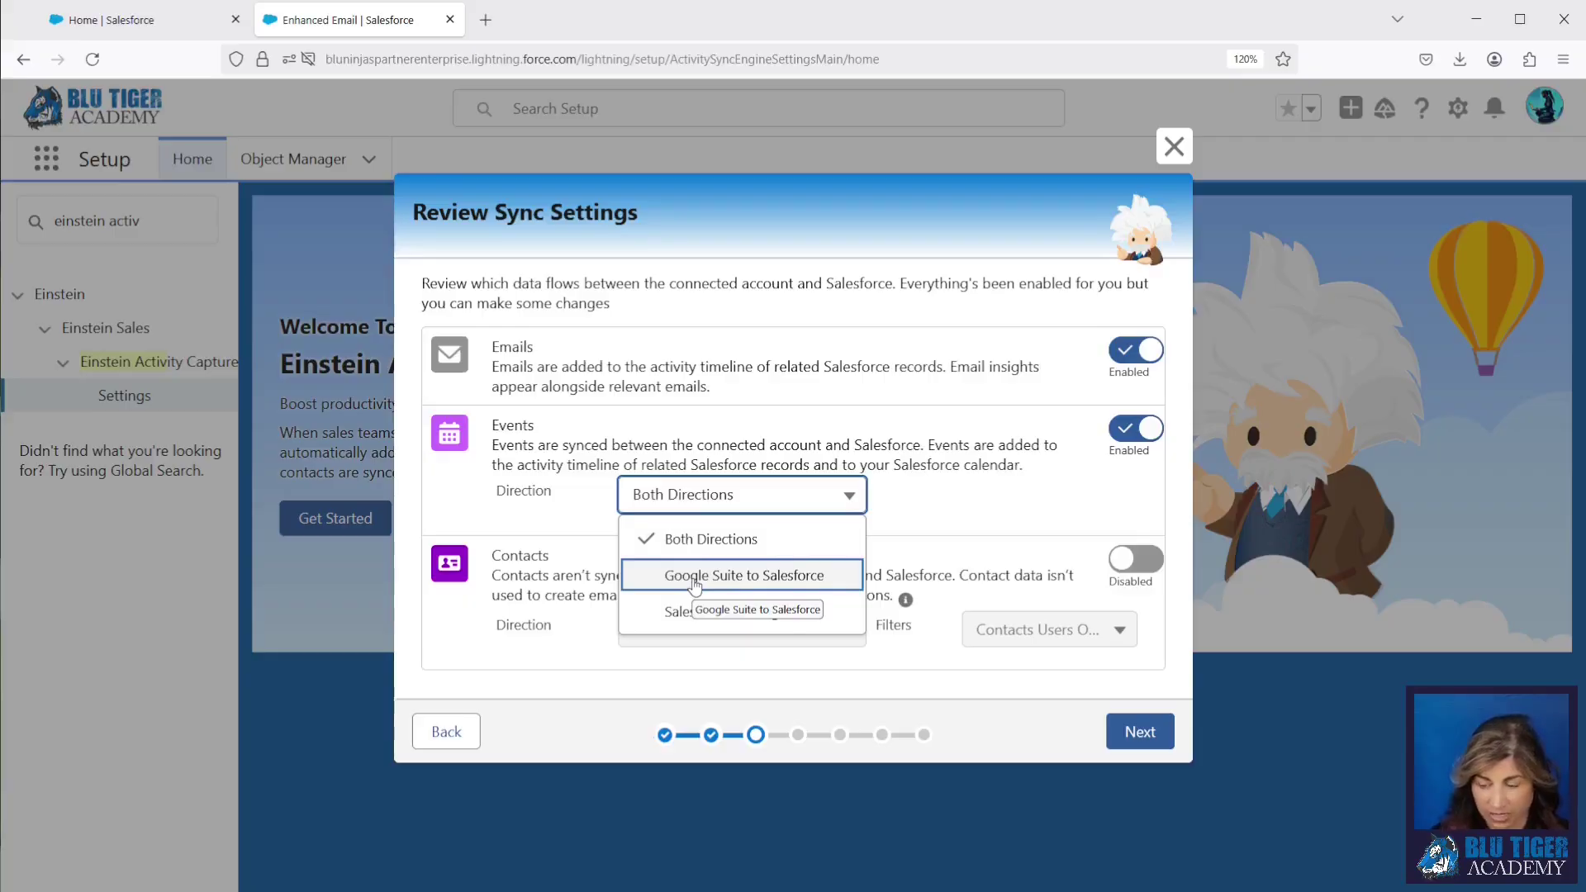
left_click(696, 582)
left_click(1140, 742)
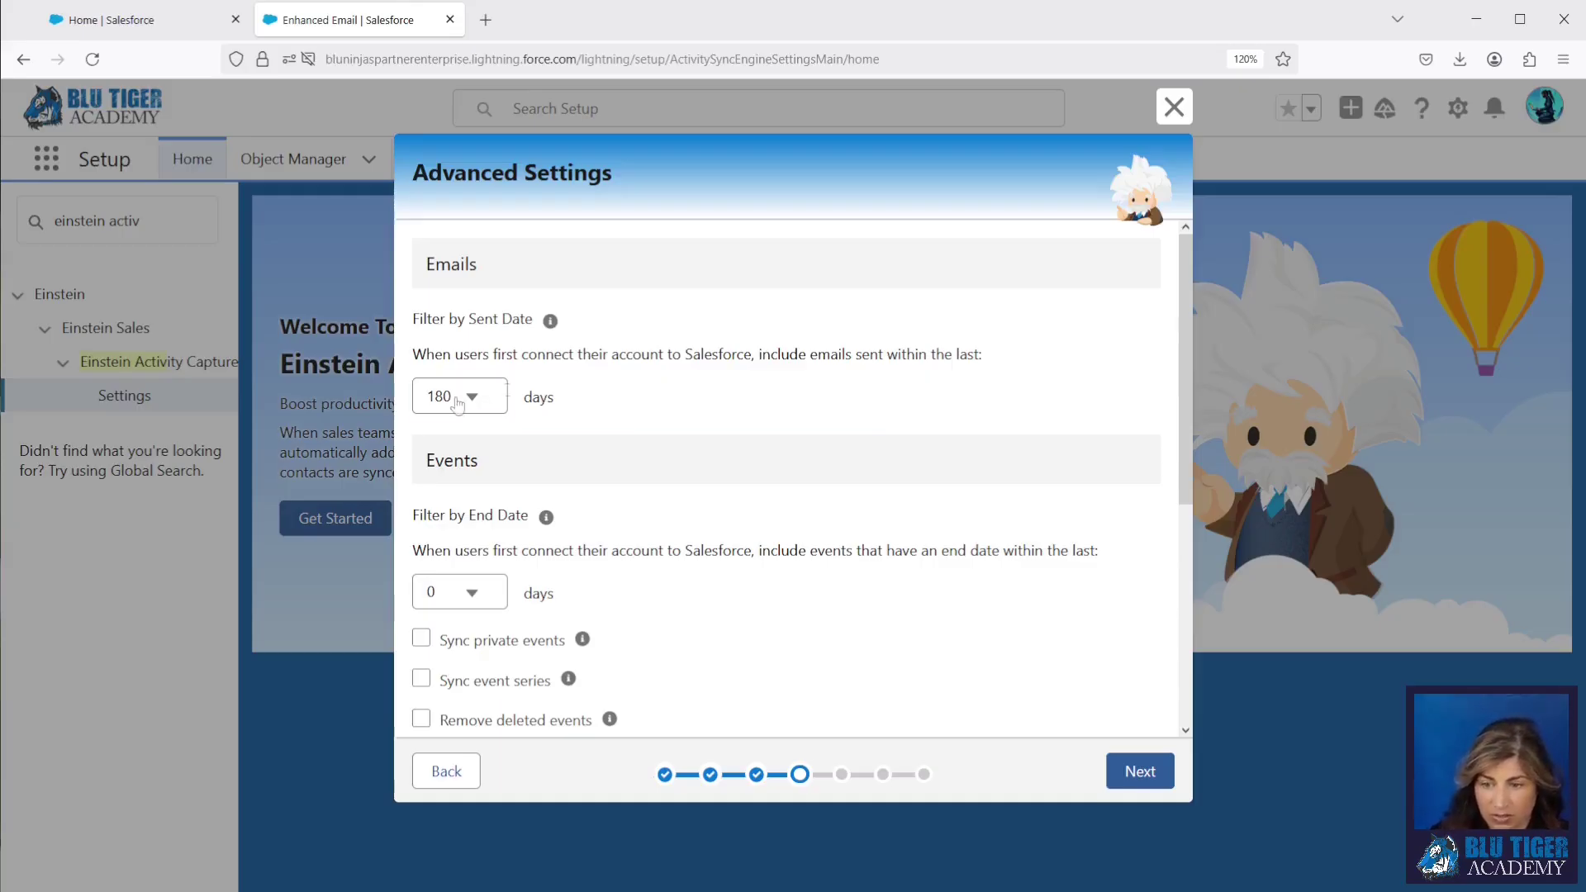
- Check the email sent-date filter options, keep 180 days, and set the event end-date filter to 30 days
left_click(454, 401)
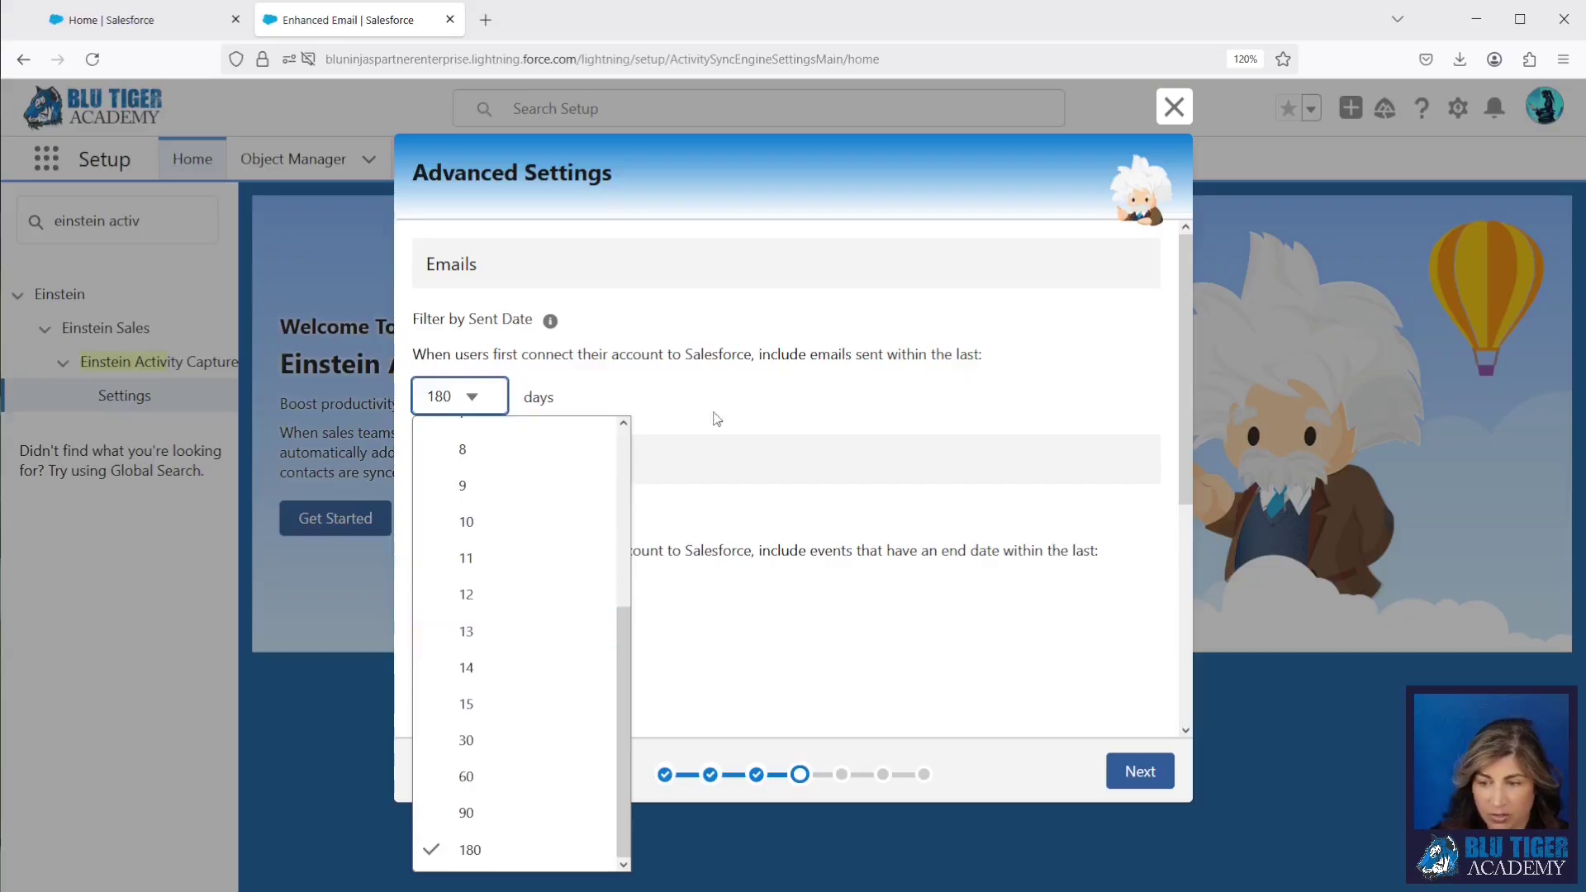
left_click(624, 388)
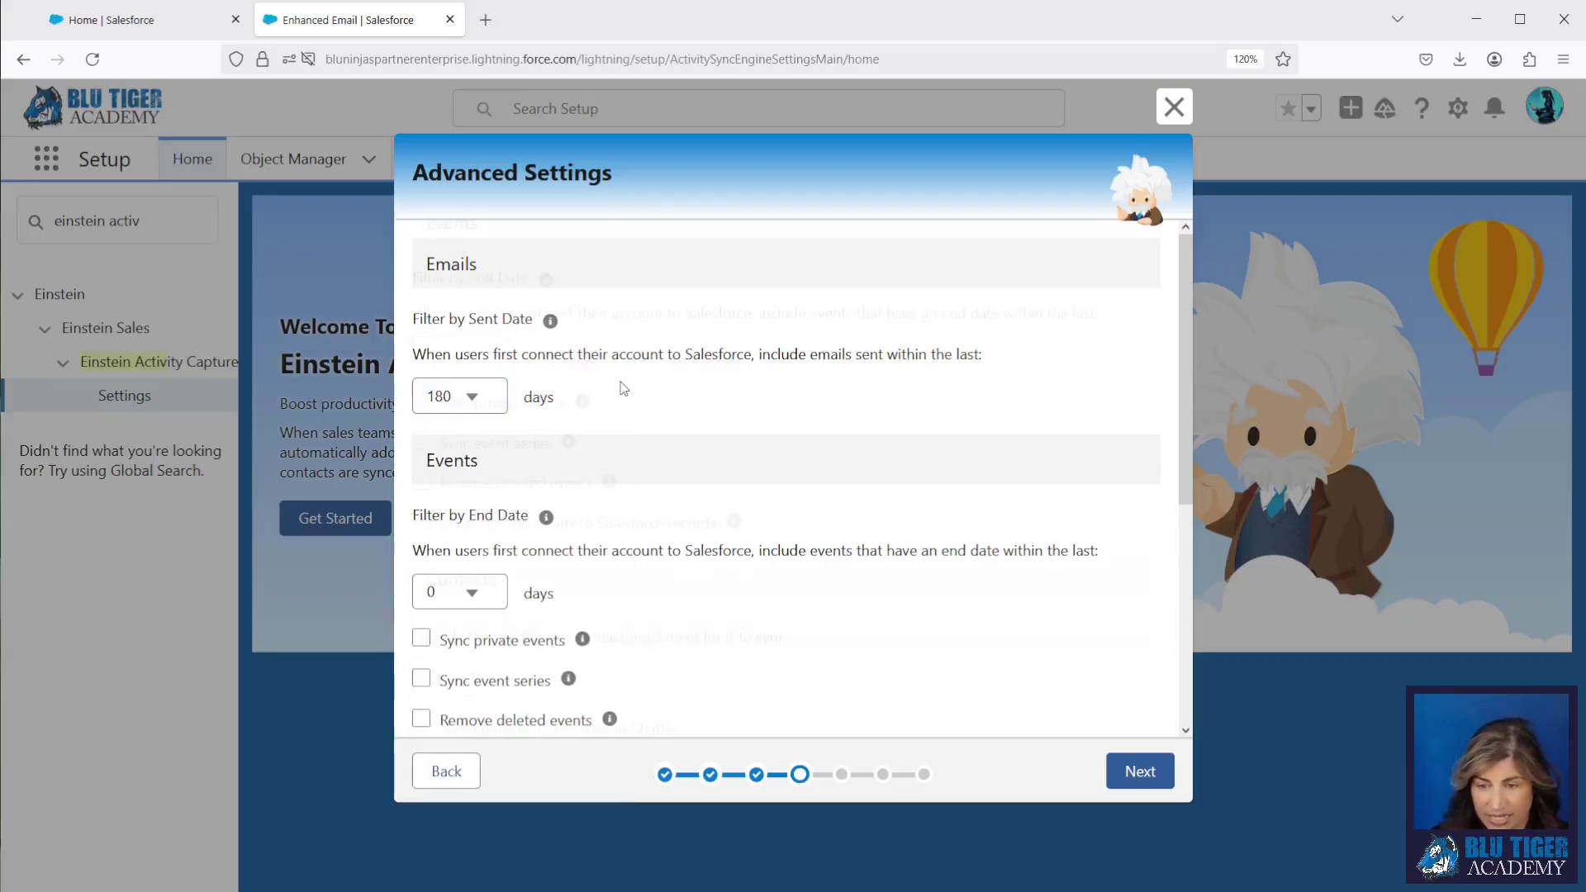
scroll(623, 388, "down", 2)
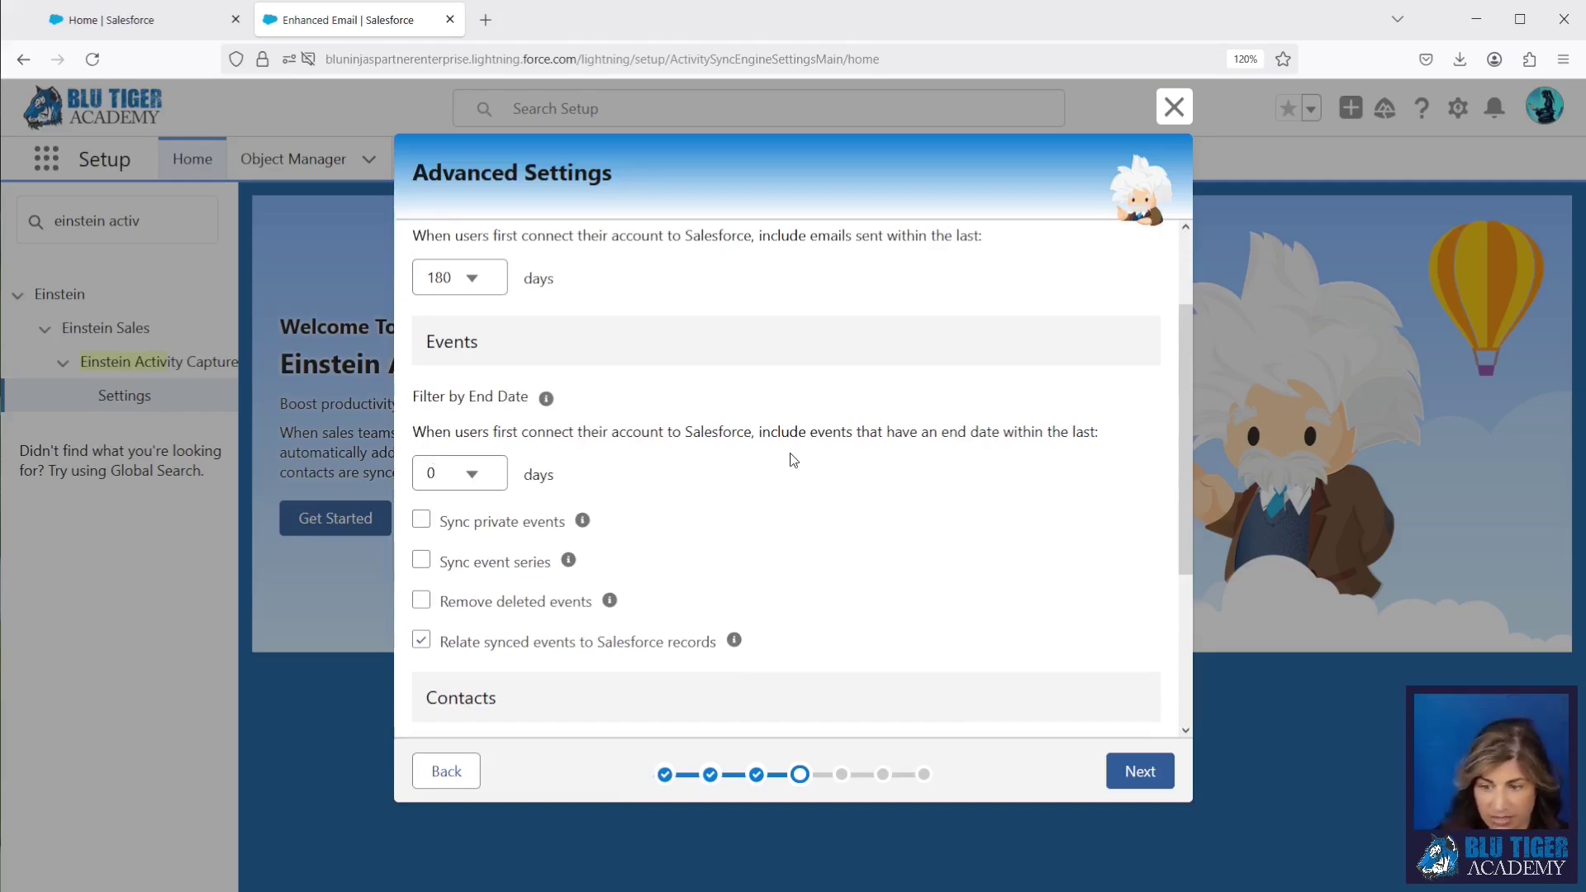
left_click(459, 473)
scroll(524, 669, "down", 3)
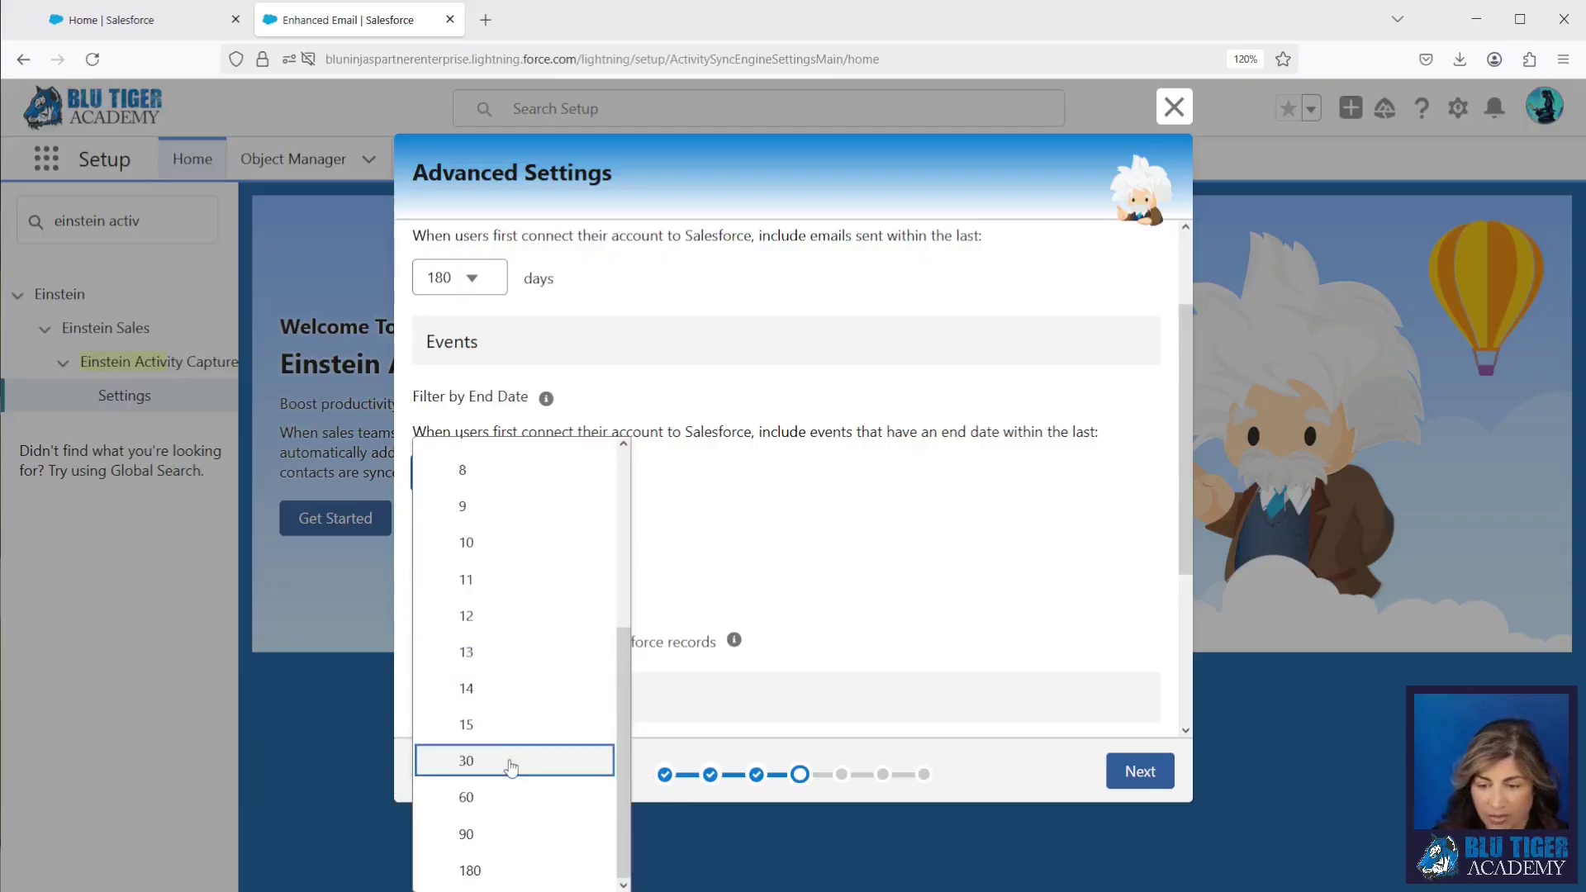
left_click(511, 767)
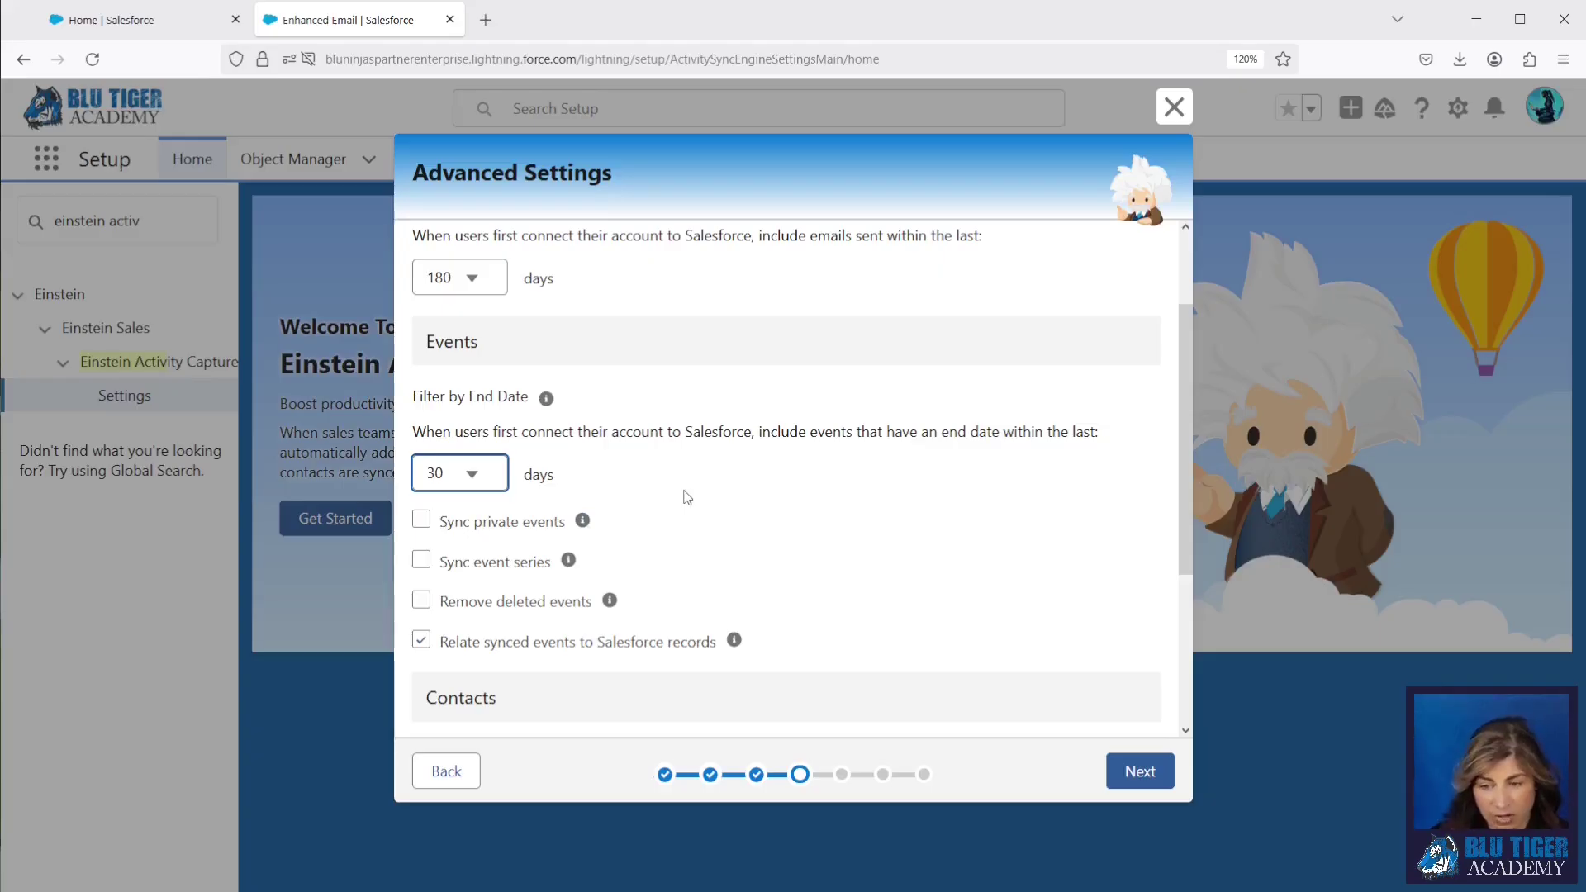
- Enable Sync event series and Remove deleted events, keep contact matching on Most recent activity, and continue to the user assignment
left_click(422, 562)
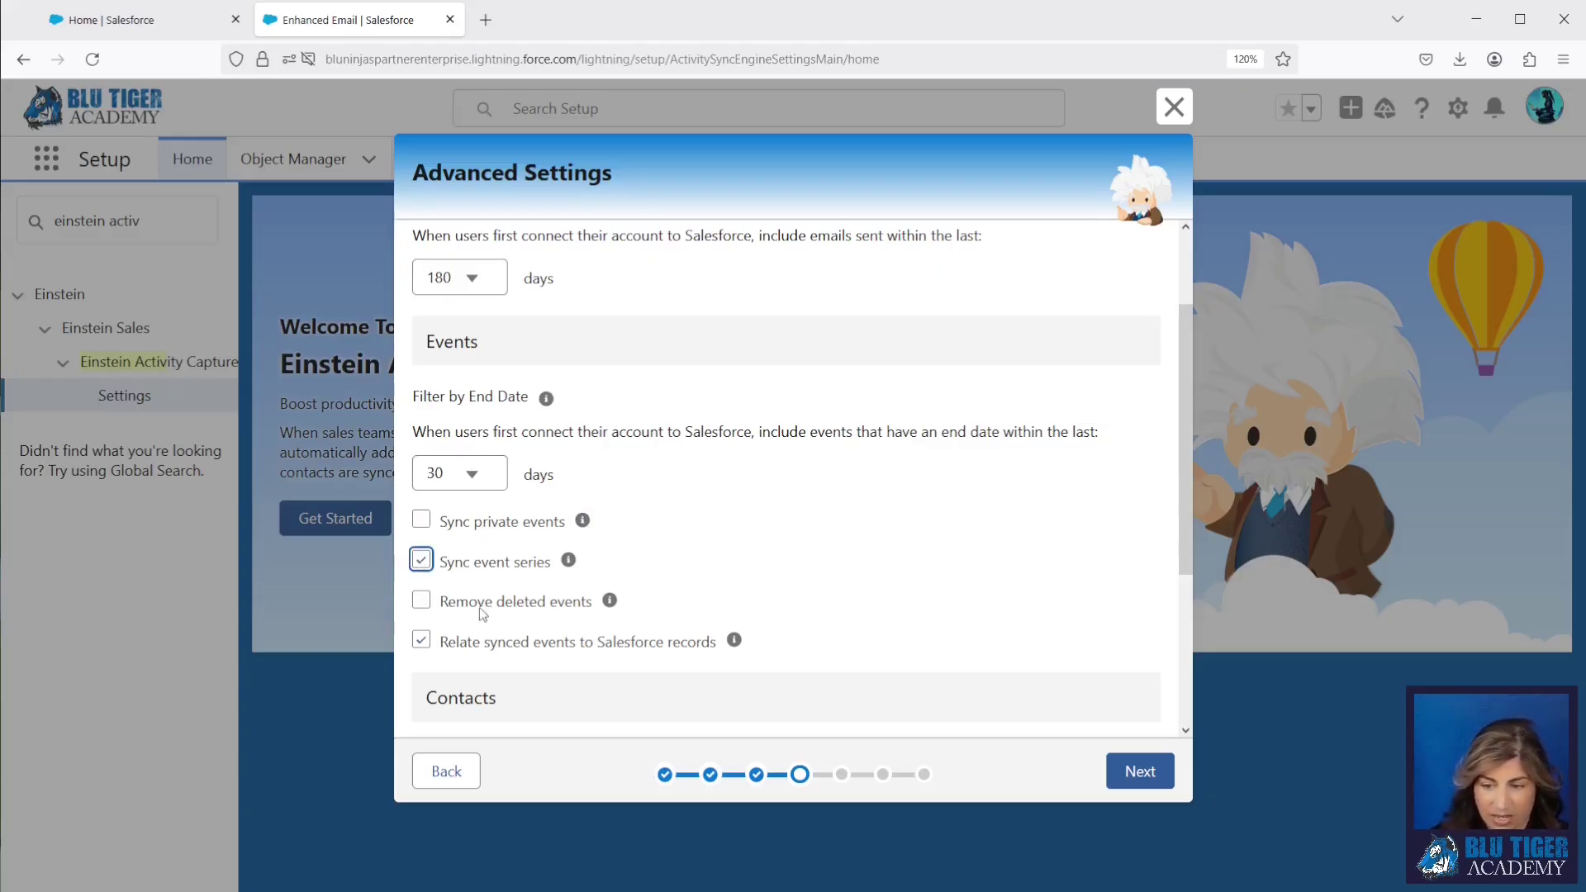
left_click(424, 602)
mouse_move(611, 602)
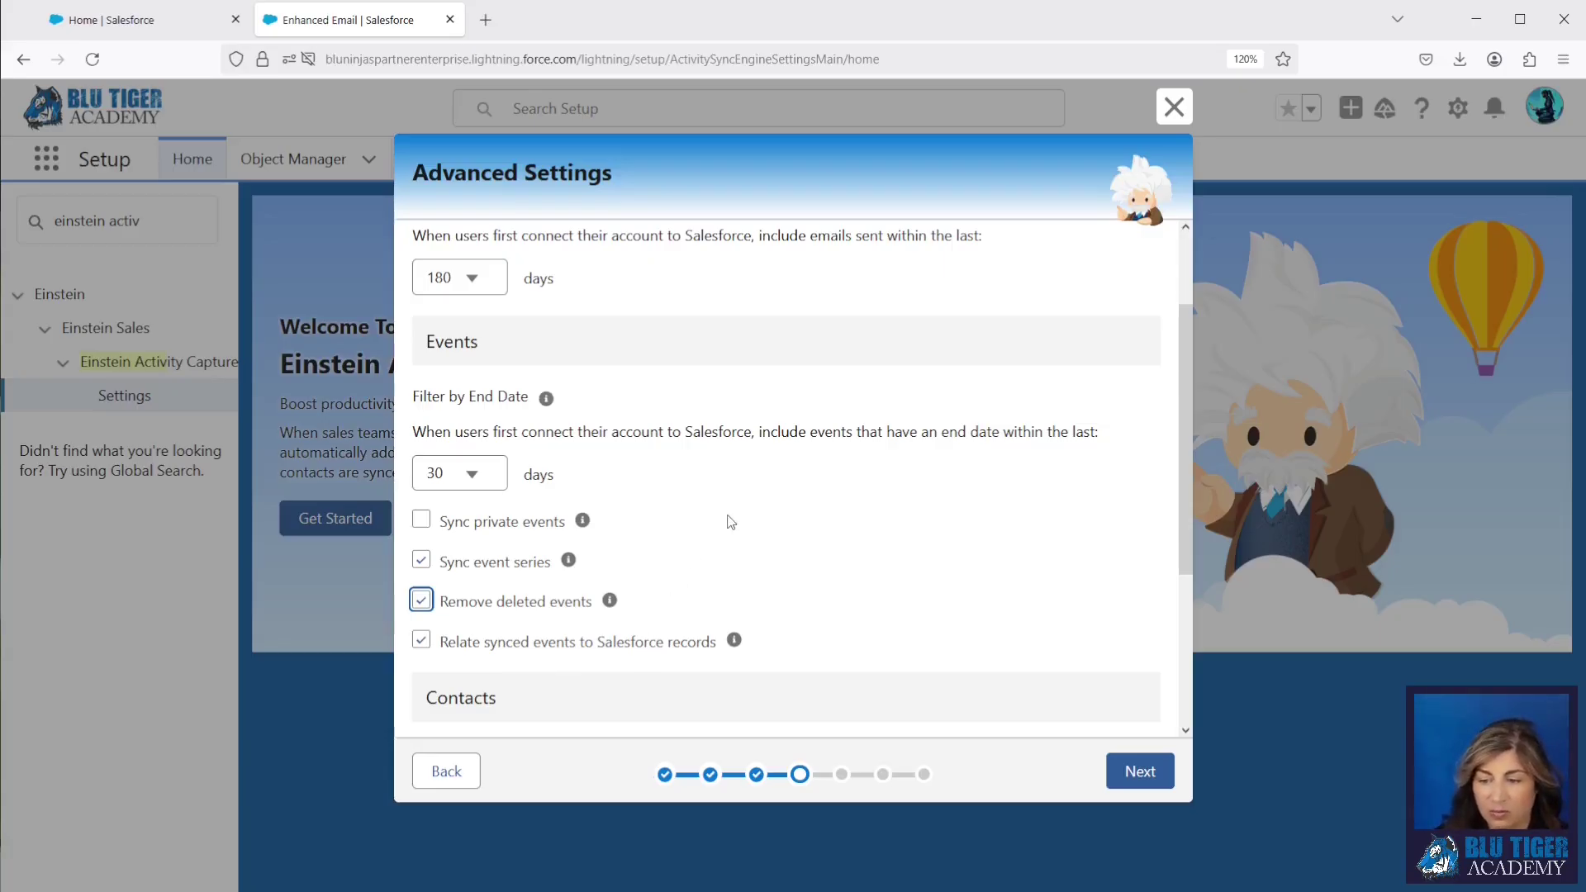
scroll(730, 522, "down", 3)
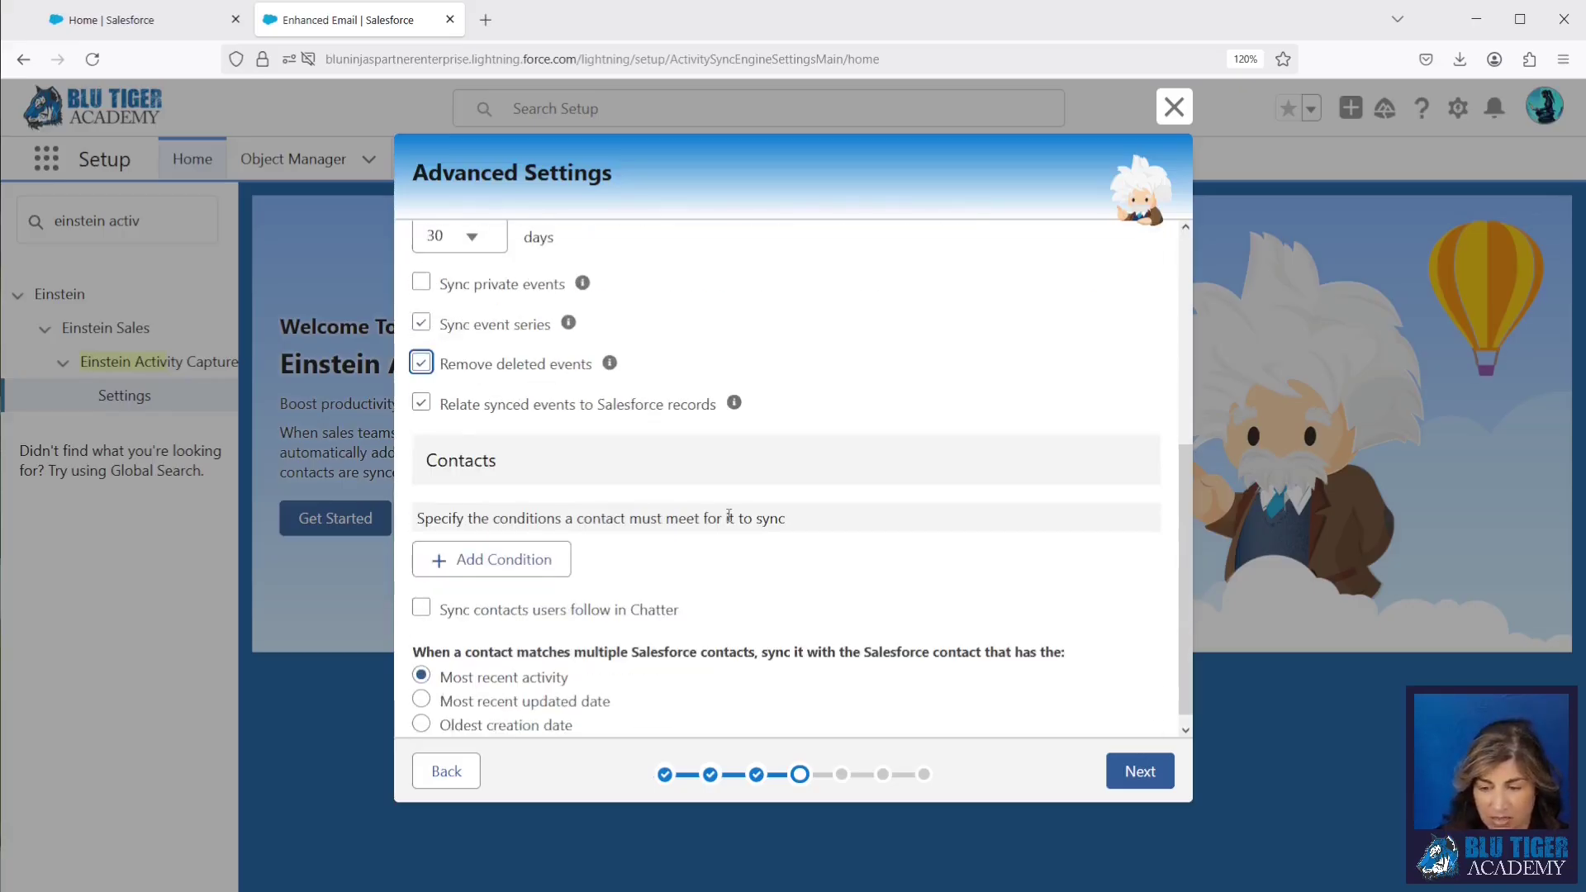
scroll(498, 671, "down", 1)
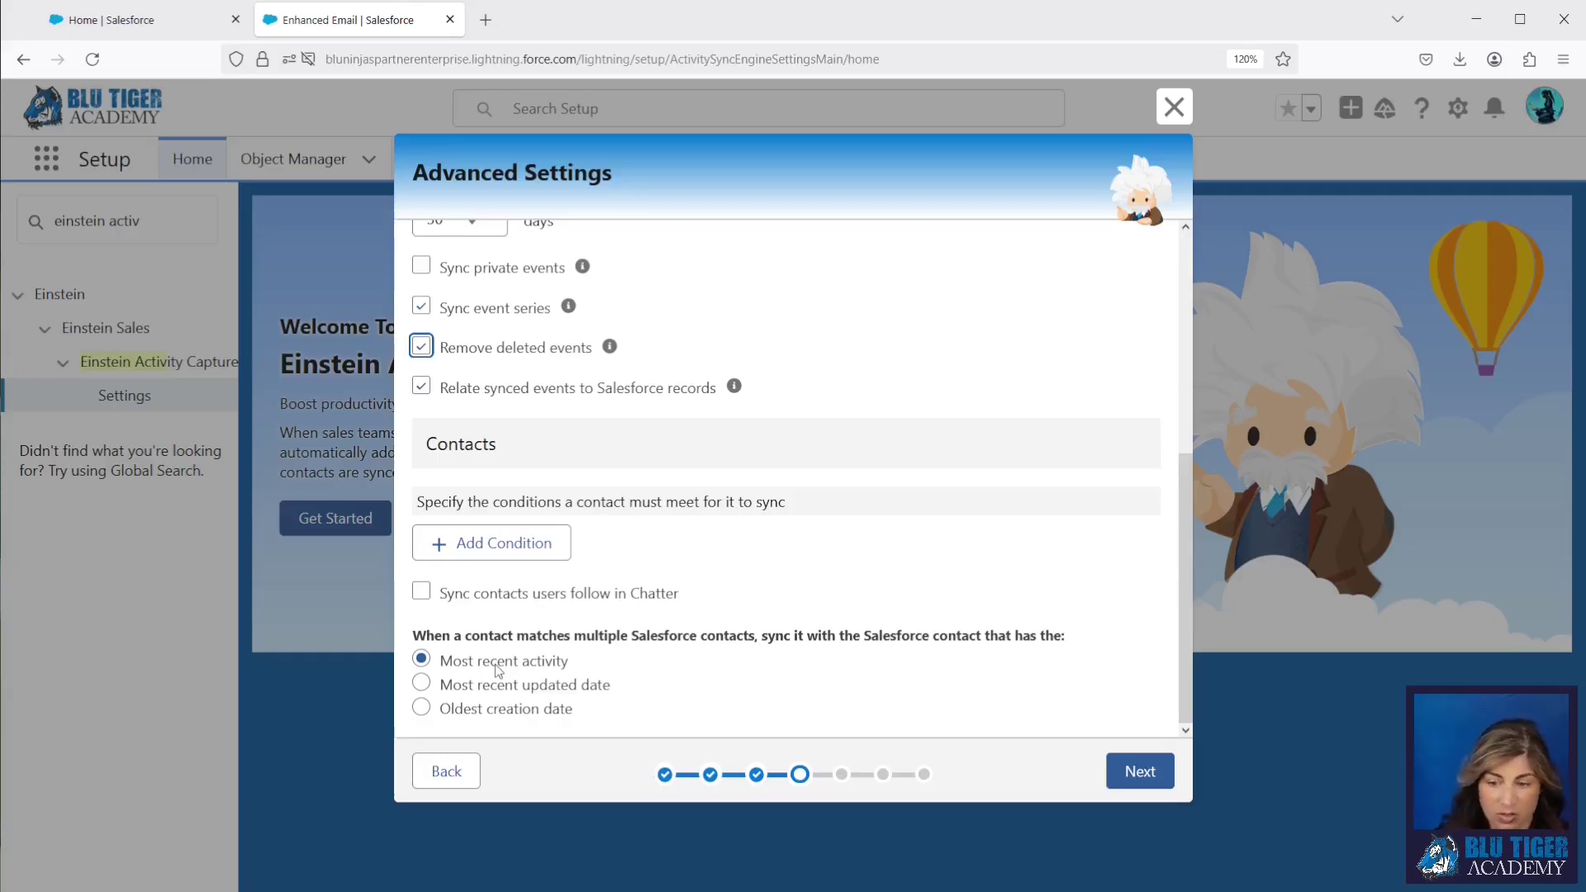
left_click_drag(601, 673, 442, 670)
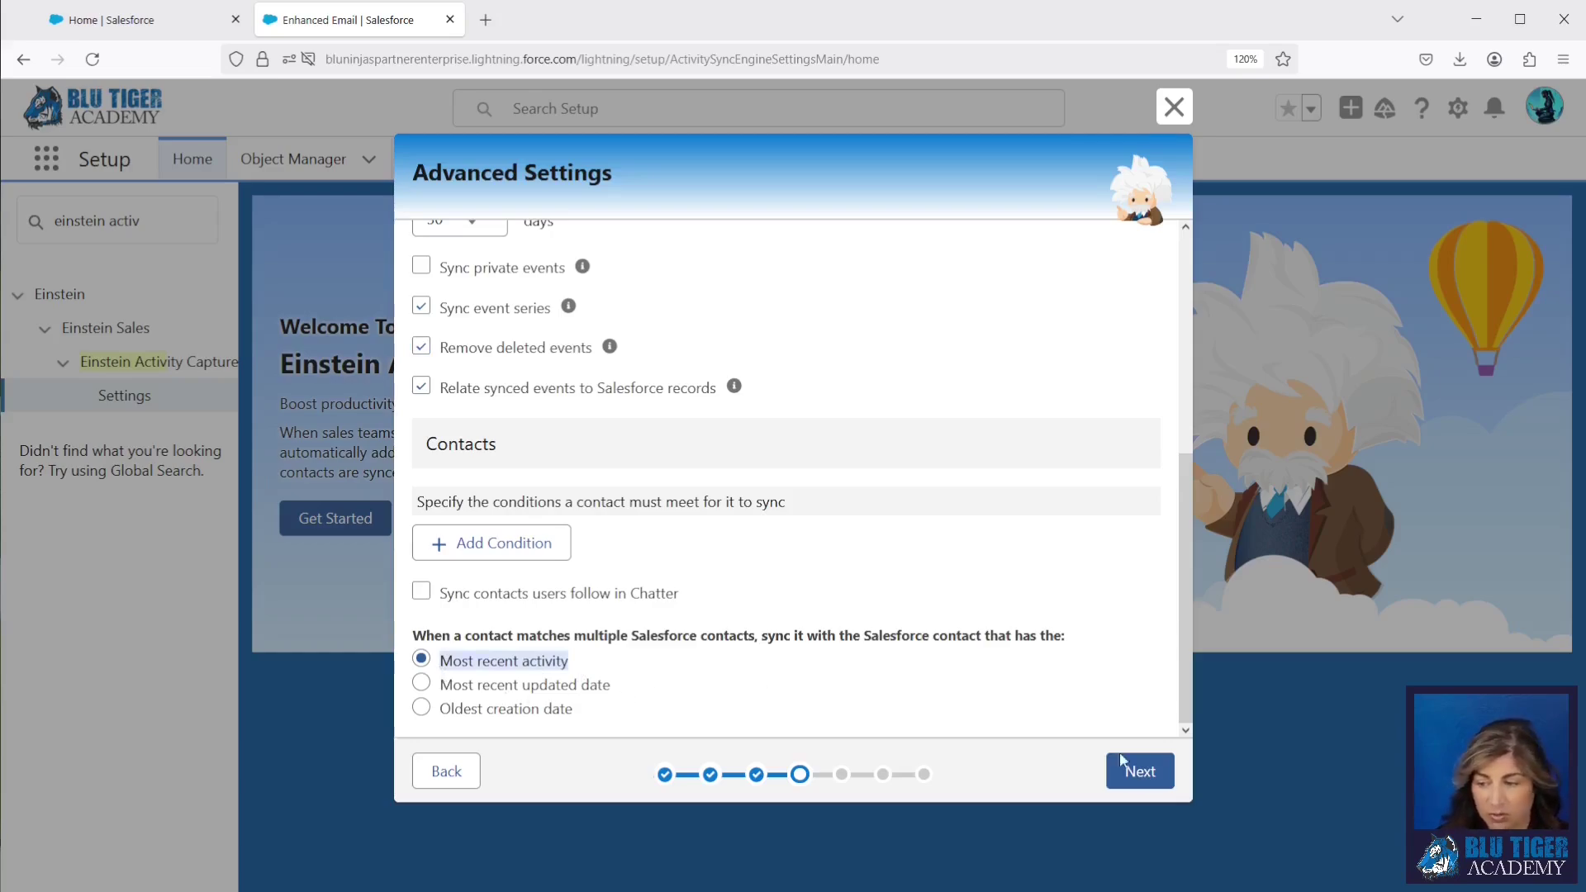
left_click(1139, 770)
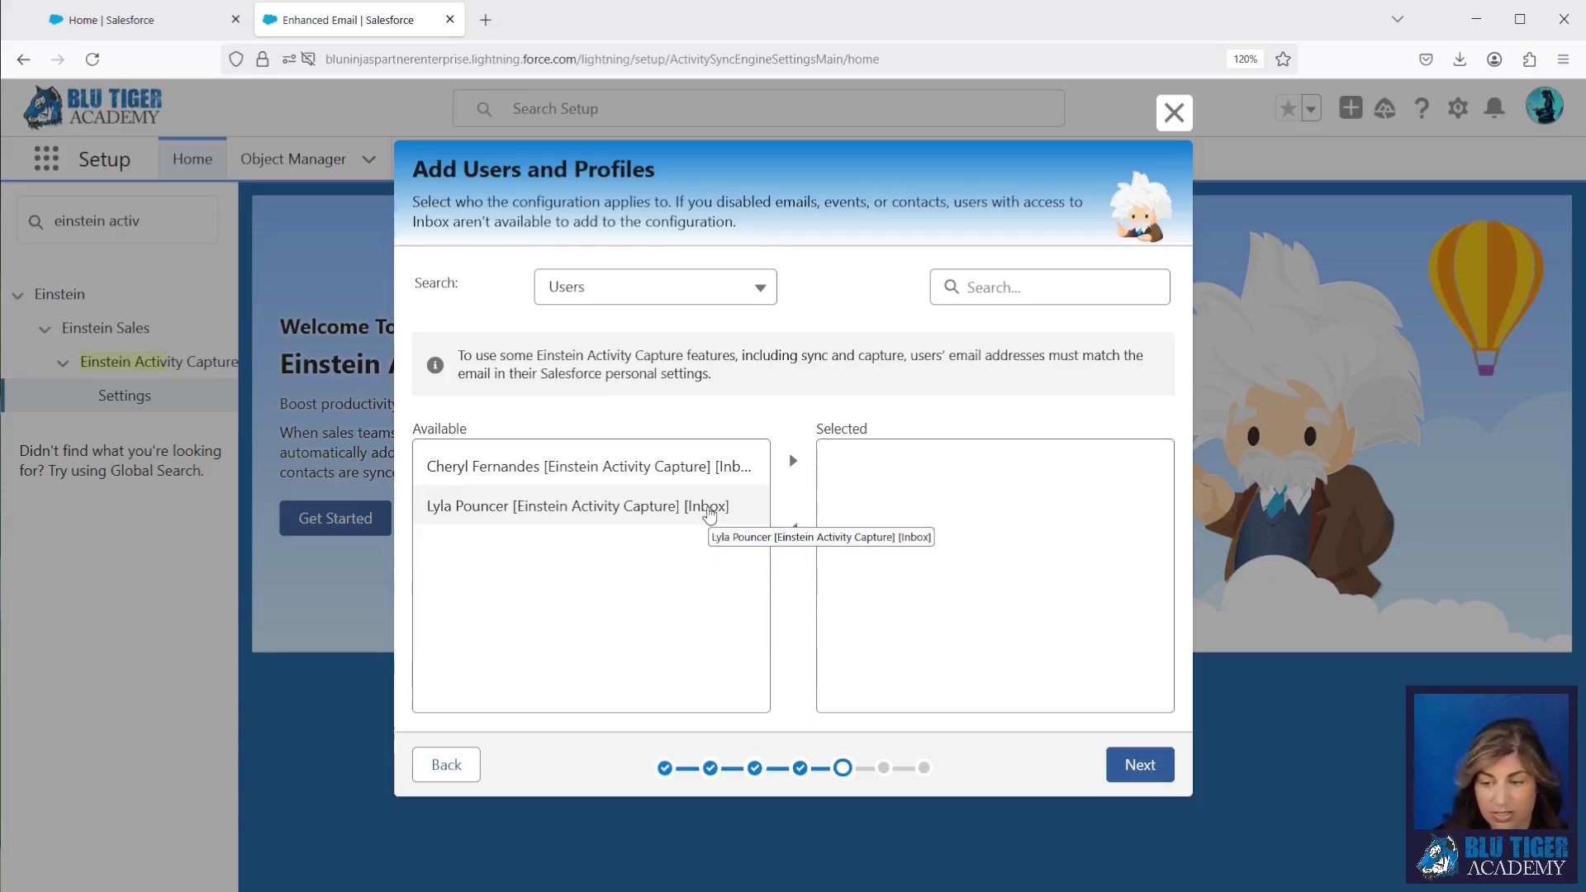
- Assign both available users to the configuration and complete the setup wizard
left_click(708, 465)
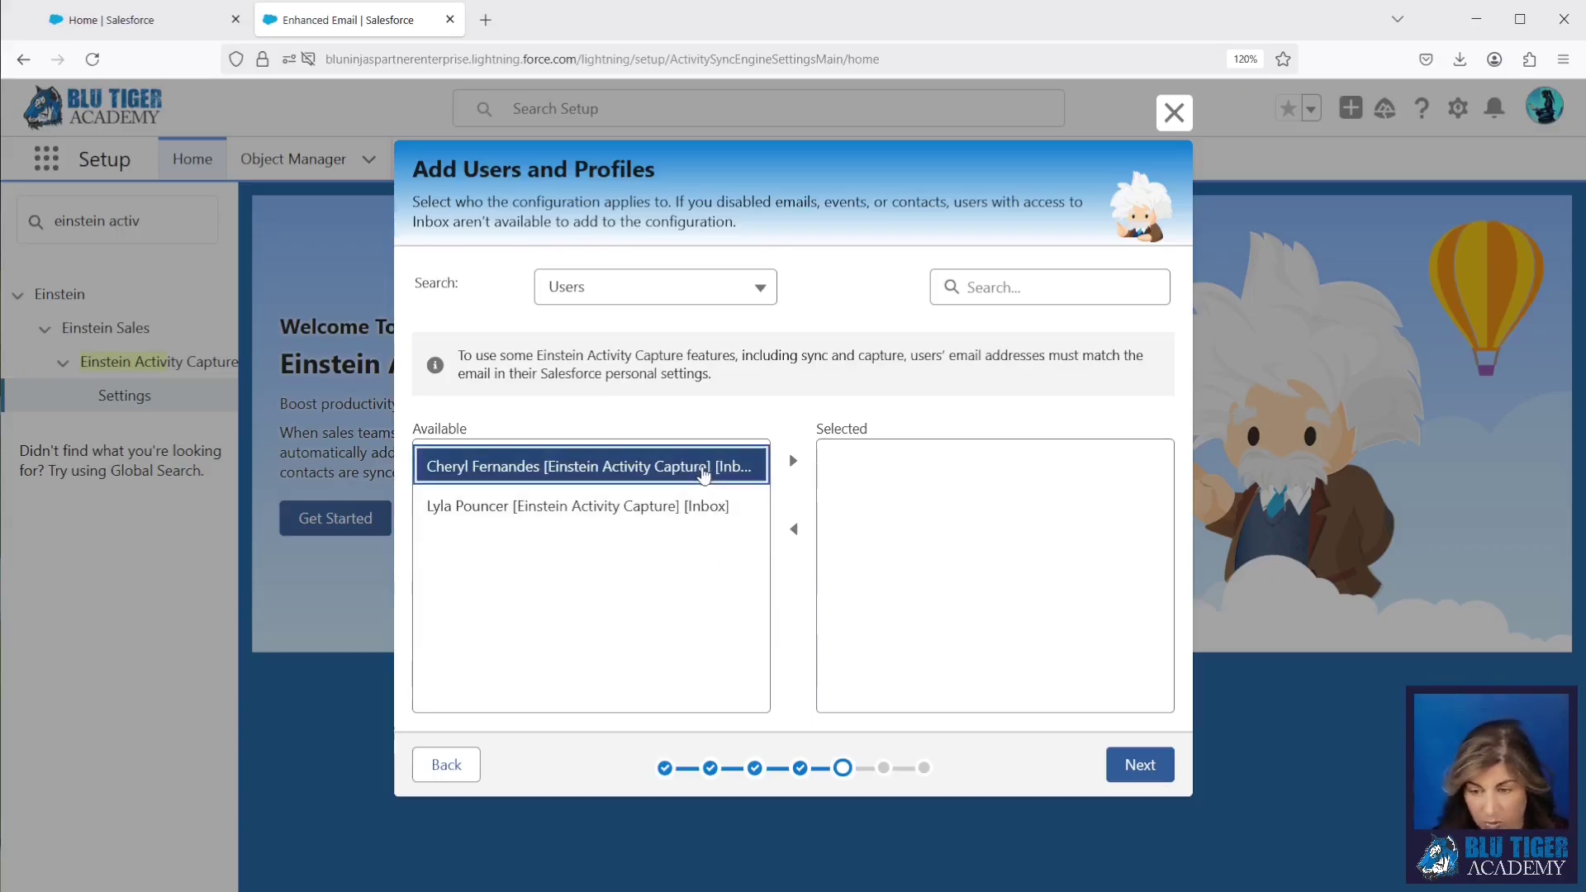
left_click(696, 509, "shift")
left_click(792, 460)
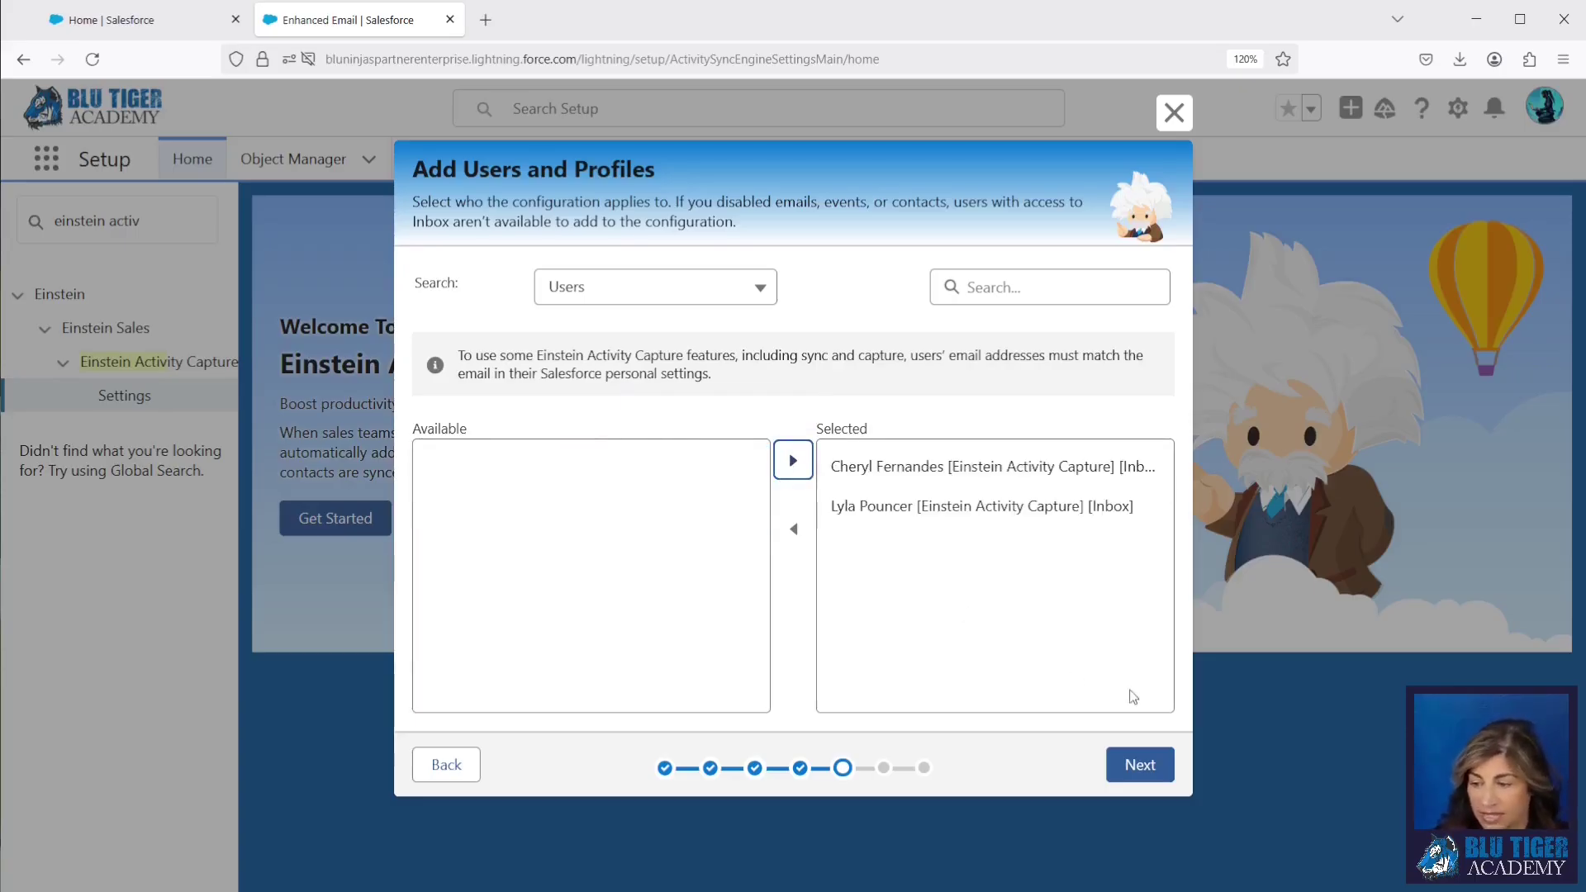
left_click(1139, 778)
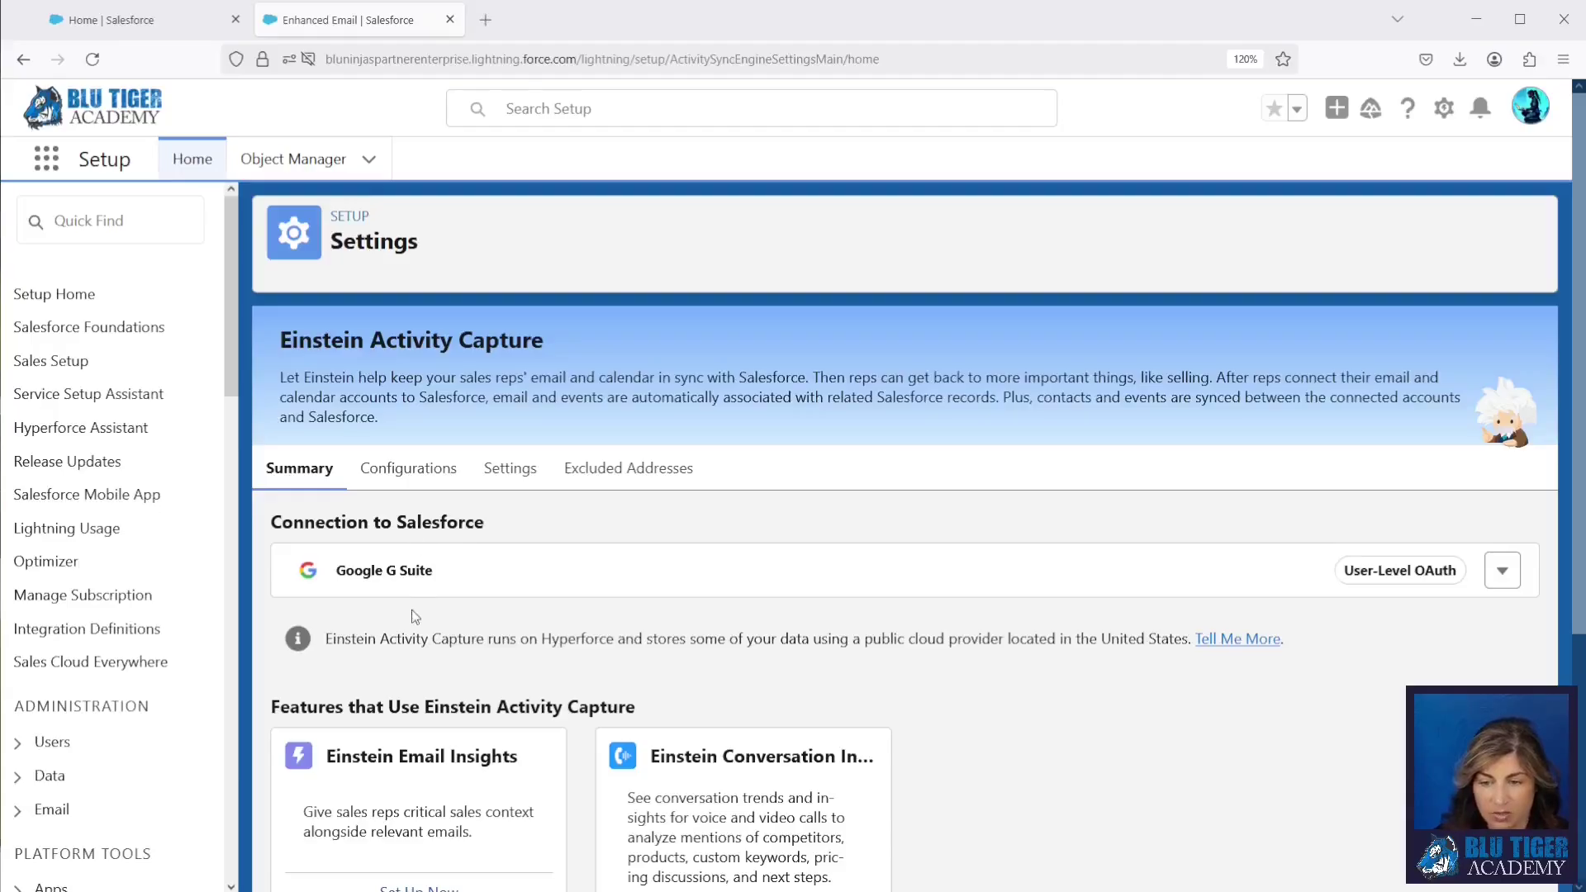
- Open the Sync Events and Emails configuration, review its user assignments and sync settings, and close it
left_click(415, 486)
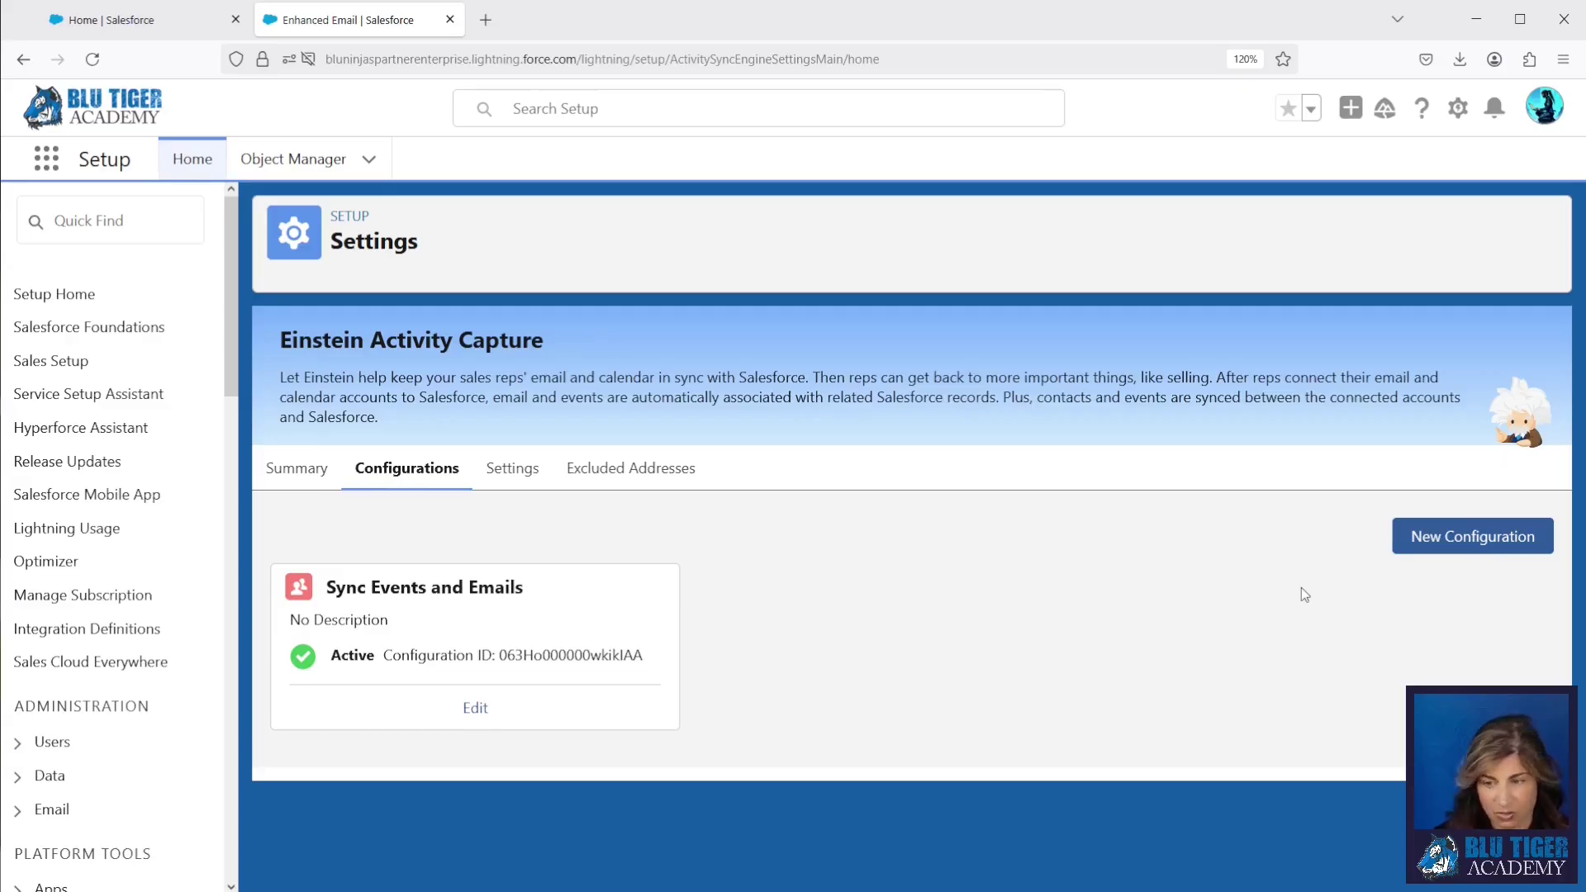
left_click(478, 712)
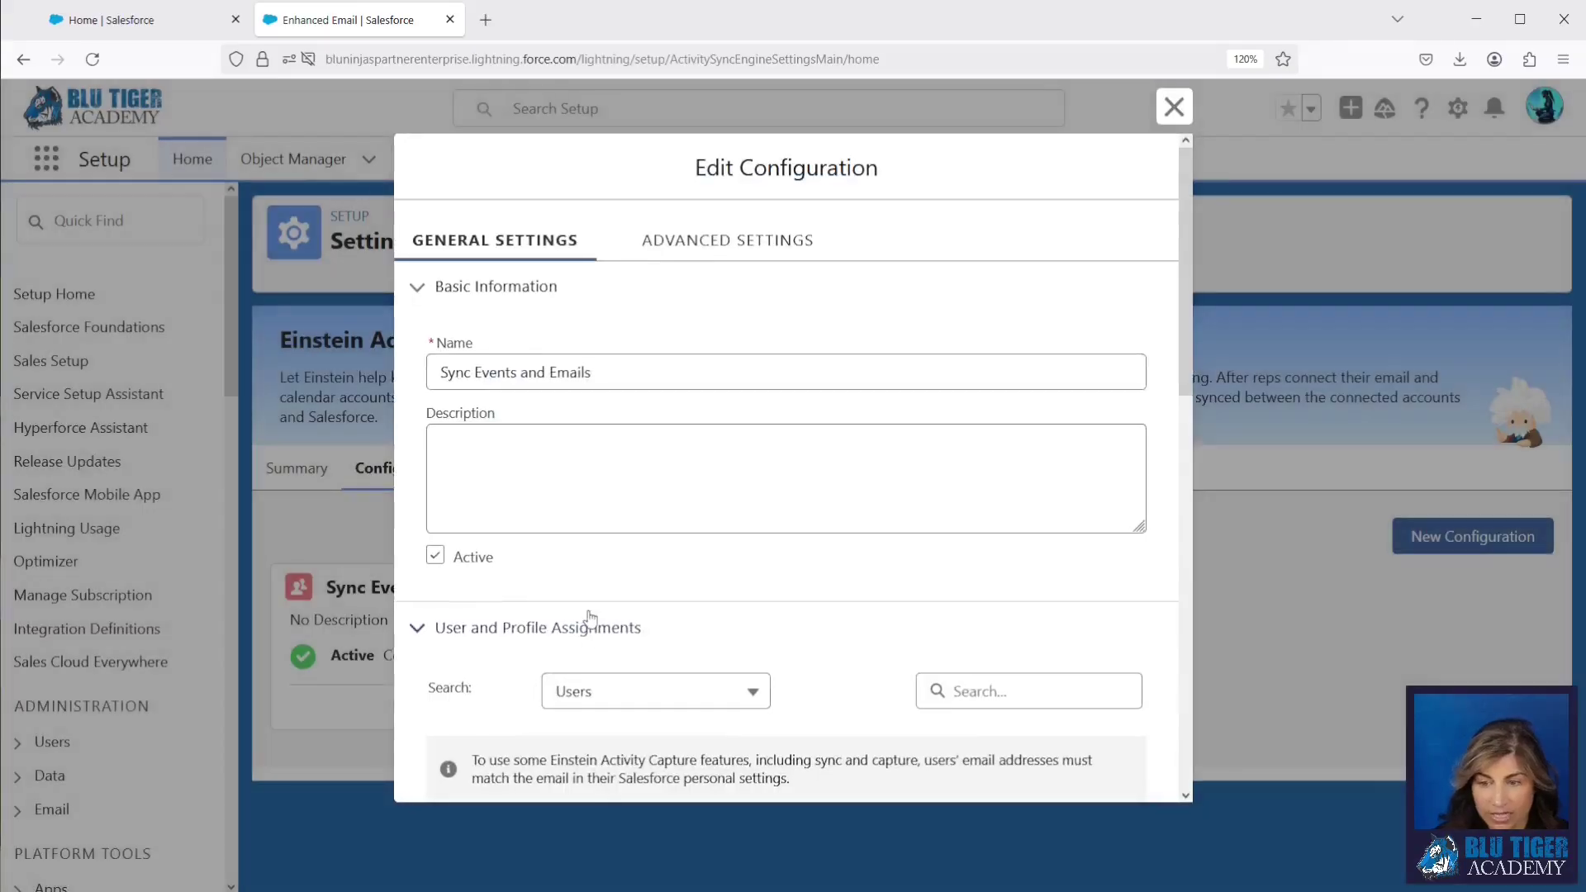
scroll(647, 488, "down", 4)
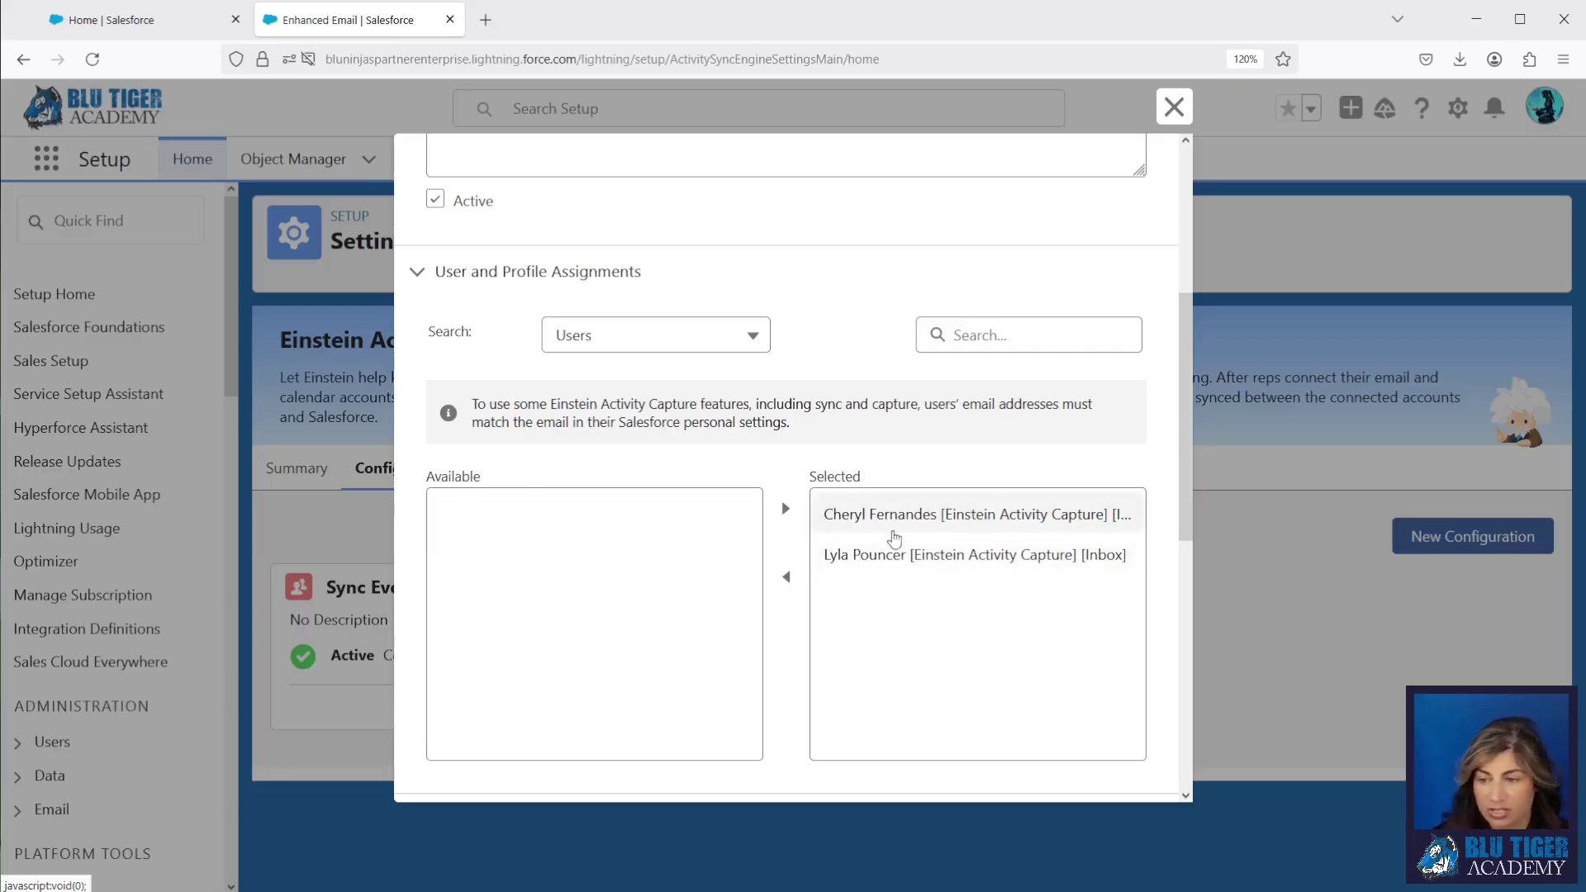
scroll(895, 536, "down", 2)
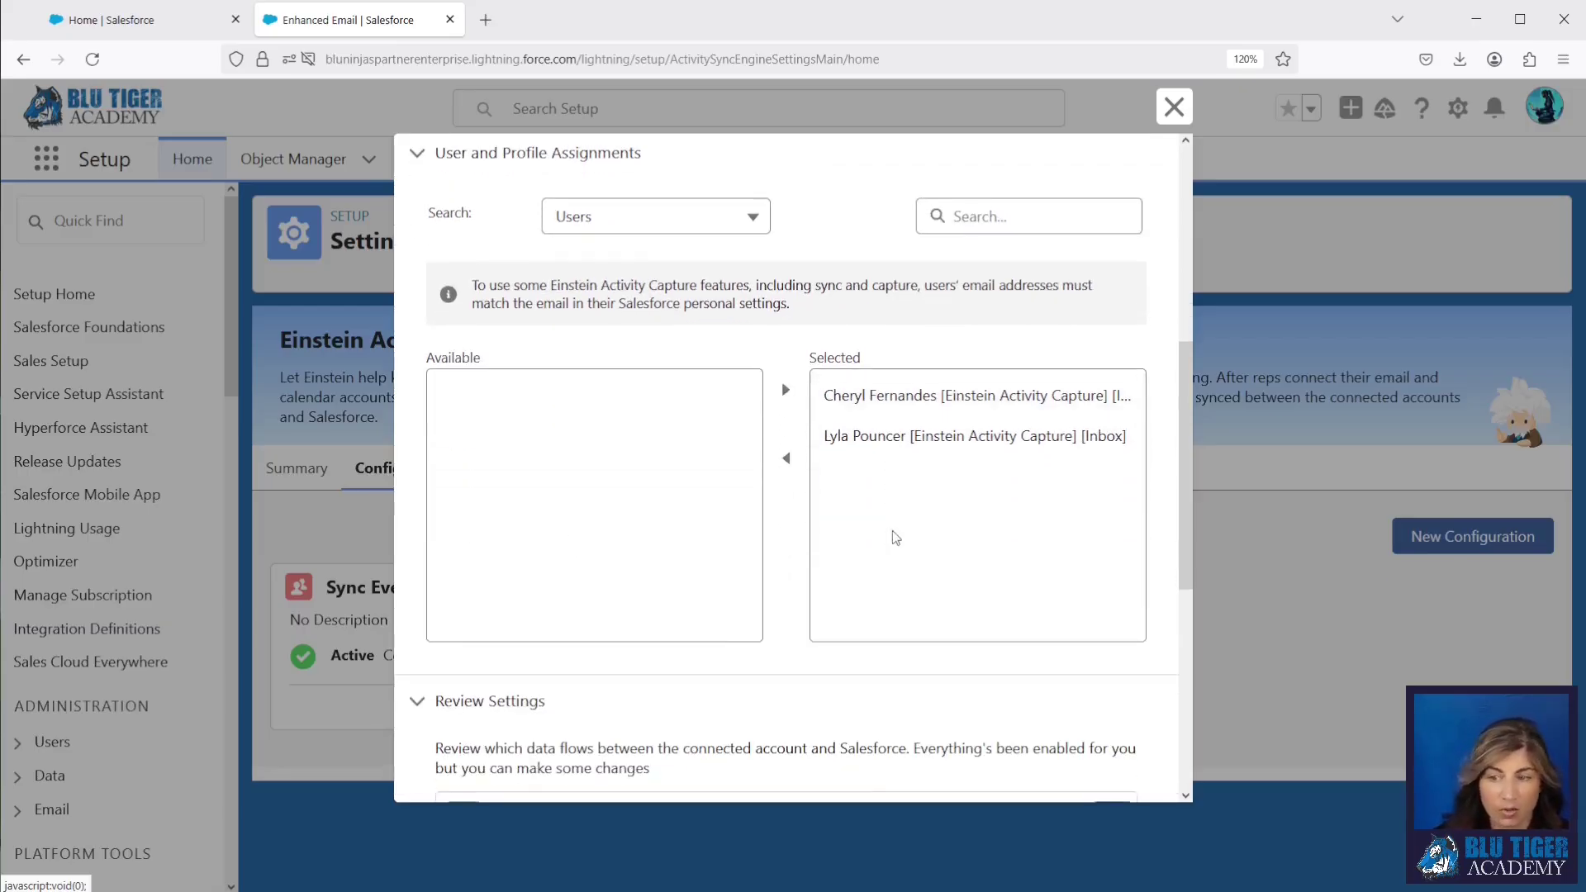
scroll(894, 537, "down", 4)
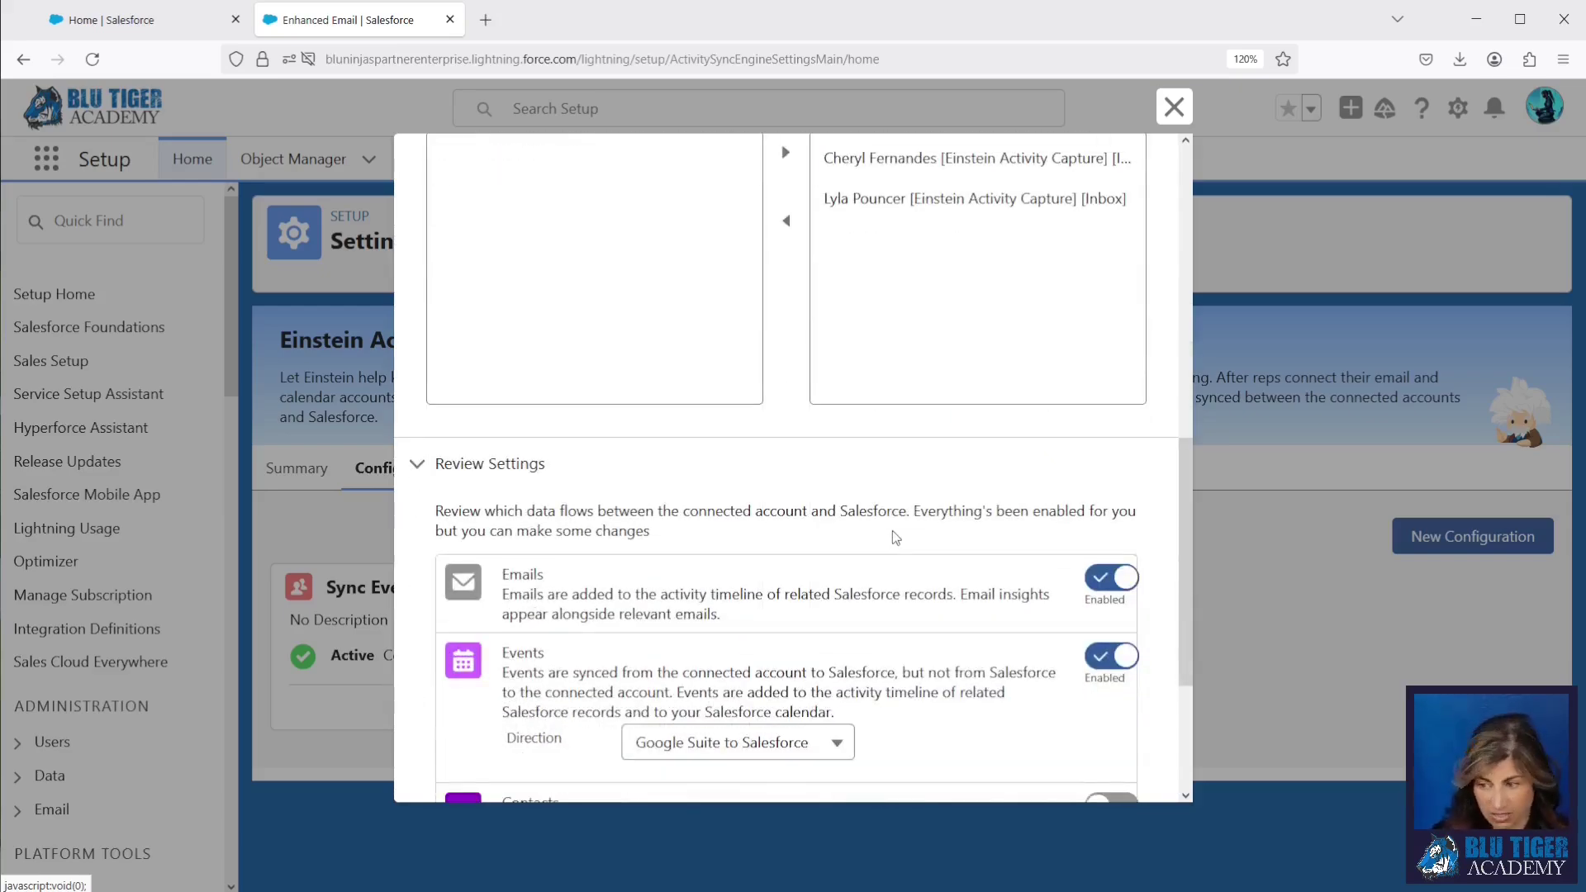
scroll(894, 537, "down", 4)
left_click(1043, 769)
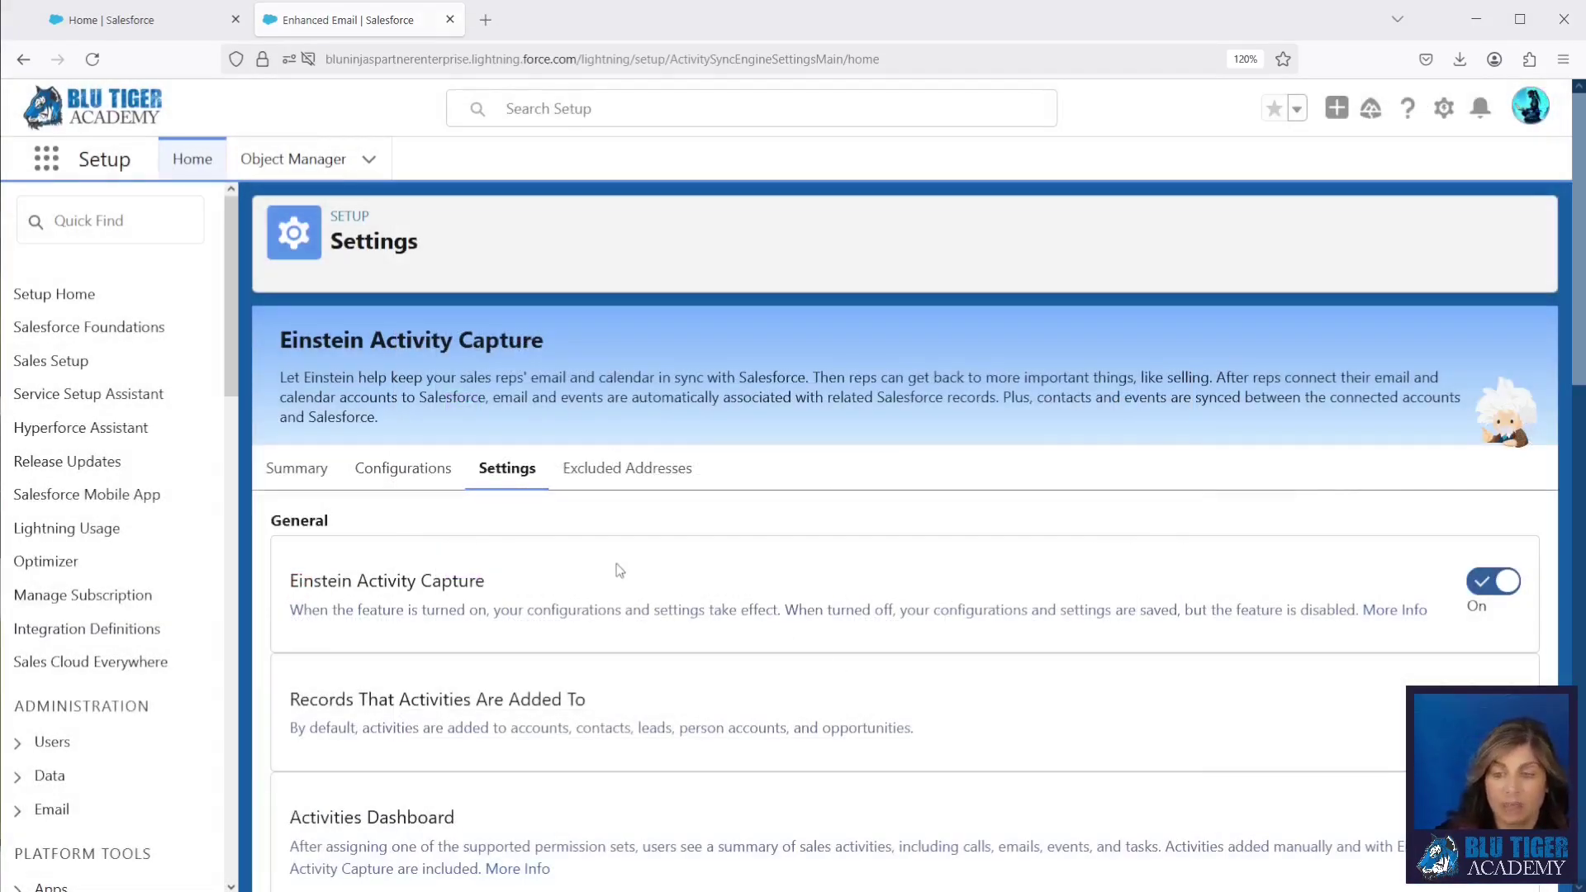
- Review the General settings of Einstein Activity Capture, checking which records activities can be added to and the Activities Dashboard option
scroll(620, 570, "down", 2)
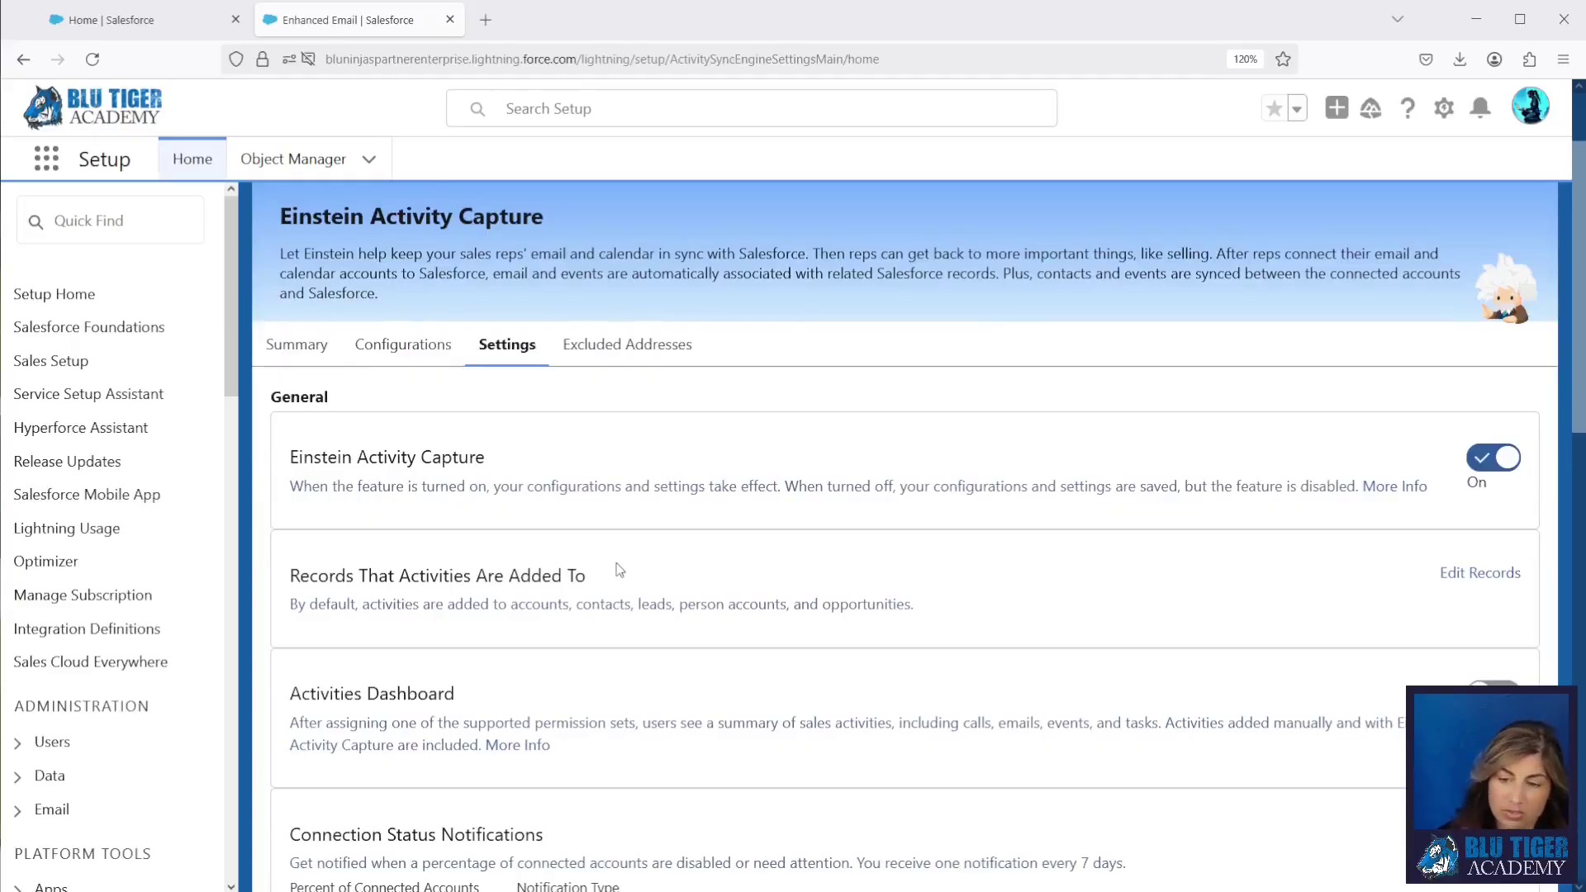
left_click_drag(289, 457, 531, 464)
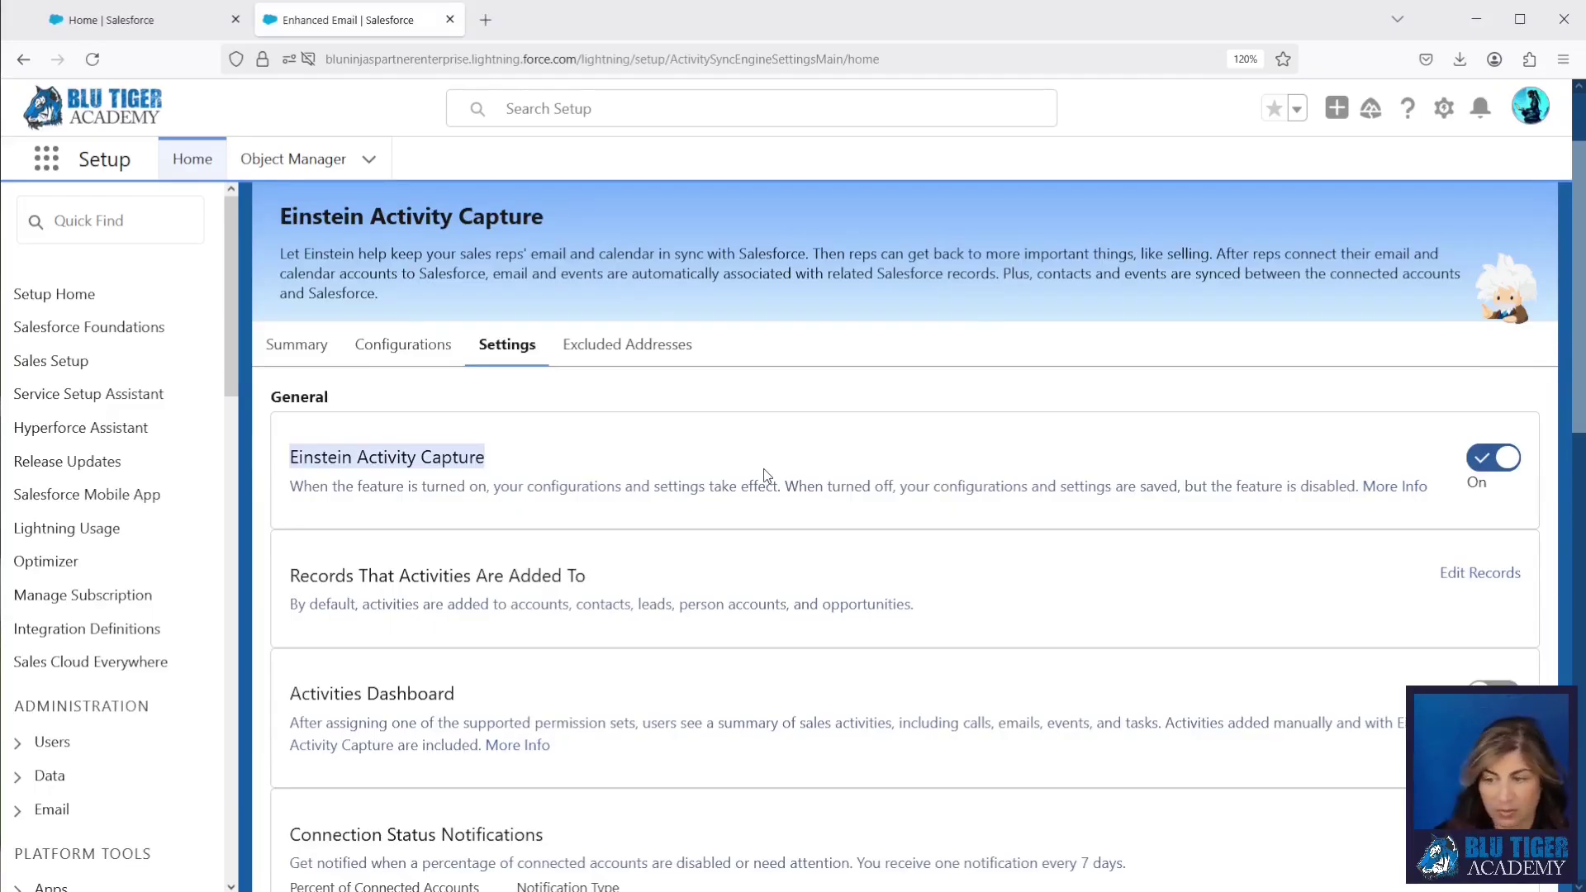
scroll(765, 475, "down", 3)
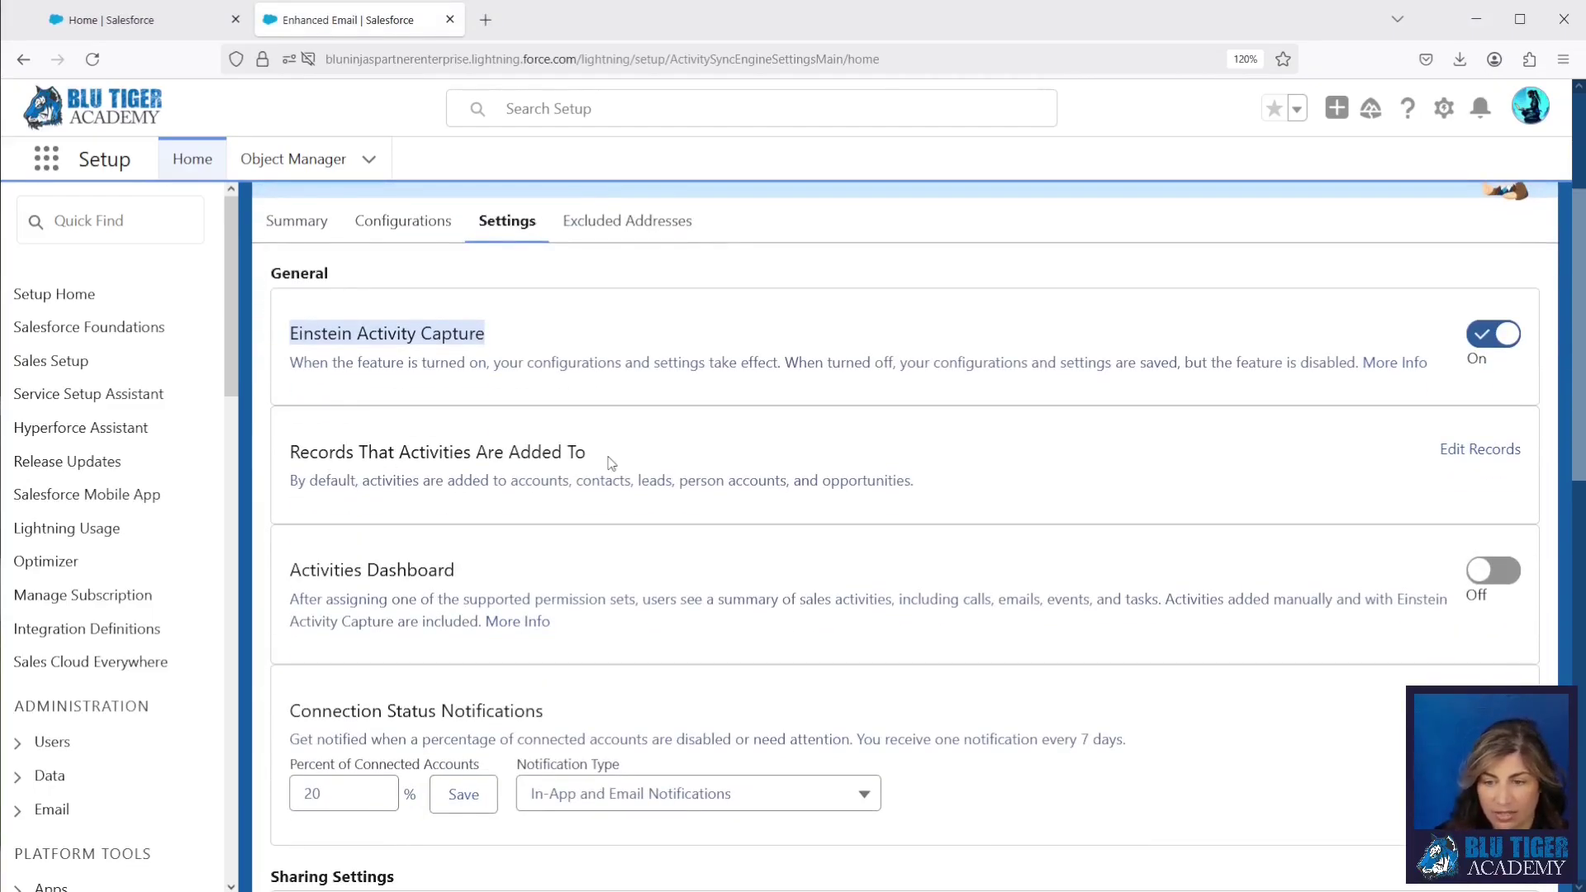
left_click_drag(364, 480, 978, 489)
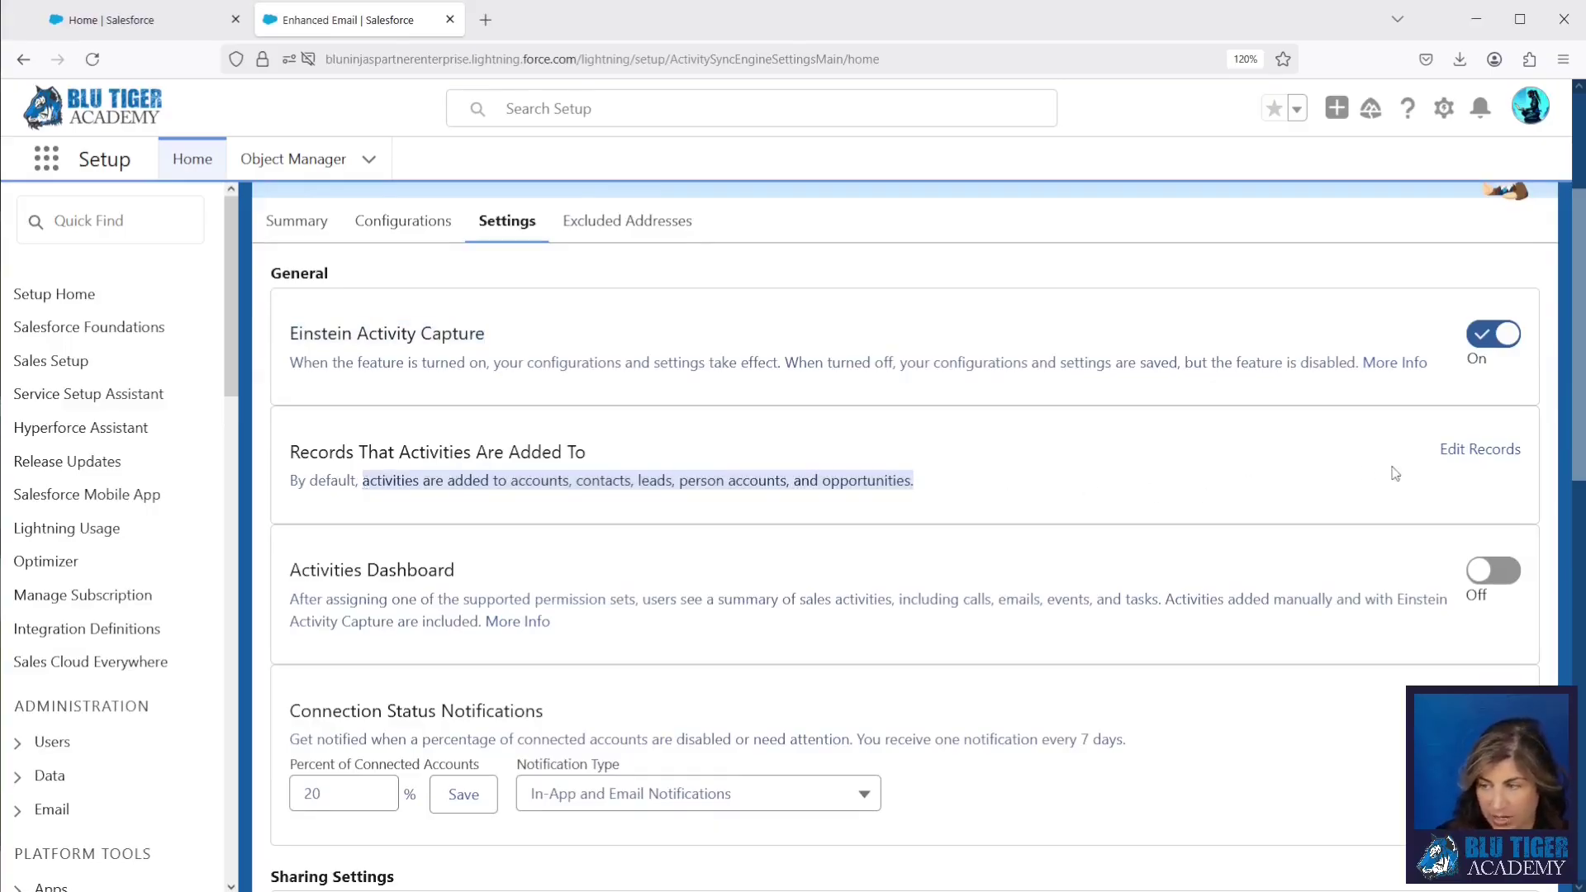
left_click(1467, 451)
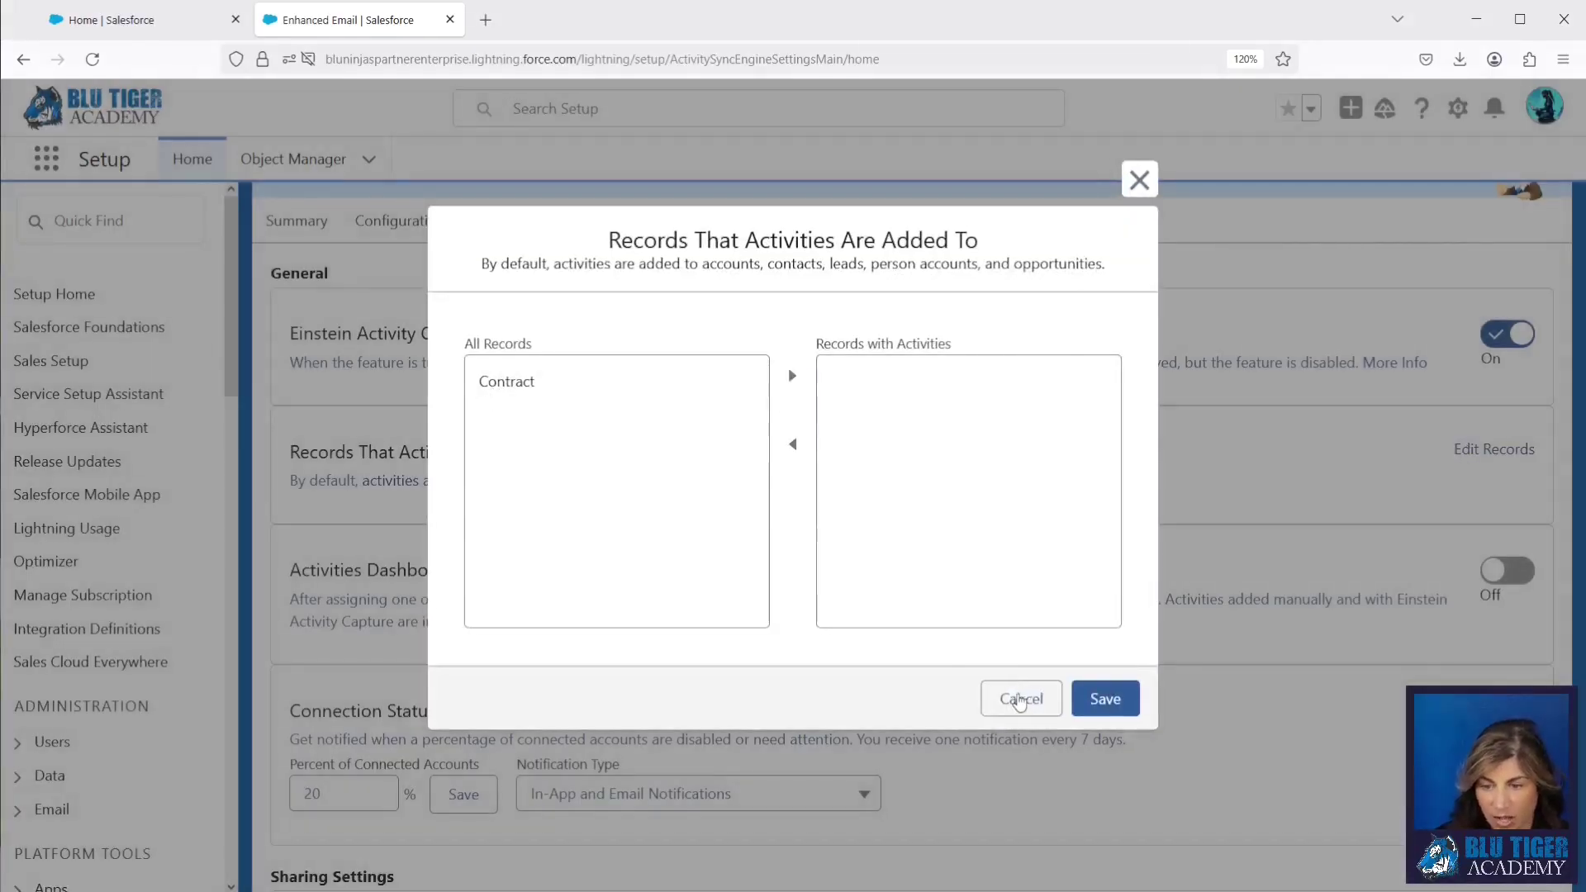
left_click(1020, 696)
left_click_drag(291, 572, 500, 581)
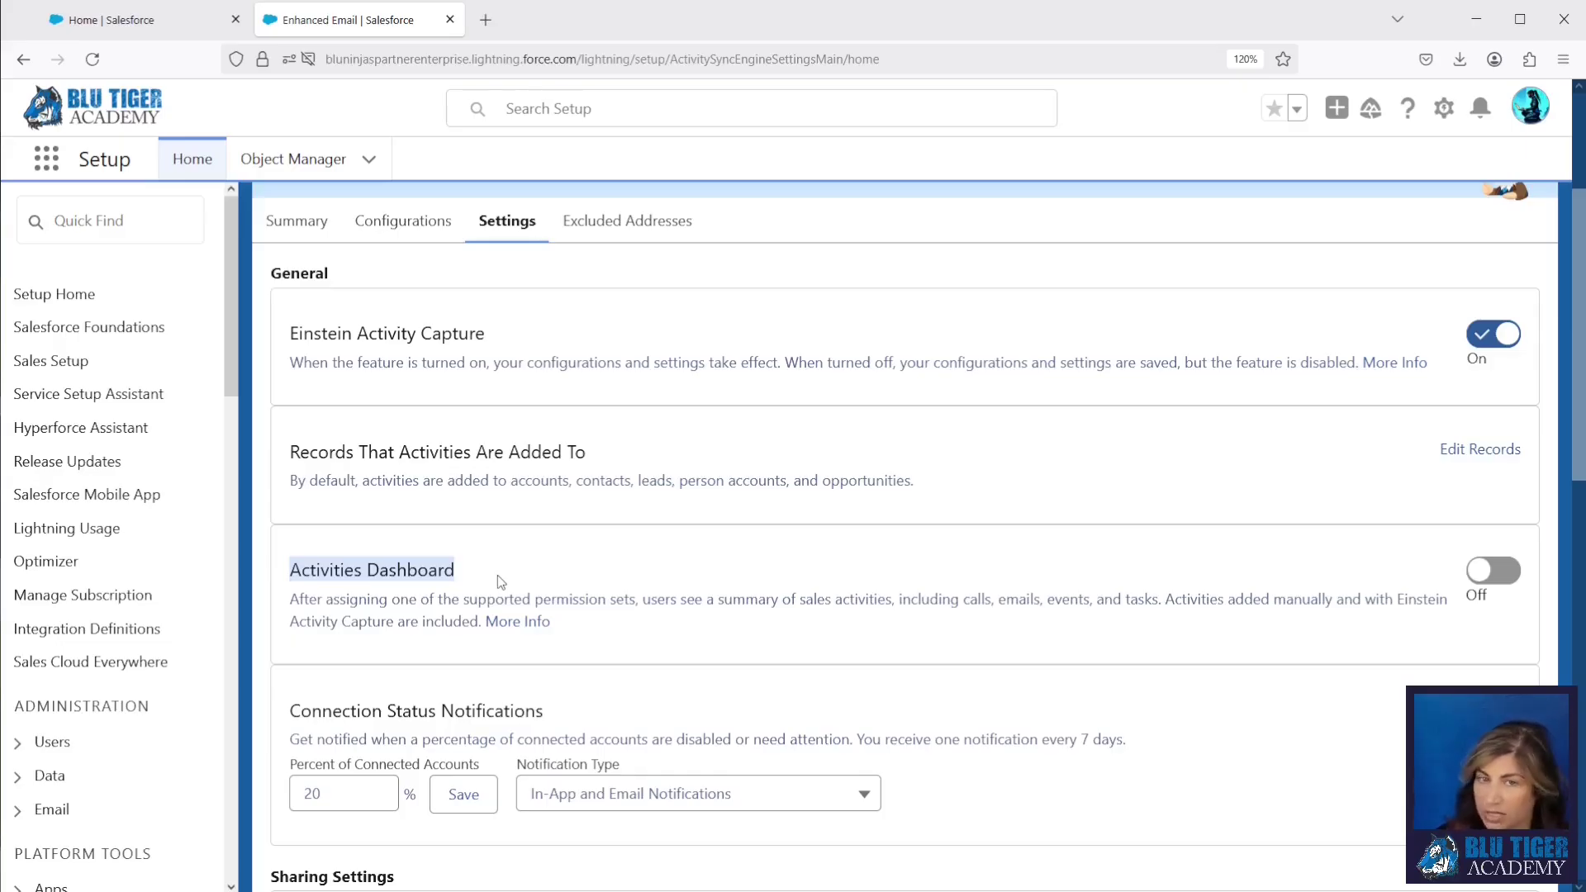
scroll(498, 575, "down", 3)
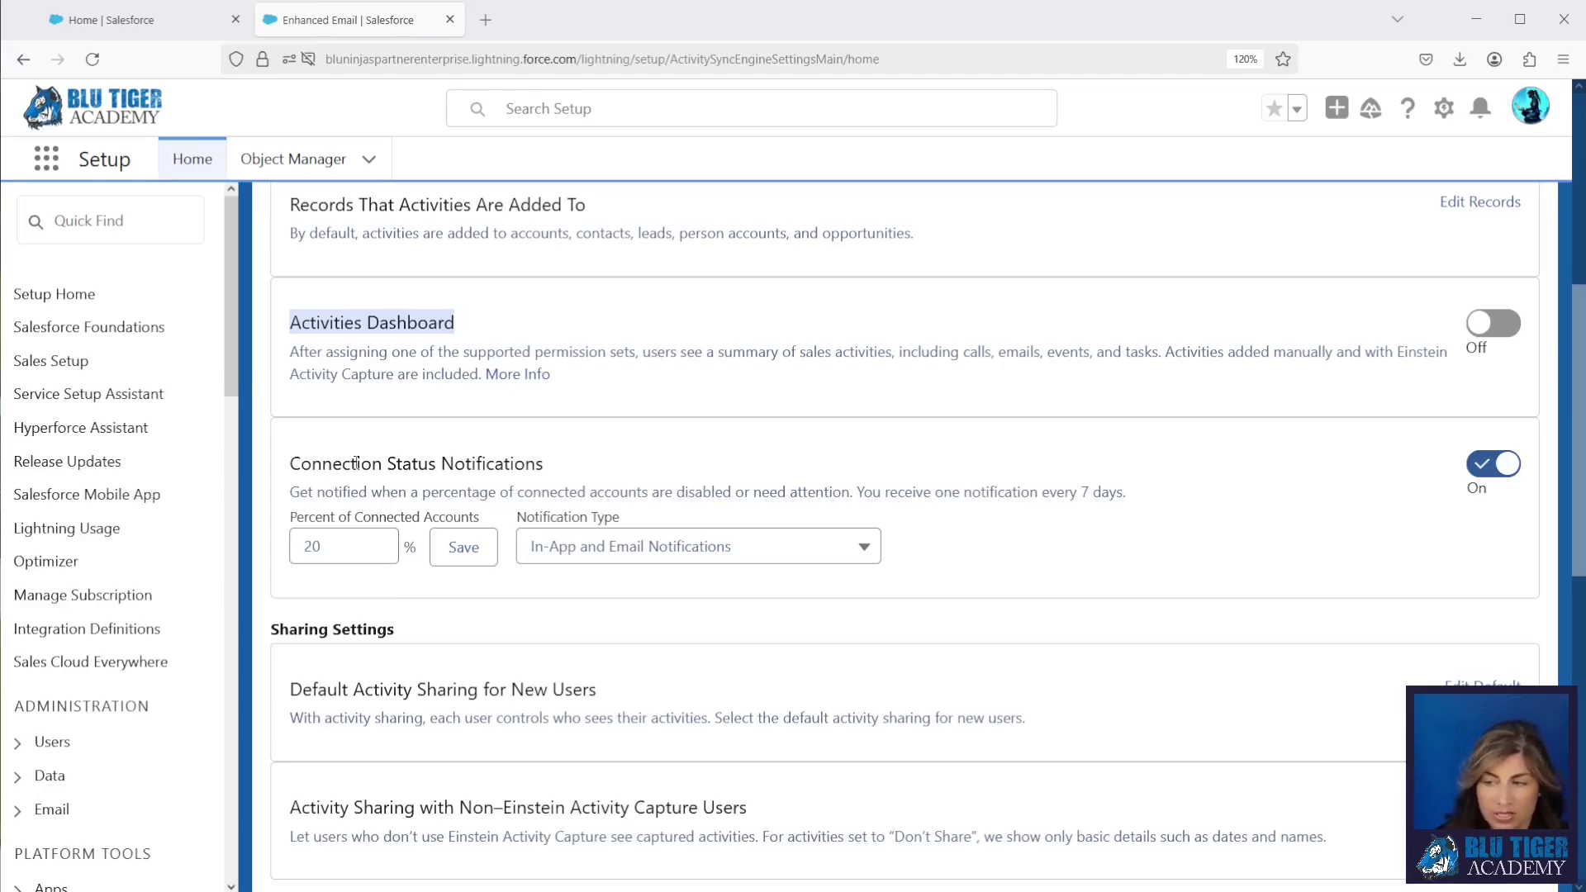
- Review the Sharing Settings, checking the default activity sharing options for new users and the sharing with non-Einstein Activity Capture users
scroll(356, 462, "down", 3)
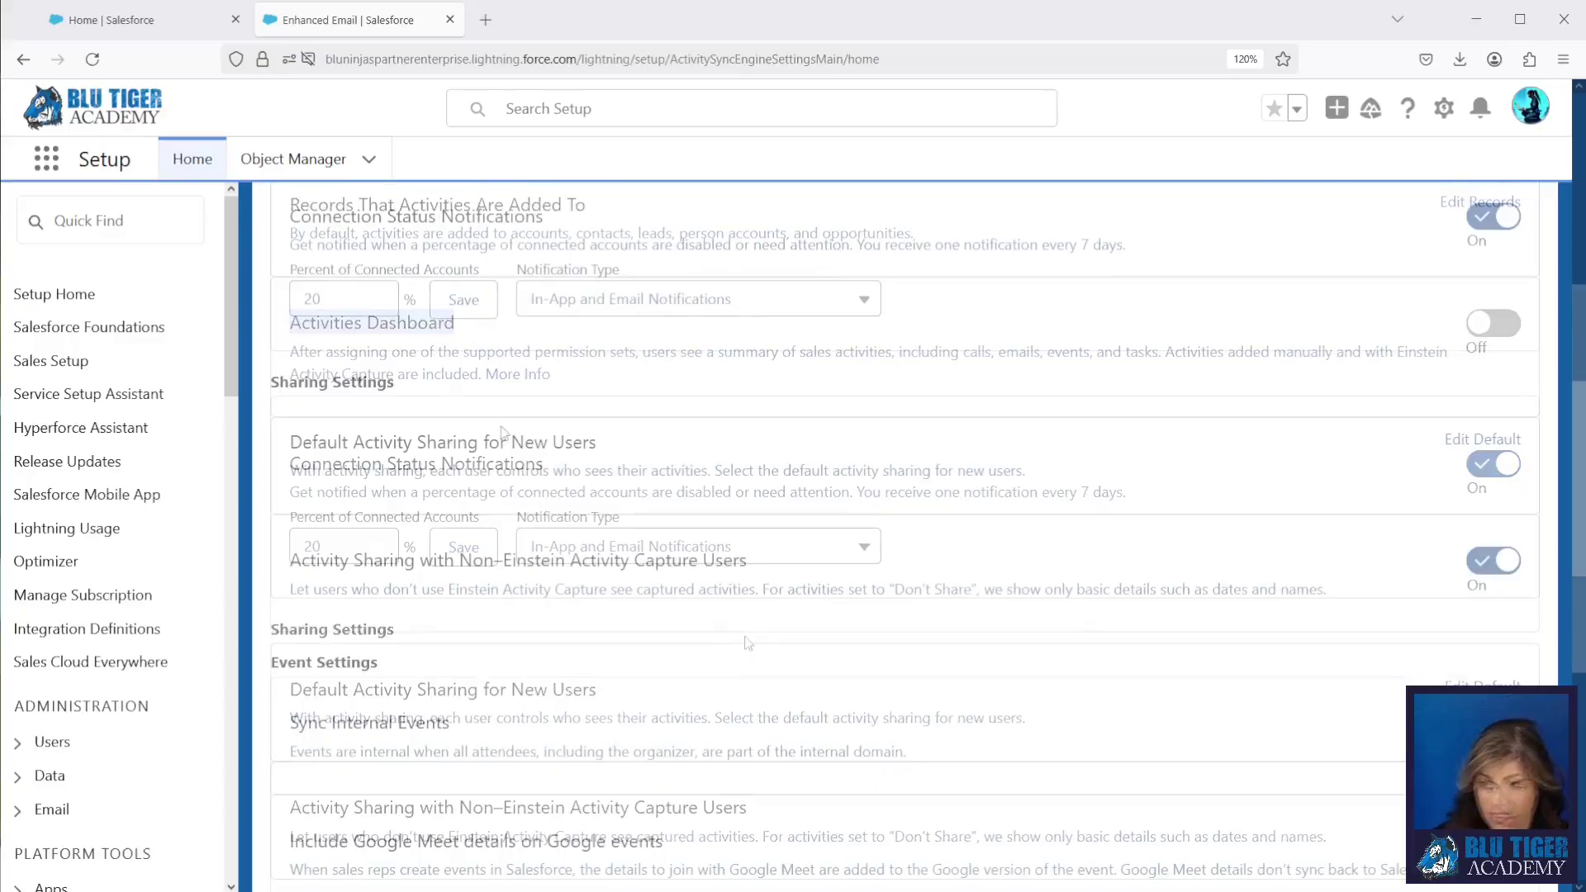
left_click_drag(294, 438, 588, 442)
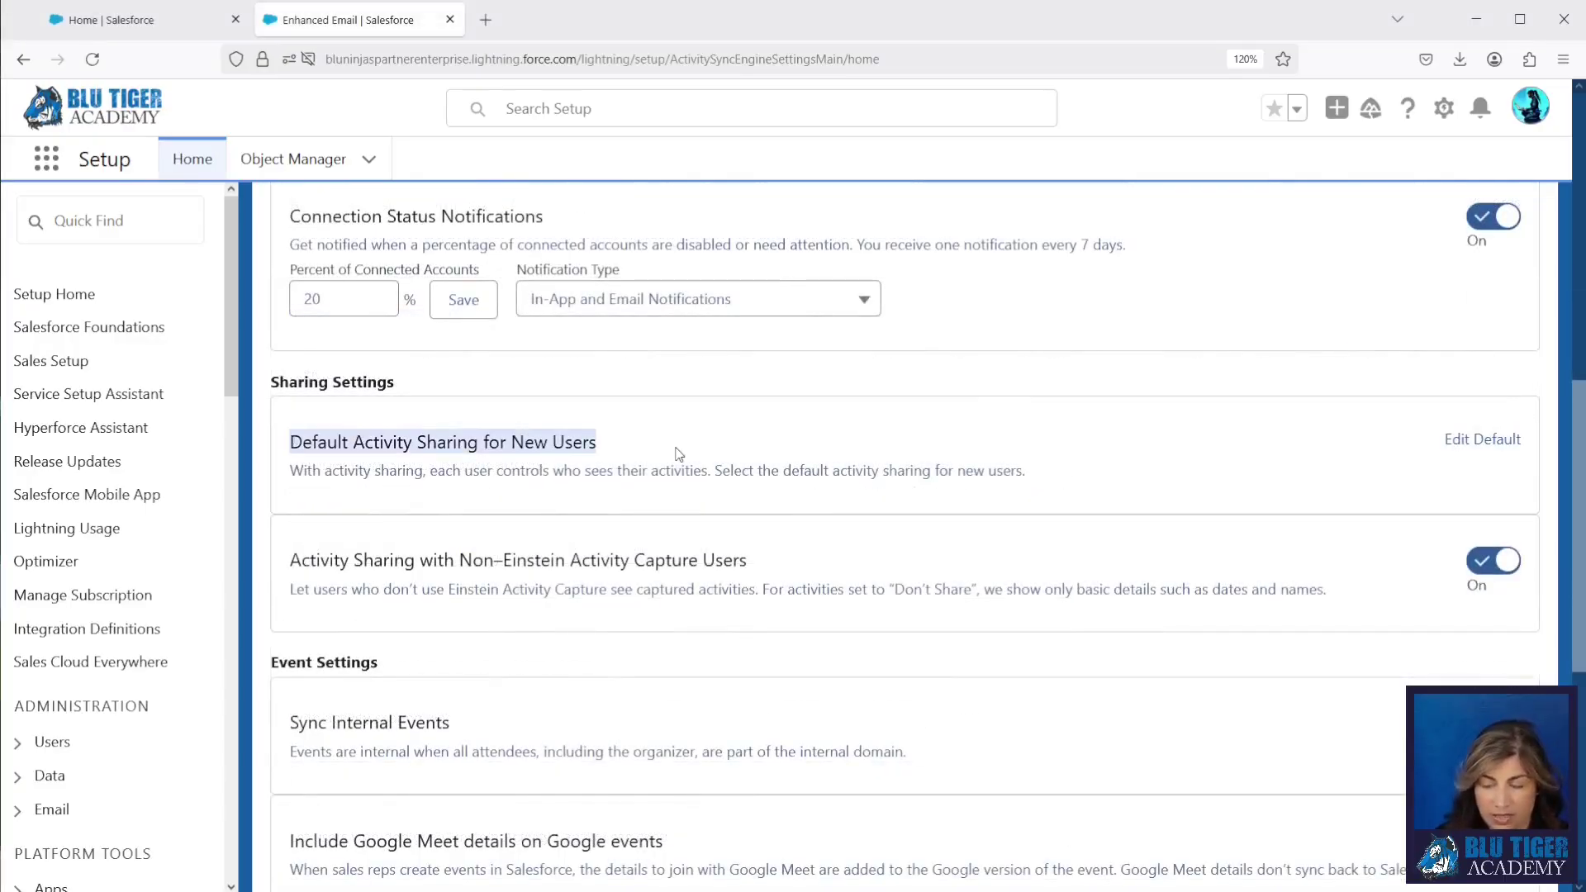
left_click(1467, 444)
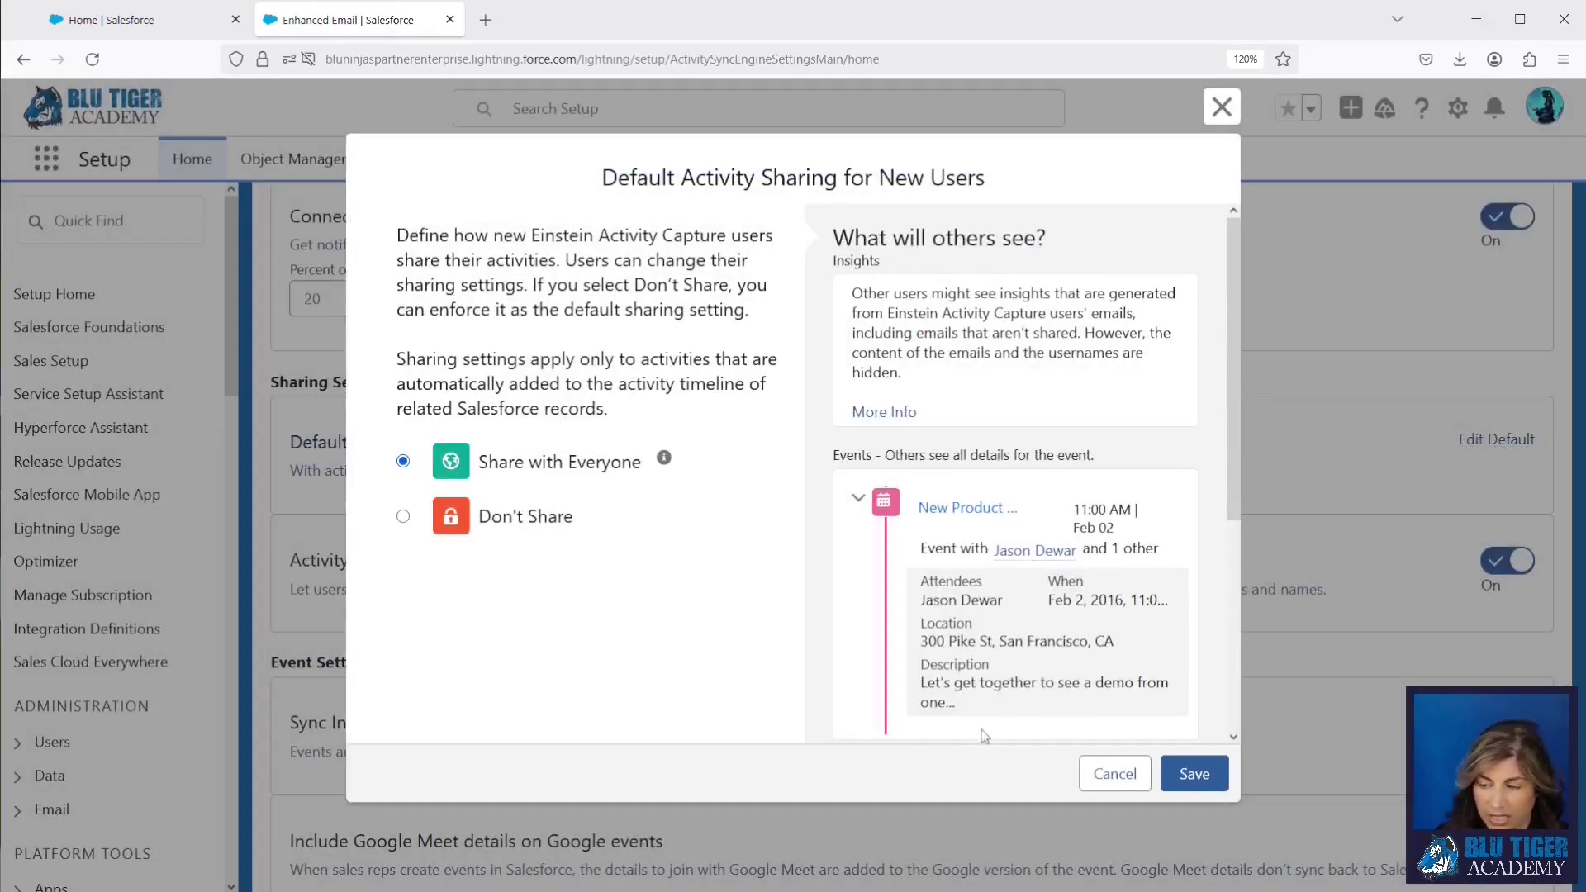
left_click(1098, 780)
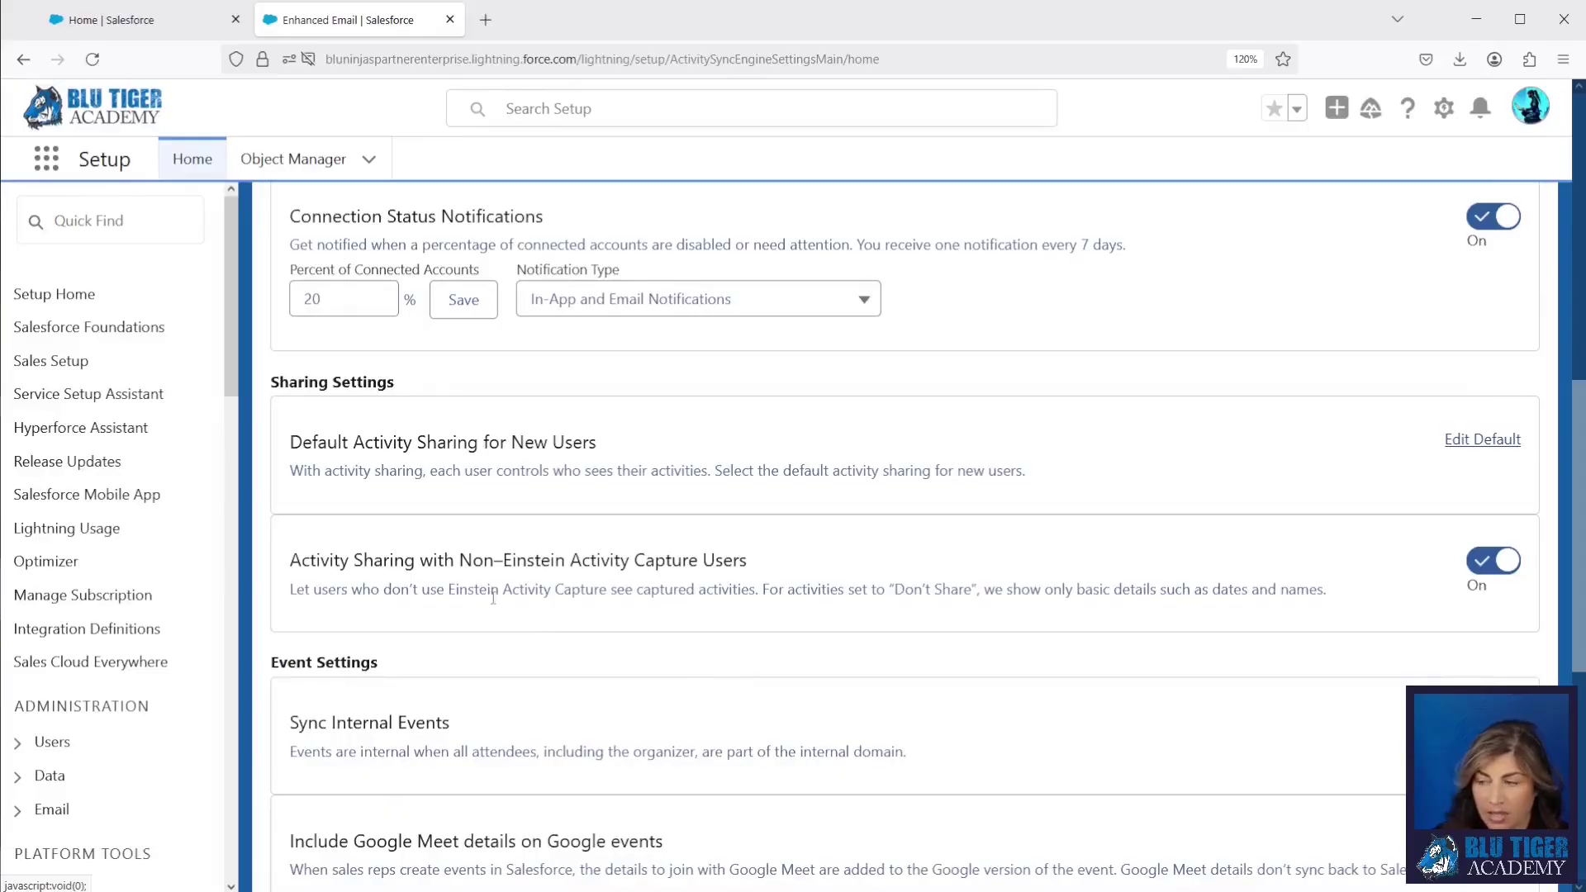
left_click_drag(290, 561, 821, 564)
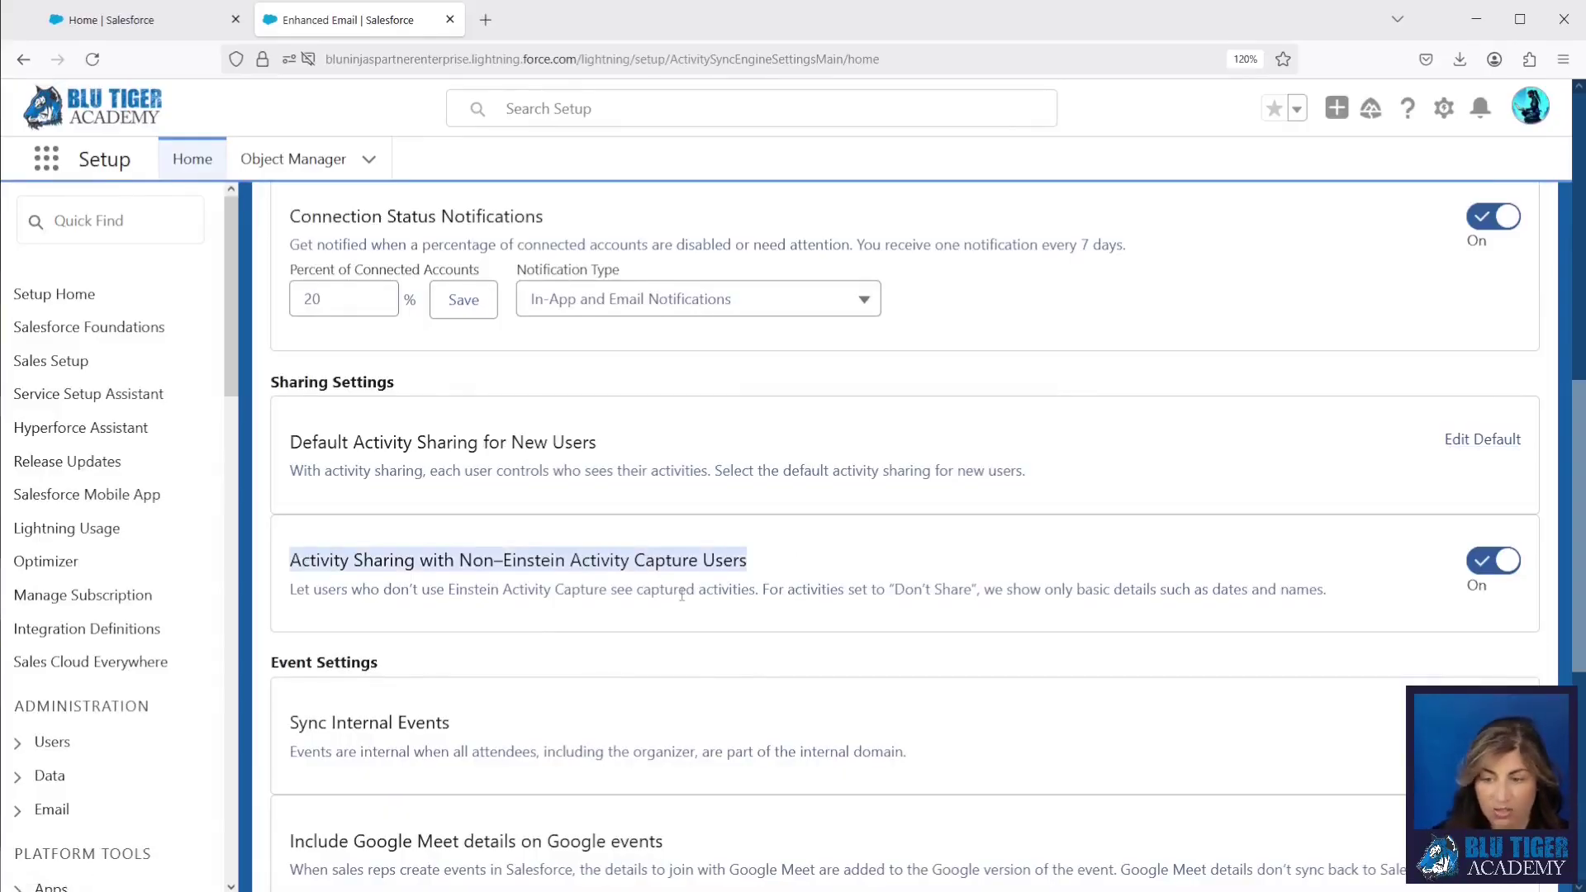
left_click(775, 576)
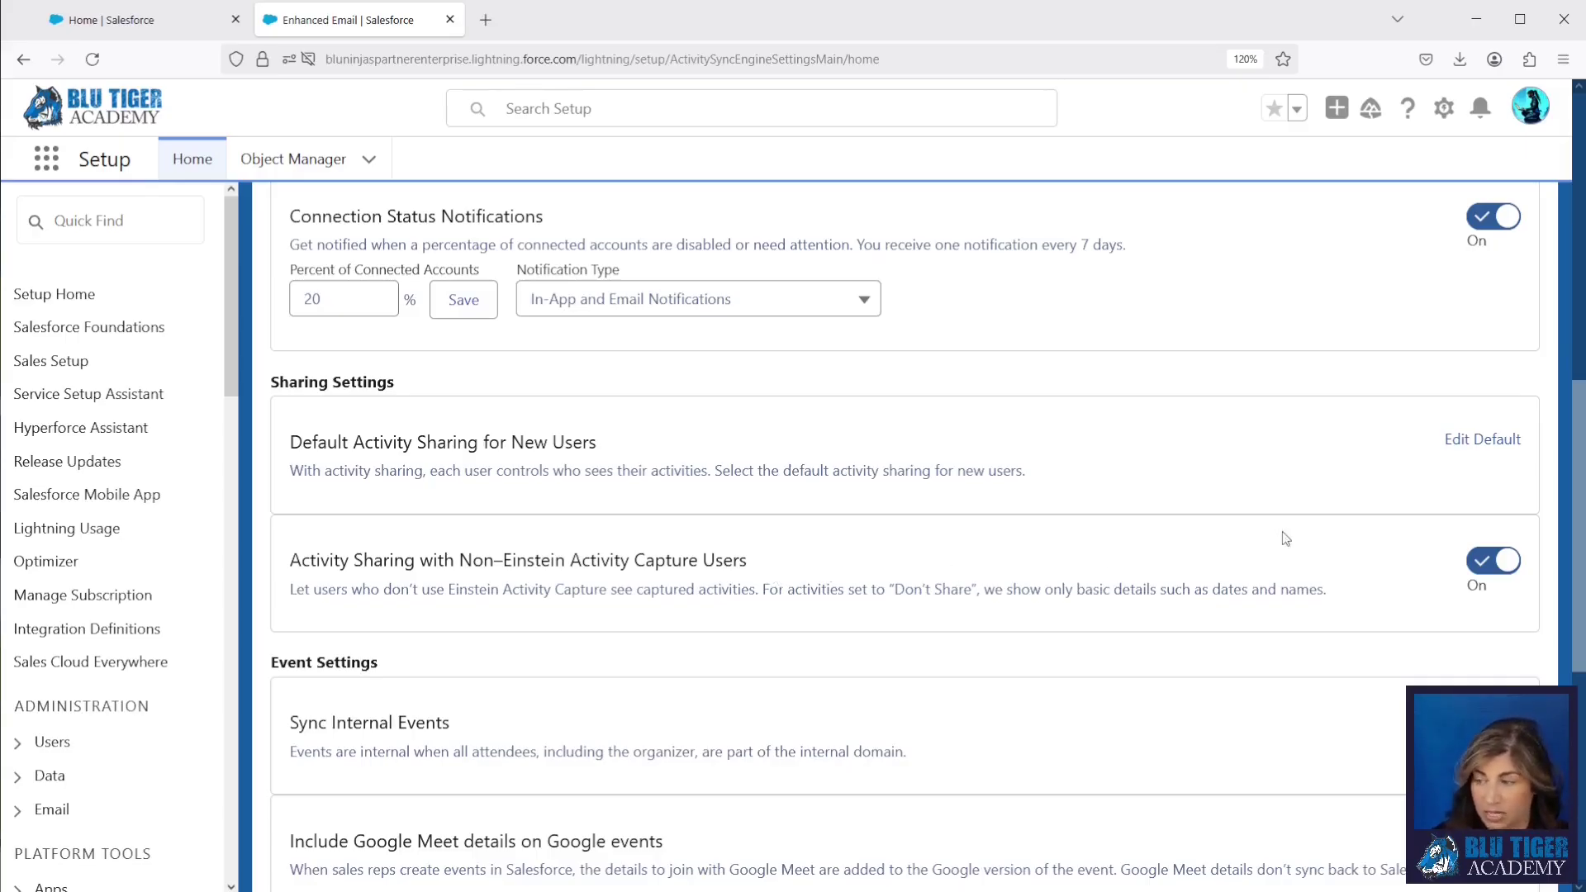
- Turn on Include Google Meet details on Google events and Show Synced and Captured Events on the Salesforce Calendar
scroll(1043, 535, "down", 3)
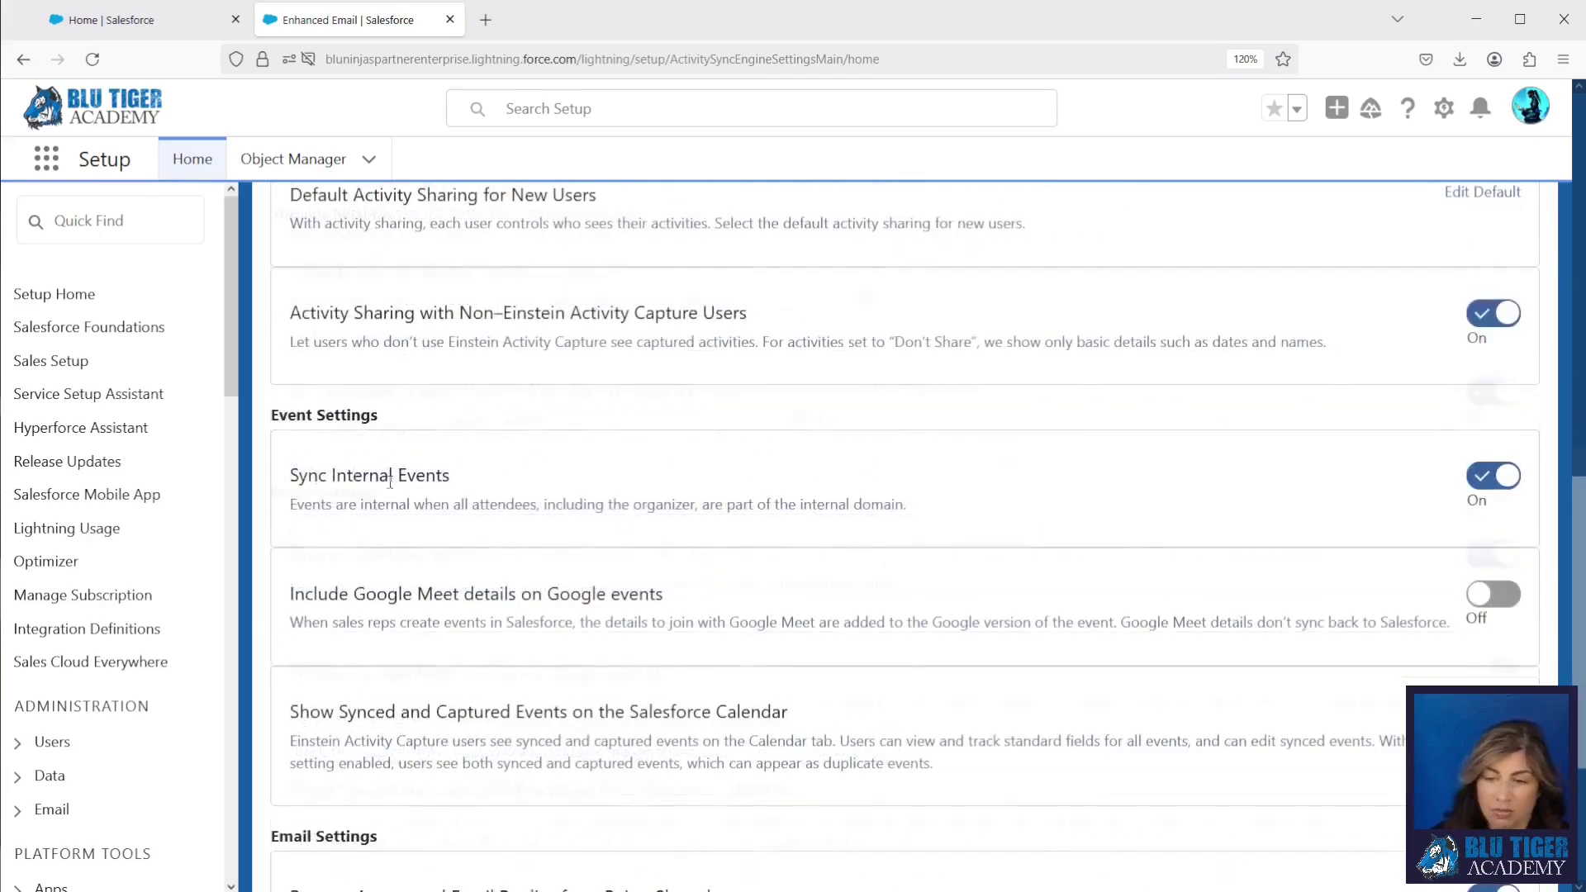
left_click_drag(288, 475, 525, 481)
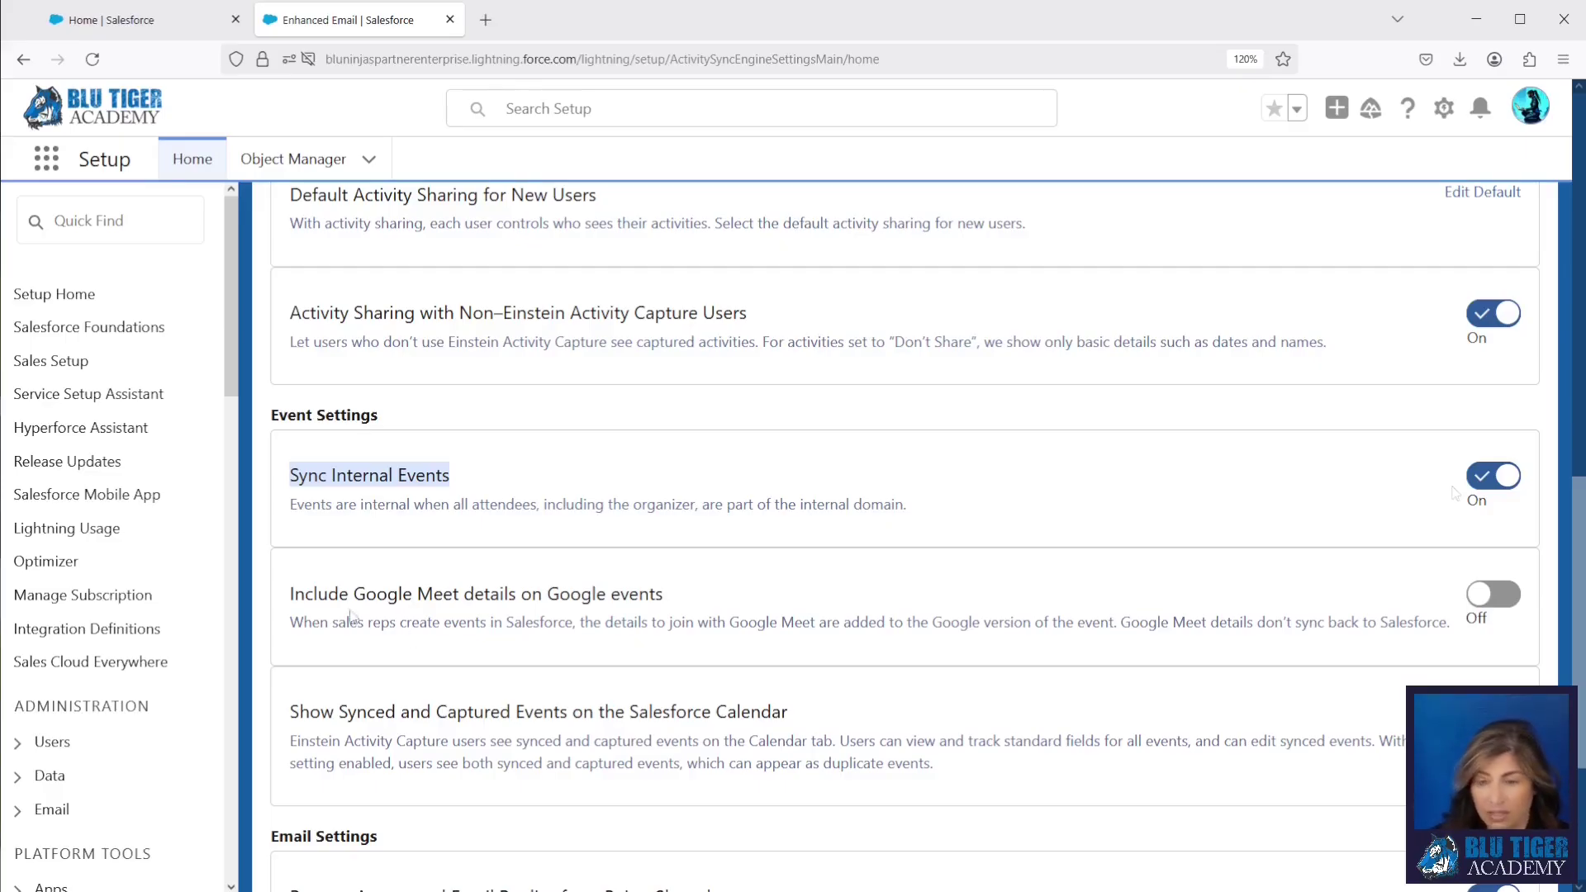
left_click_drag(288, 594, 745, 600)
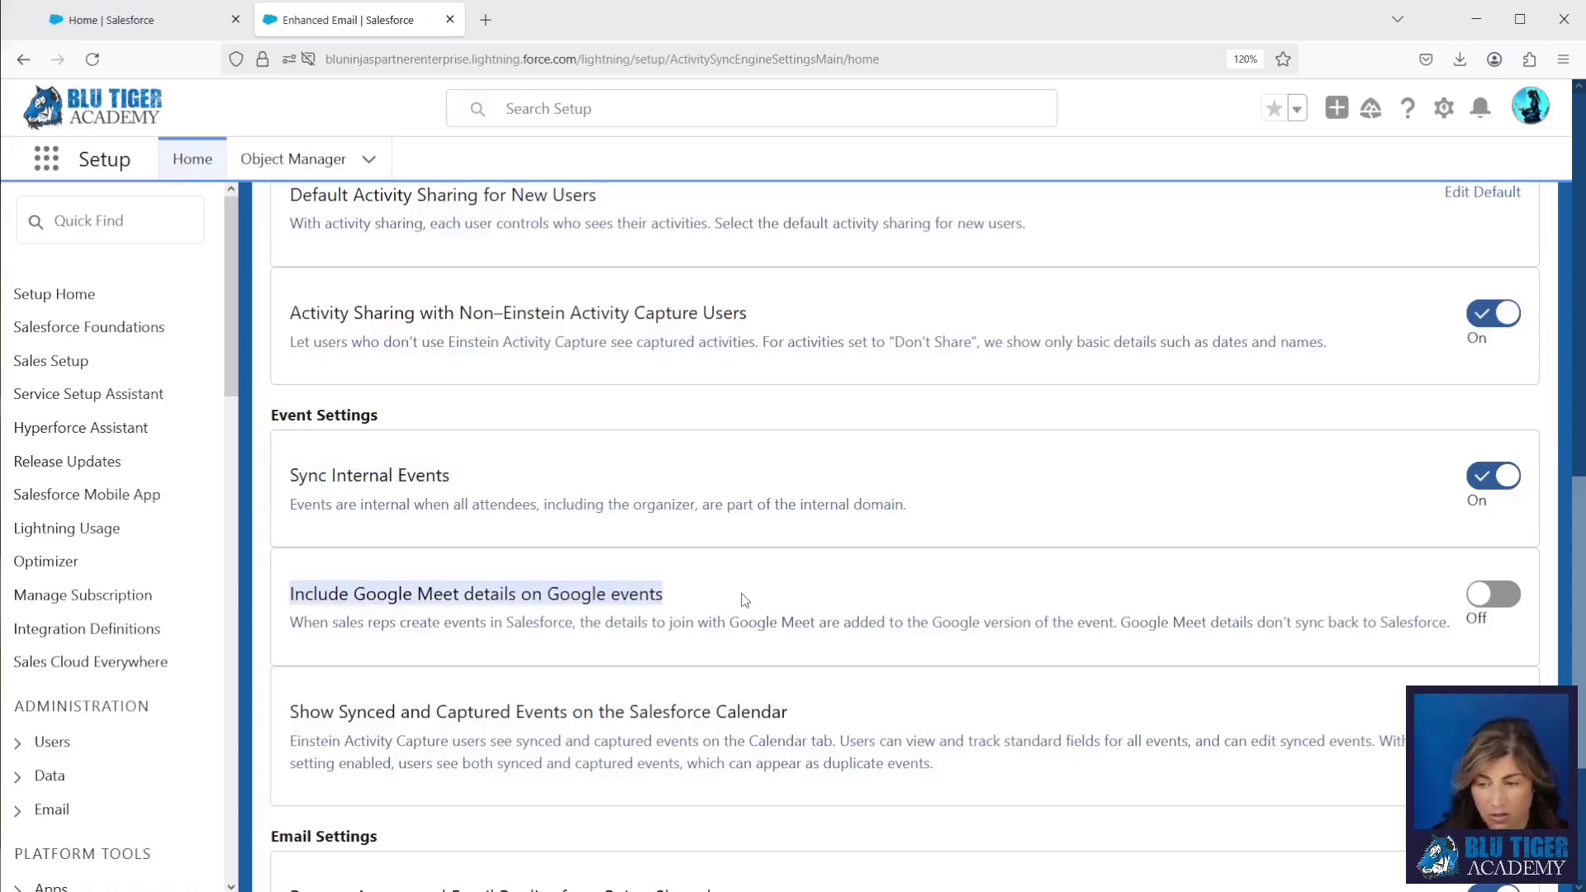
left_click(1492, 594)
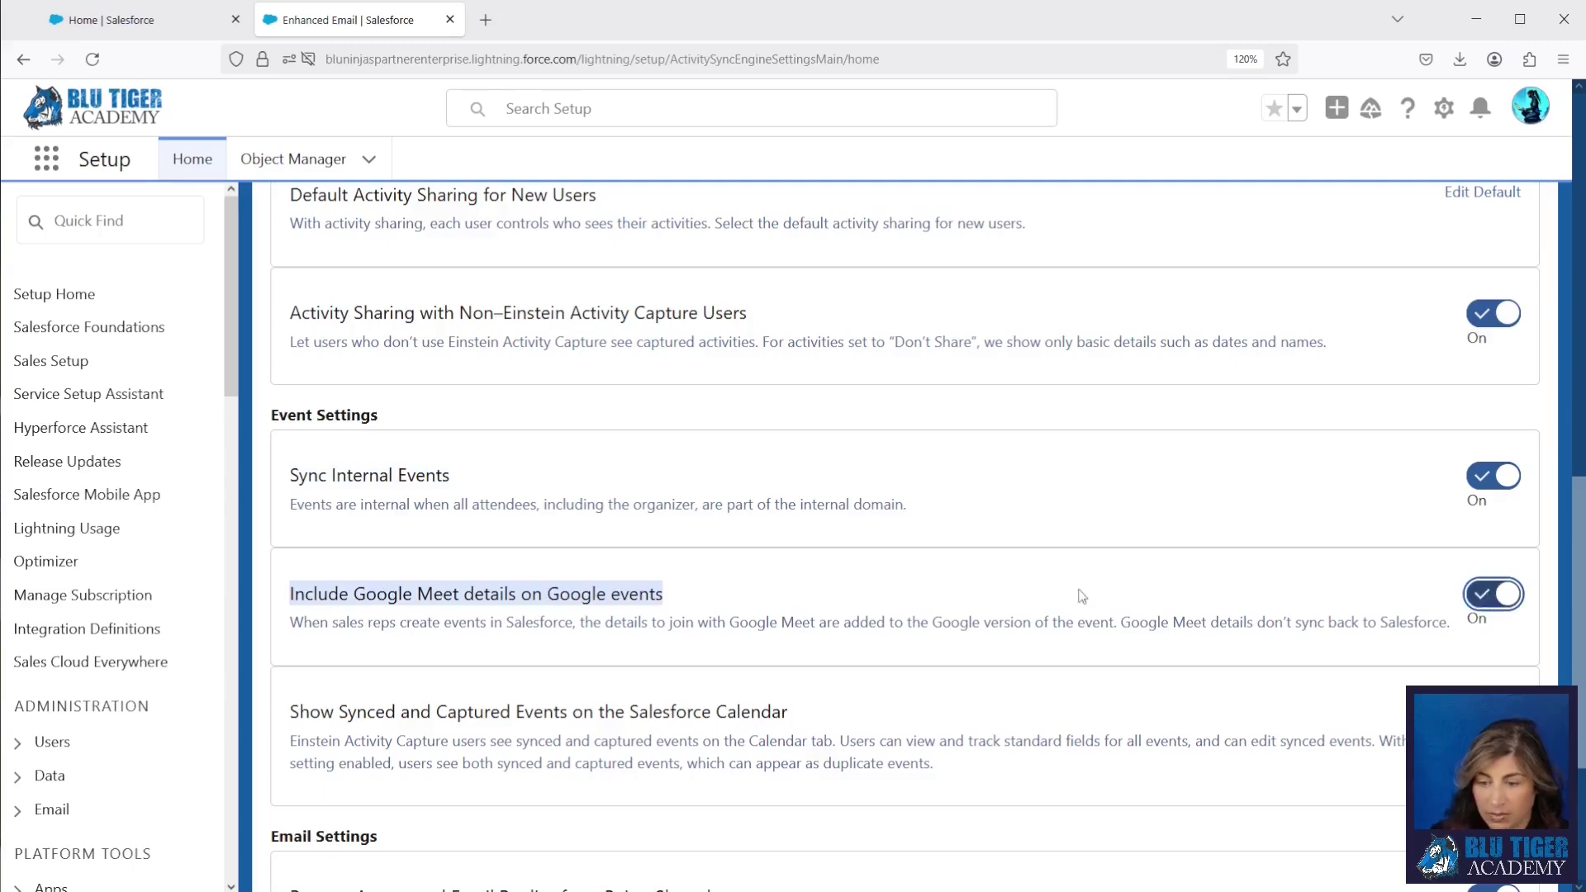
scroll(920, 583, "down", 3)
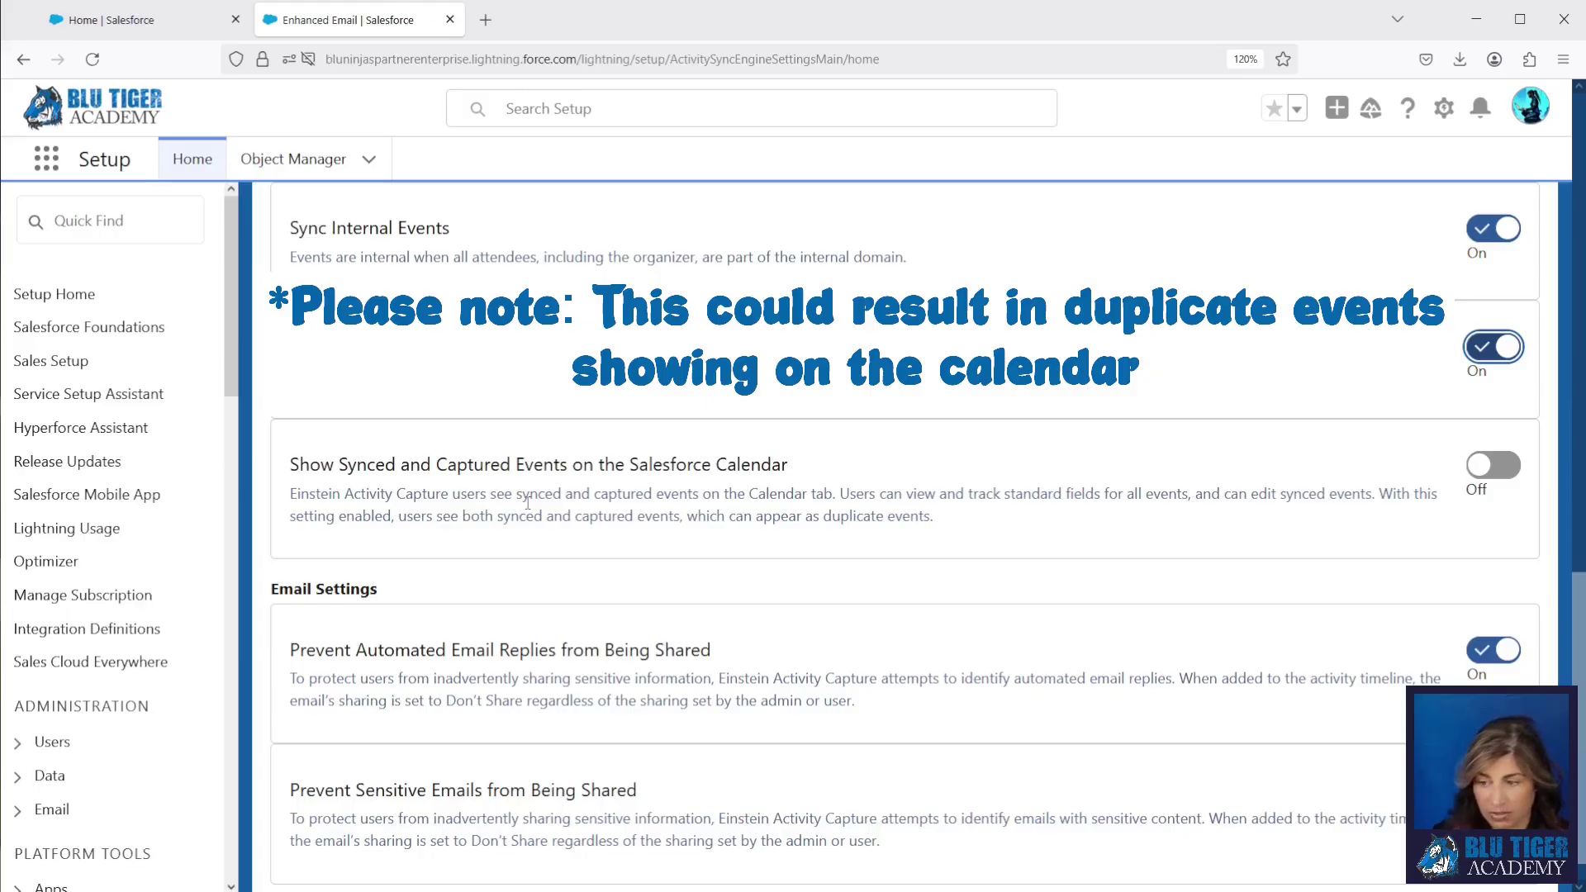
left_click(1487, 466)
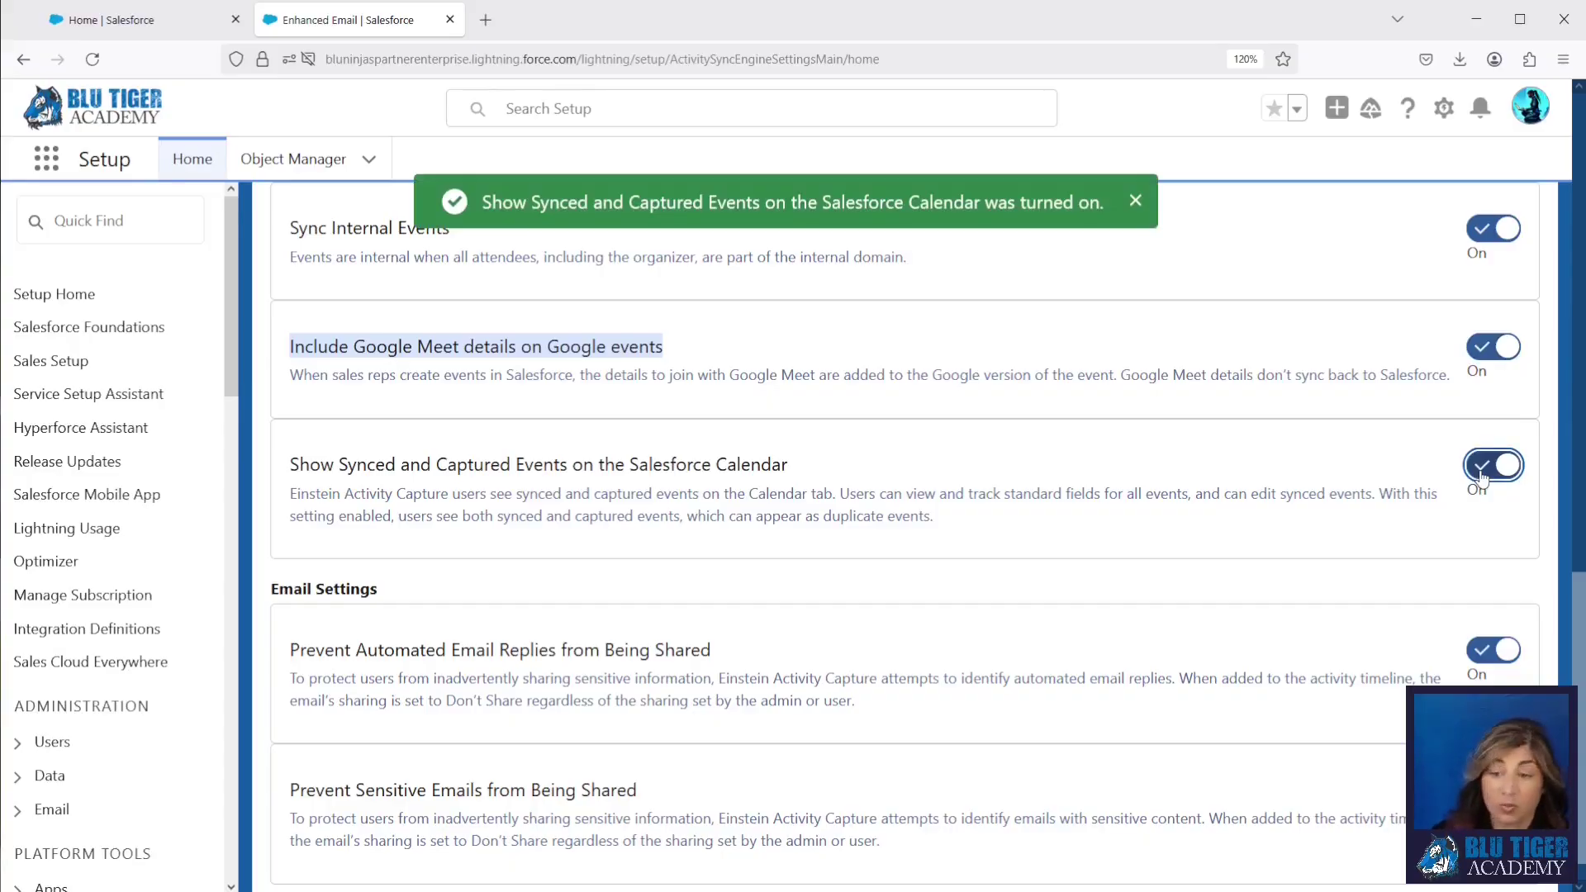
scroll(1481, 478, "down", 1)
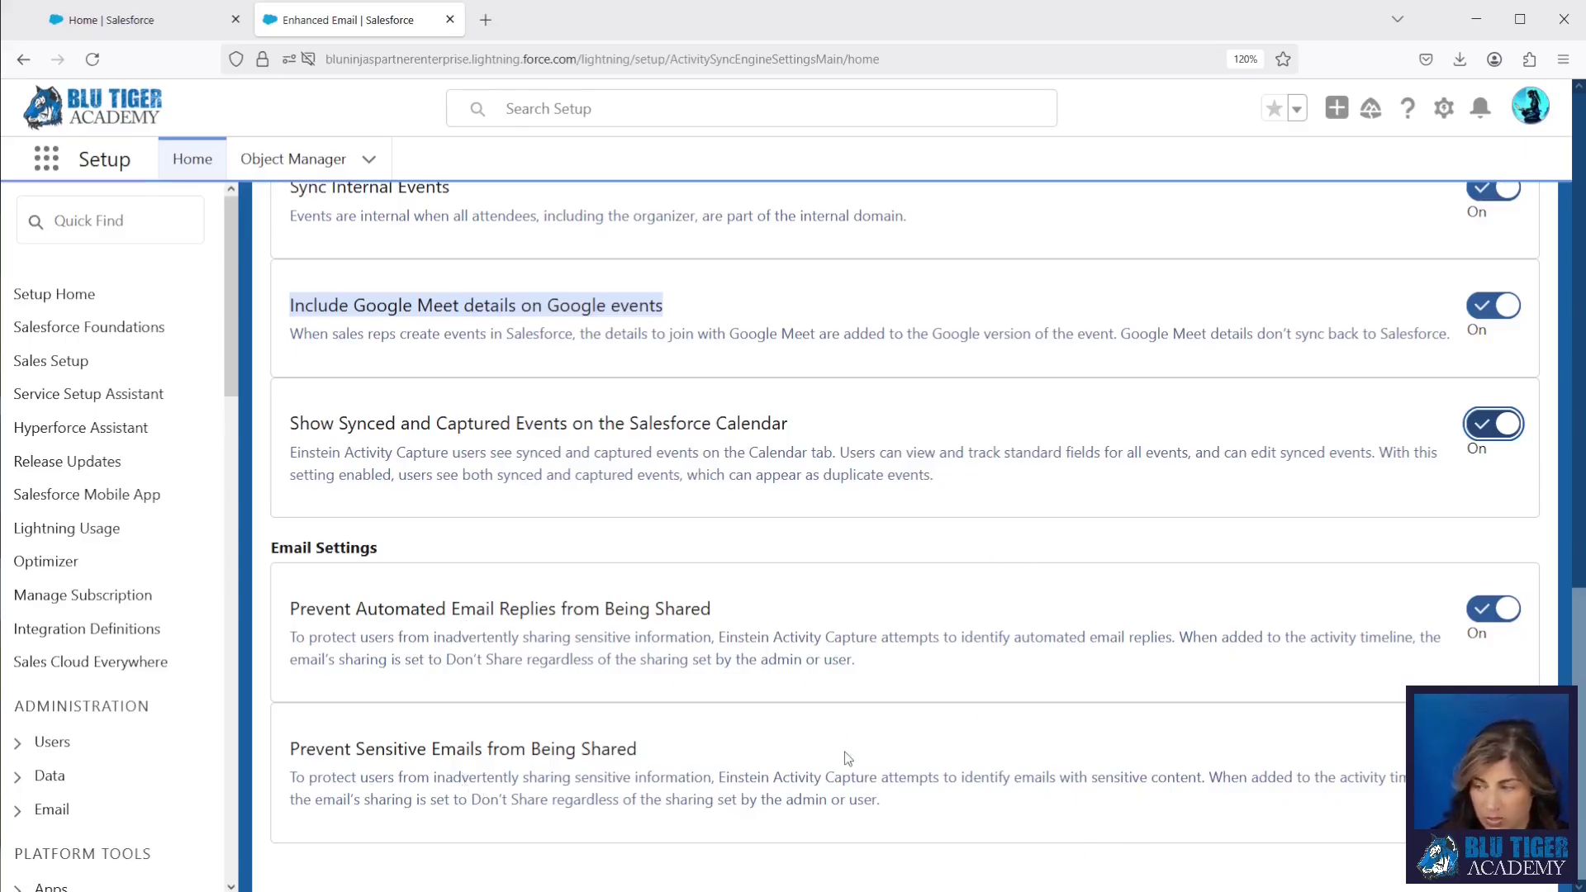
- Examine the Excluded Addresses list and the address types offered for a new exclusion, leaving without adding one
scroll(849, 758, "up", 15)
left_click(601, 470)
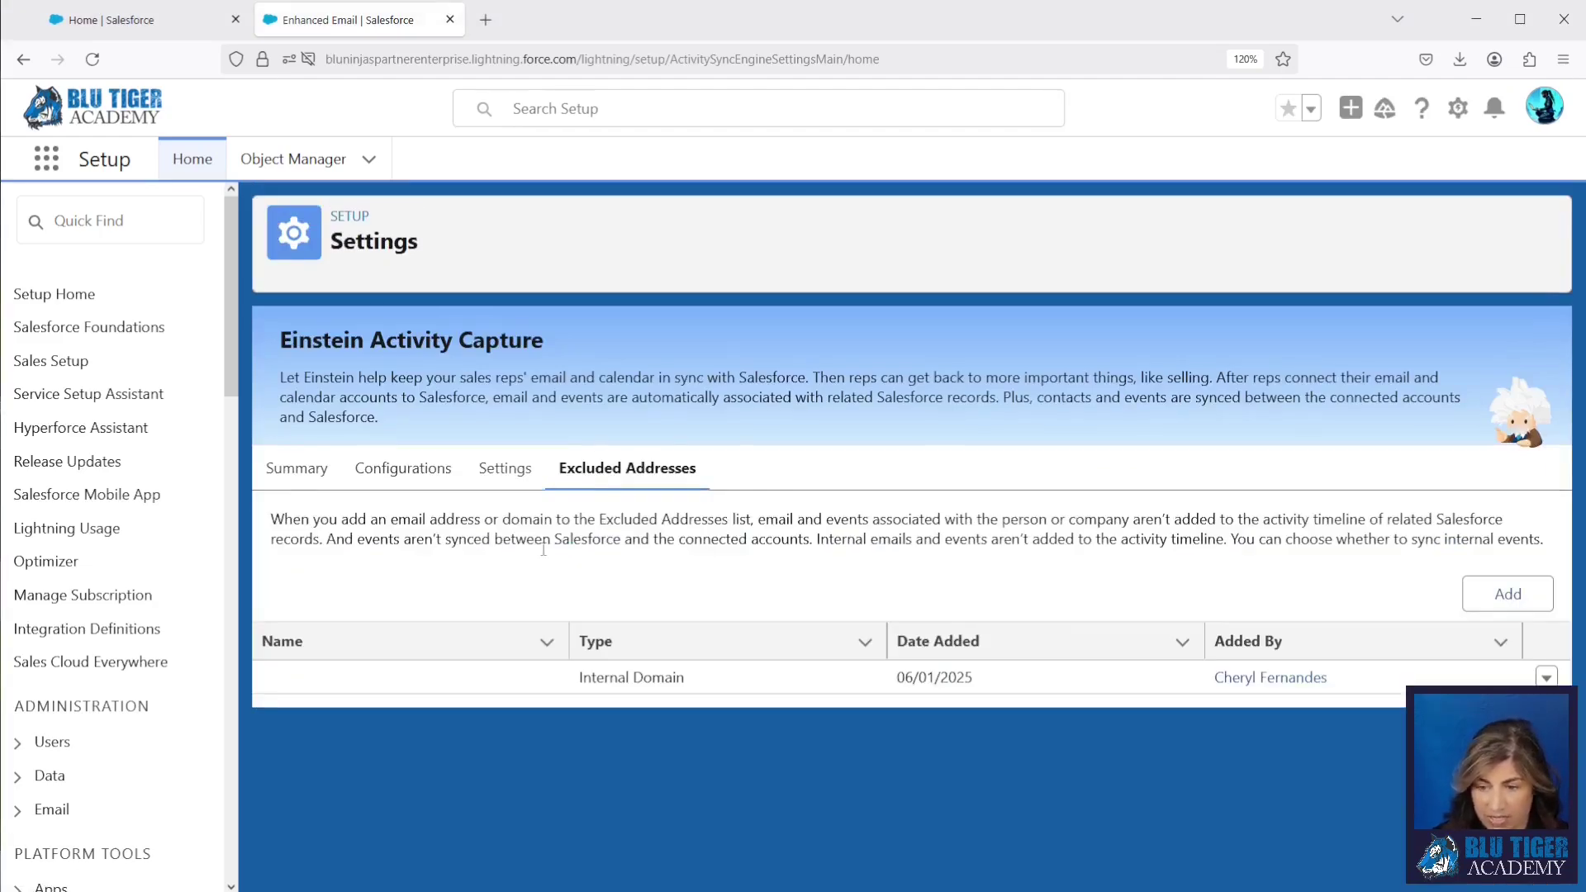
left_click(1505, 597)
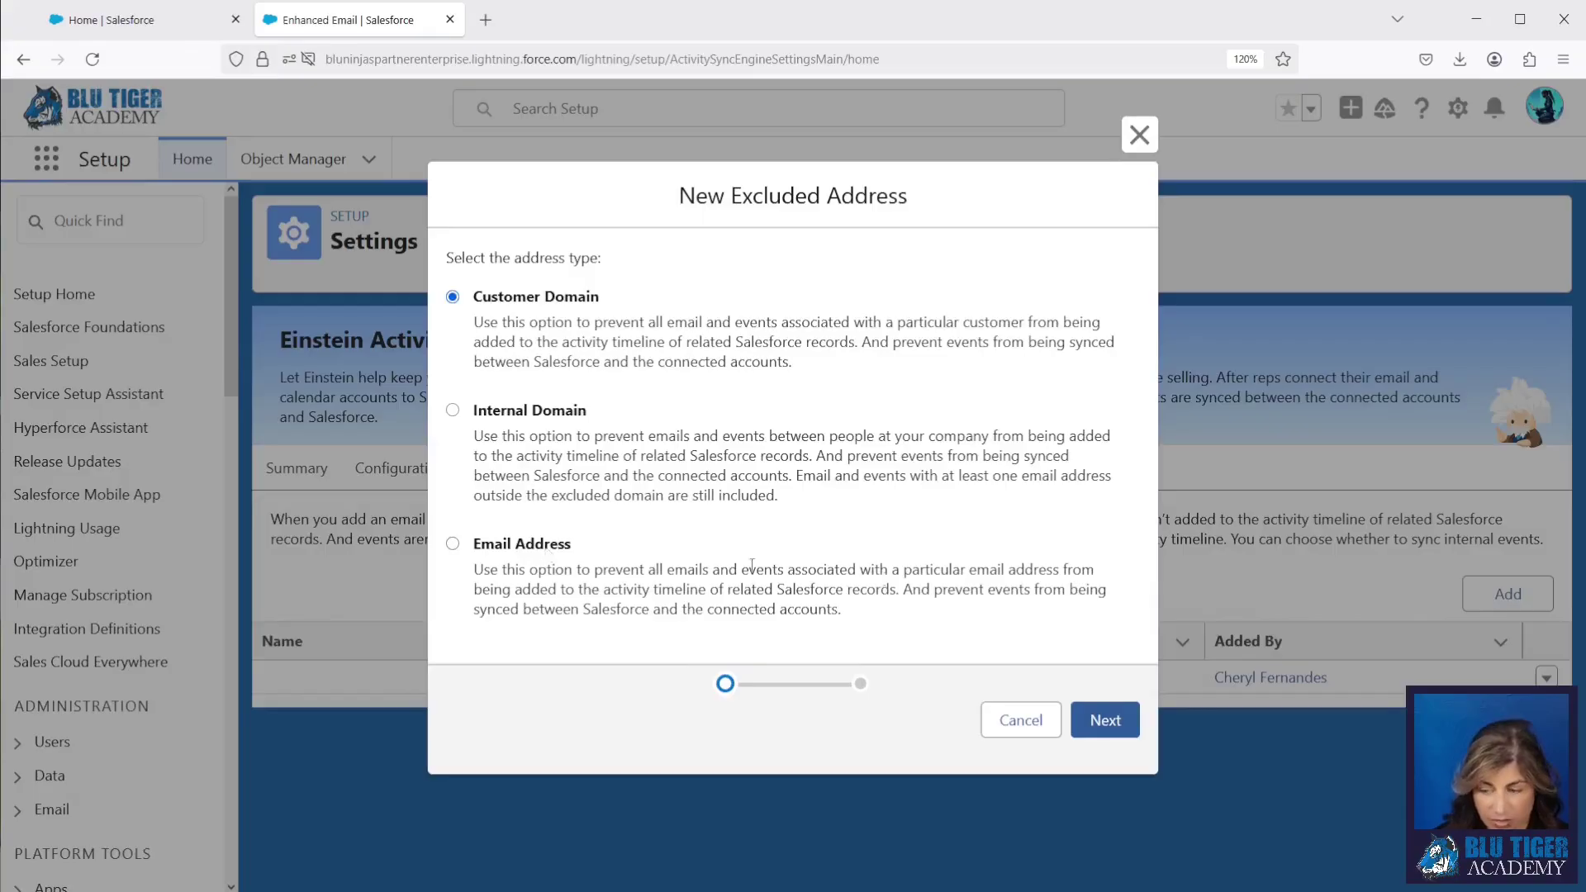
left_click(1021, 719)
- Open Status & Metrics for Einstein Activity Capture and examine the connection status, license usage and connected account health metrics
scroll(108, 357, "down", 8)
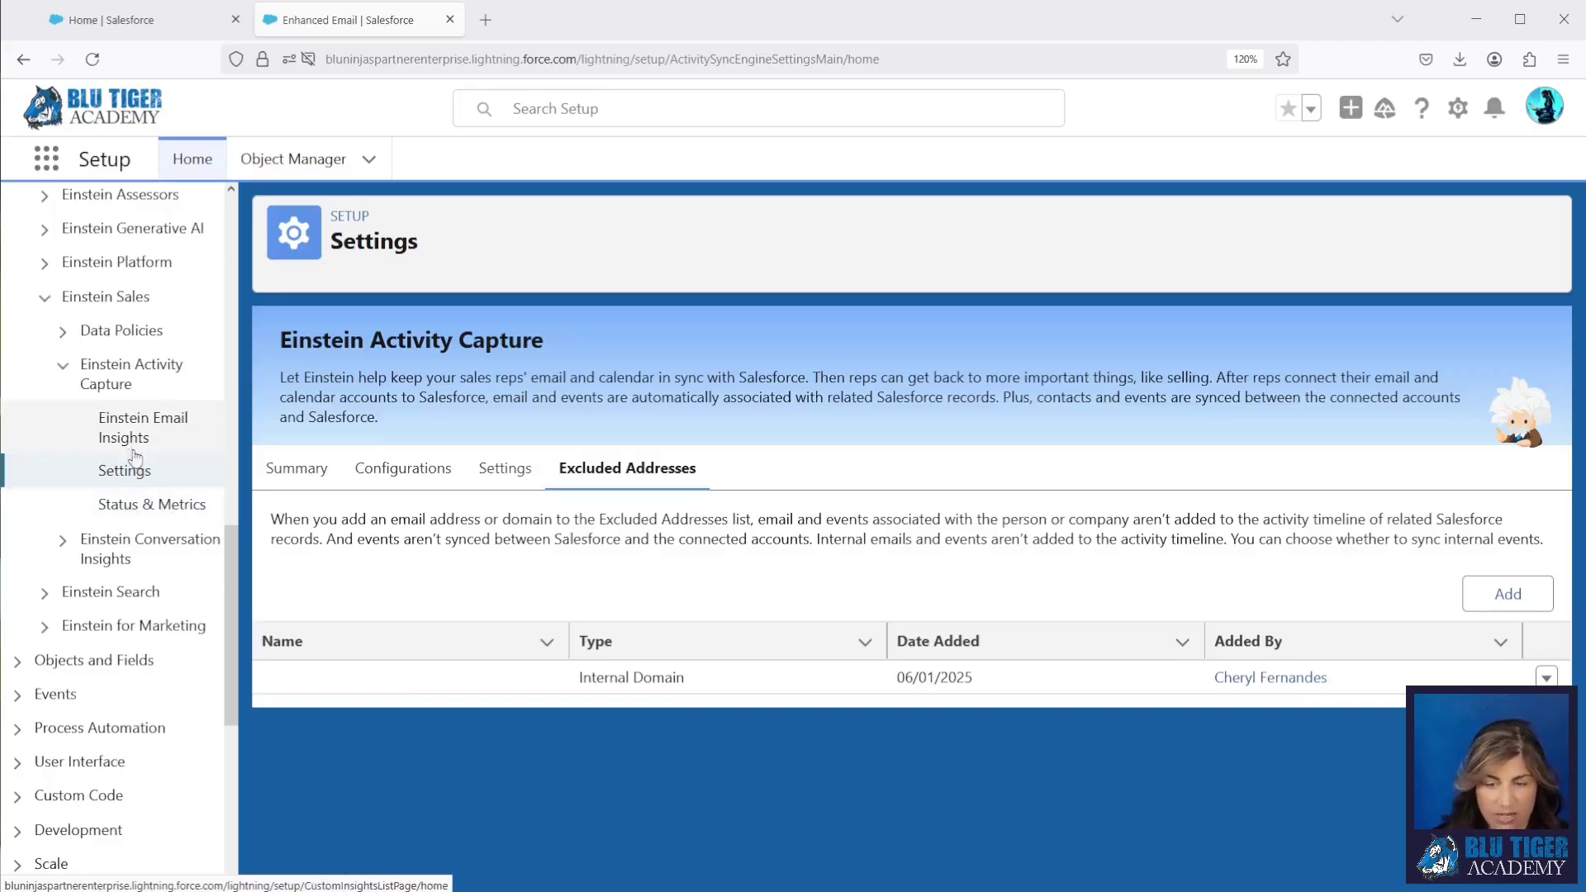
left_click(134, 510)
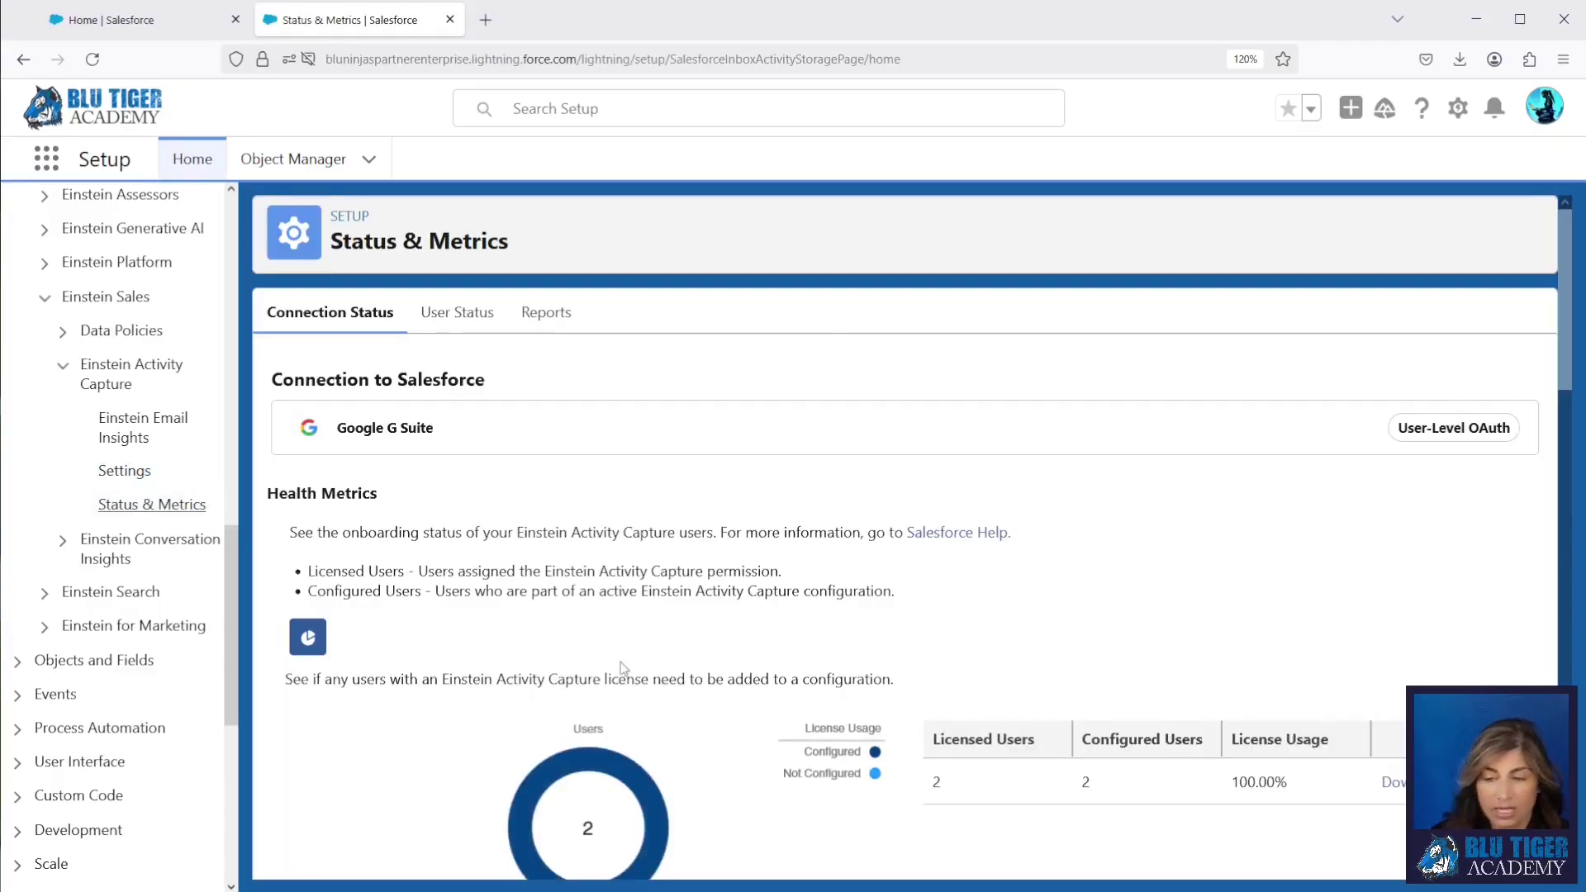
scroll(623, 667, "down", 1)
scroll(623, 667, "down", 2)
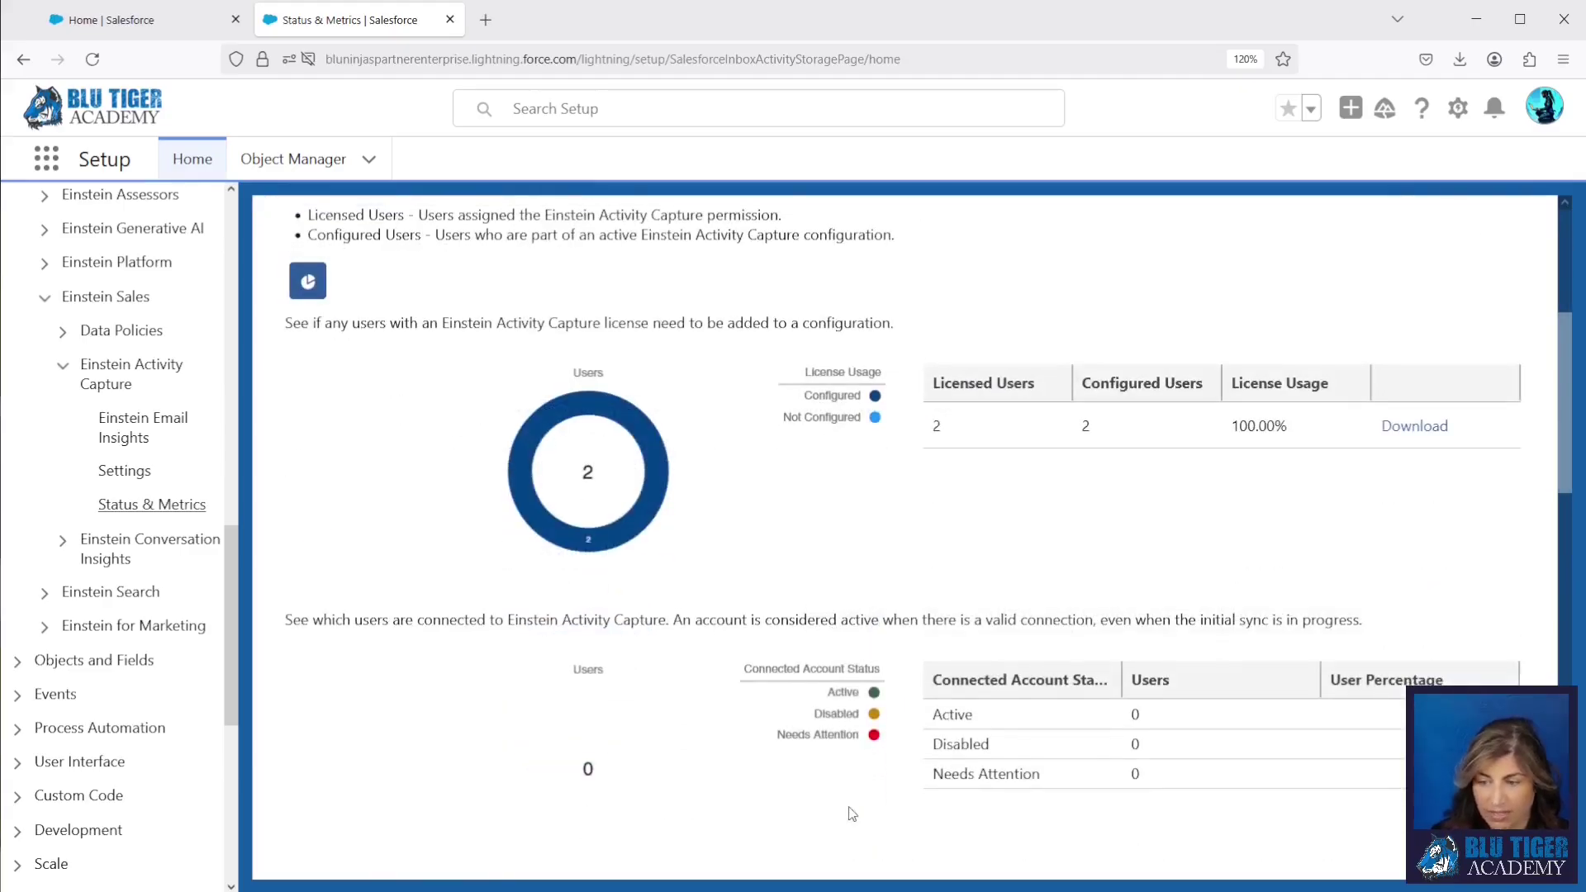
left_click_drag(674, 618, 1364, 622)
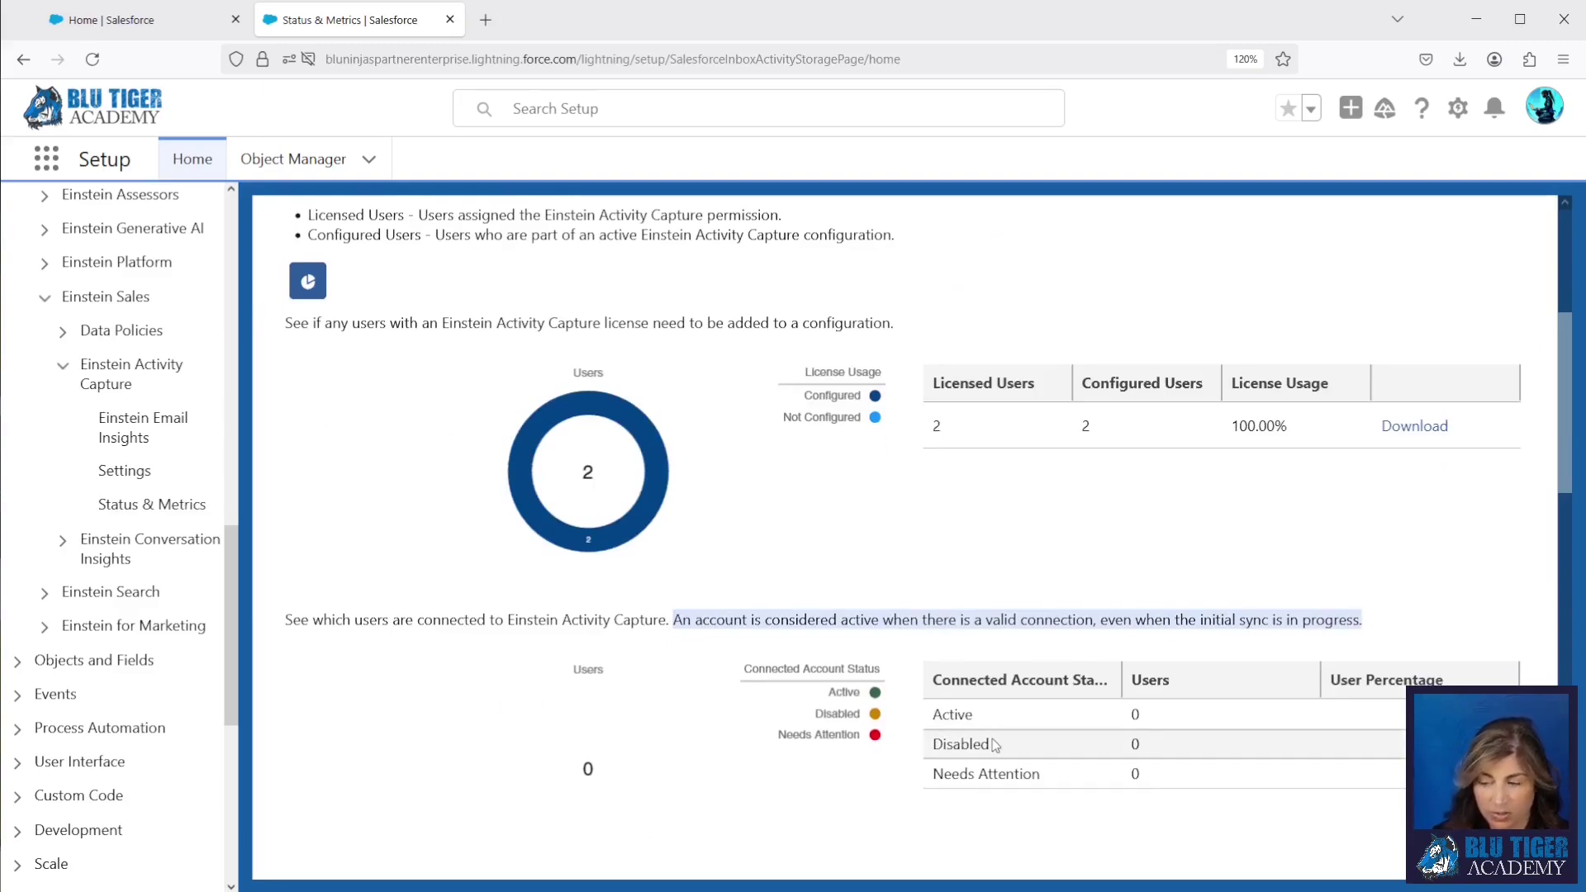
scroll(722, 613, "up", 4)
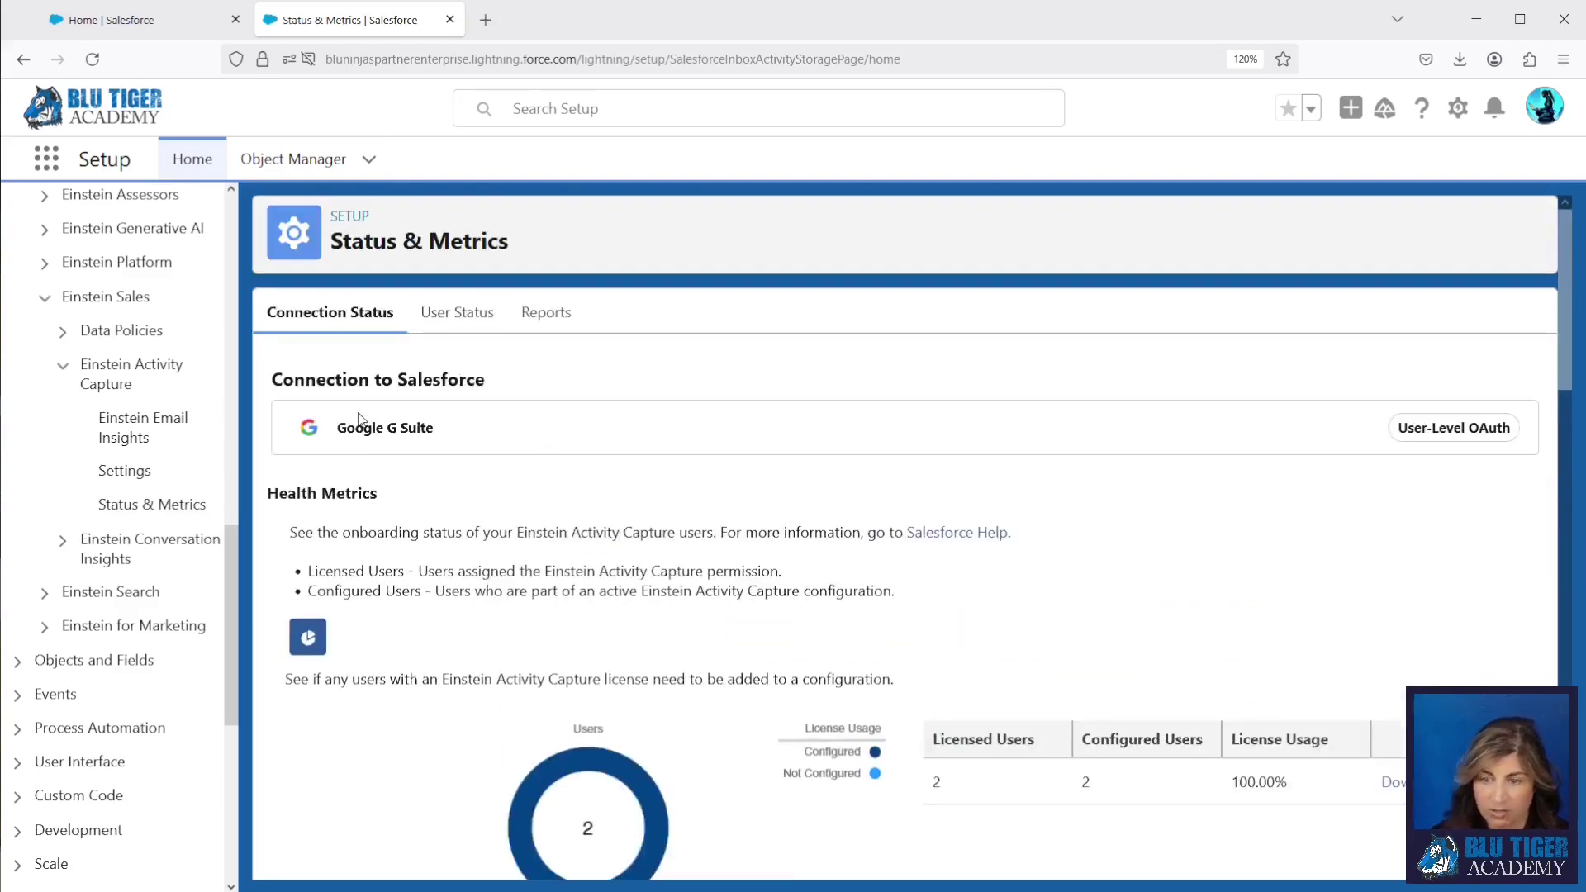
- Examine the User Status list and the sync time and failure reports in Status & Metrics
left_click(447, 318)
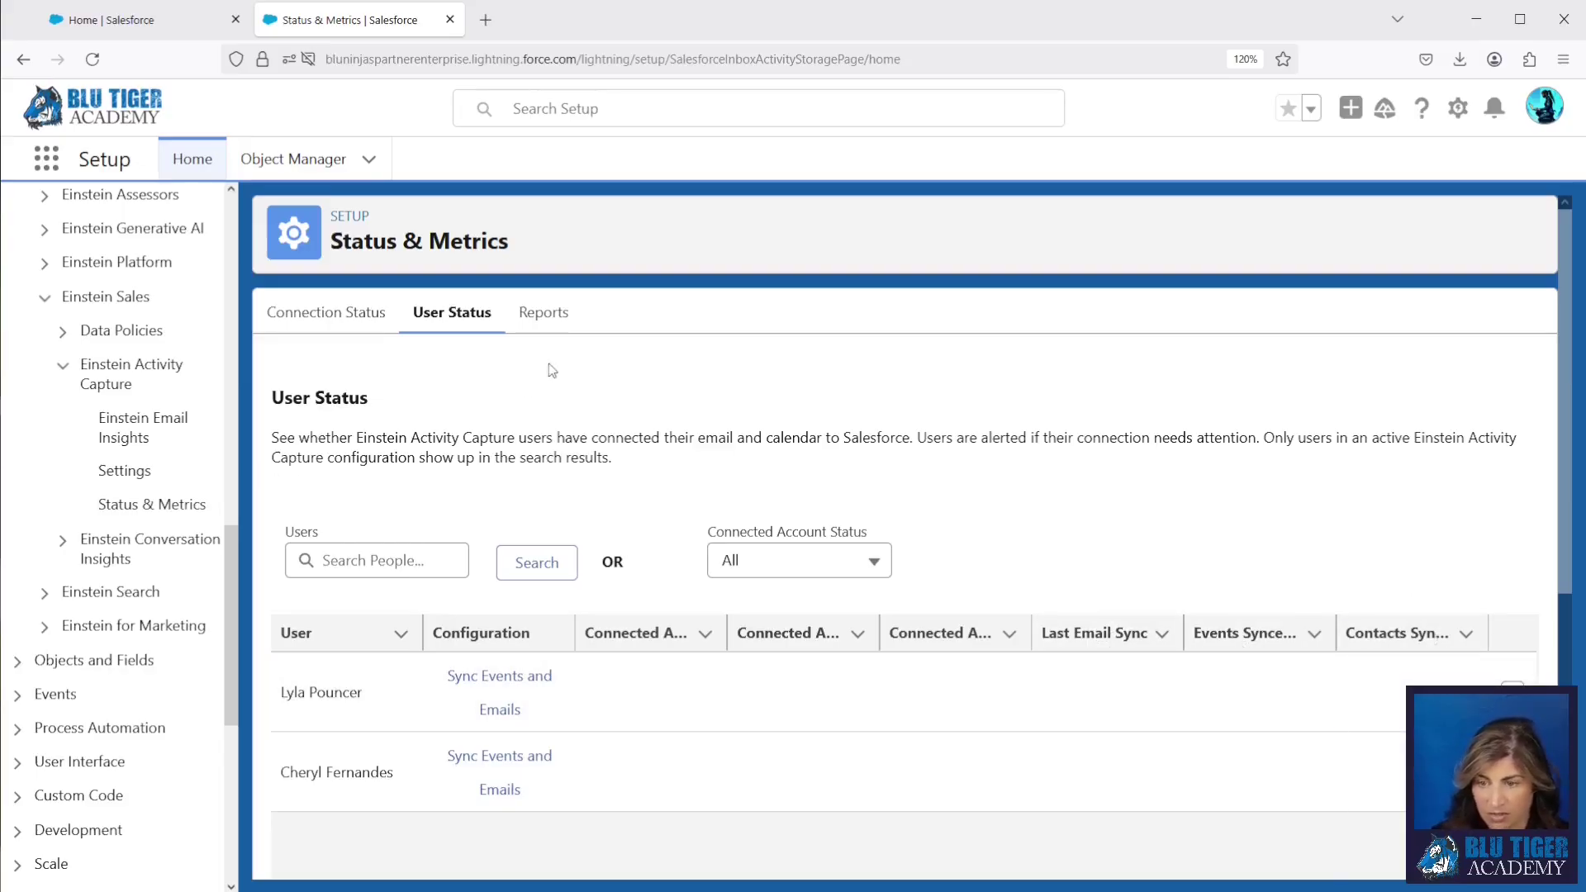
left_click(552, 322)
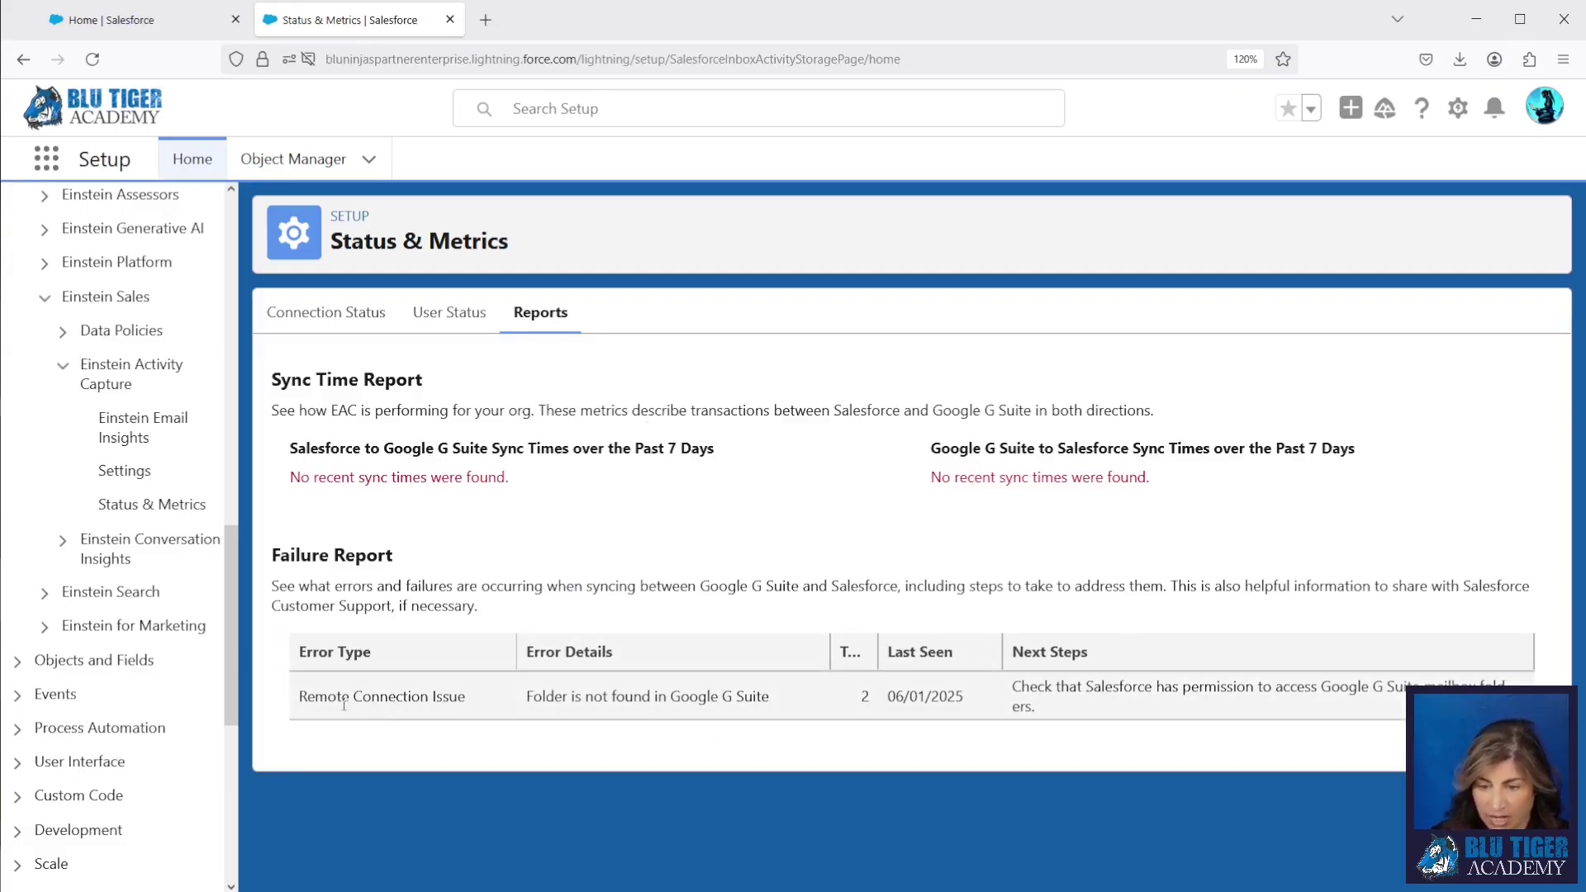
left_click_drag(303, 696, 999, 661)
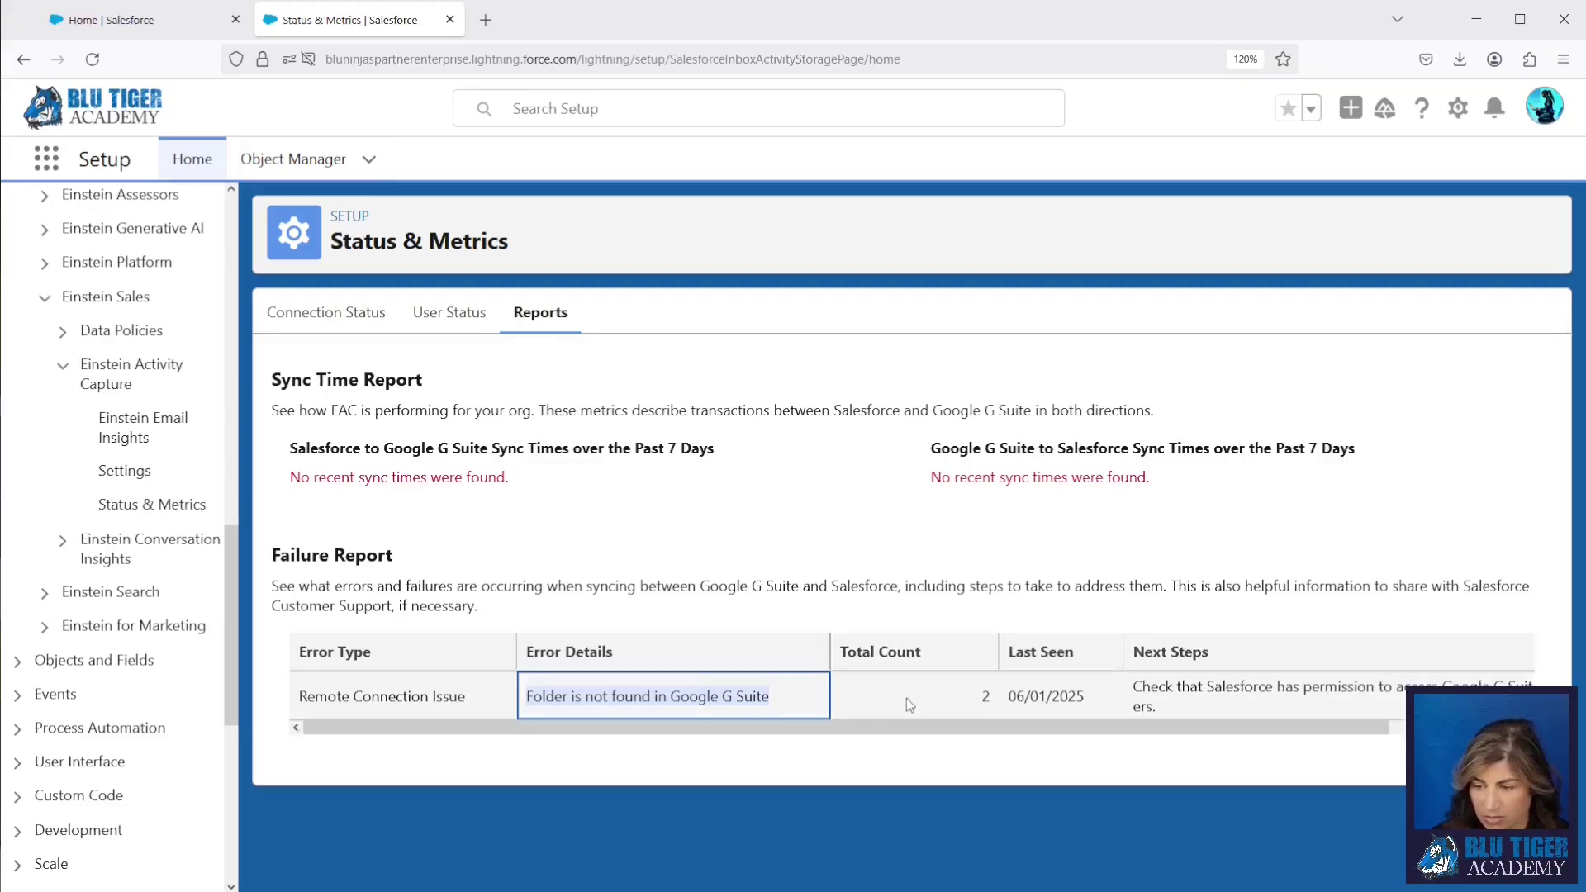
left_click_drag(290, 456, 783, 459)
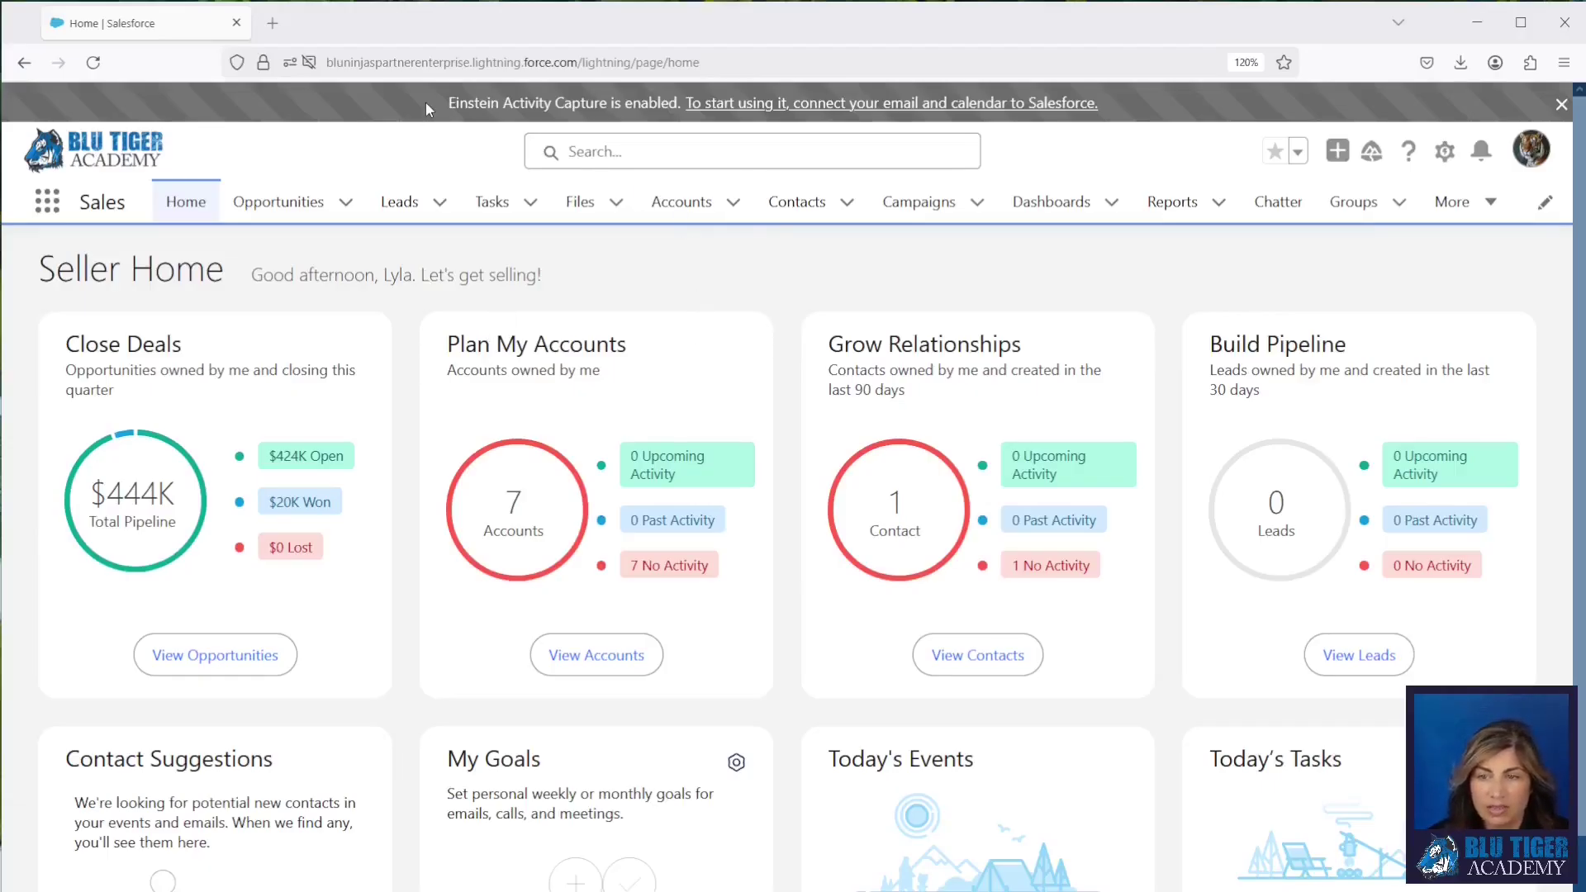
- In the sales user's Salesforce session, open the Email and Calendar Accounts page of the personal settings
left_click_drag(448, 102, 1112, 114)
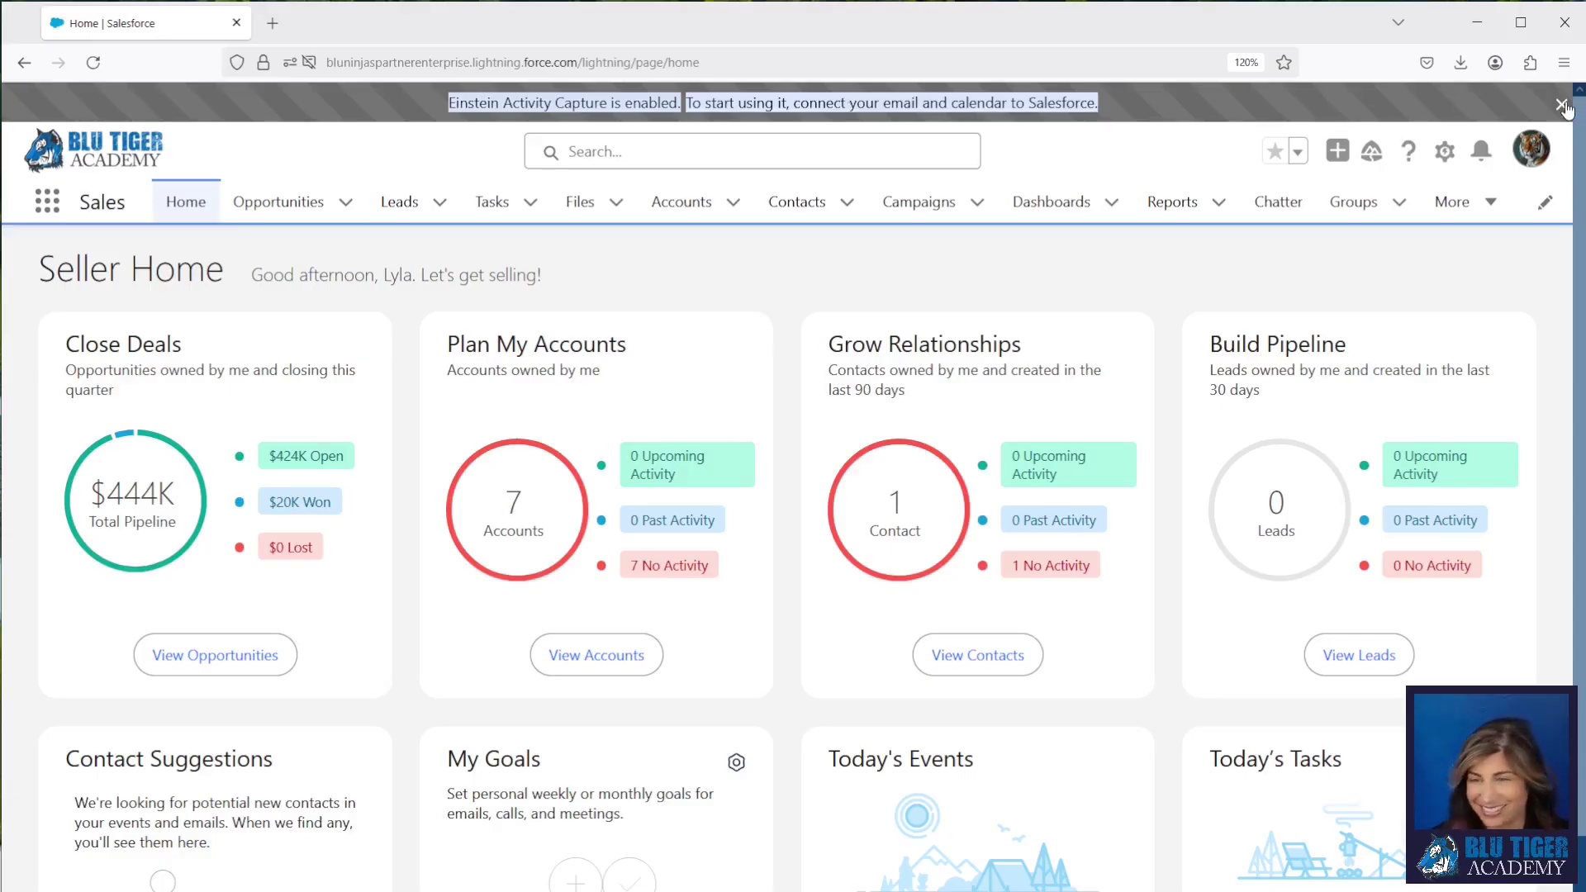
left_click(1533, 157)
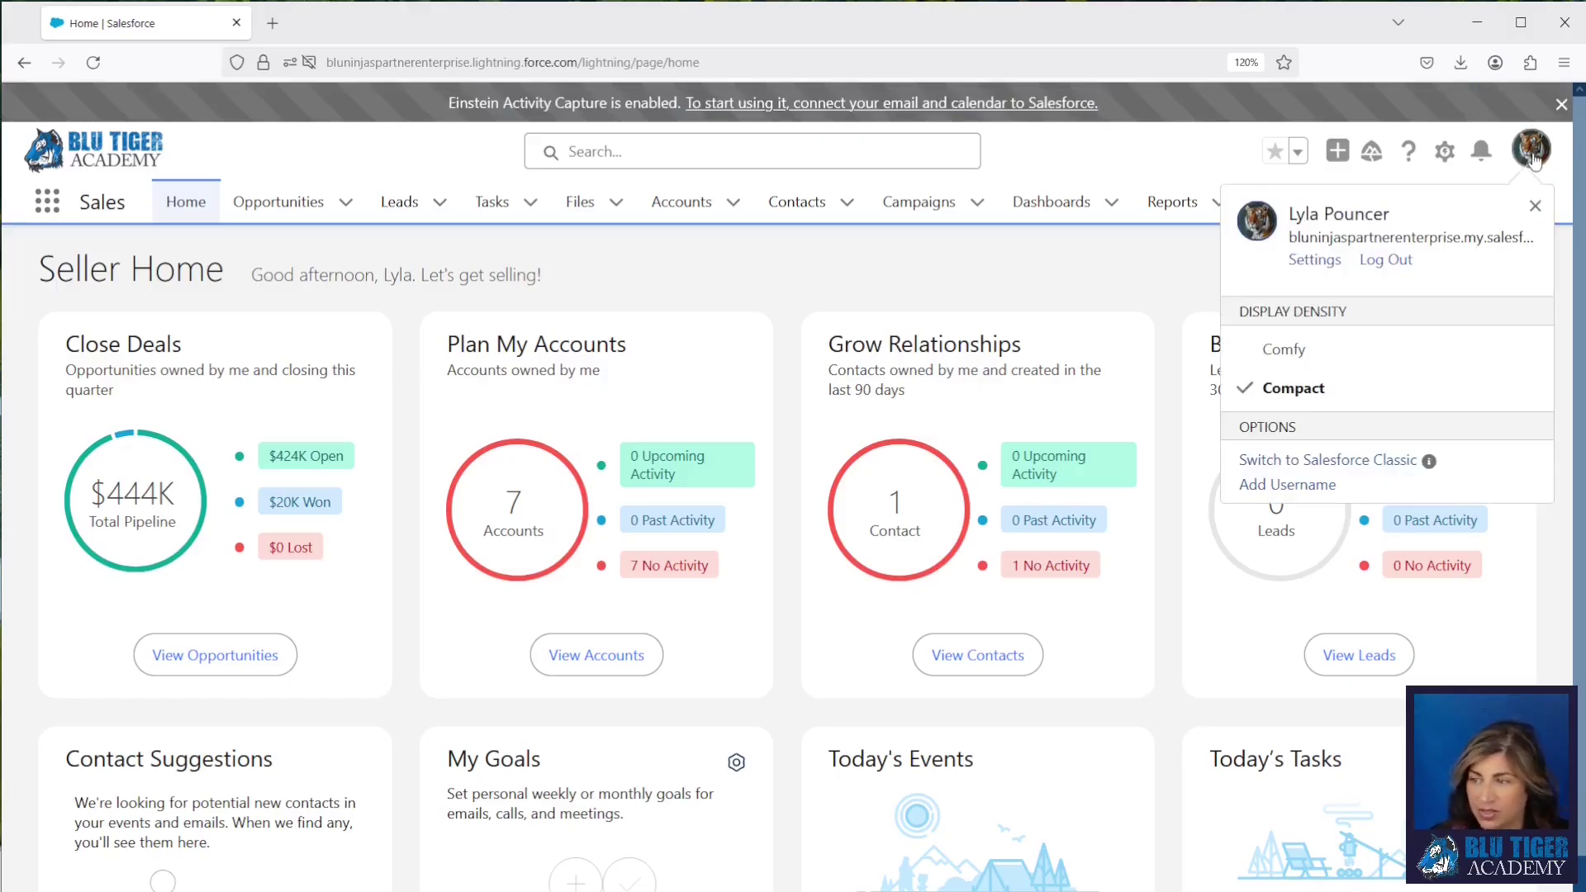
left_click(1314, 261)
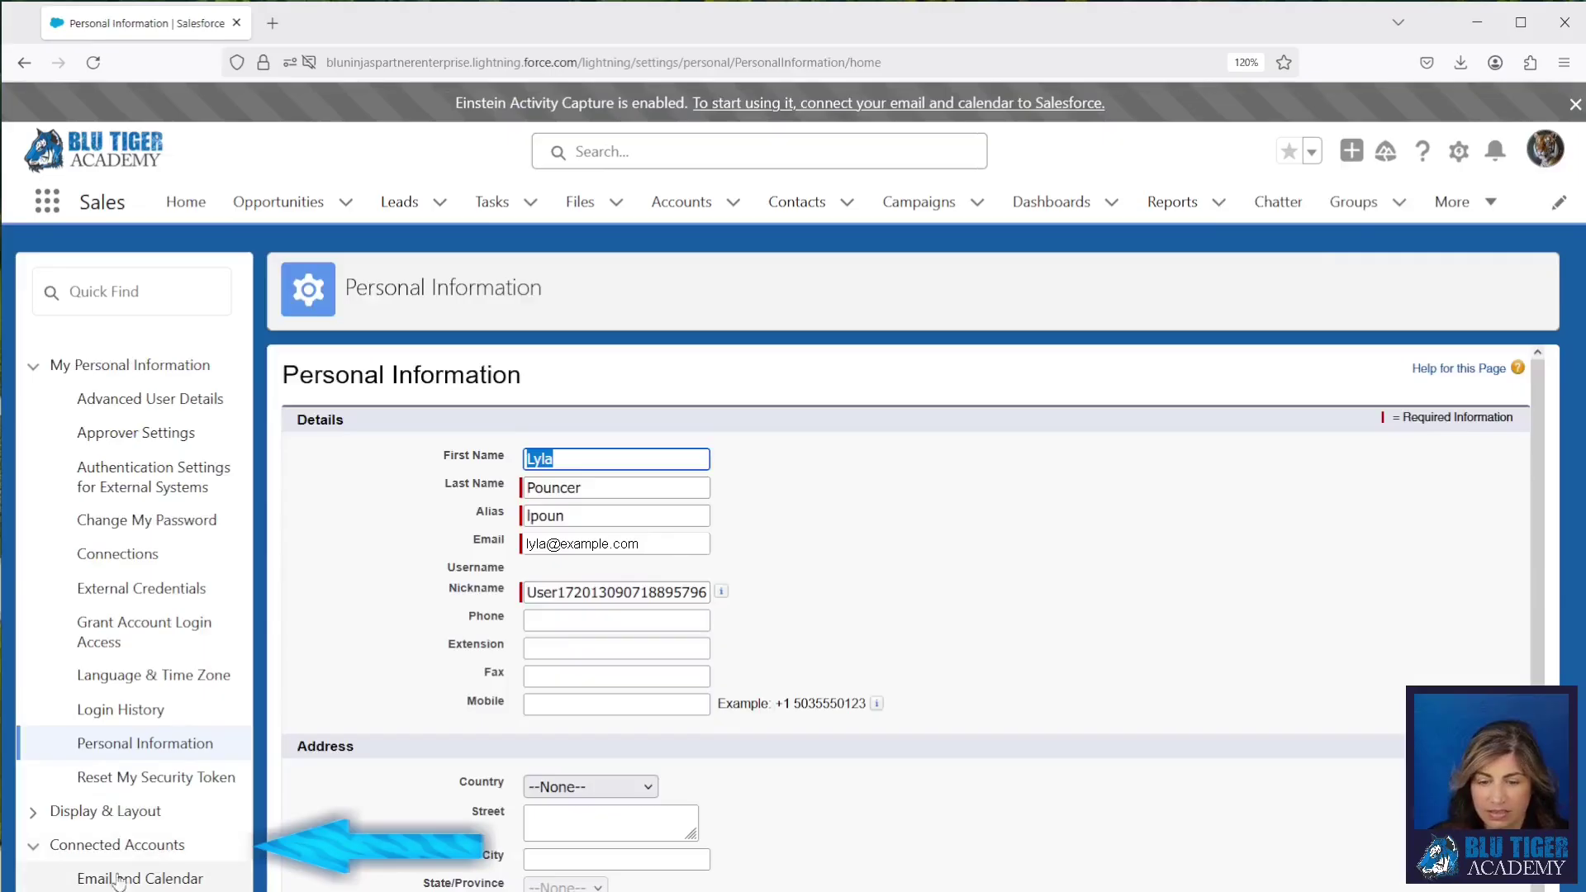
left_click(110, 851)
left_click(110, 851)
left_click(139, 878)
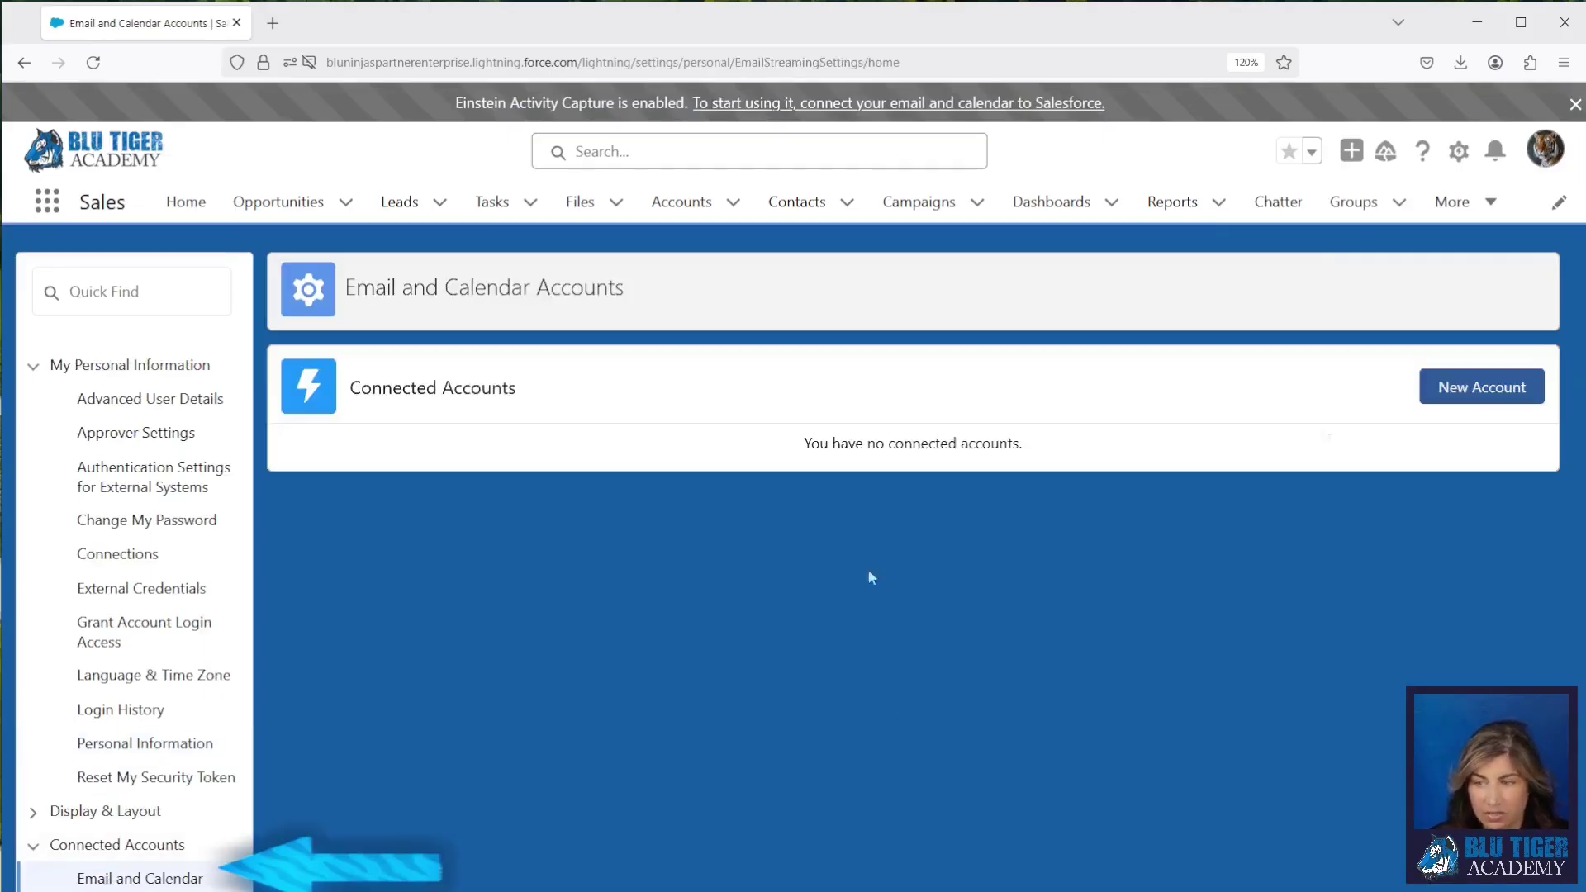
- Connect the sales user's Google email and calendar account to Salesforce, granting the requested access, and dismiss the meeting reminder
left_click(1469, 383)
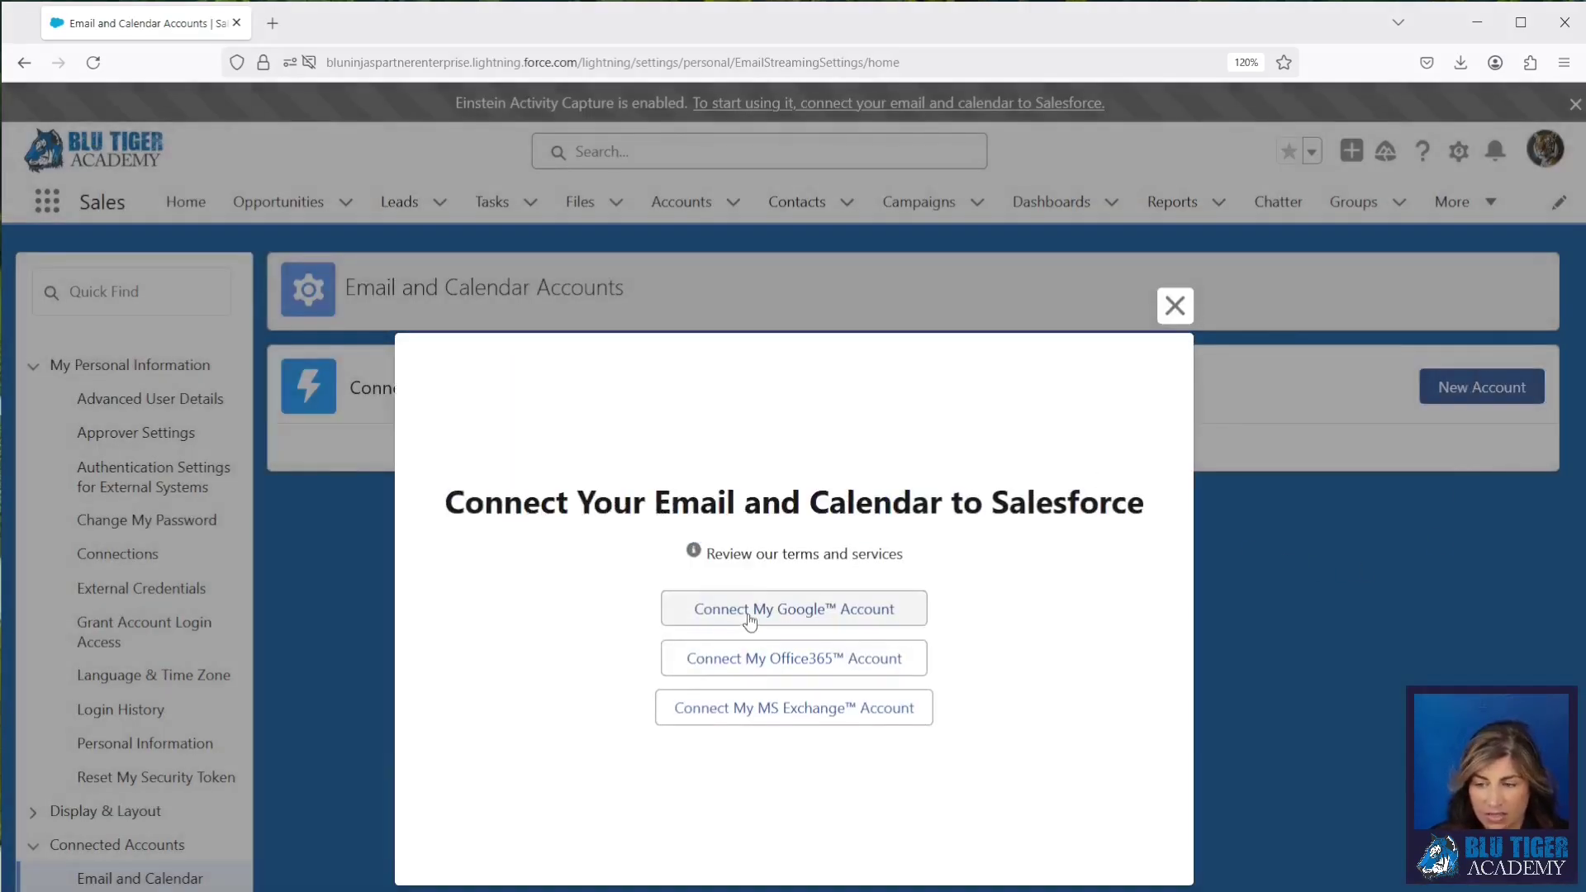
left_click(824, 611)
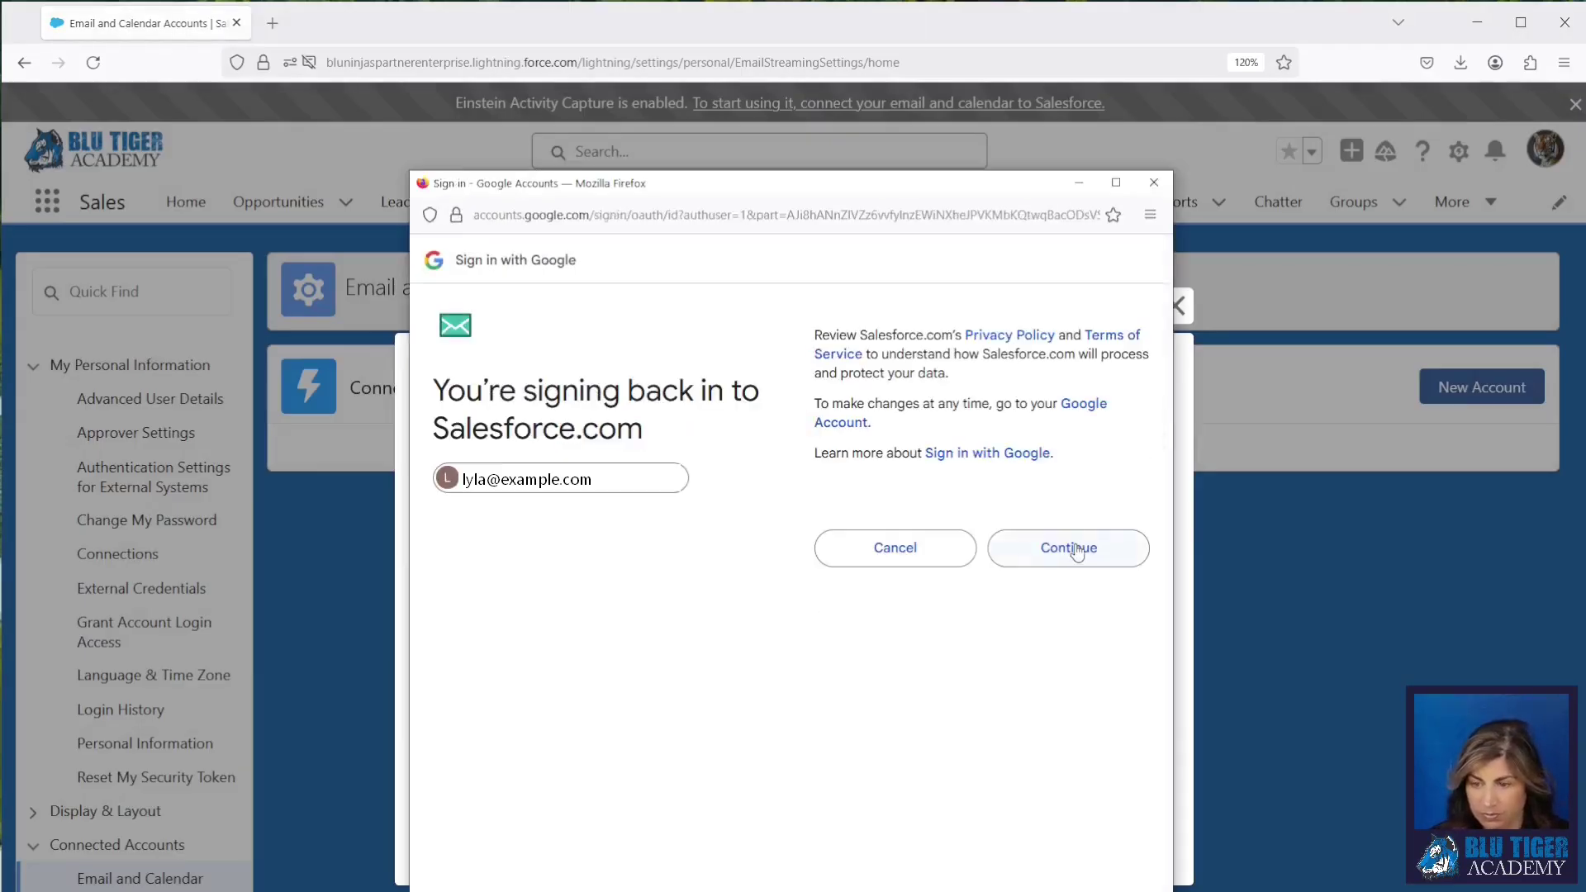
left_click(1074, 549)
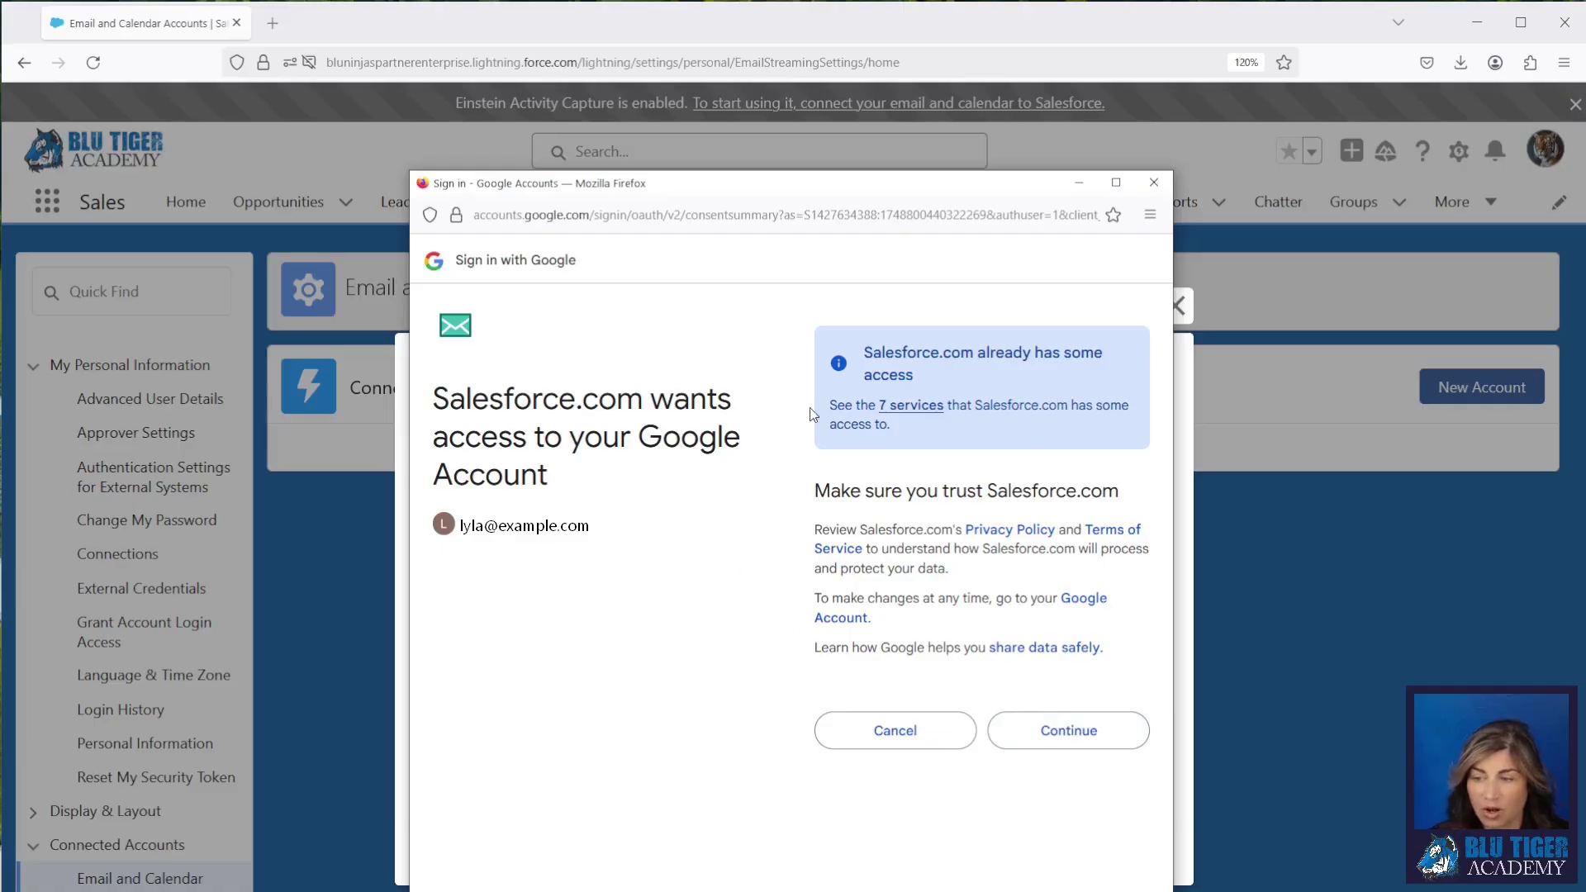
left_click(1074, 732)
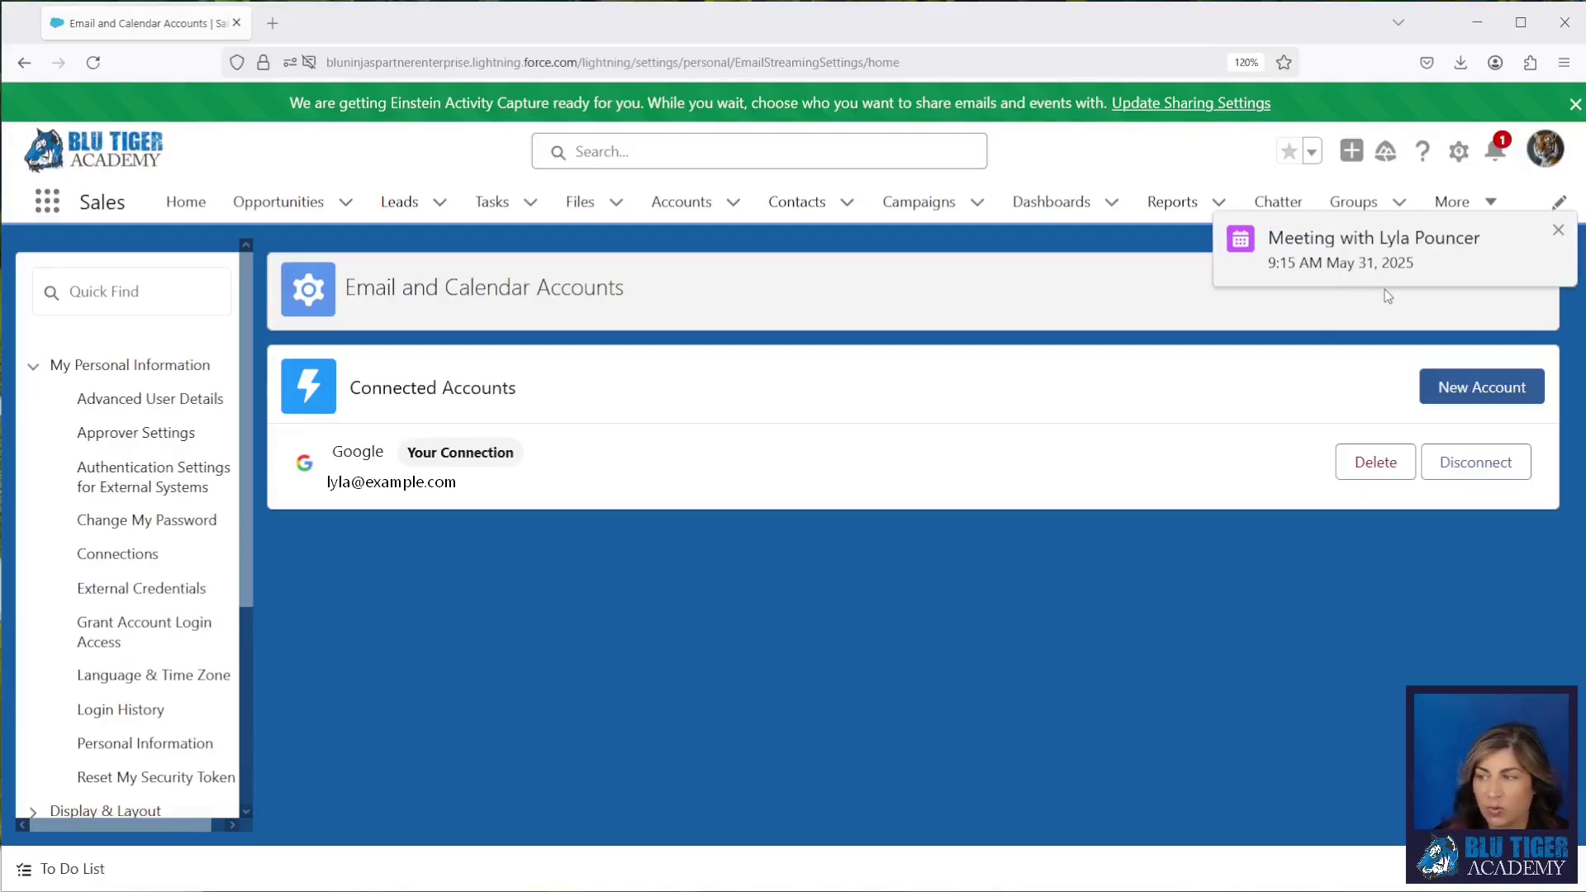
left_click(1558, 230)
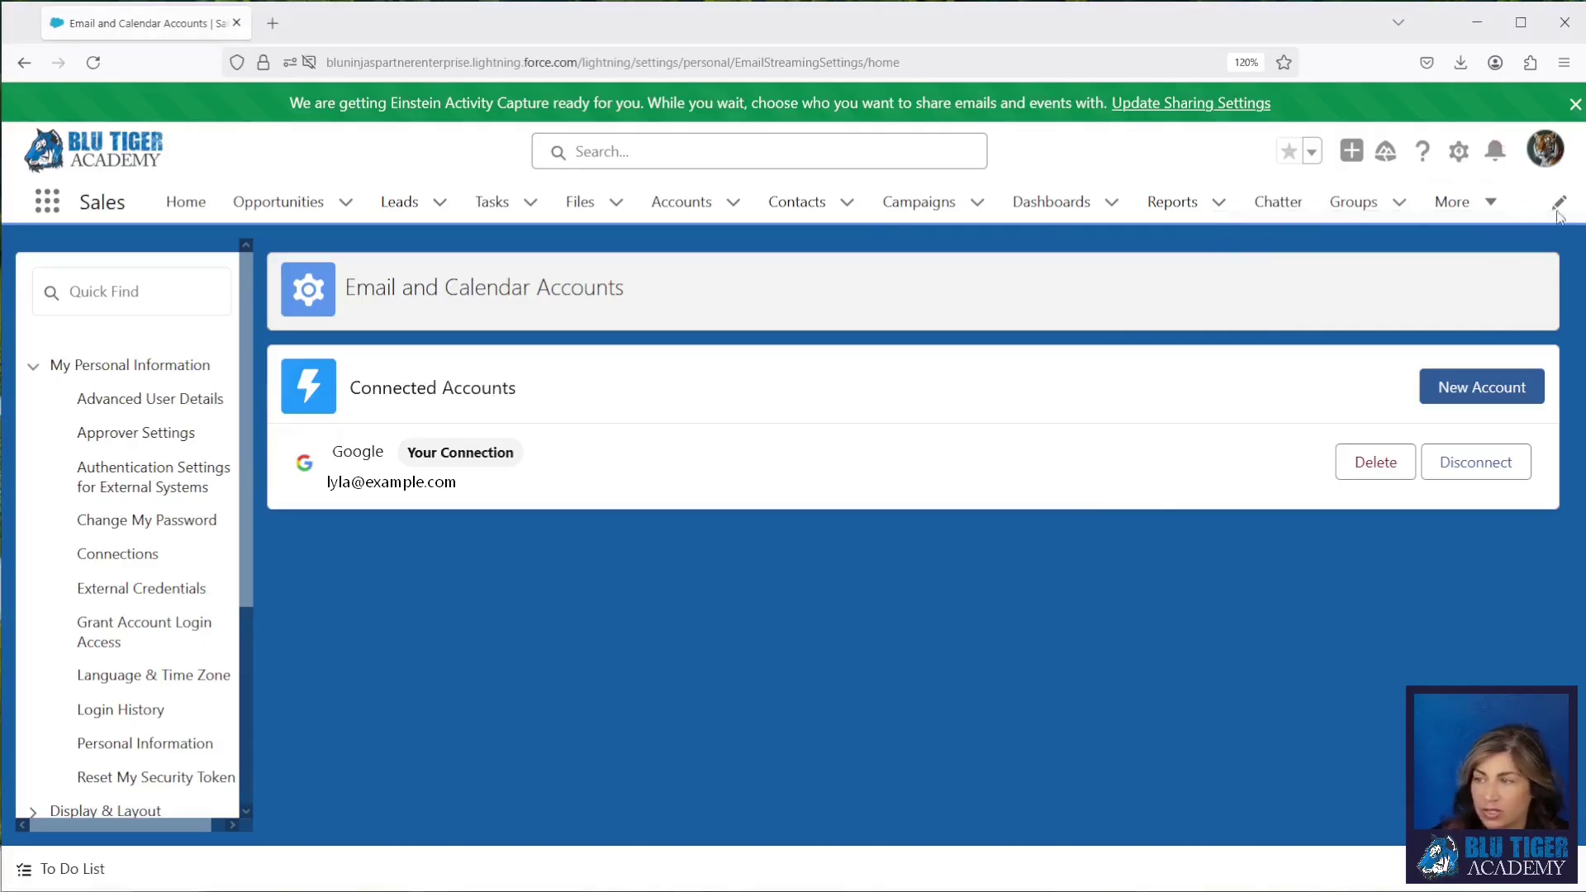
- Open the Salesforce Calendar in a new browser tab and examine the synced events for the week of June 1–7, 2025
left_click(1458, 201)
right_click(1453, 261)
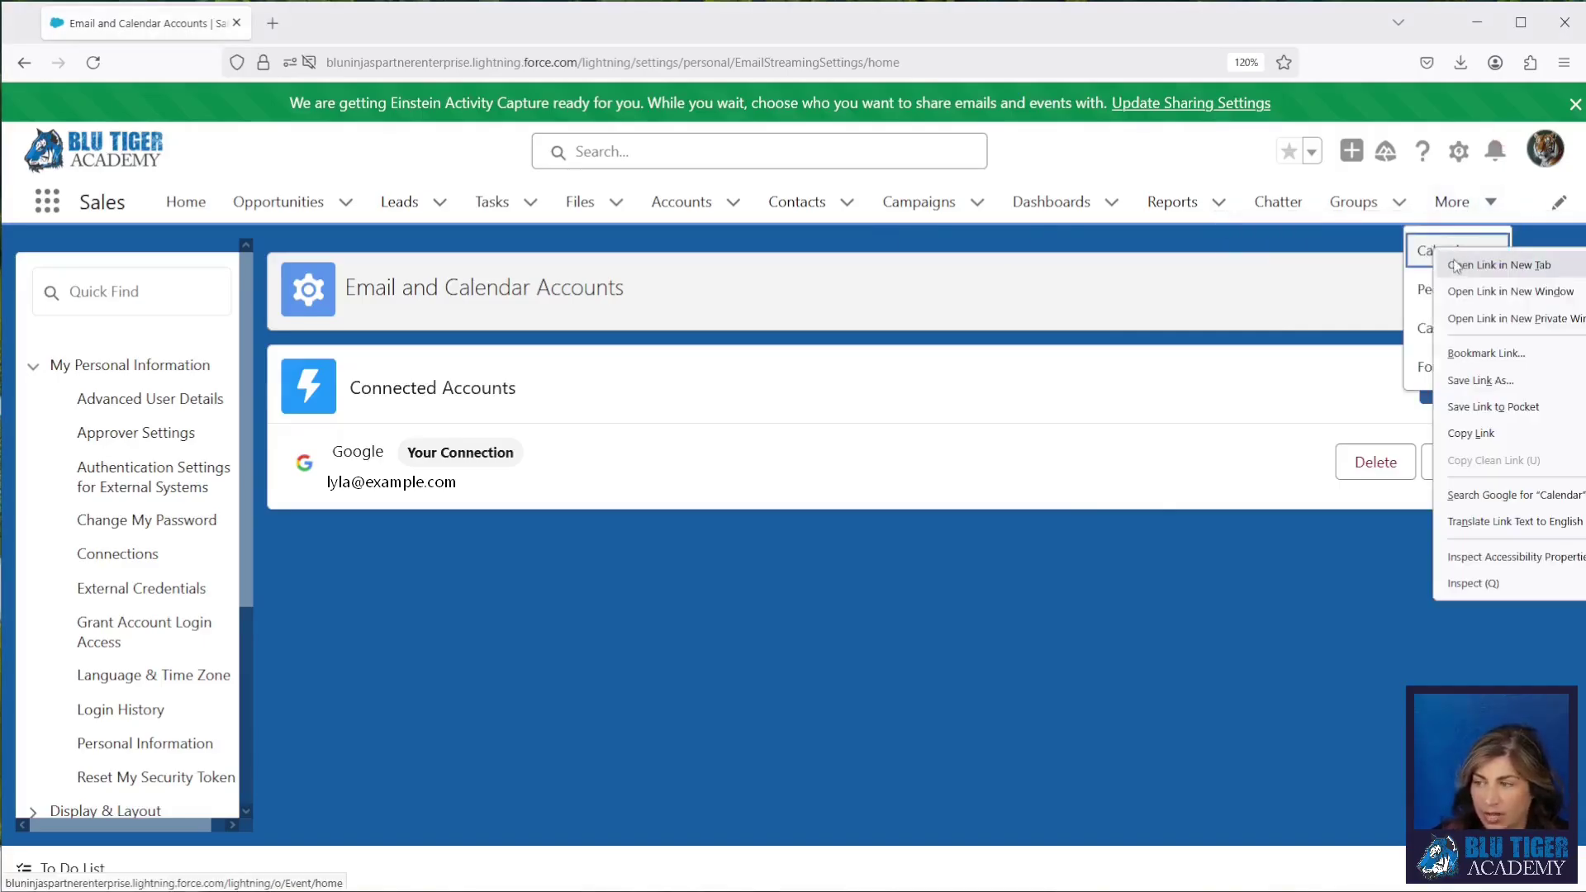
left_click(1455, 264)
left_click(360, 23)
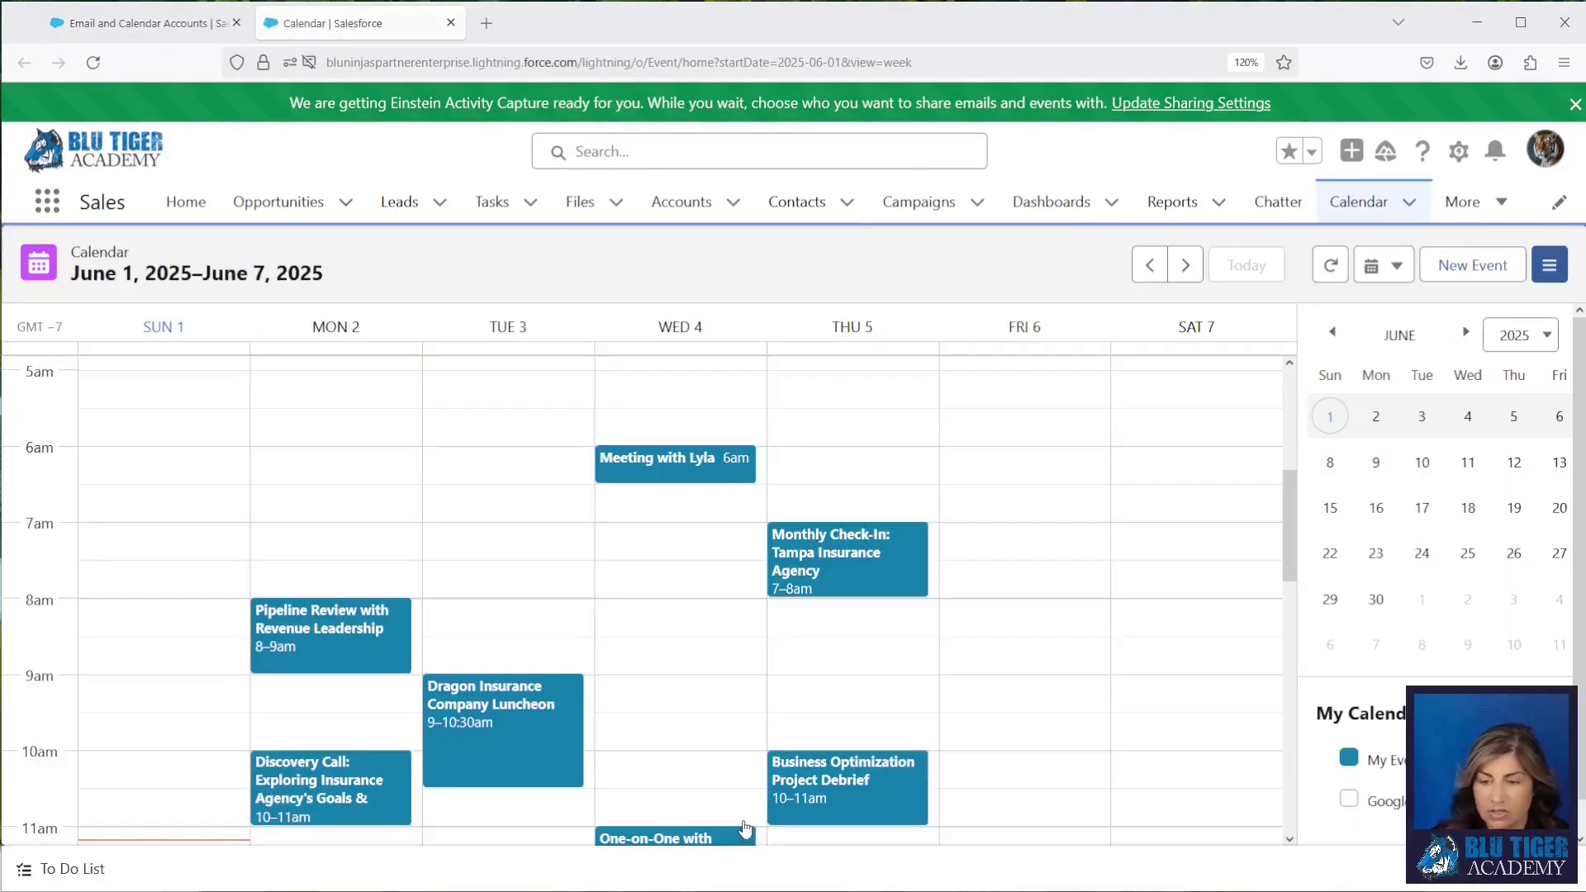
scroll(530, 503, "down", 3)
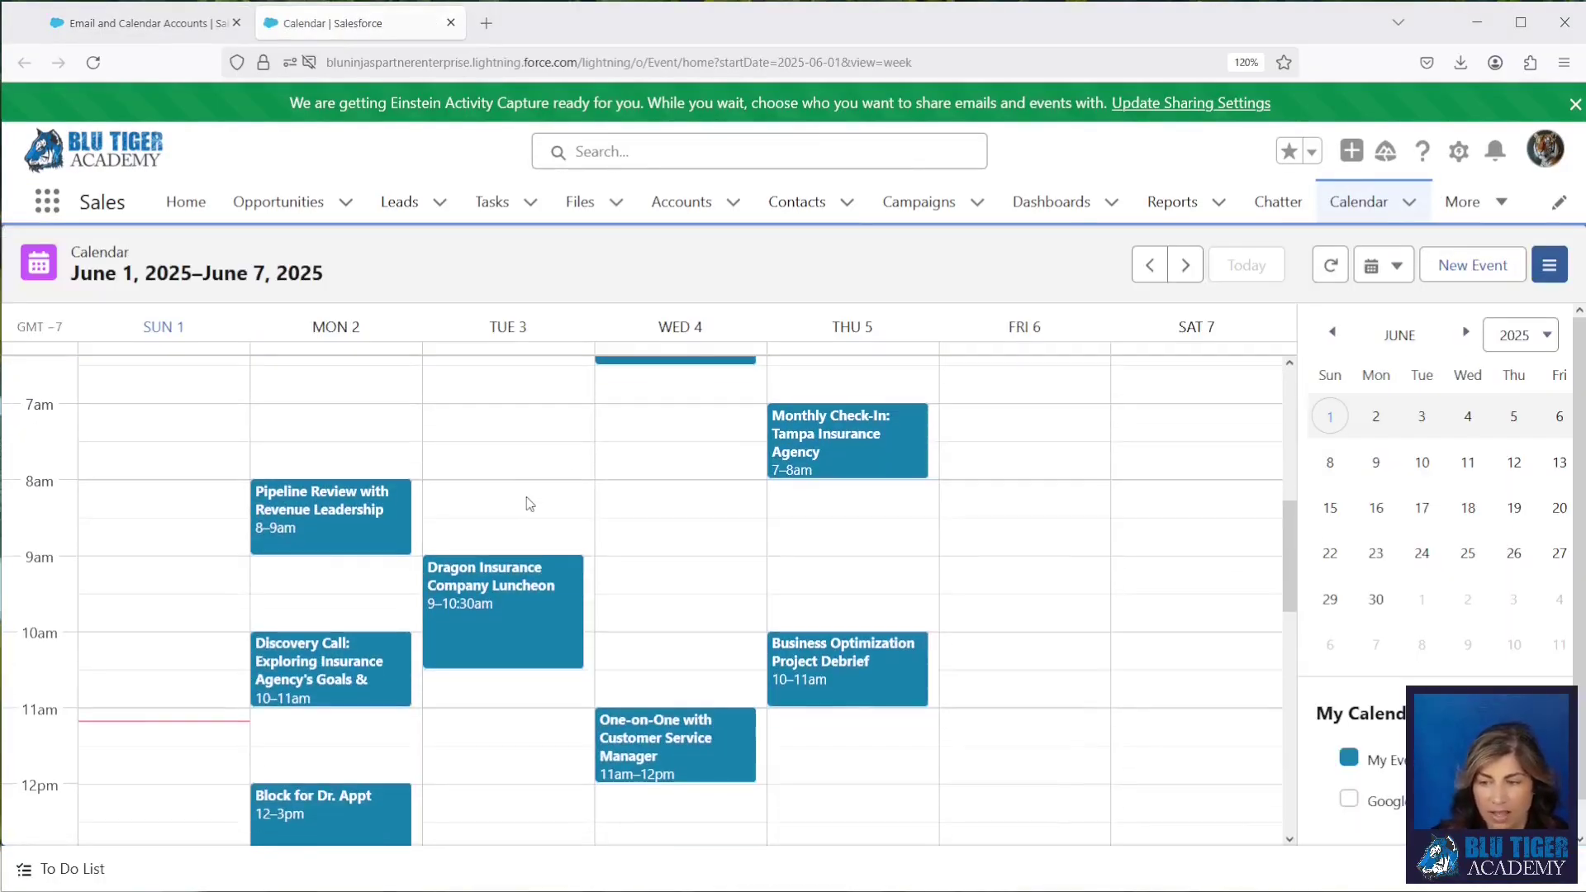
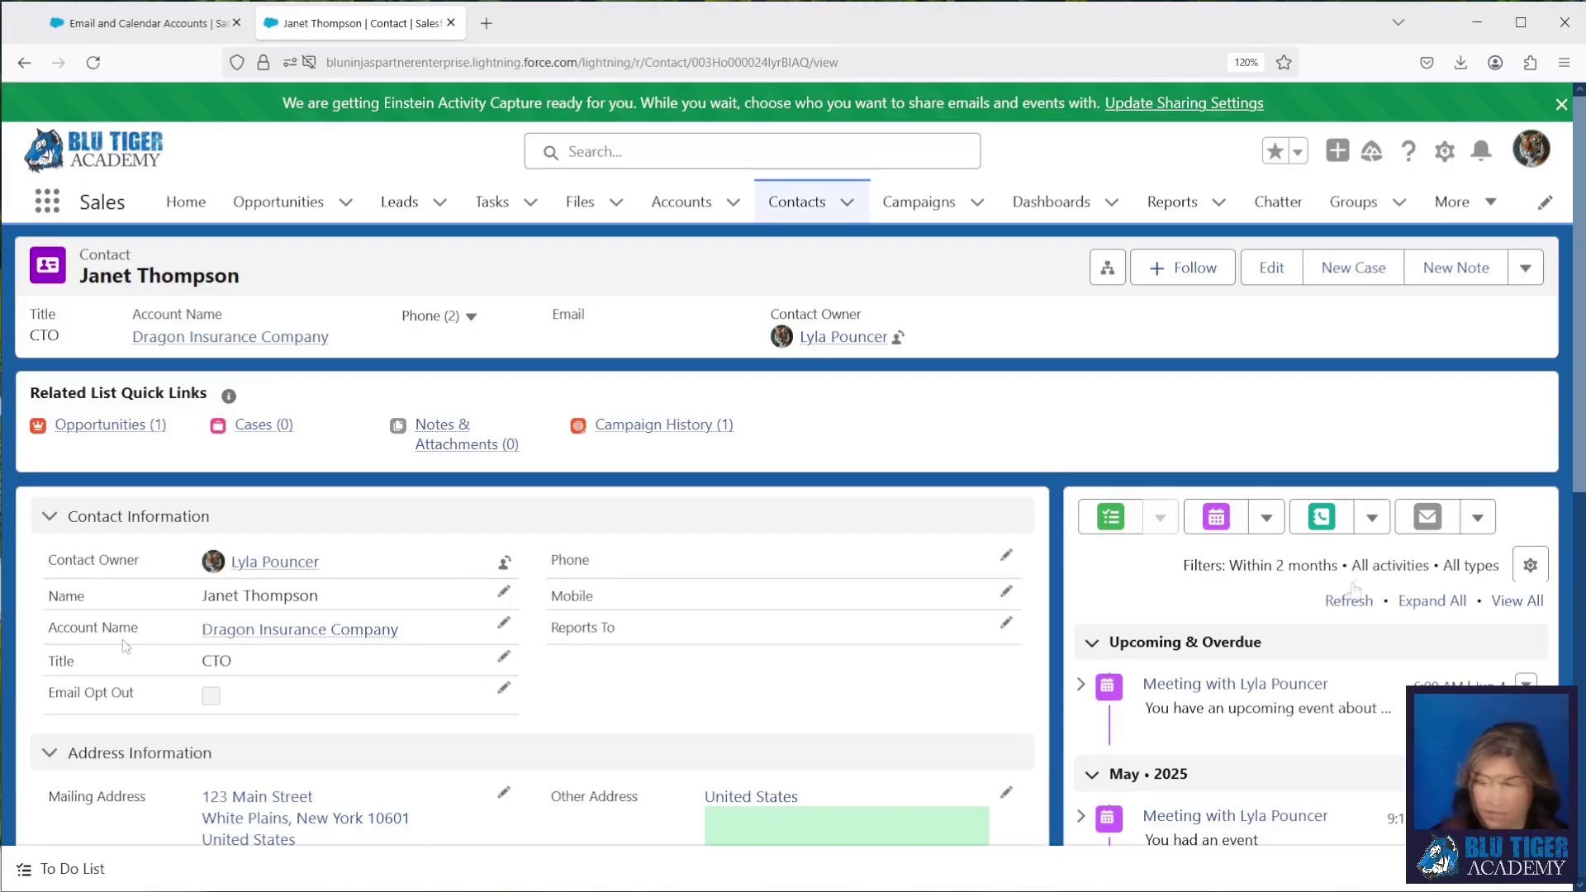
- Examine the captured meetings and emails in the CTO contact's activity timeline and open the "Re: Important Update" email
scroll(1352, 624, "down", 2)
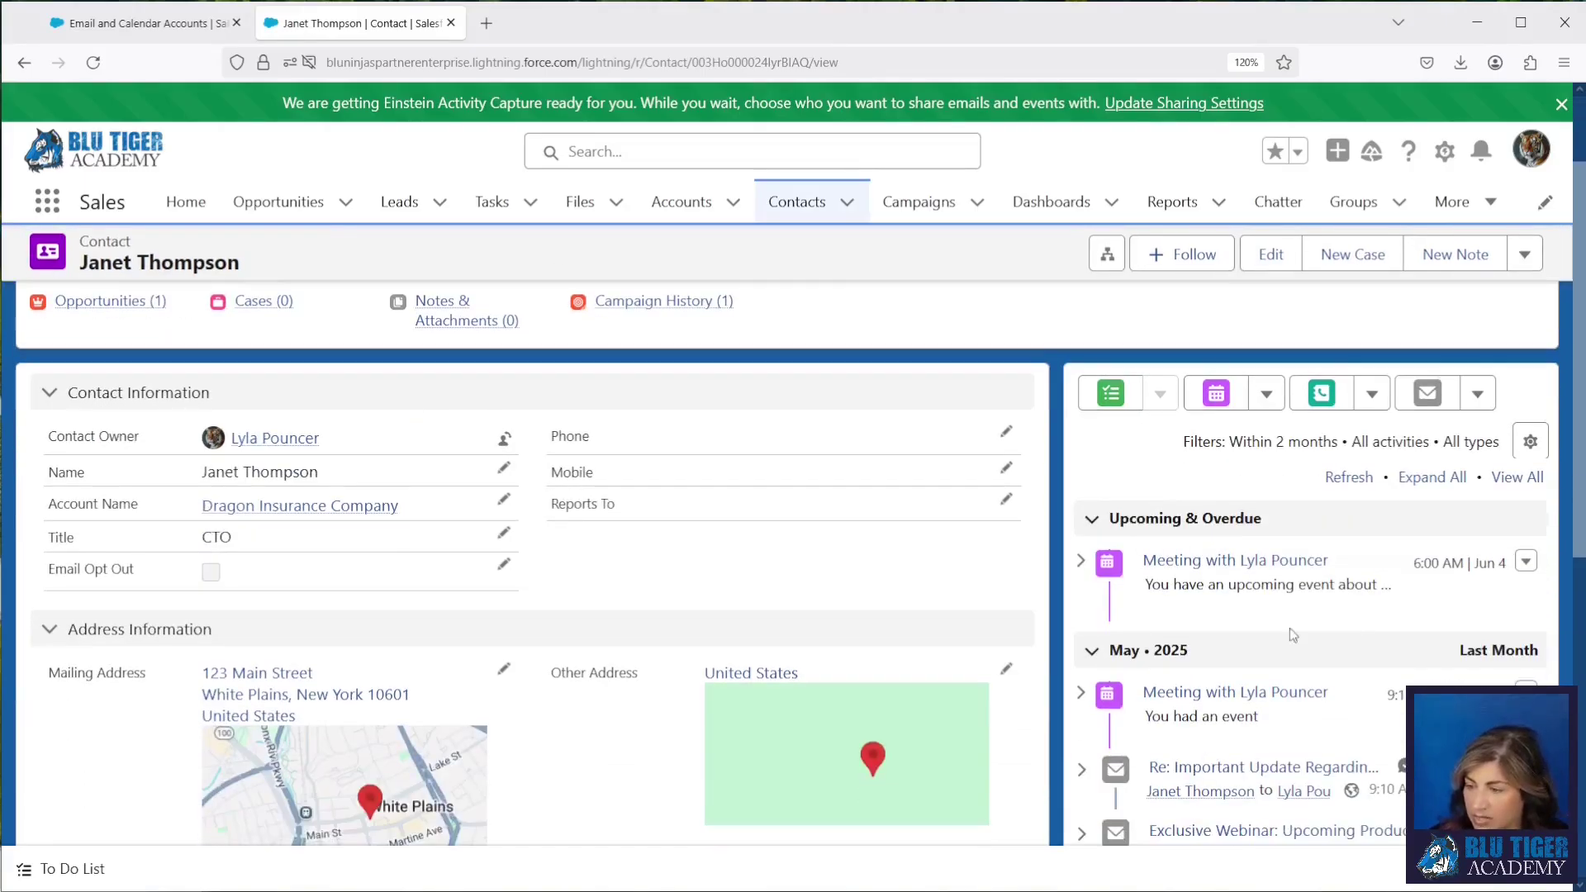
scroll(1292, 737, "down", 2)
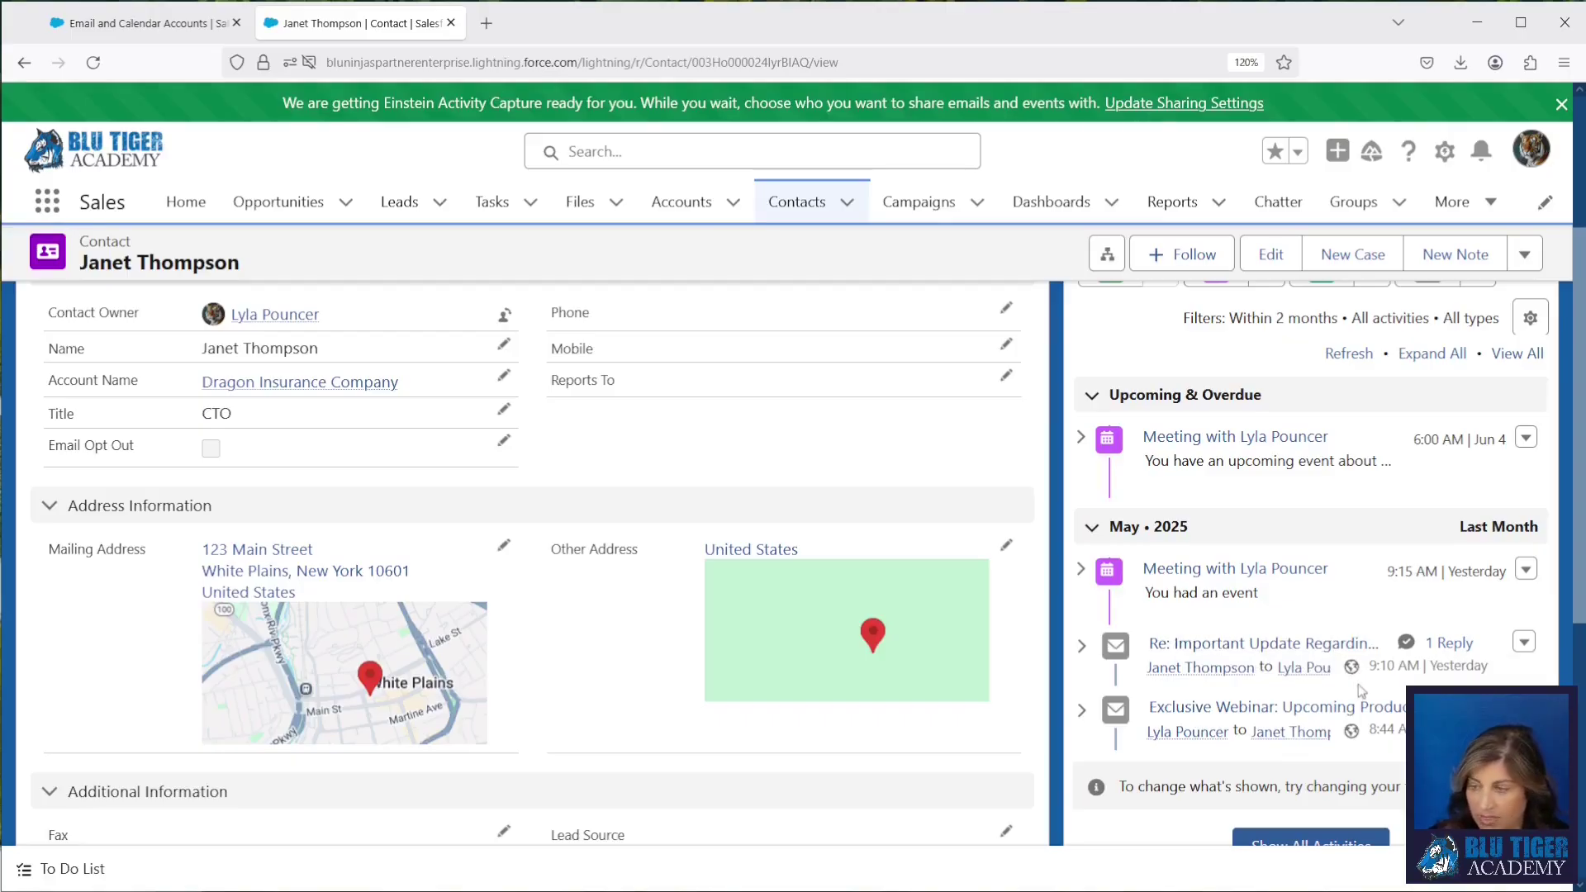
mouse_move(1364, 679)
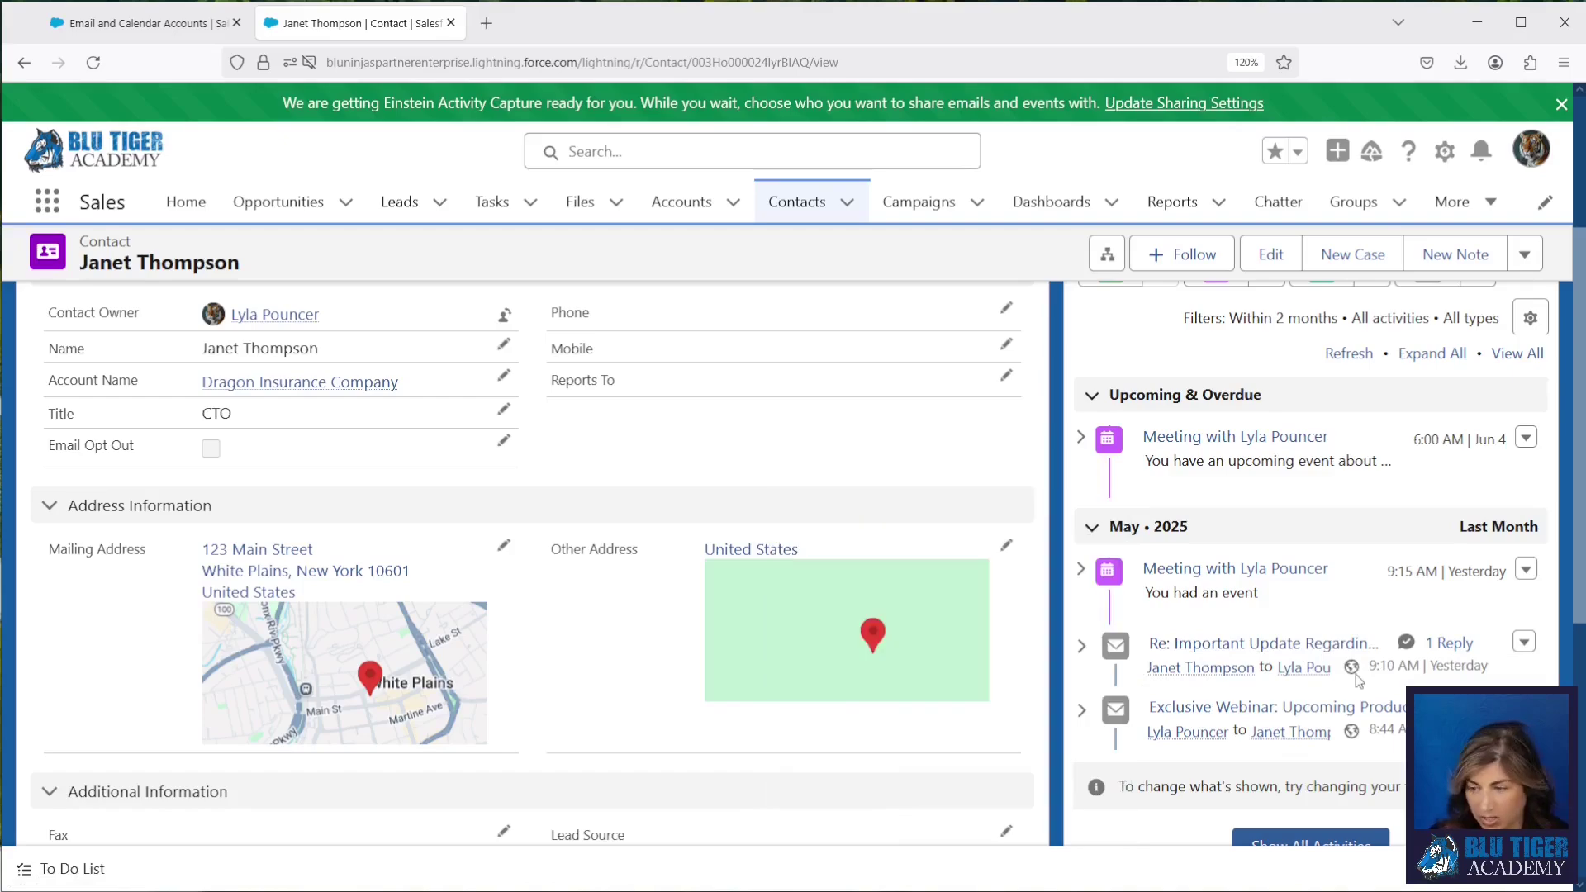
left_click(1299, 649)
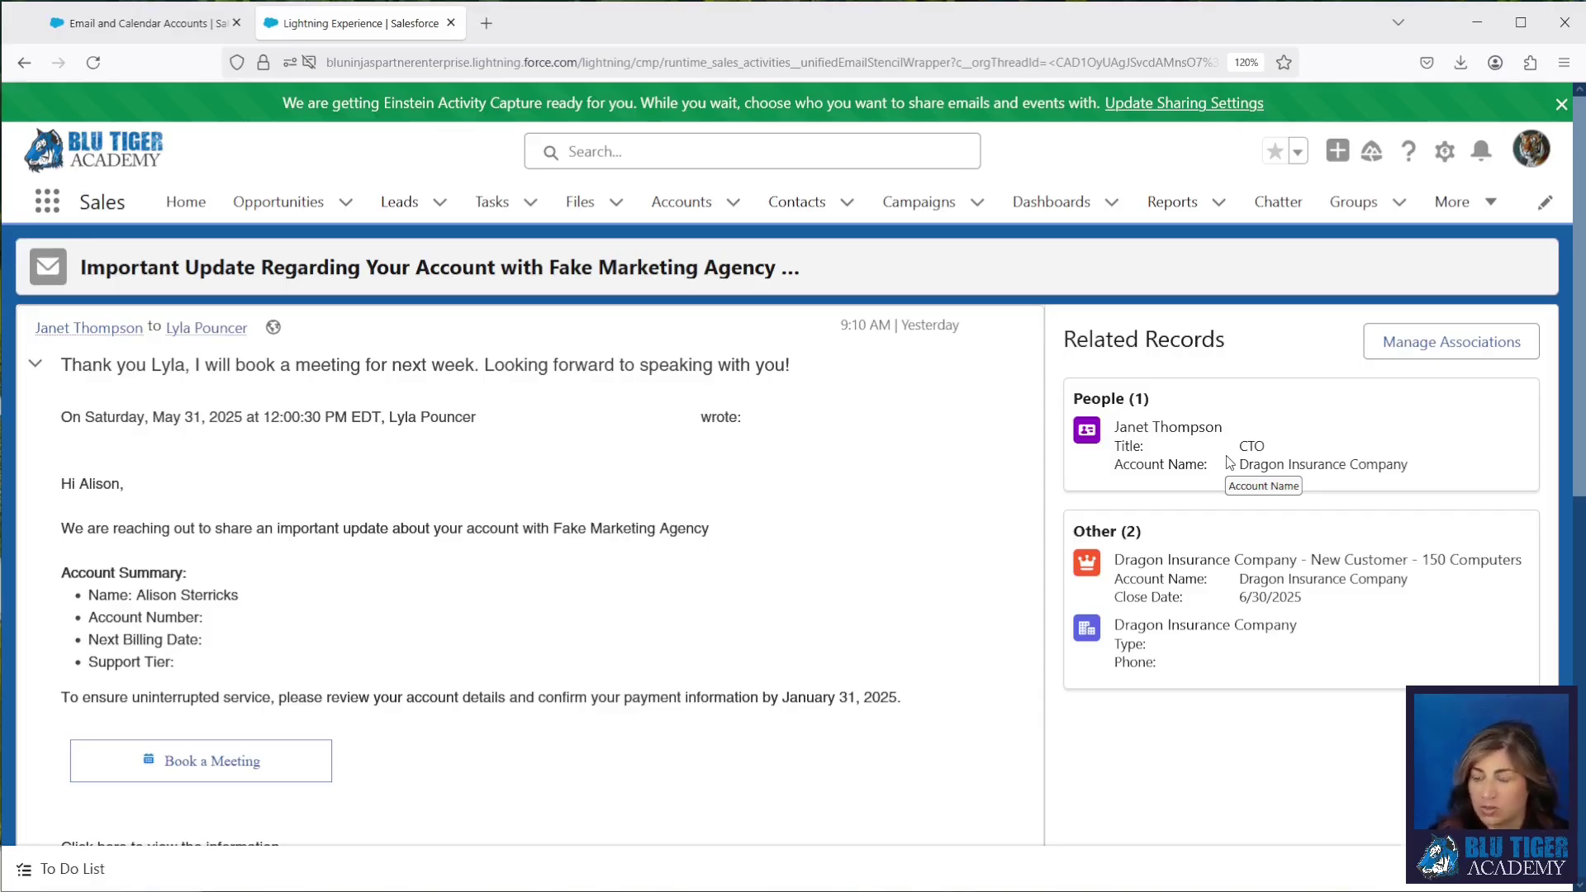
- Open the email's record associations for editing and try unselecting the Dragon Insurance Company - New Customer - 150 Computers opportunity
left_click(1437, 345)
scroll(1342, 541, "down", 3)
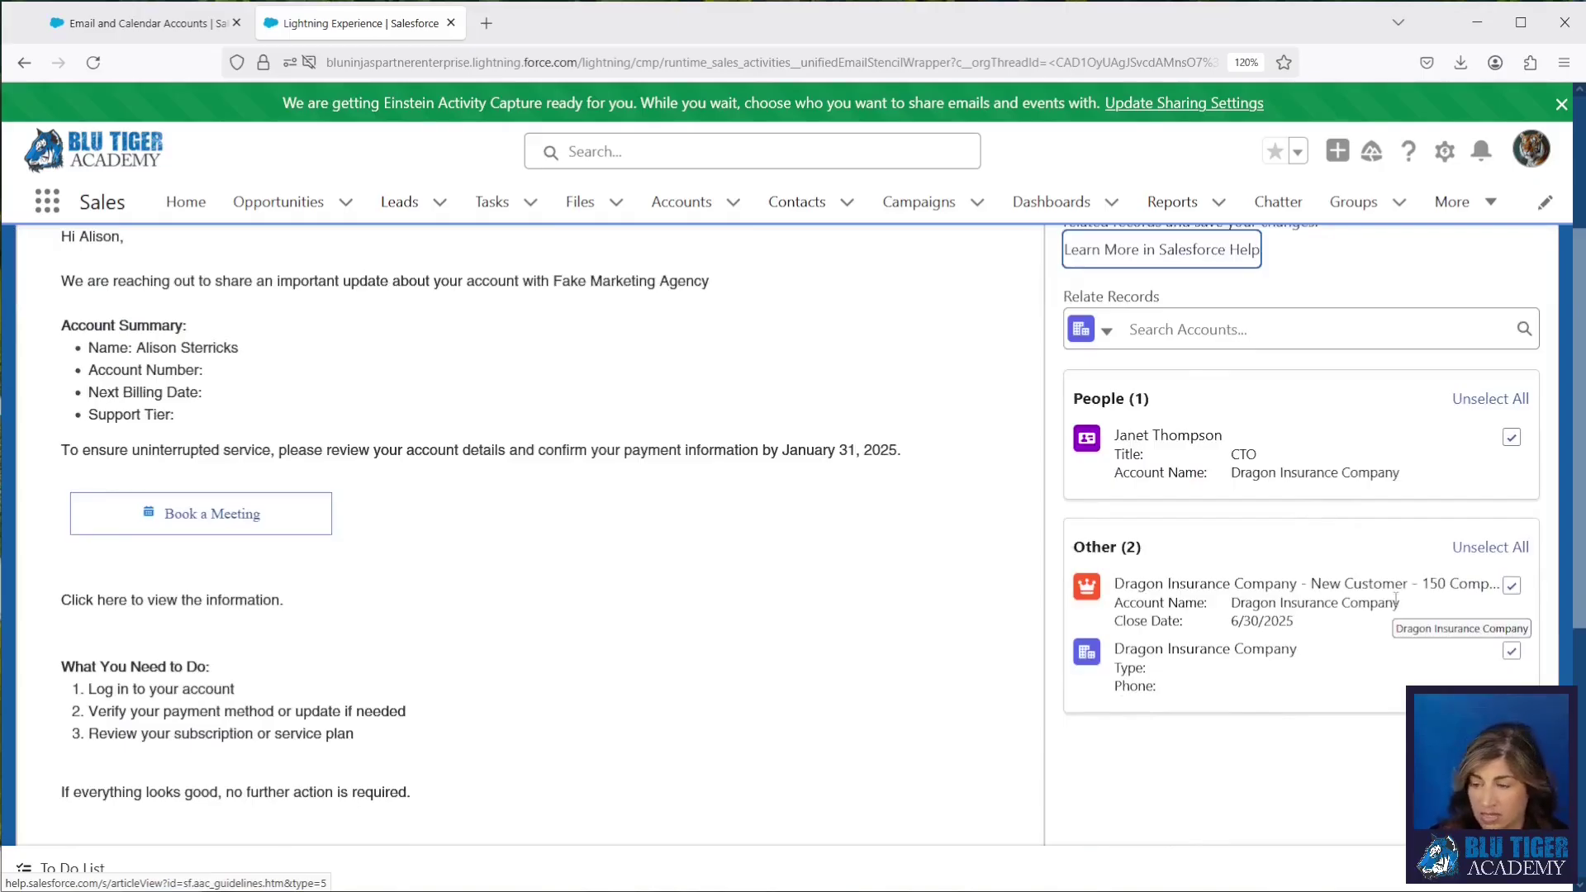
left_click(1512, 587)
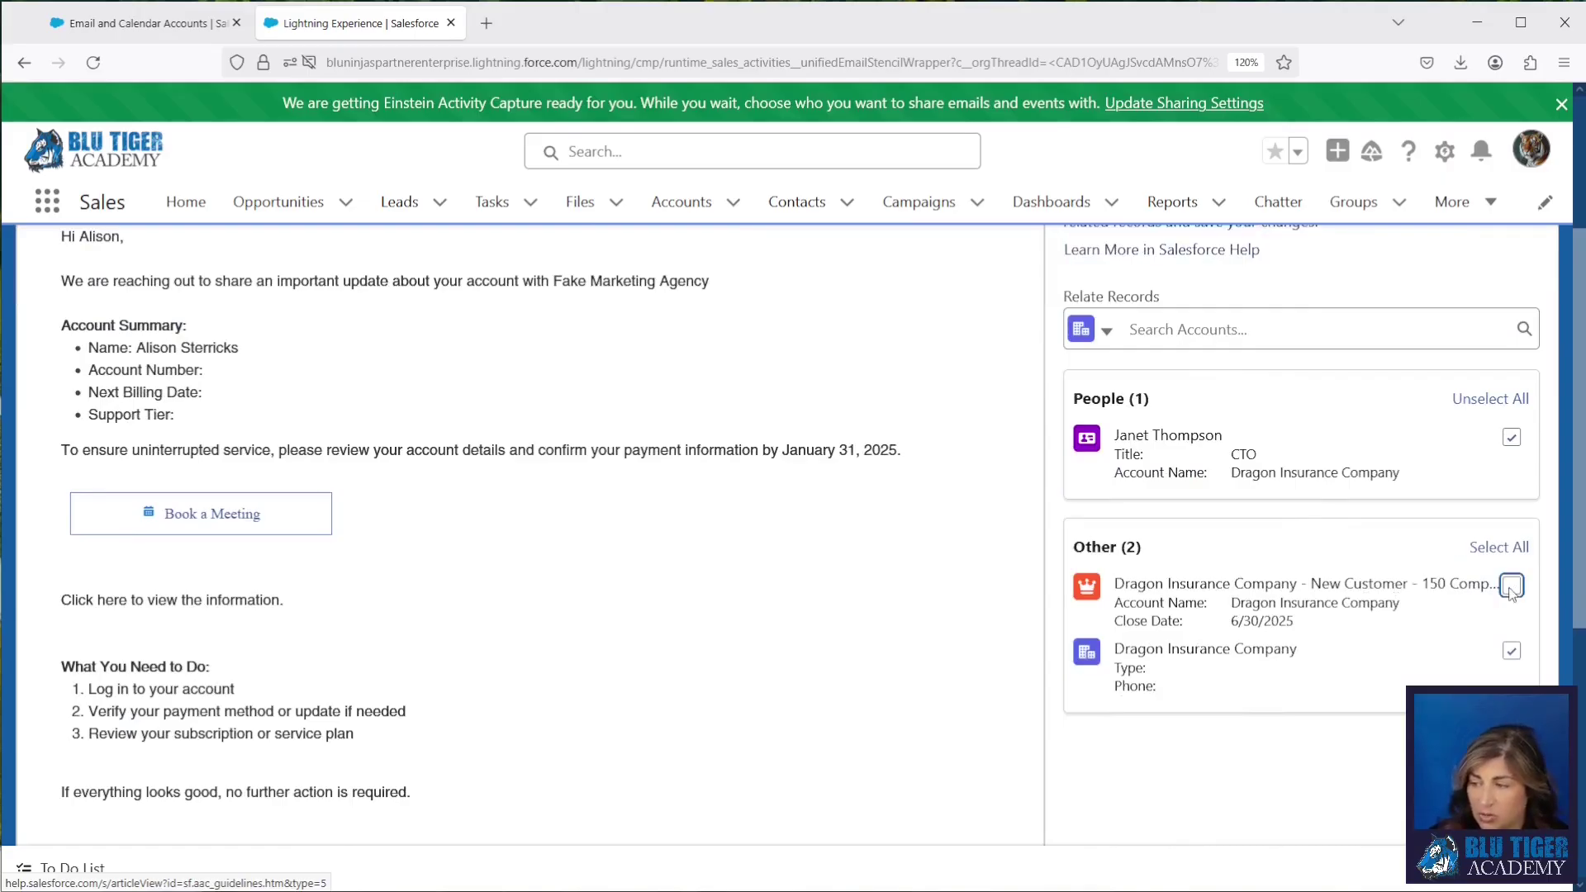
scroll(1479, 372, "up", 3)
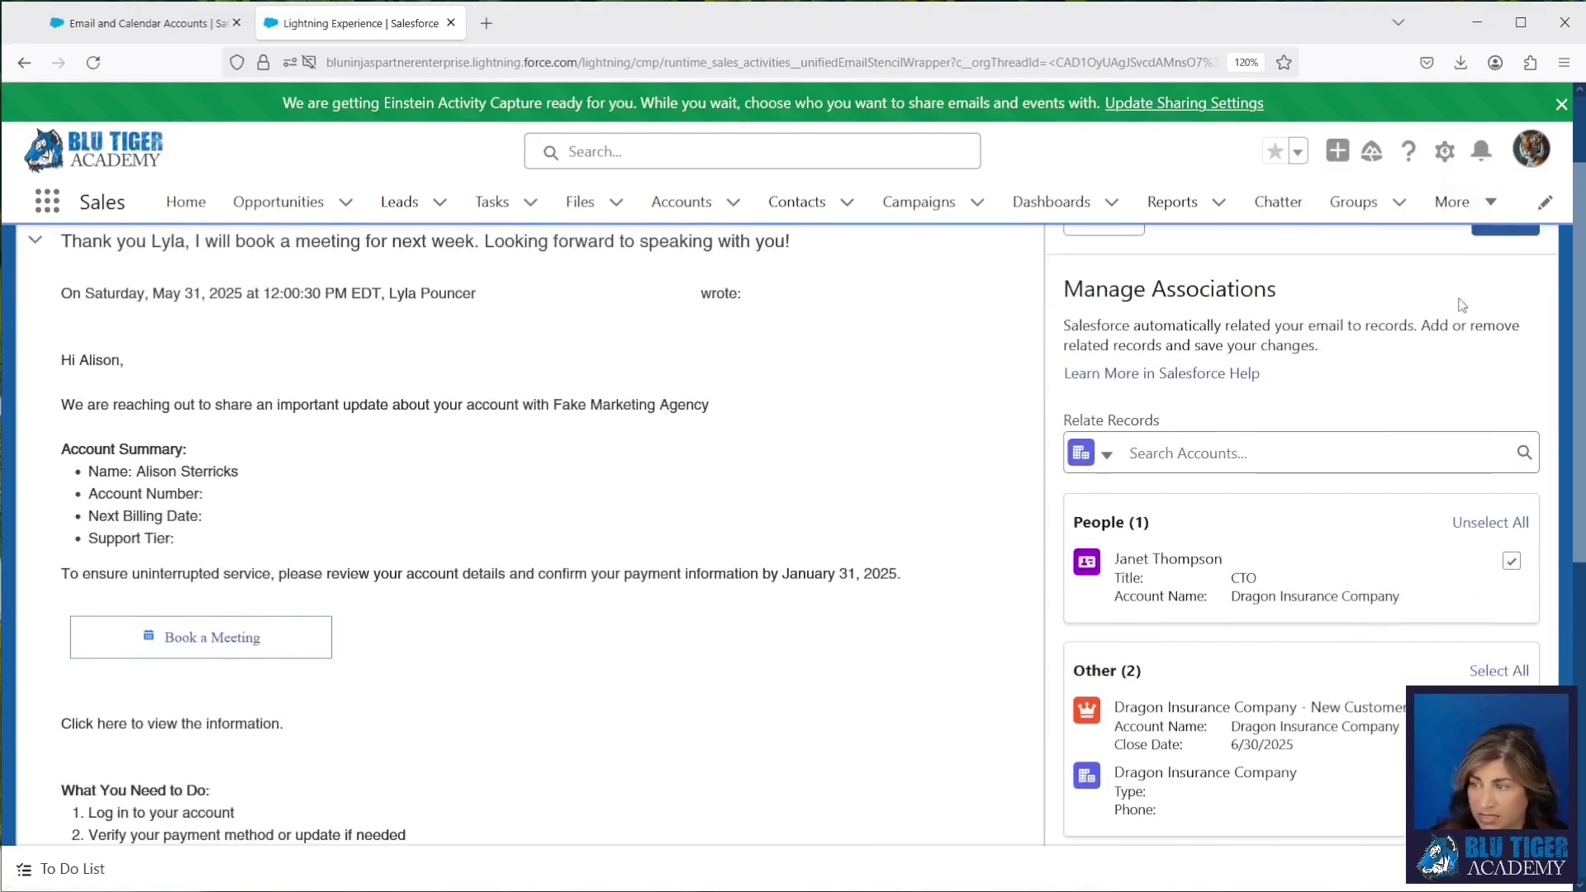
scroll(1462, 302, "up", 2)
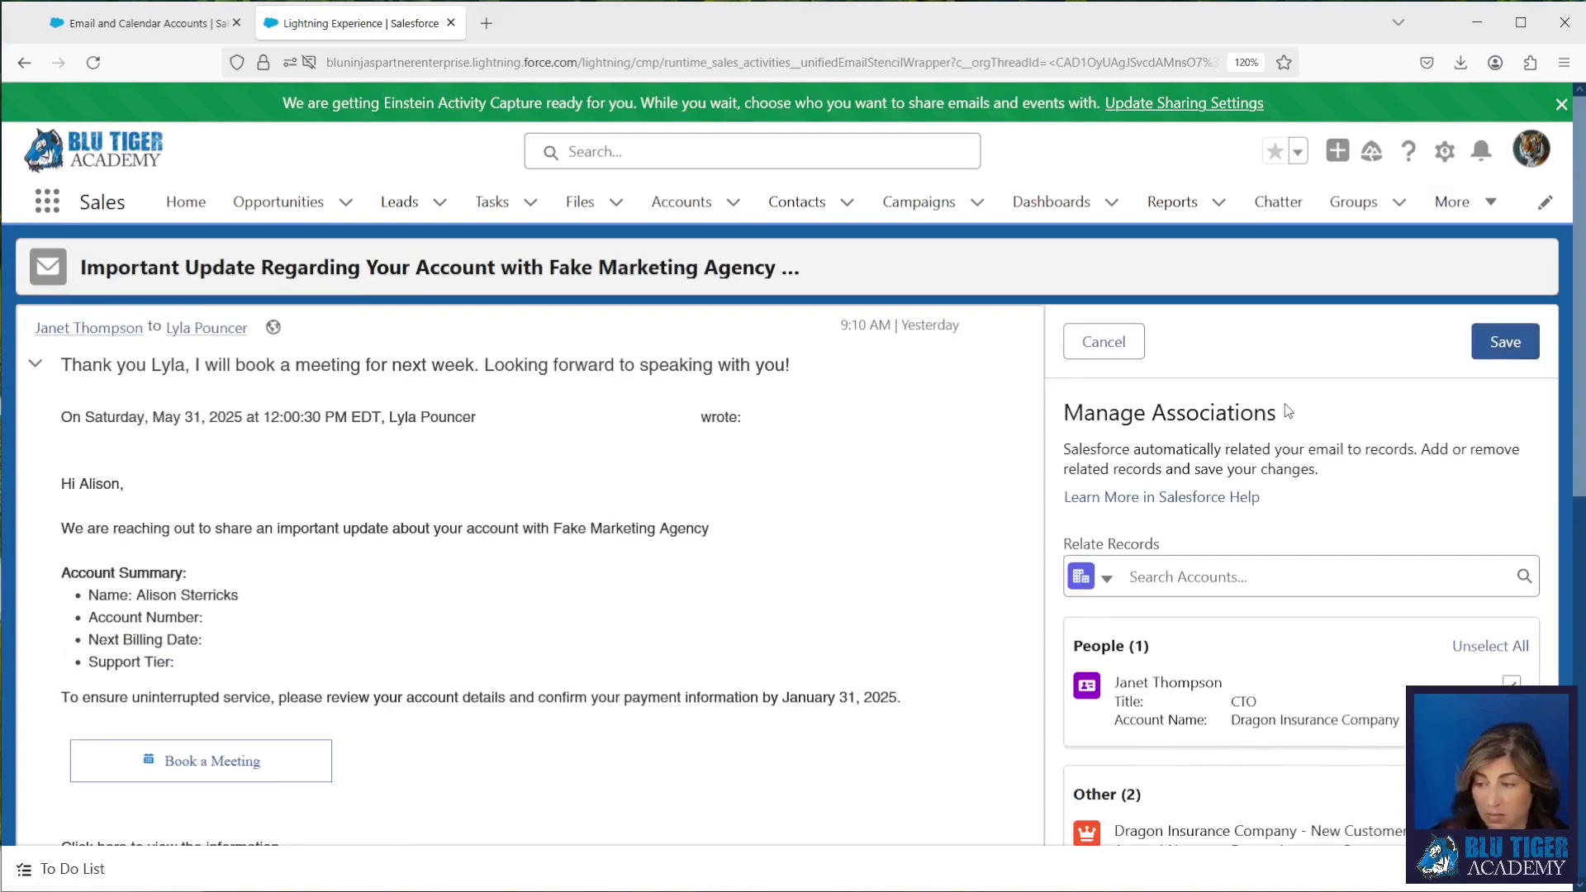
scroll(1282, 504, "down", 2)
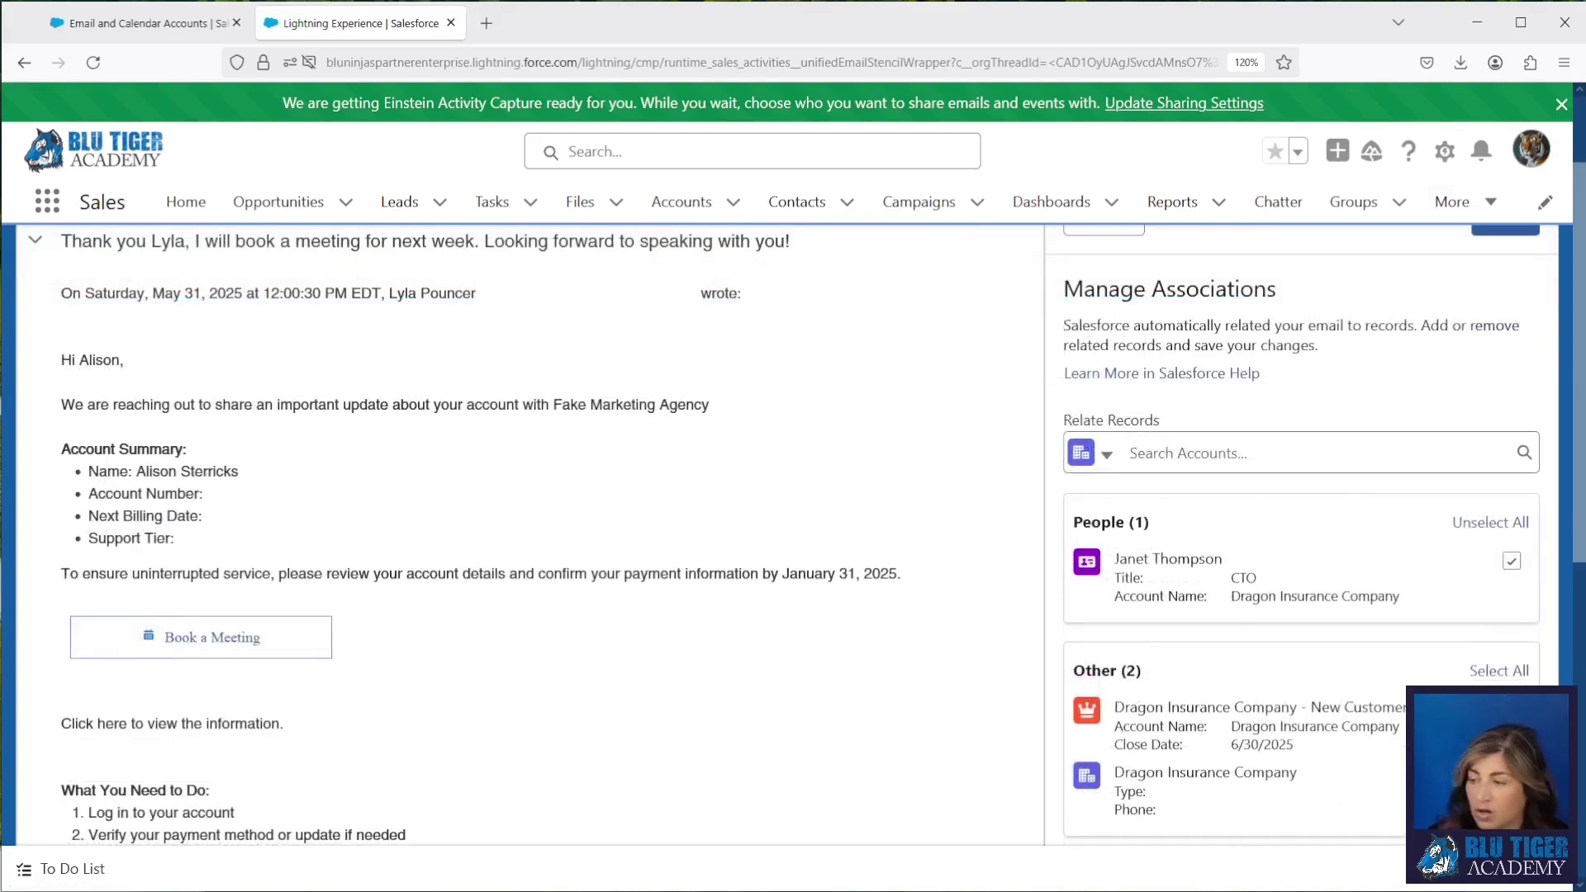
- Relate the email to an additional contact, the one from the Hintz-Streich account, and save the associations
left_click(1099, 454)
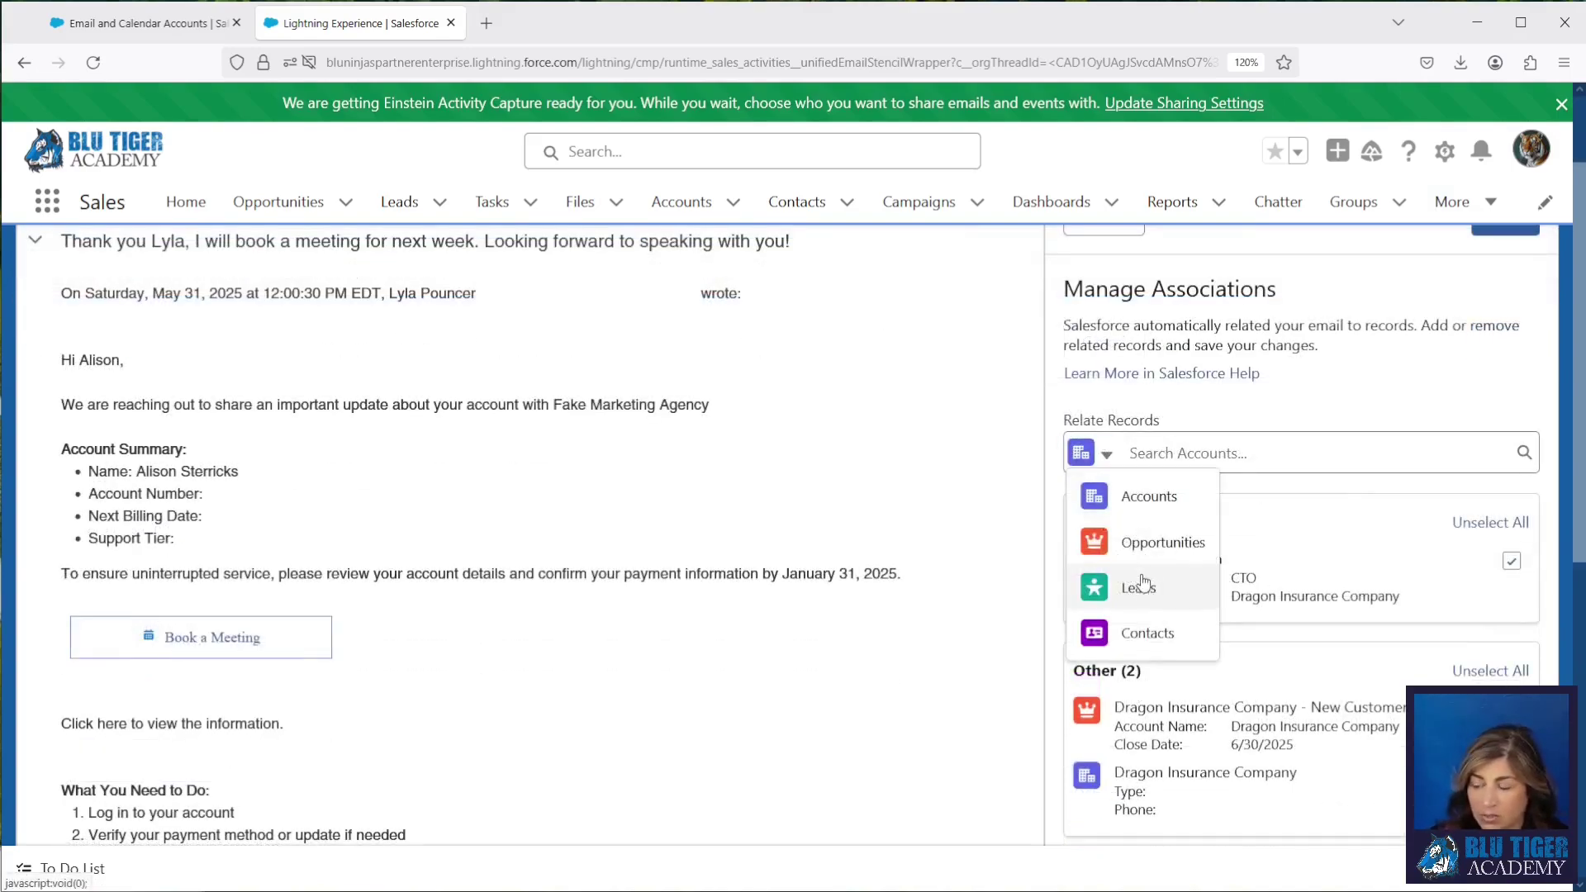
left_click(1148, 635)
left_click(1173, 454)
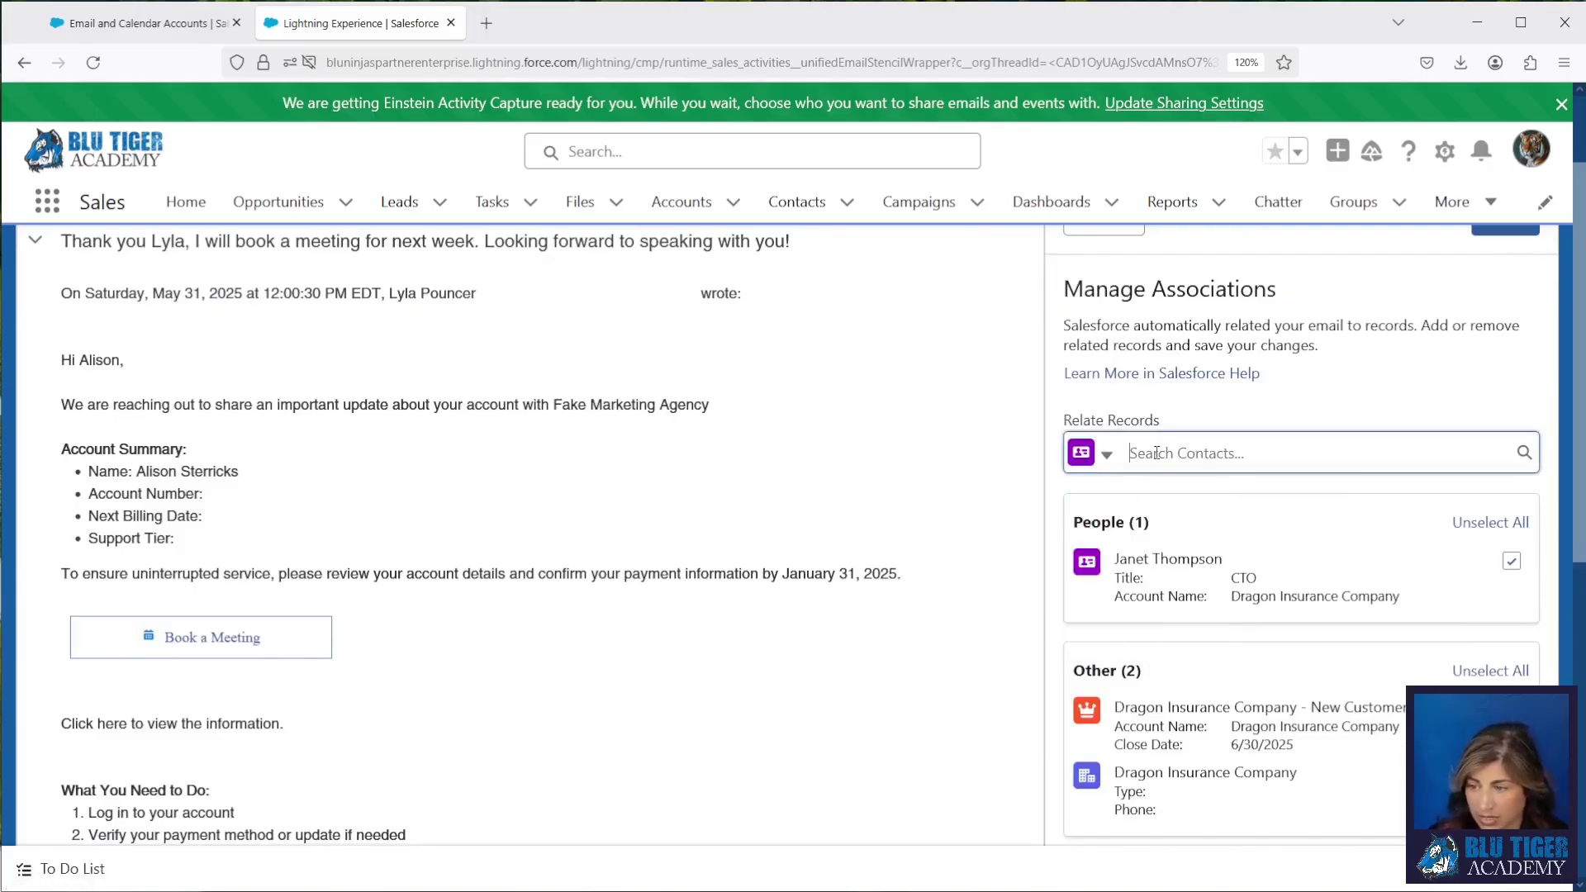
left_click(1157, 547)
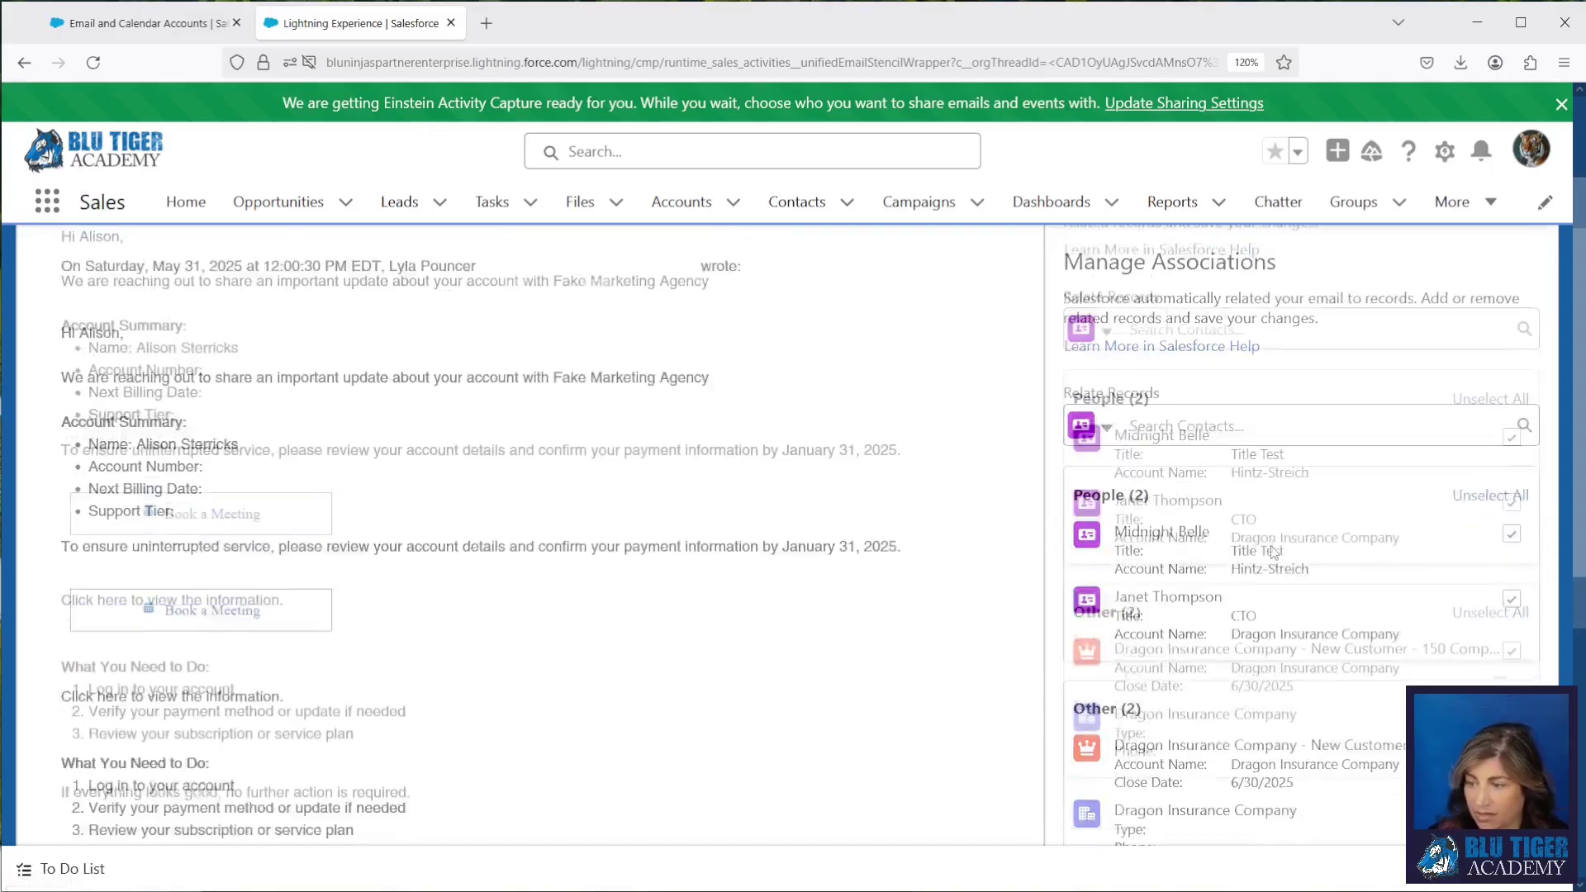
scroll(1272, 545, "down", 2)
scroll(1272, 545, "up", 3)
left_click(1502, 343)
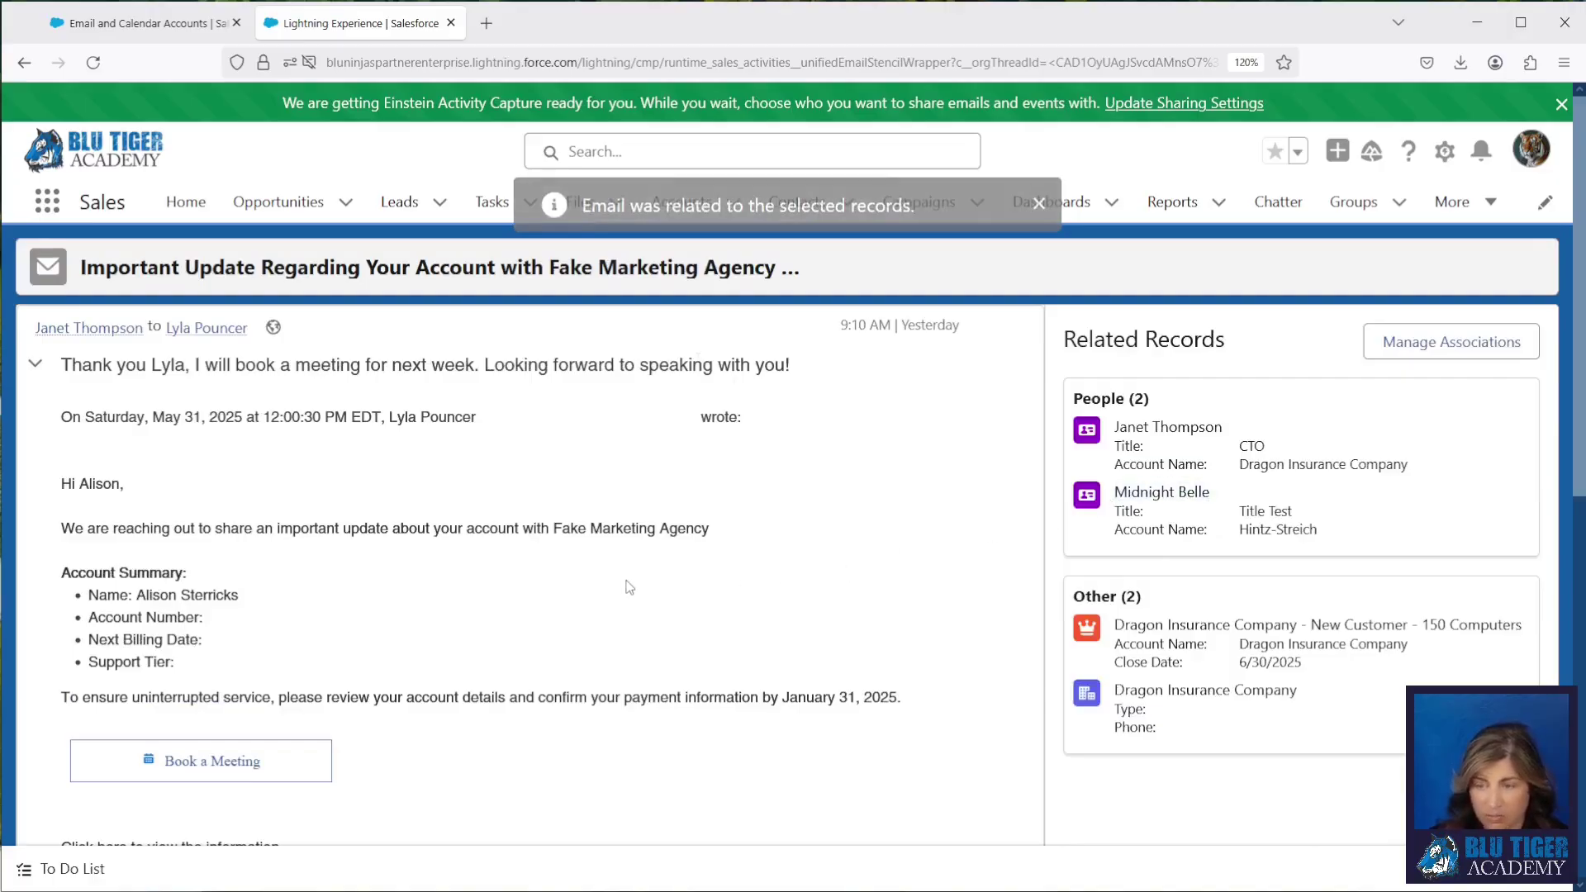
- Return to the contact record and check the association actions offered for the "Re: Important Update" email without applying one
left_click(23, 64)
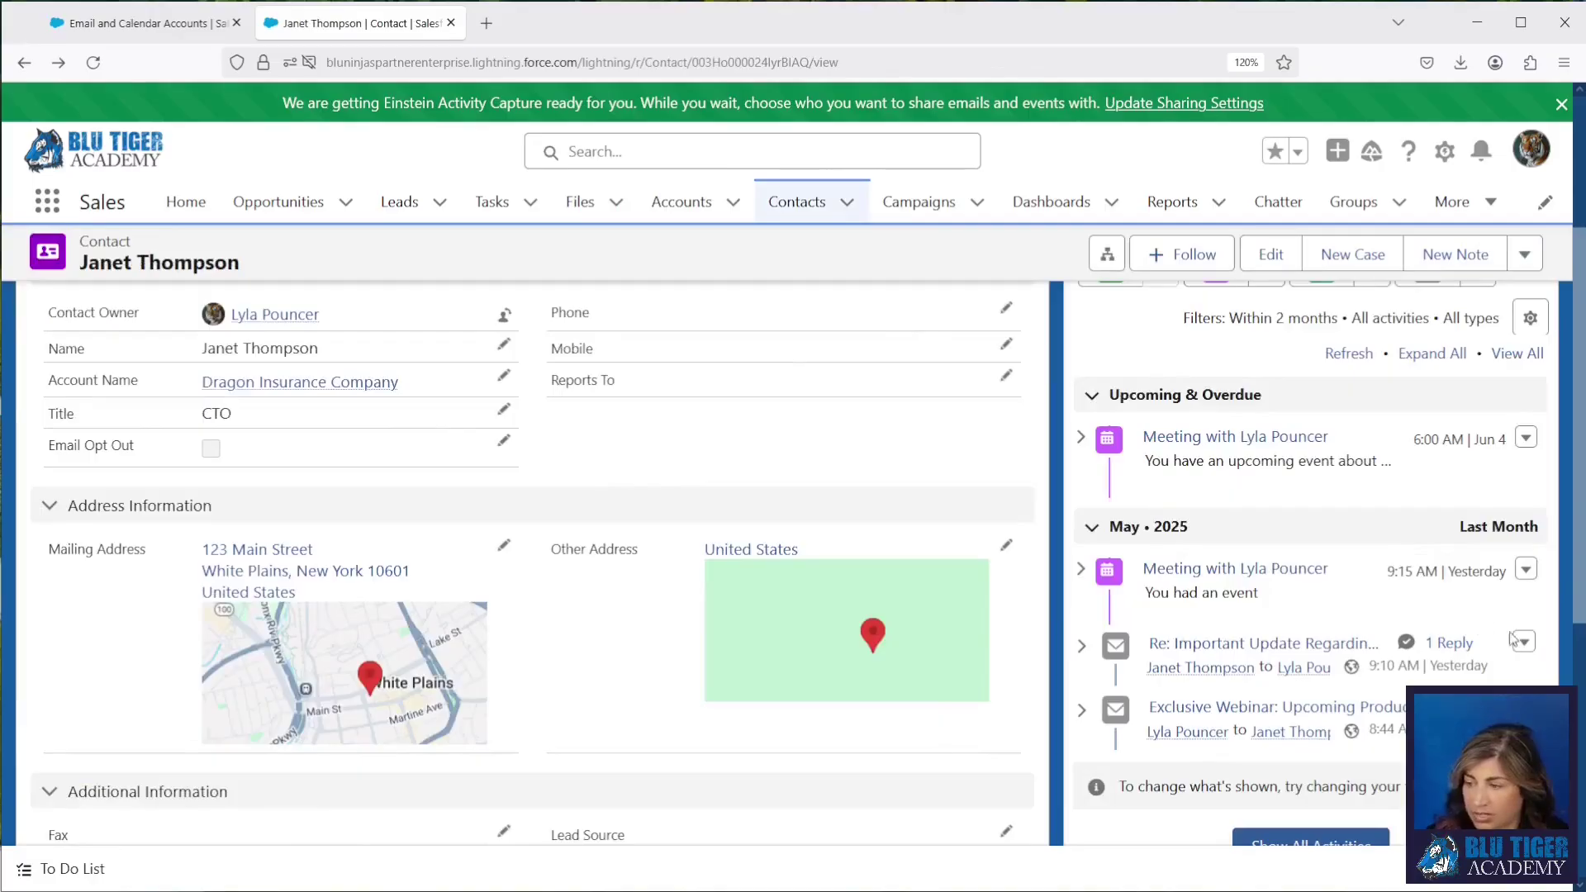
left_click(1524, 643)
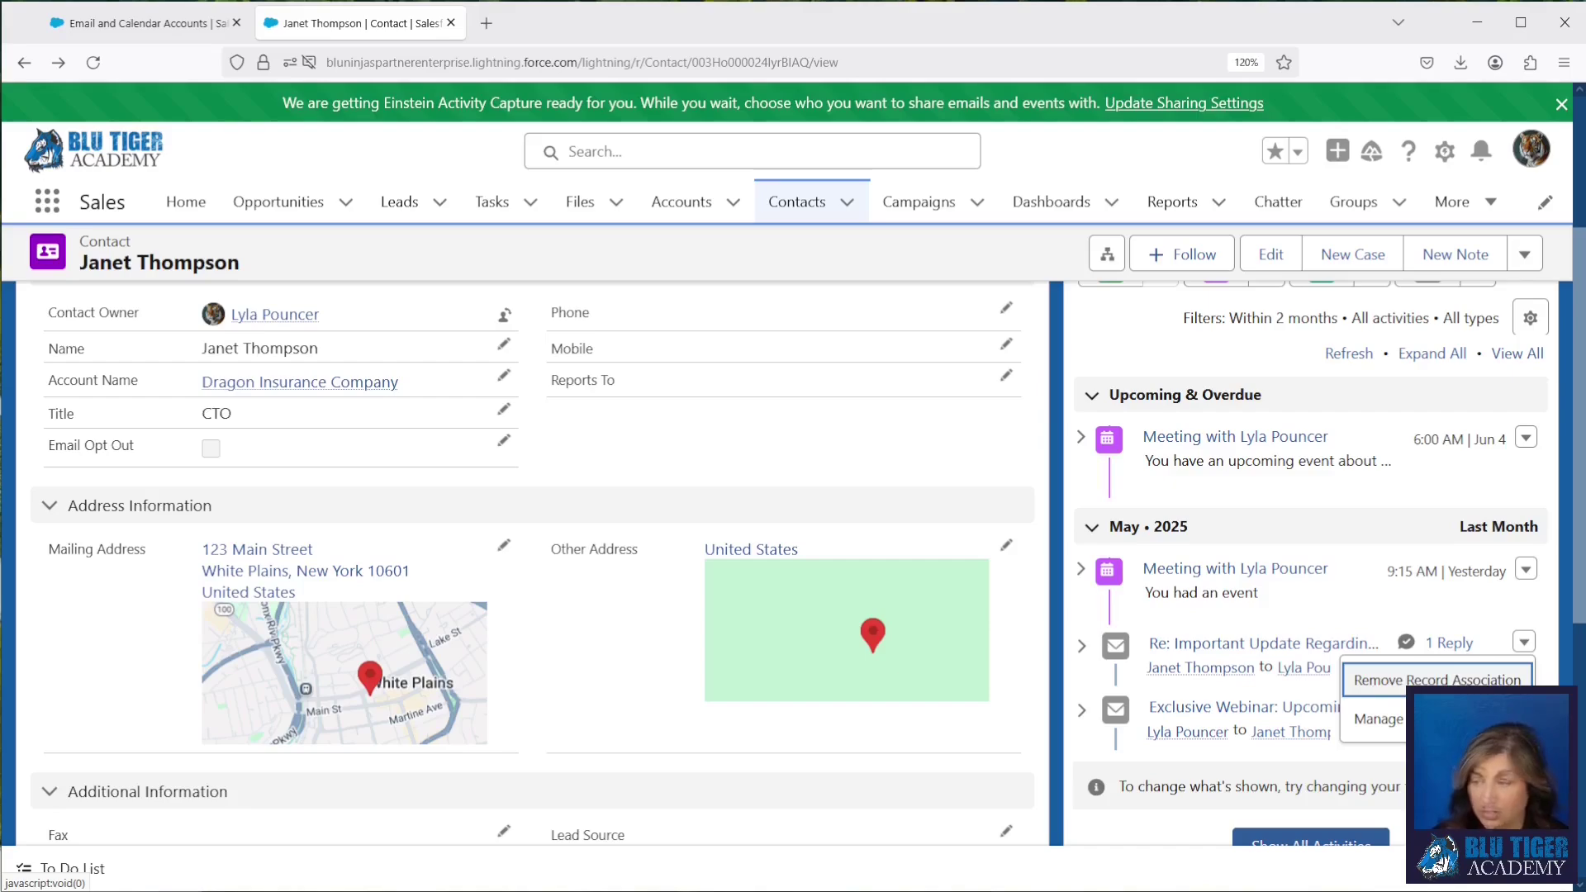
key("Down")
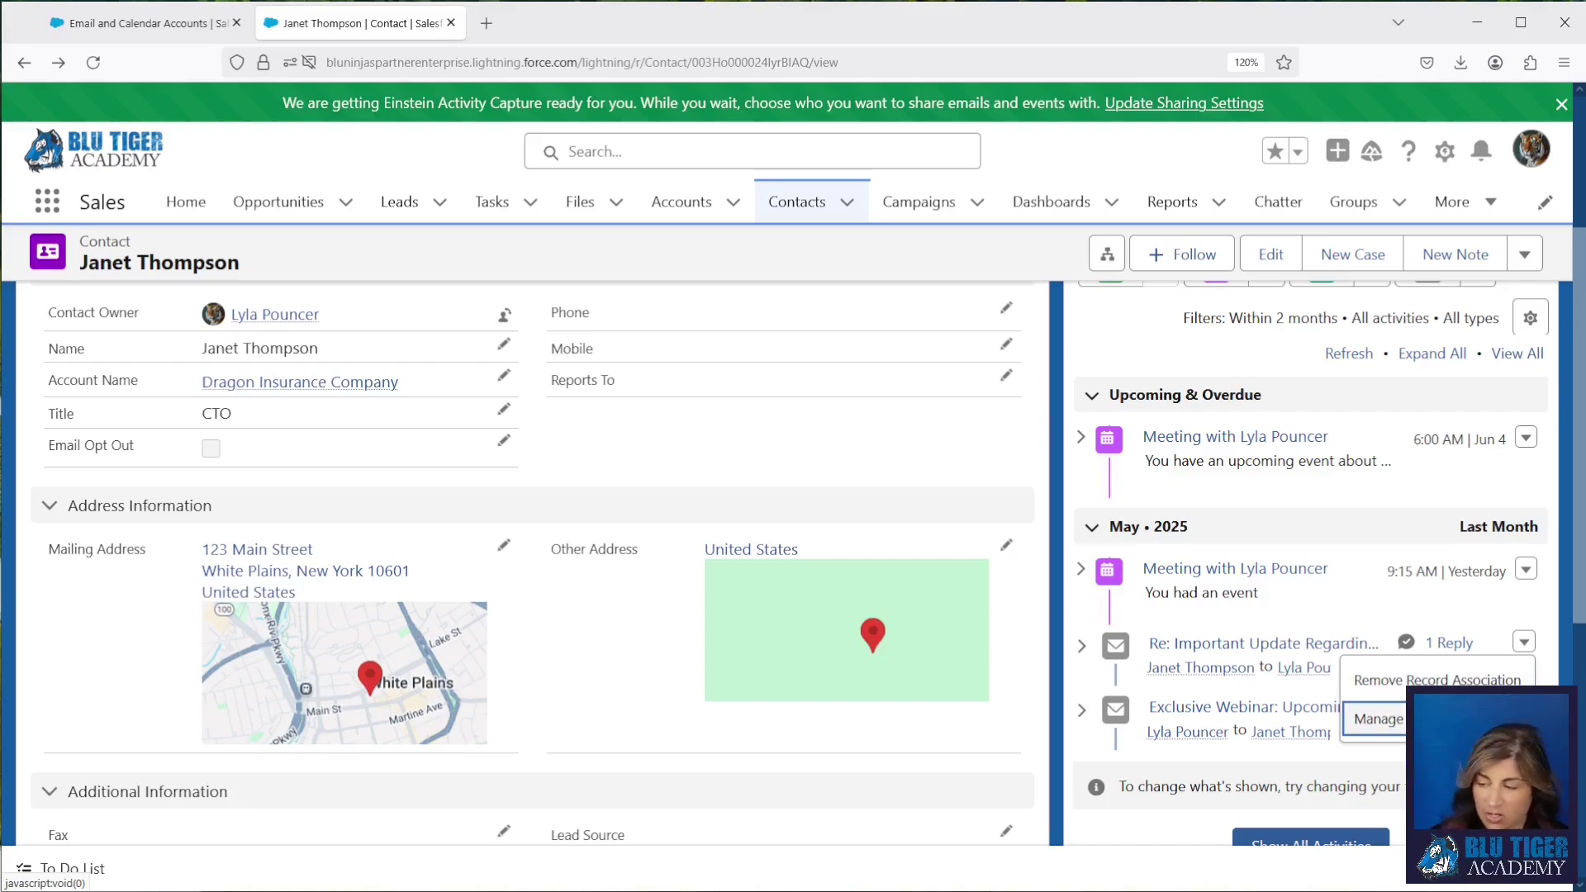
key("Escape")
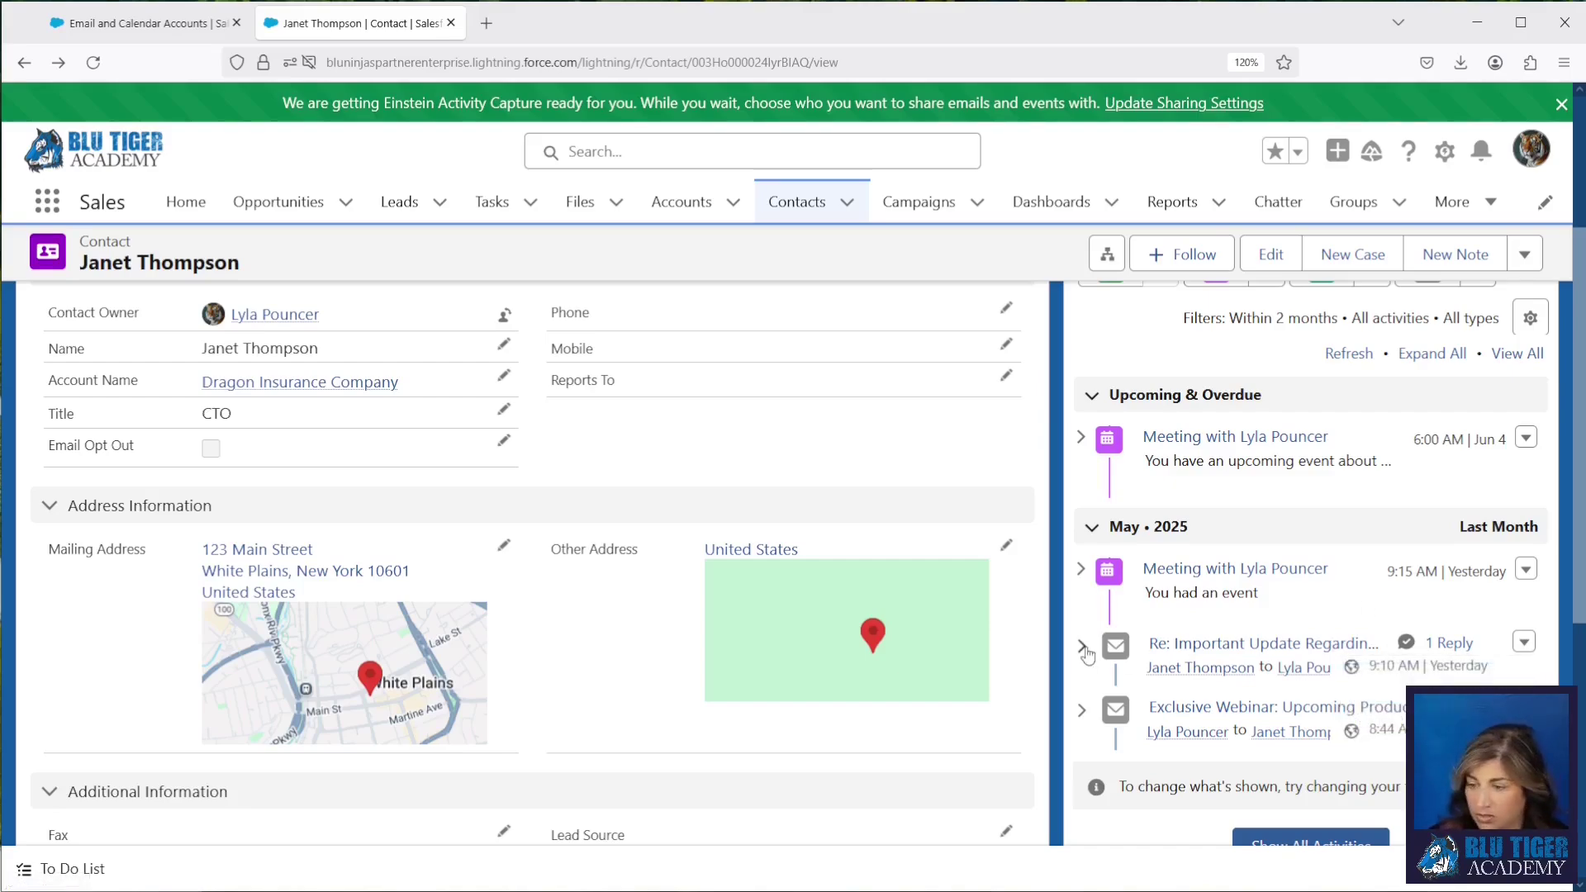
- Expand the "Re: Important Update" email thread in the activity timeline, examine its messages and sharing option, and collapse it again
left_click(1082, 646)
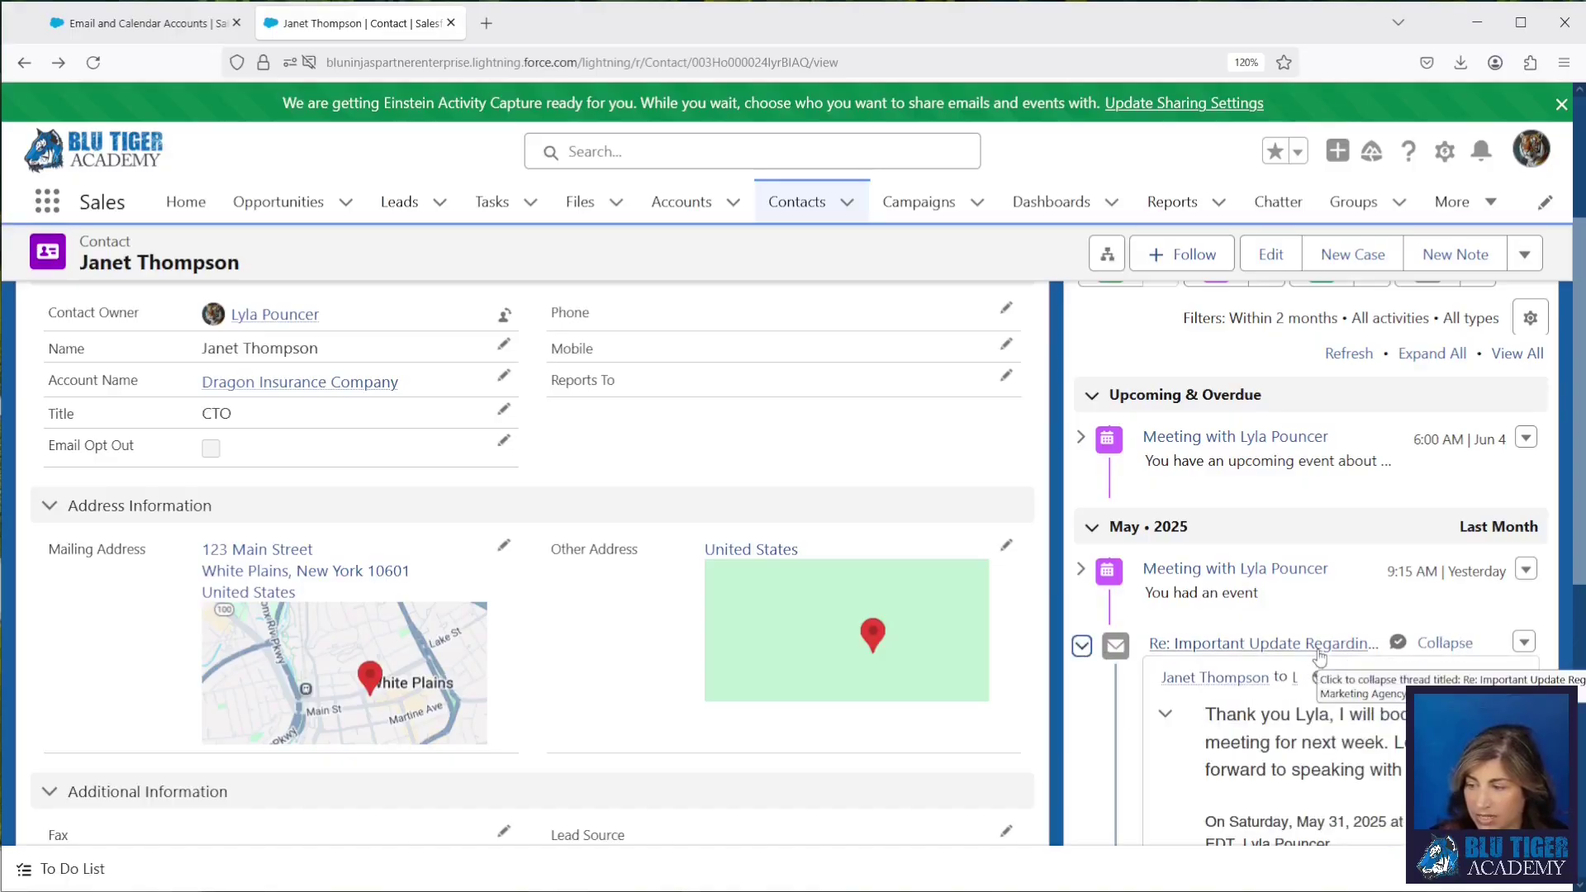
scroll(1429, 653, "down", 5)
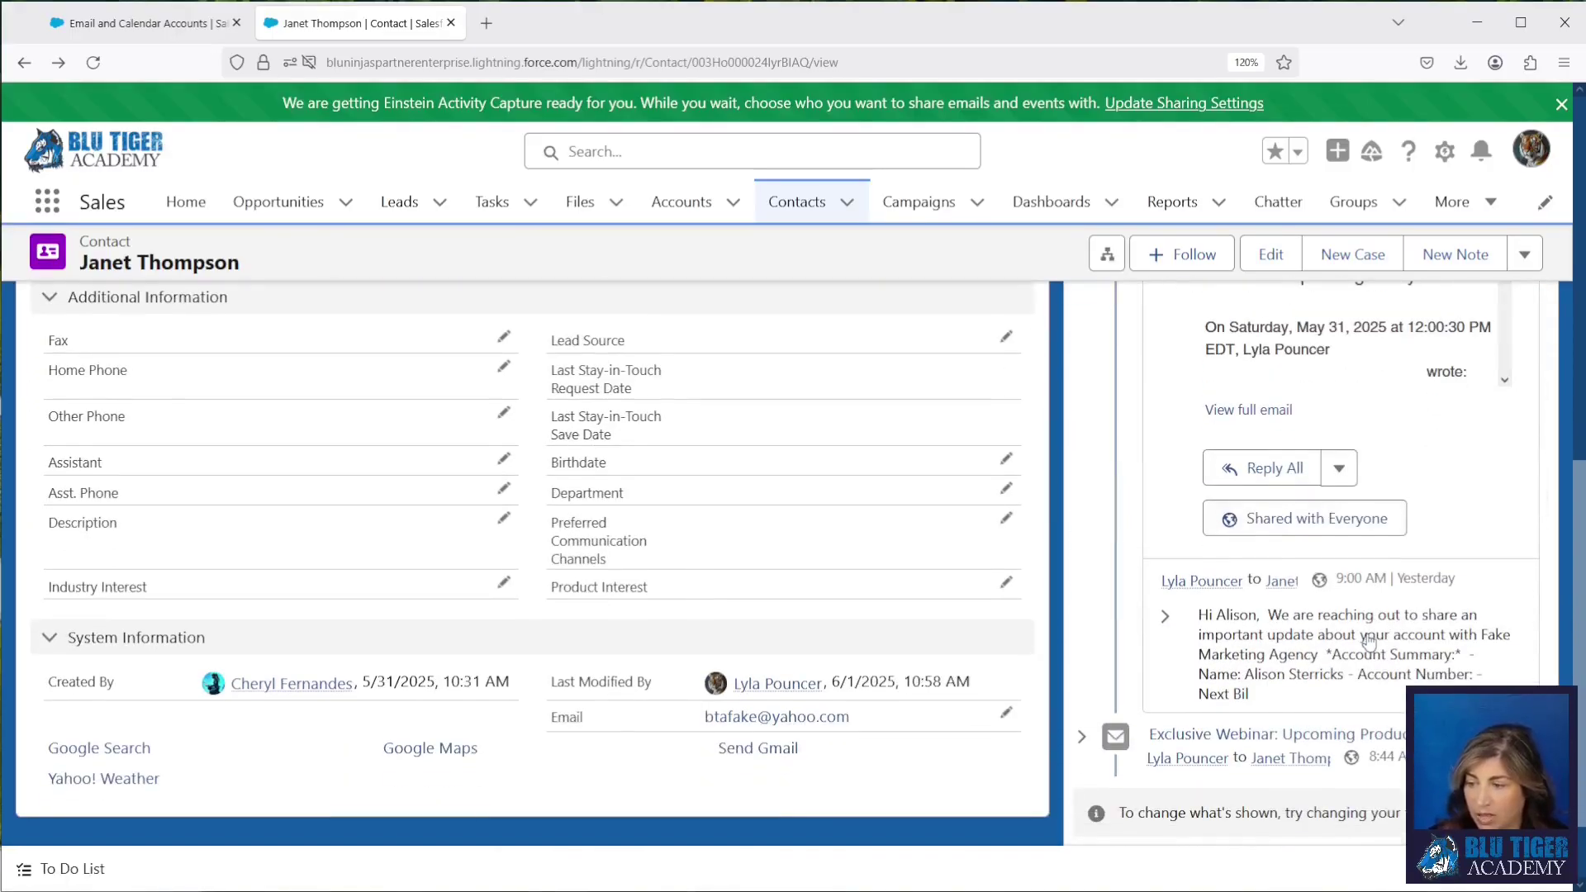
scroll(1321, 578, "up", 3)
left_click(1079, 403)
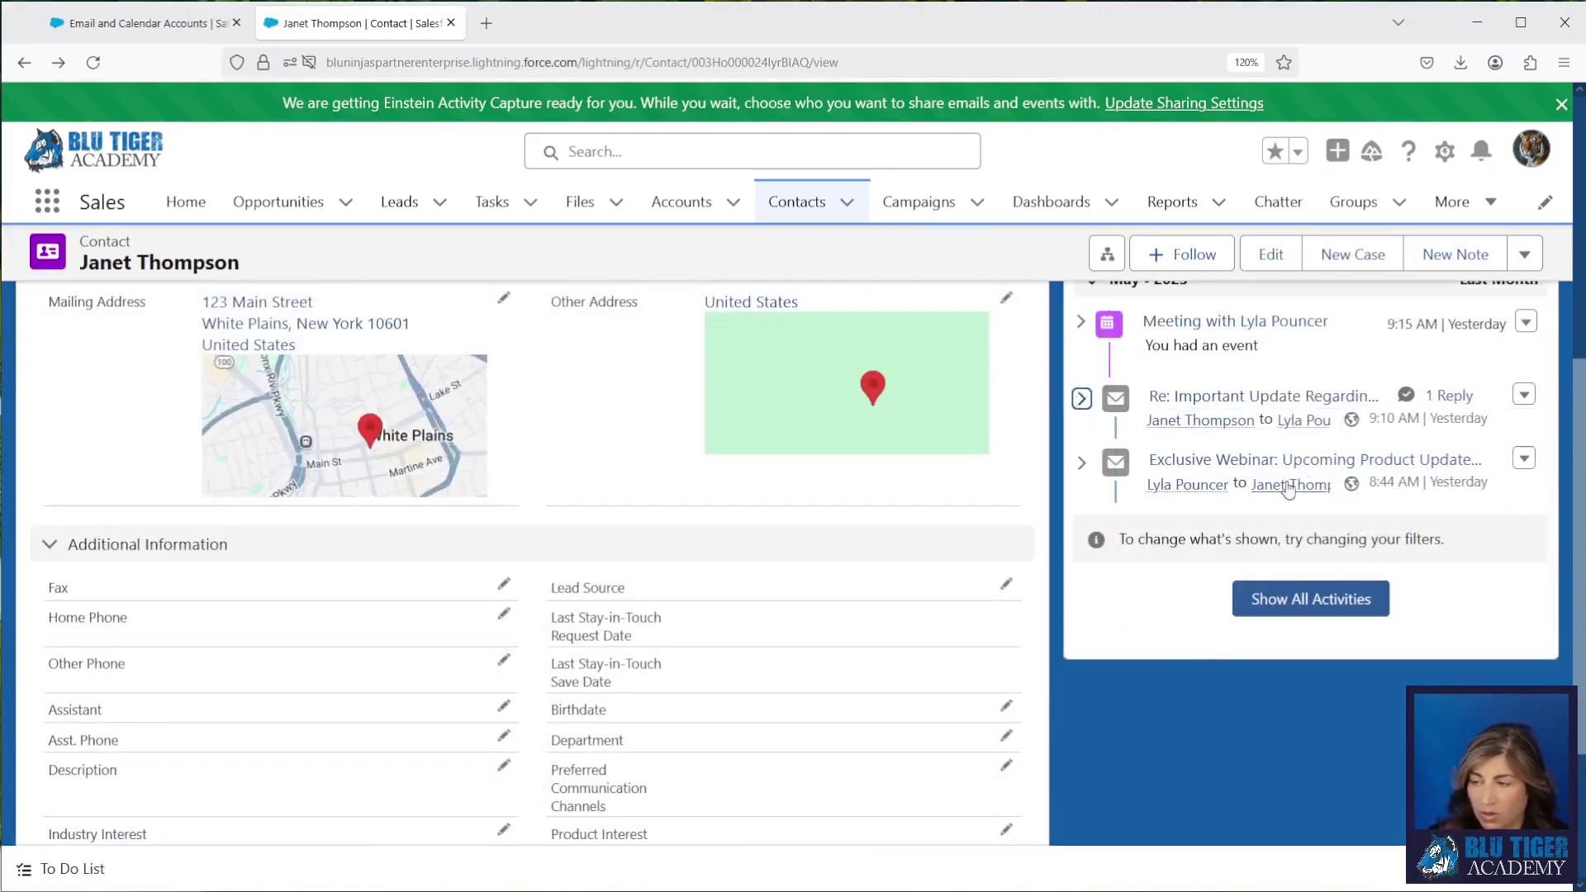
scroll(1306, 489, "up", 2)
scroll(1305, 489, "up", 4)
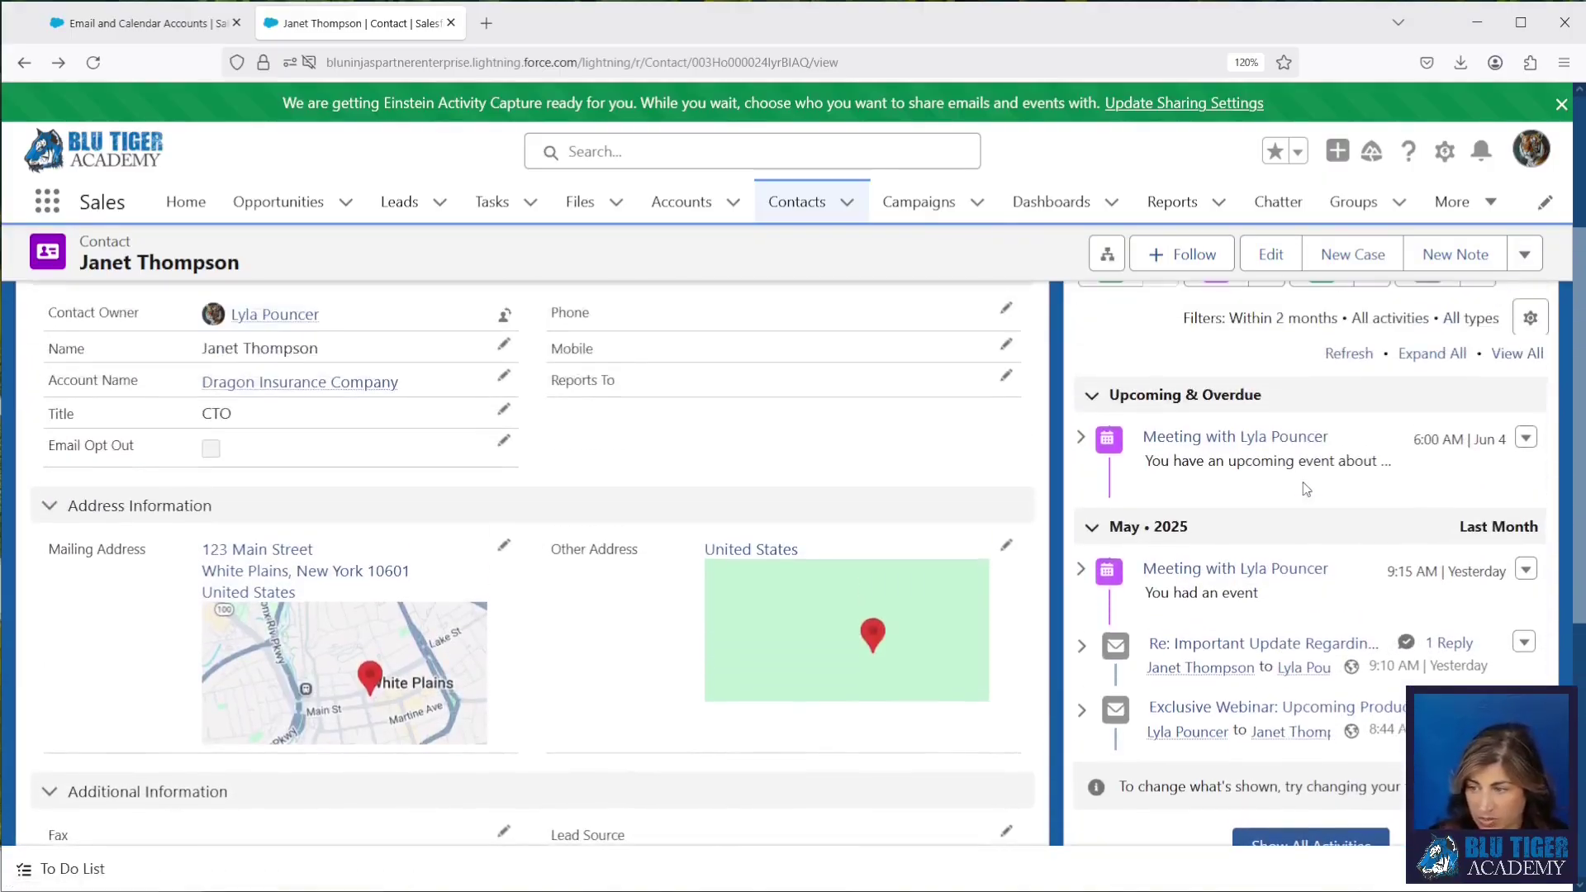
scroll(1268, 541, "down", 1)
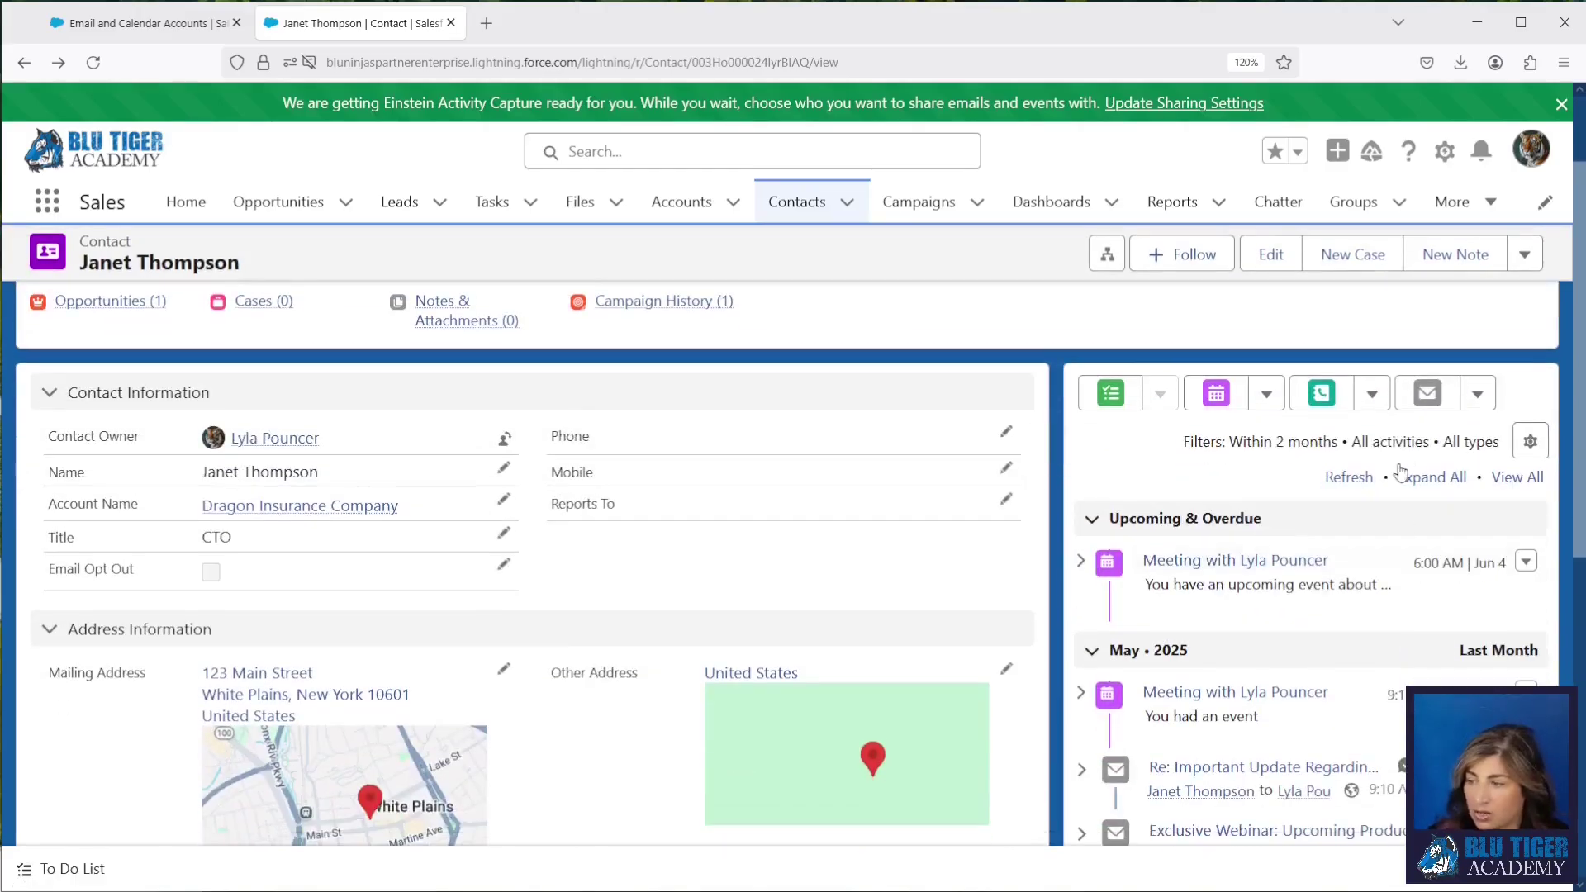
- Filter the contact's activity timeline to show only Events and save the filter
left_click(1531, 451)
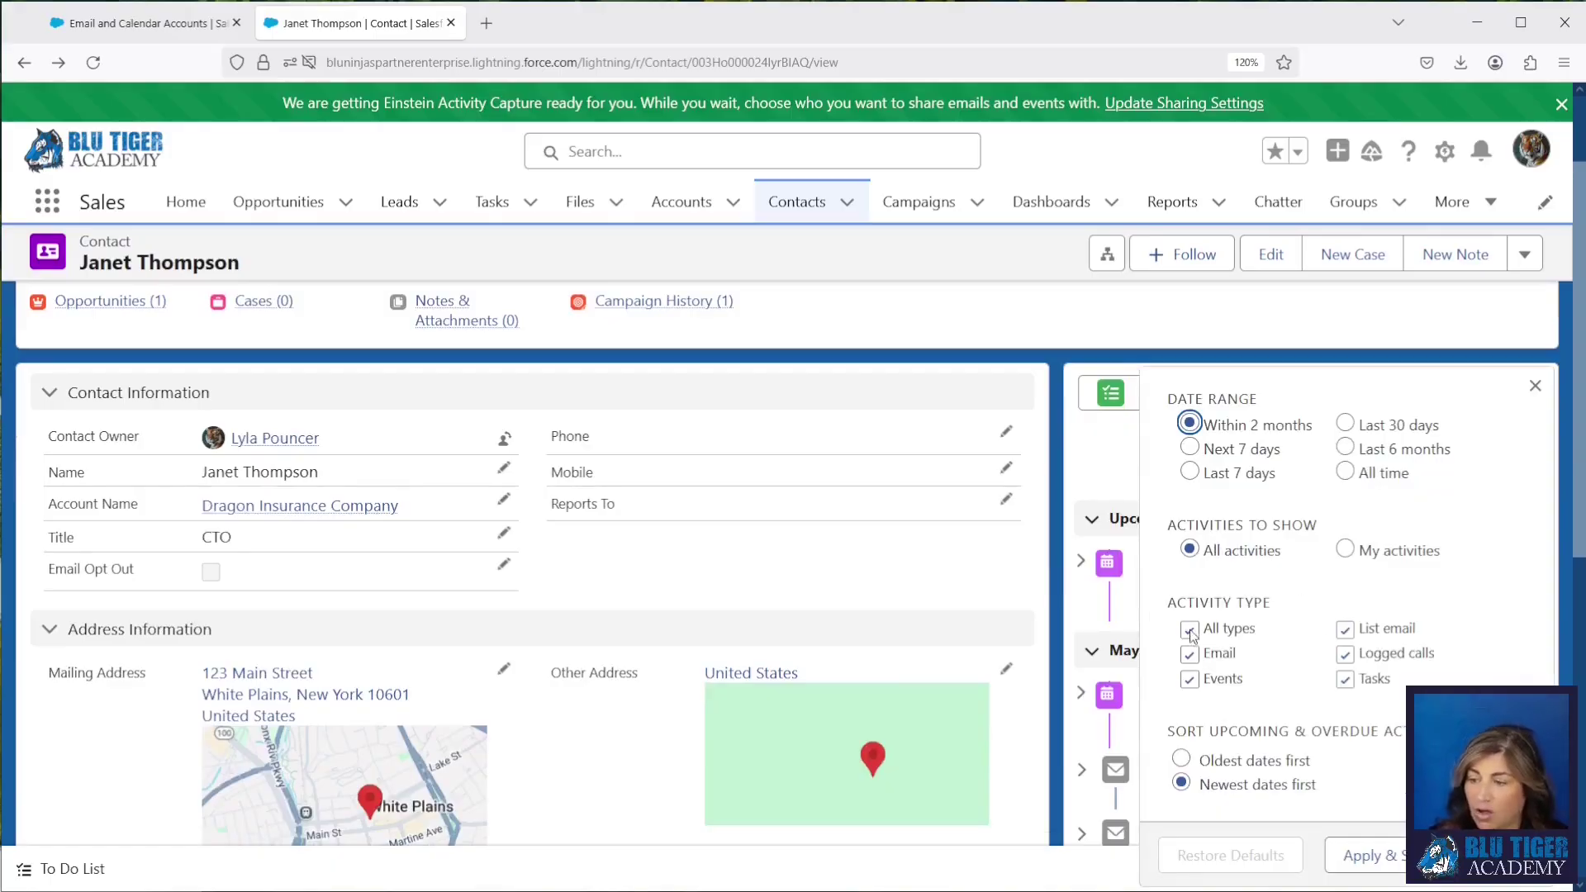
left_click(1189, 629)
left_click(1189, 679)
left_click(1361, 855)
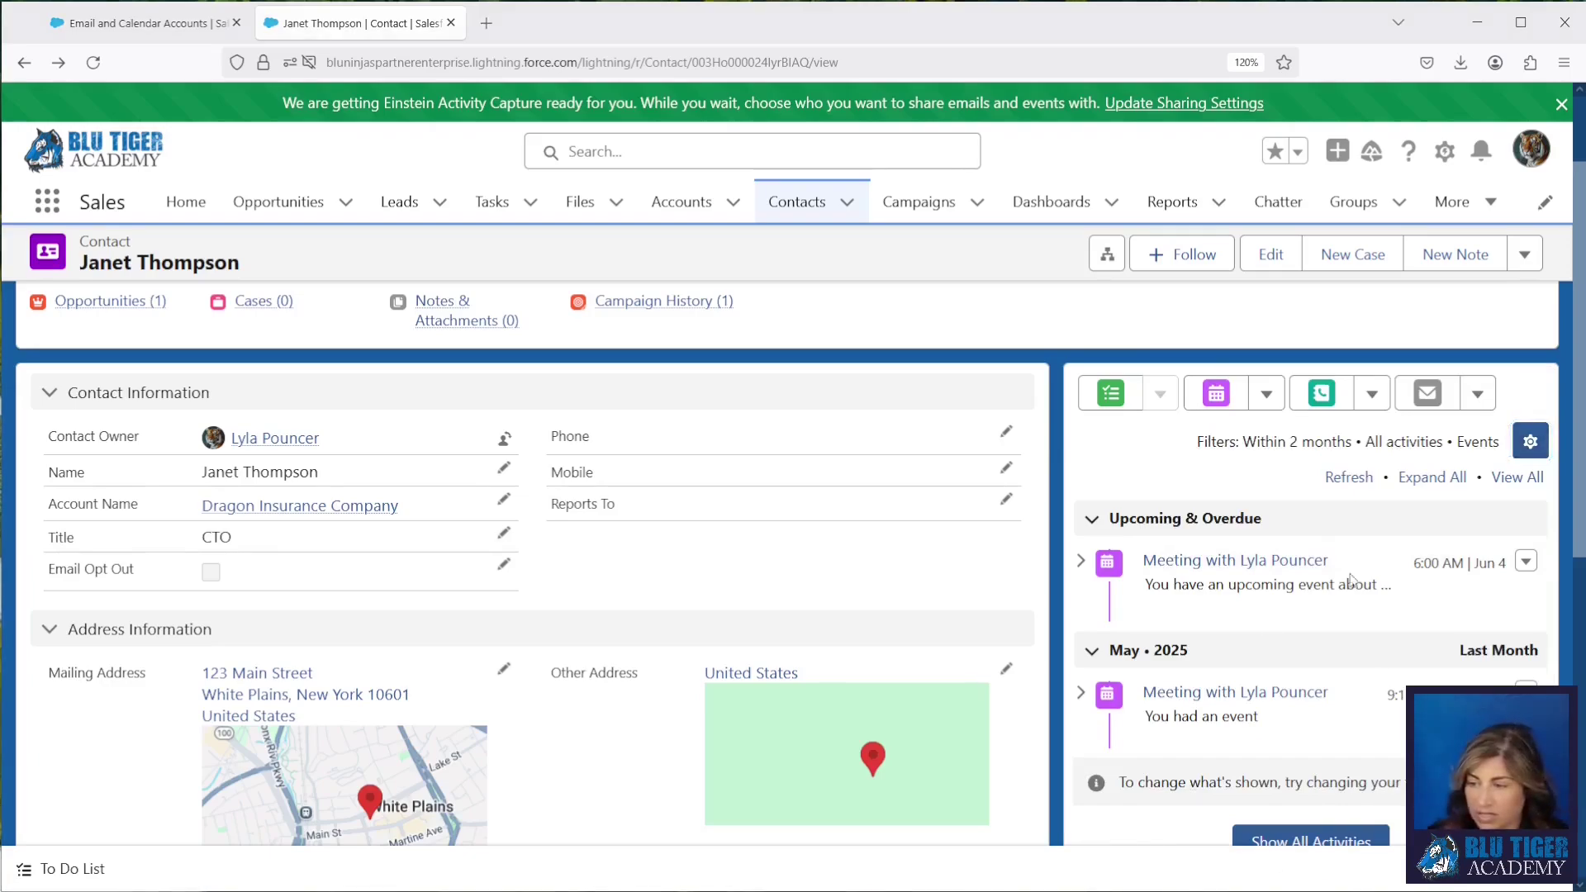
- Open the upcoming June 4 meeting from the timeline and review its attendees and event details
left_click(1224, 563)
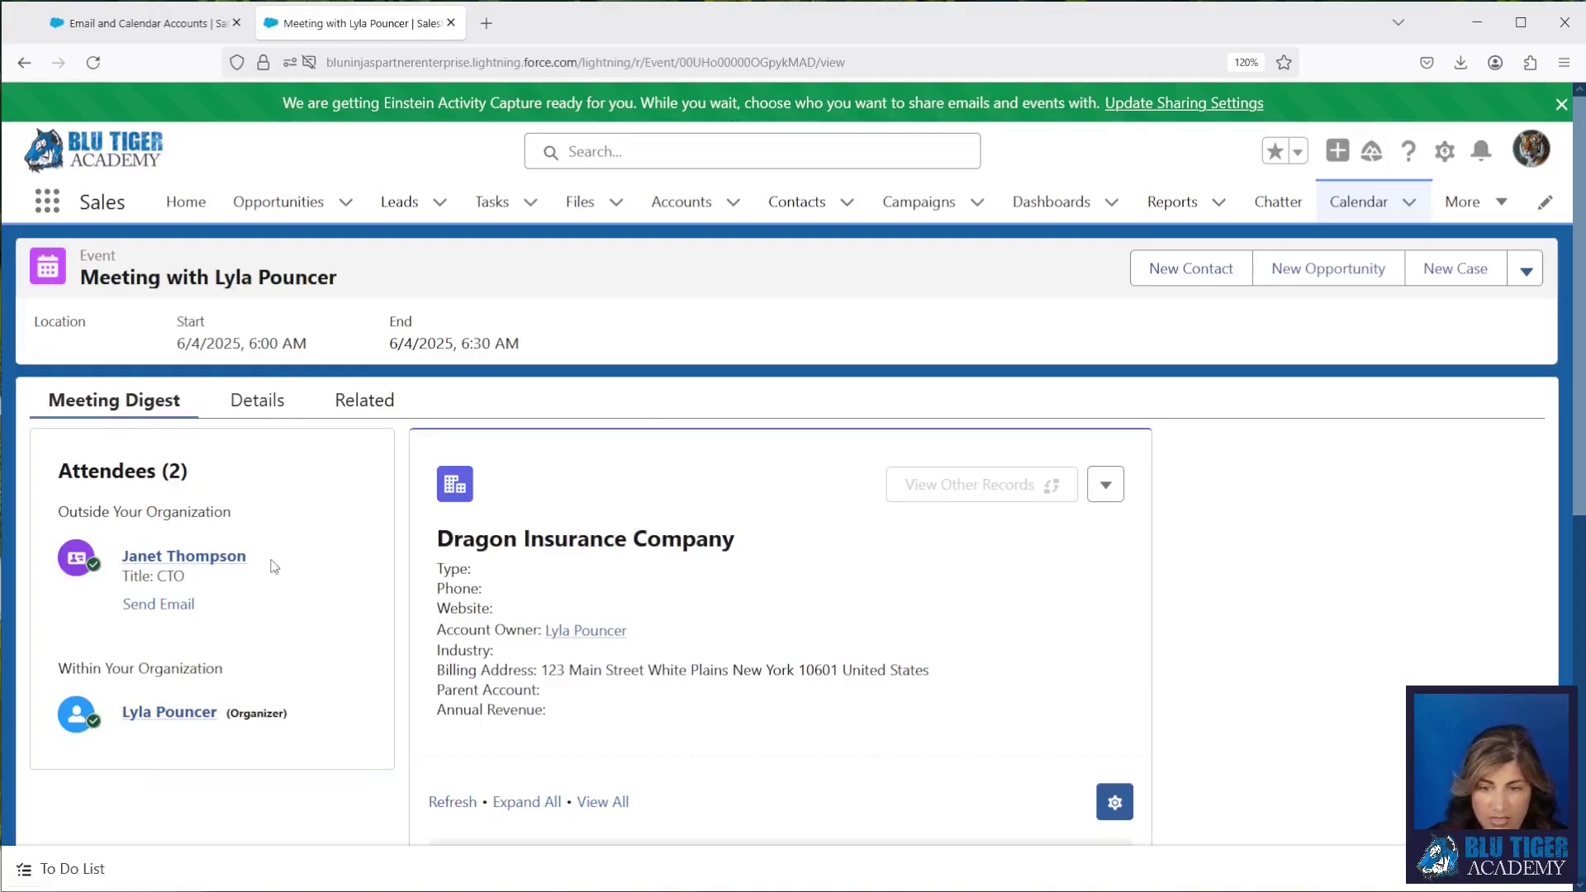
left_click(258, 403)
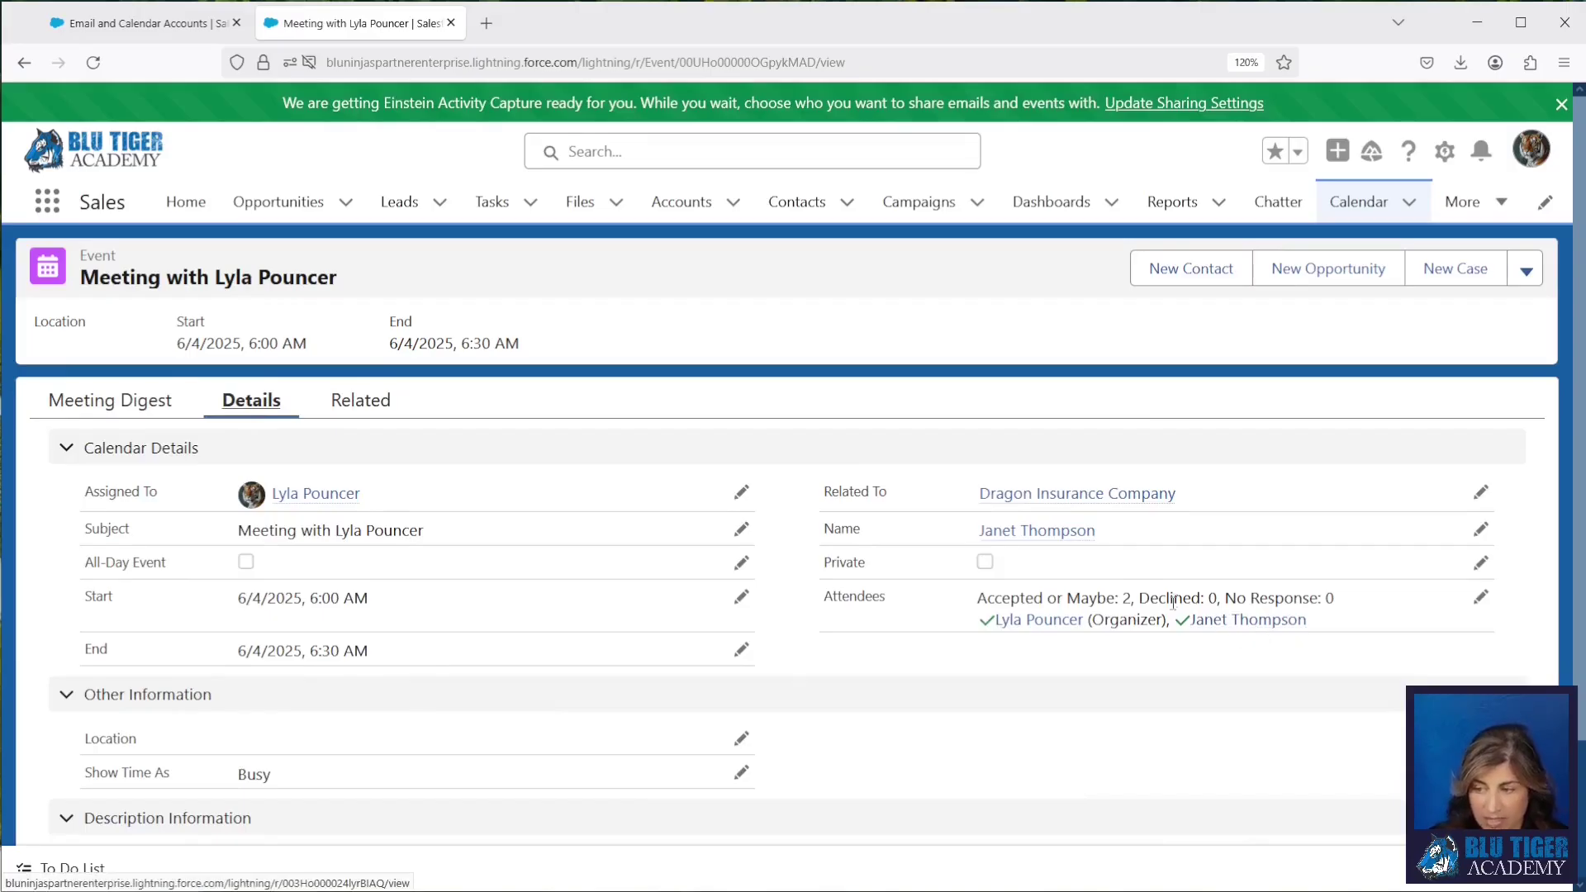
- Check the meeting's related records, add a second contact to its Name field, and save the event
left_click(360, 402)
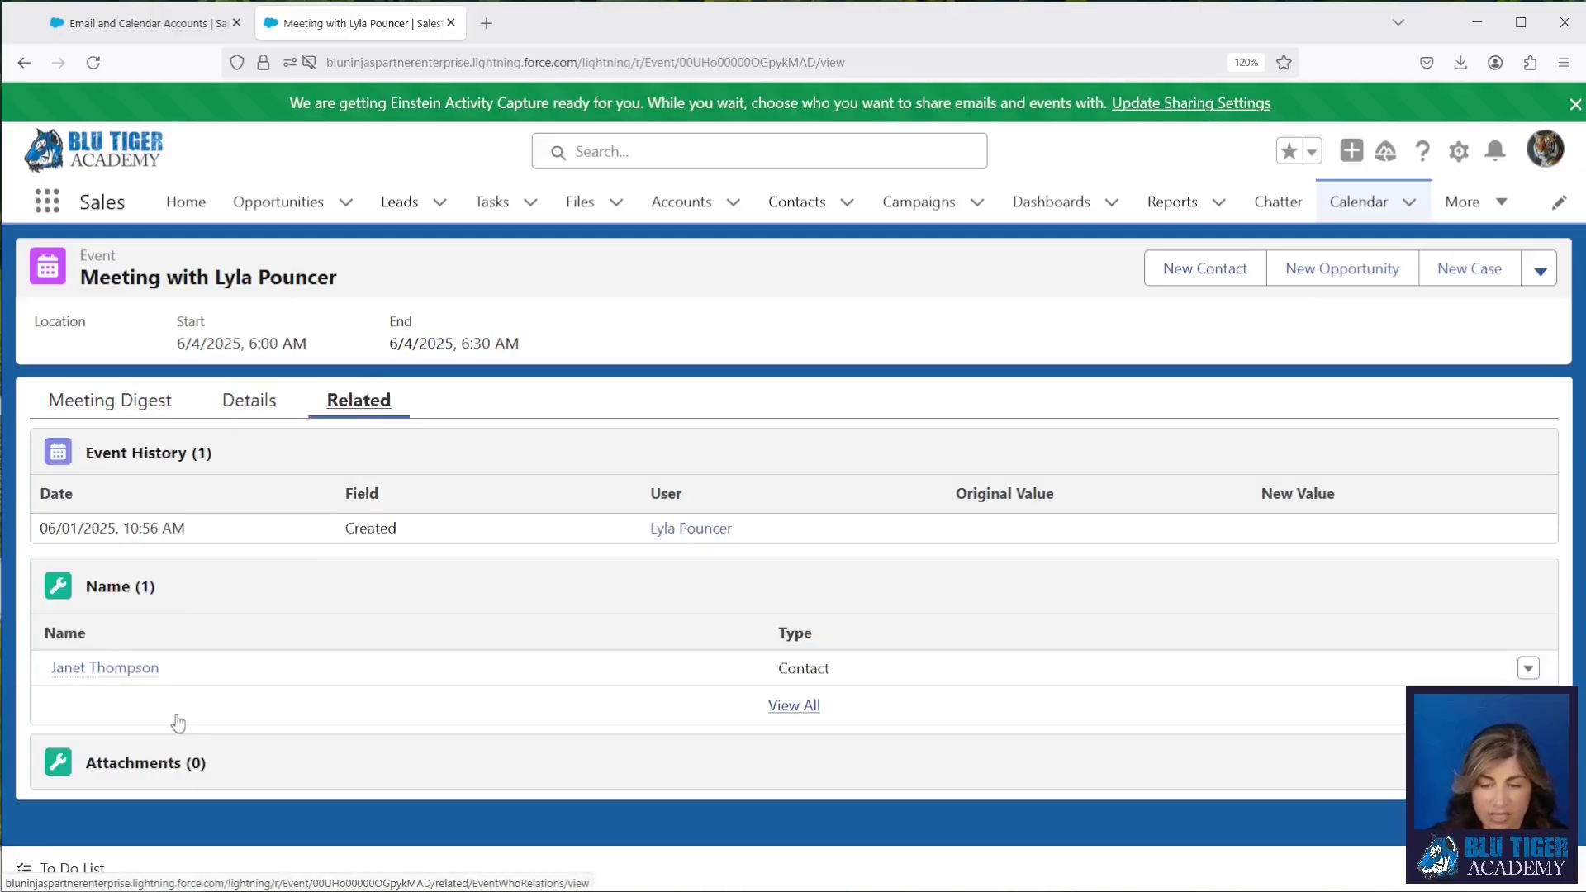
left_click(250, 400)
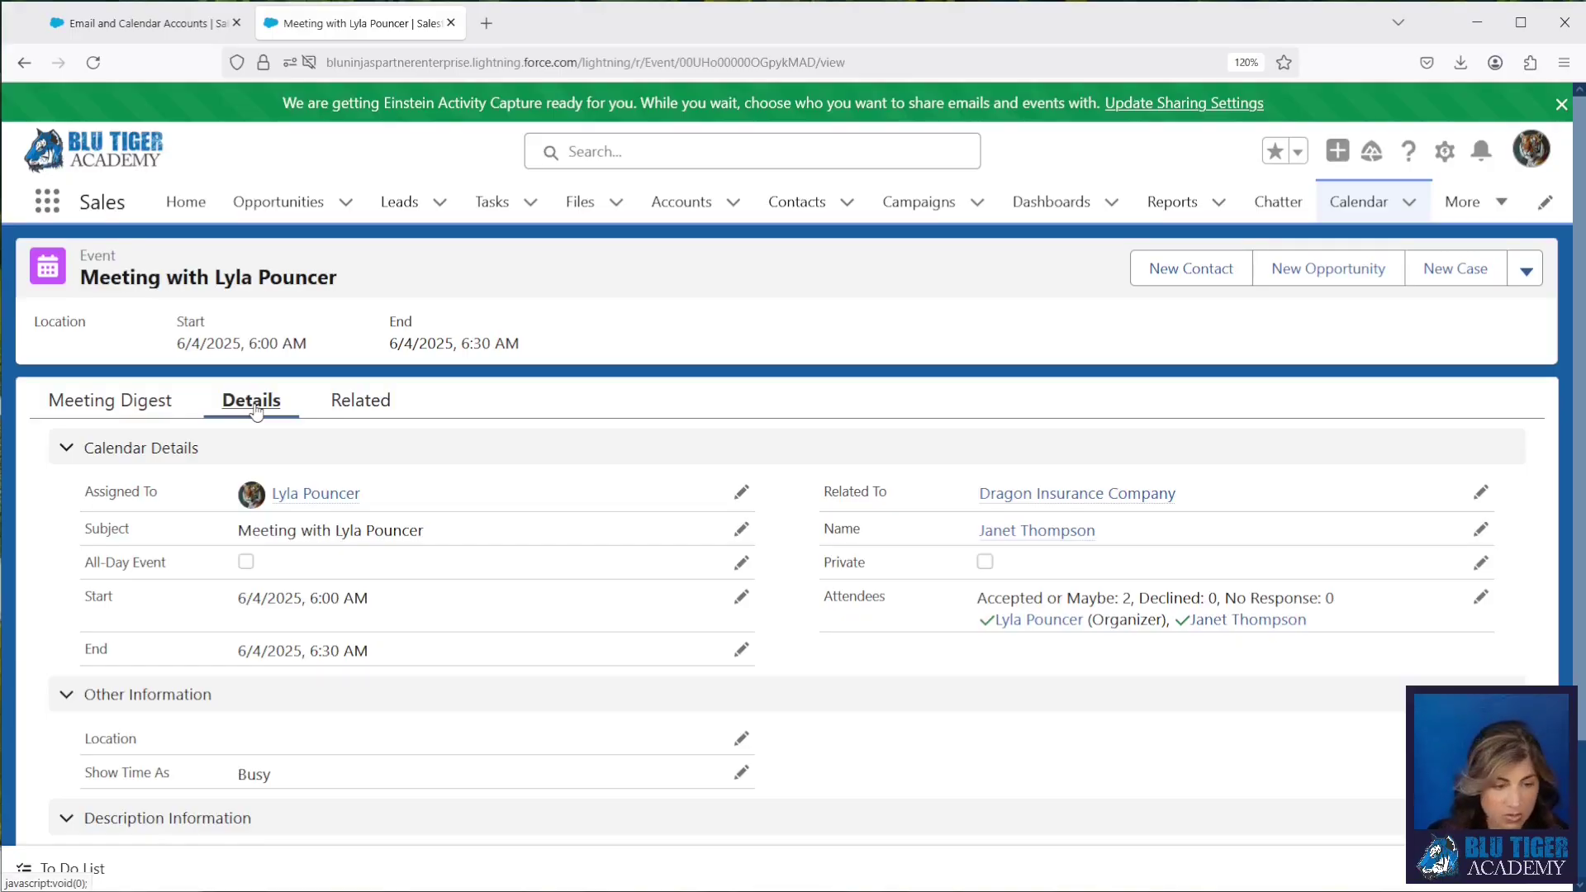
left_click(1480, 530)
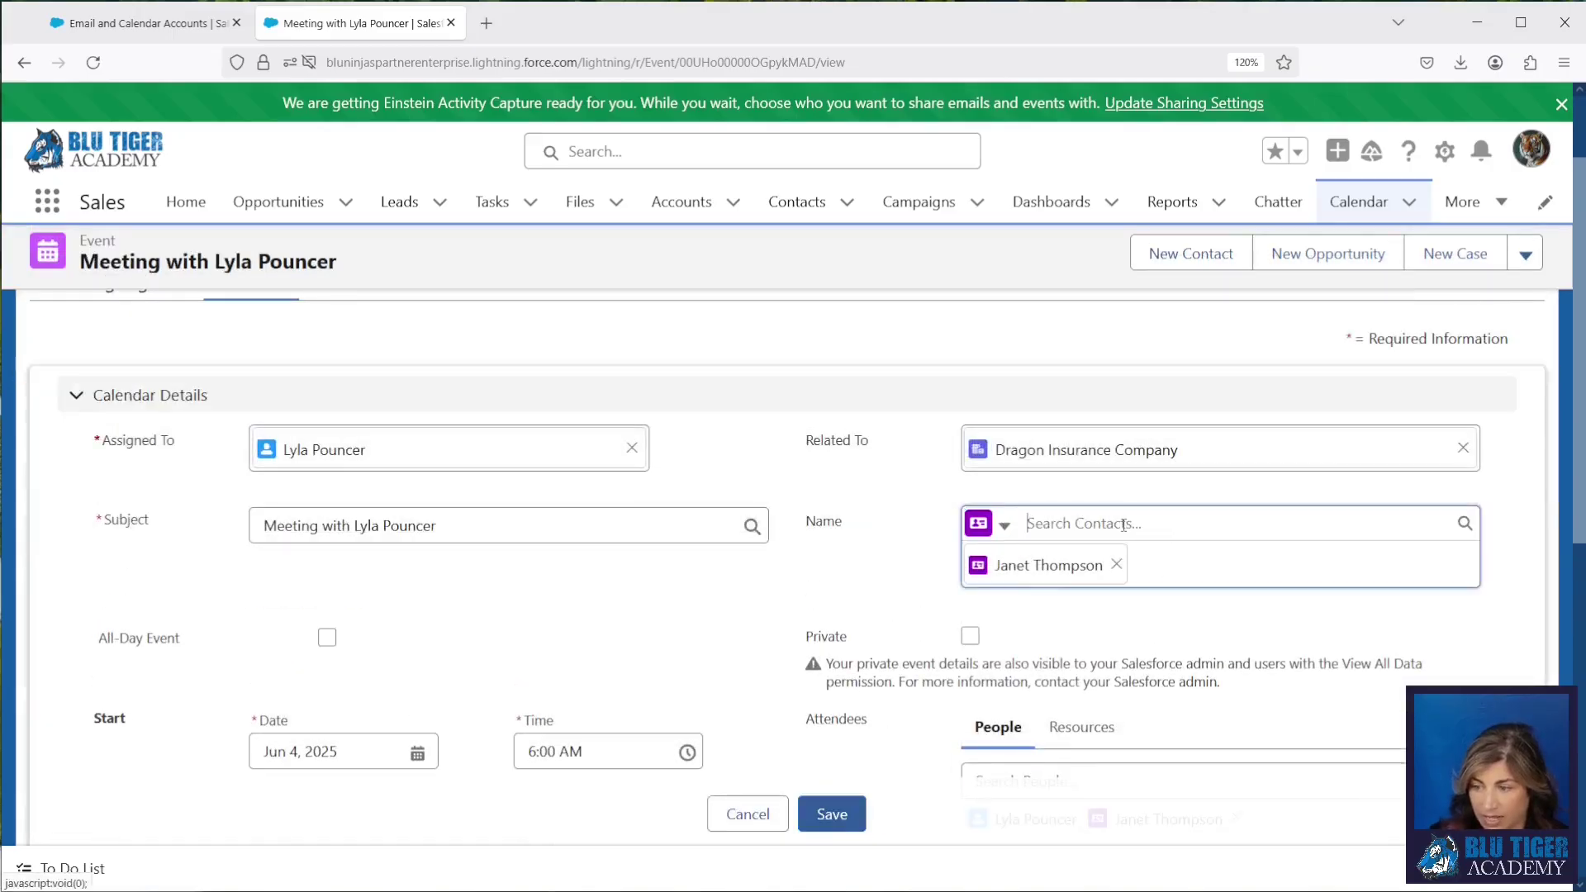
left_click(1123, 523)
left_click(1057, 567)
left_click(832, 813)
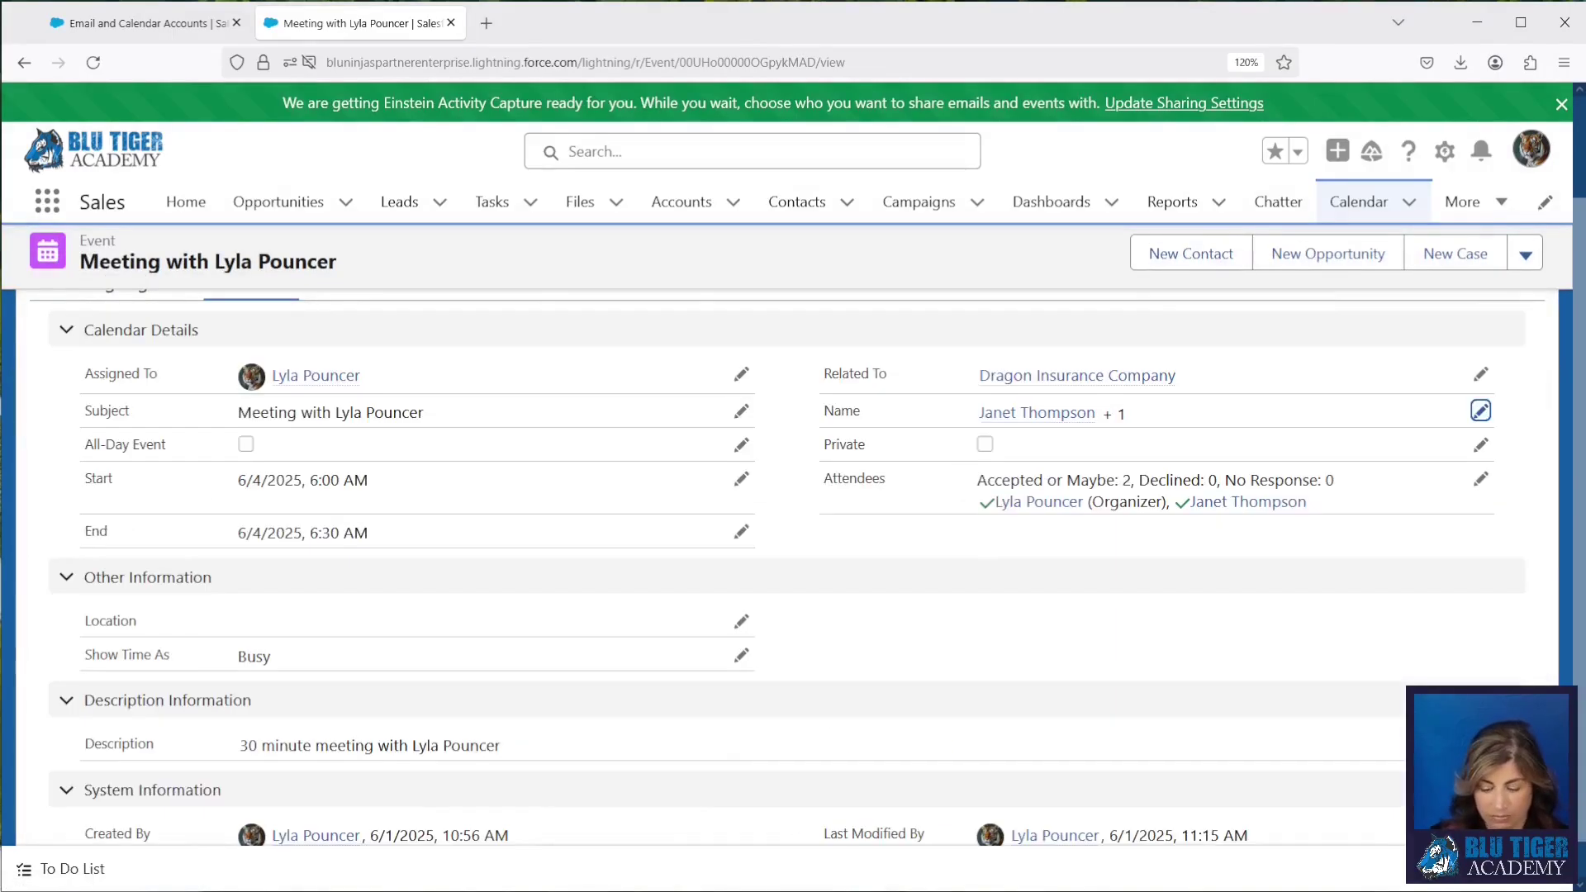
scroll(500, 626, "up", 2)
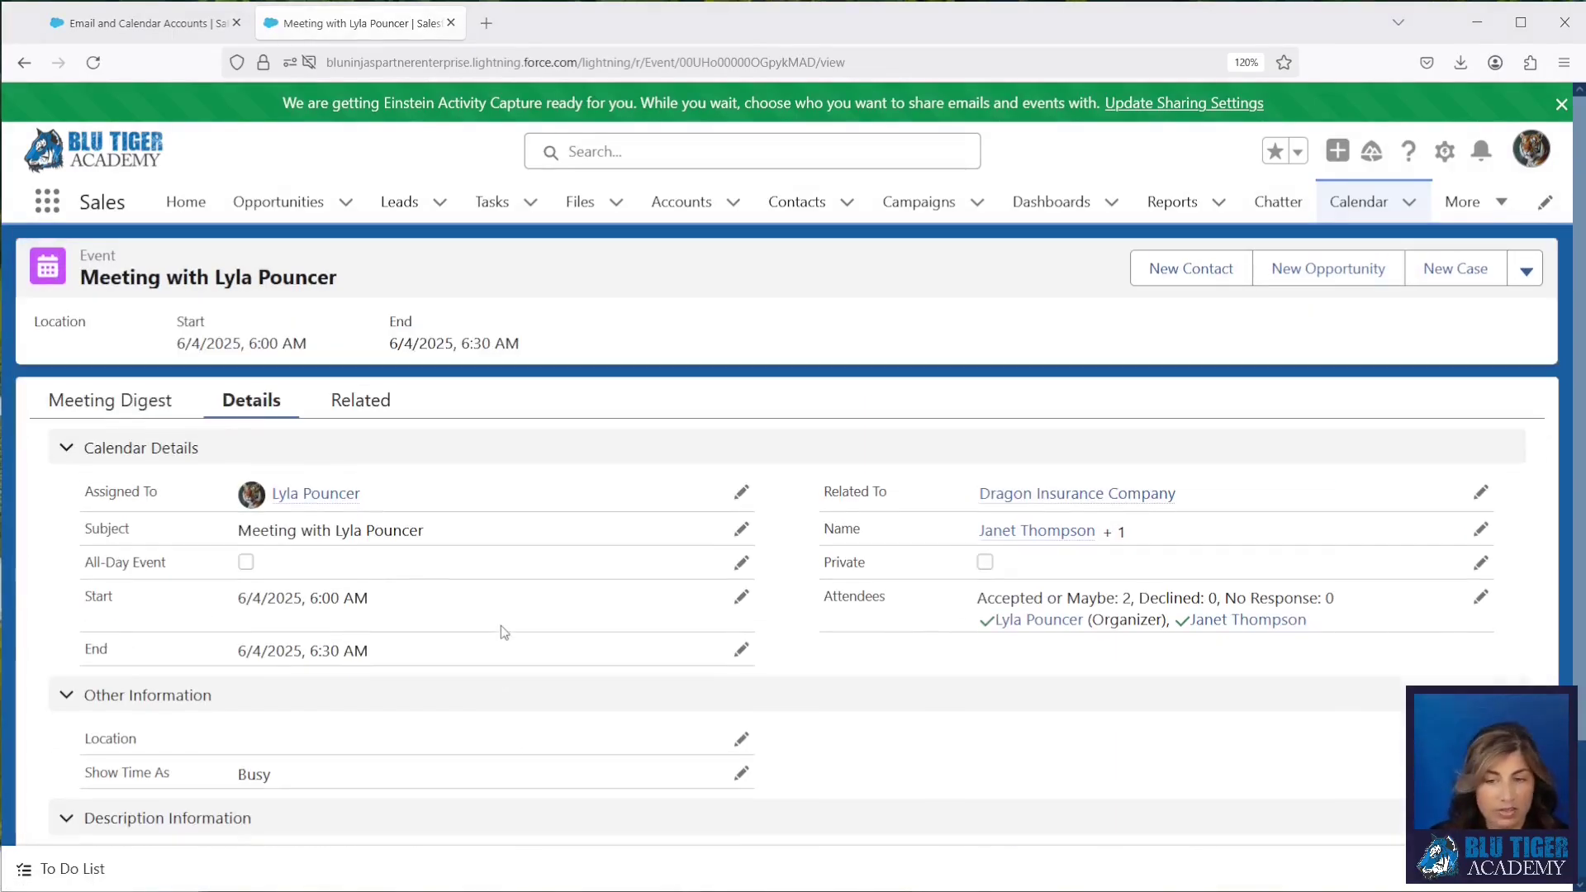
- Compare the attendees in the Meeting Digest with the Name and Attendees fields in the event details
left_click(122, 405)
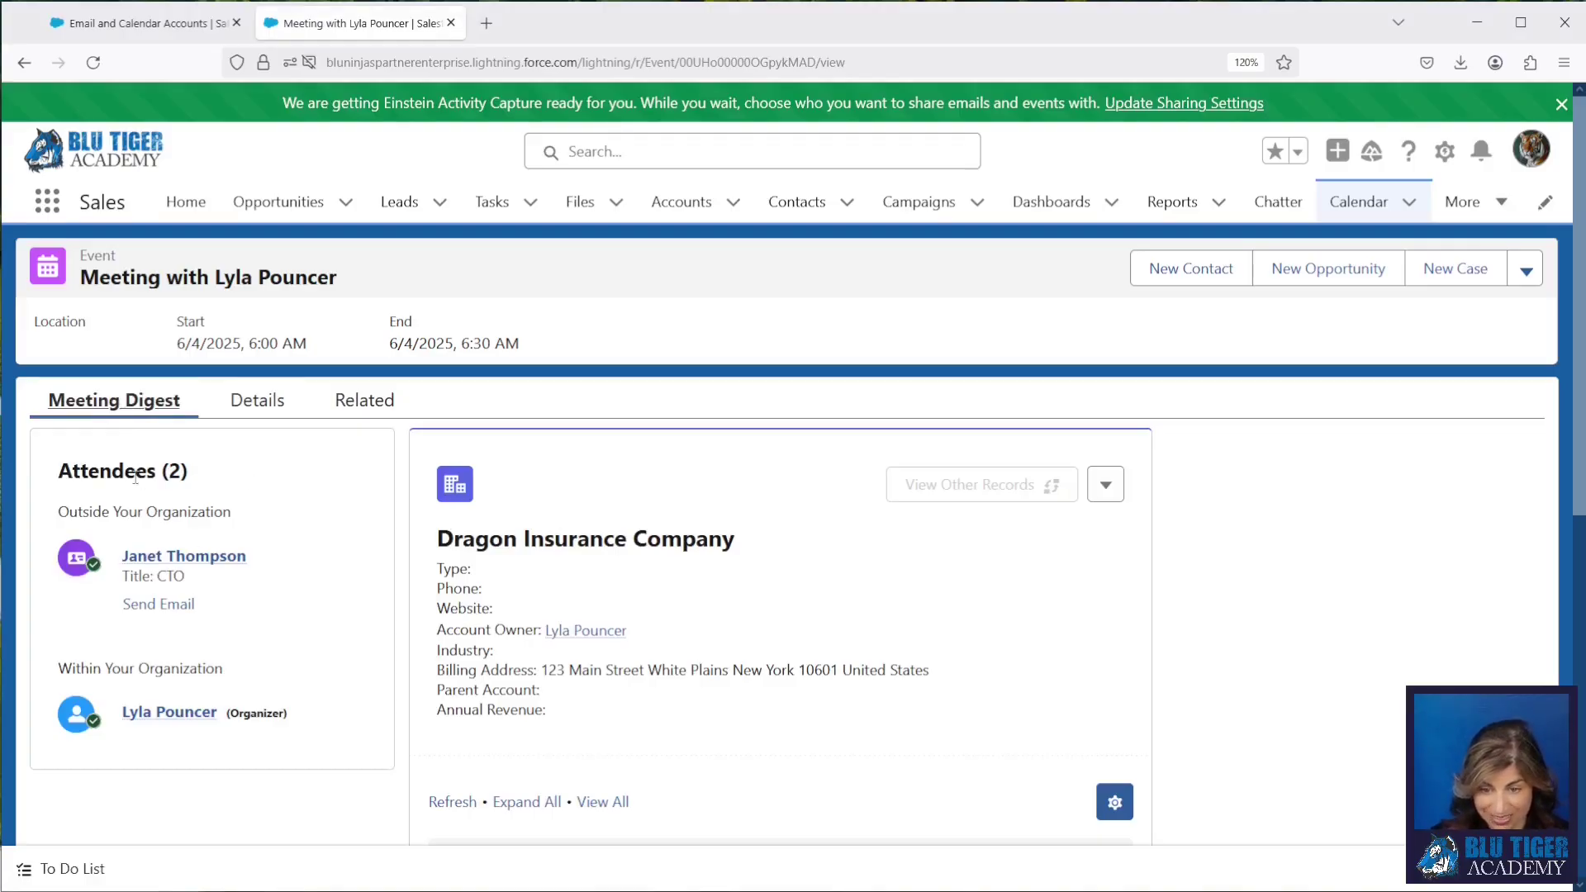
left_click(271, 413)
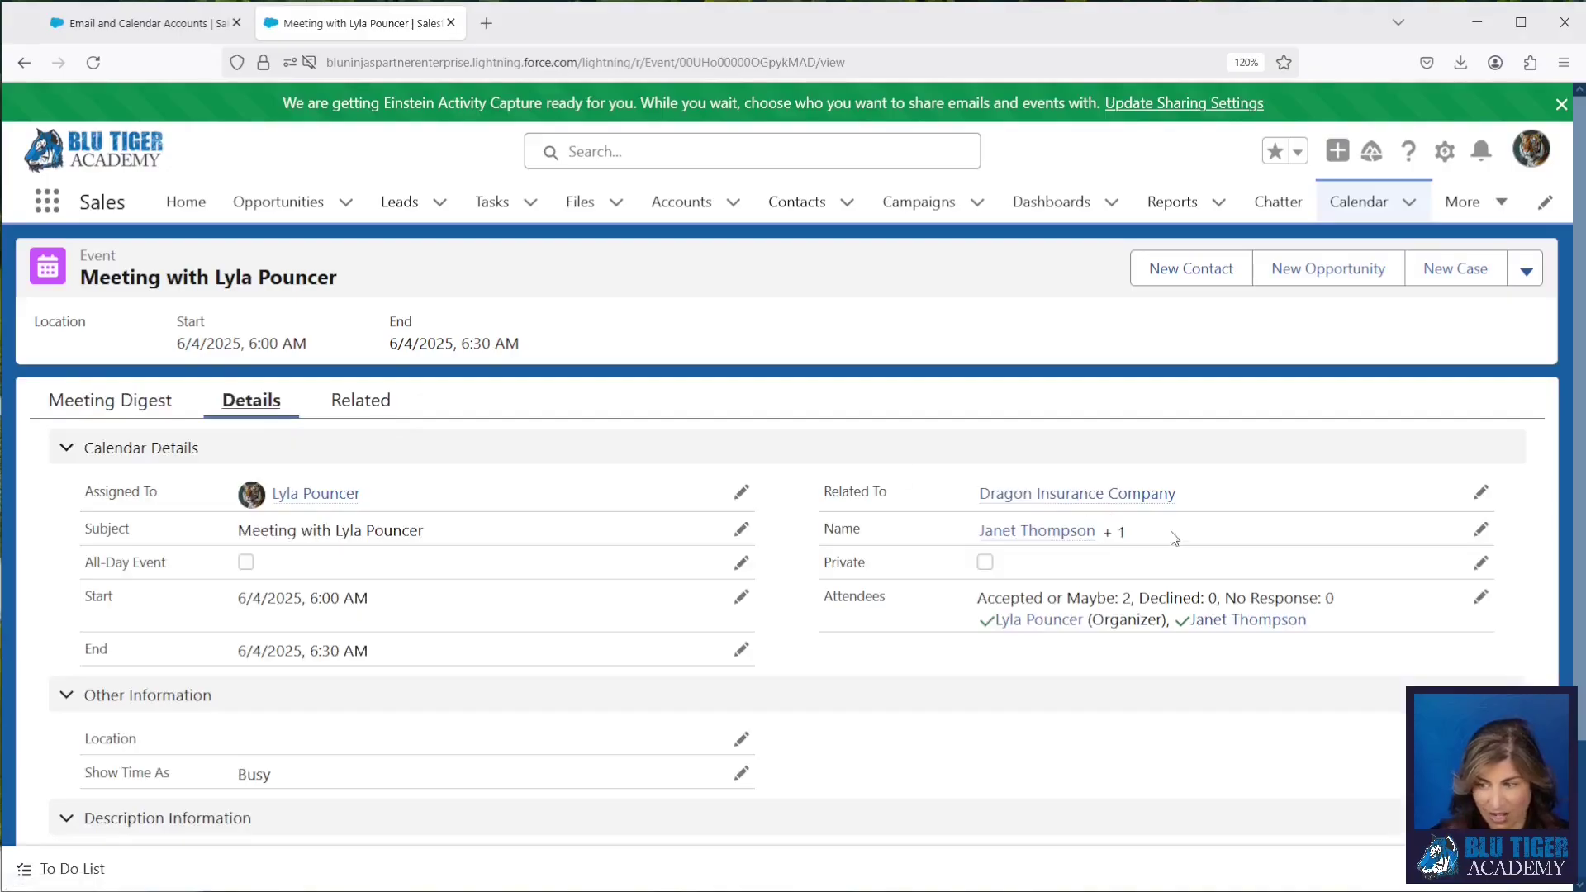
left_click_drag(949, 531, 1158, 538)
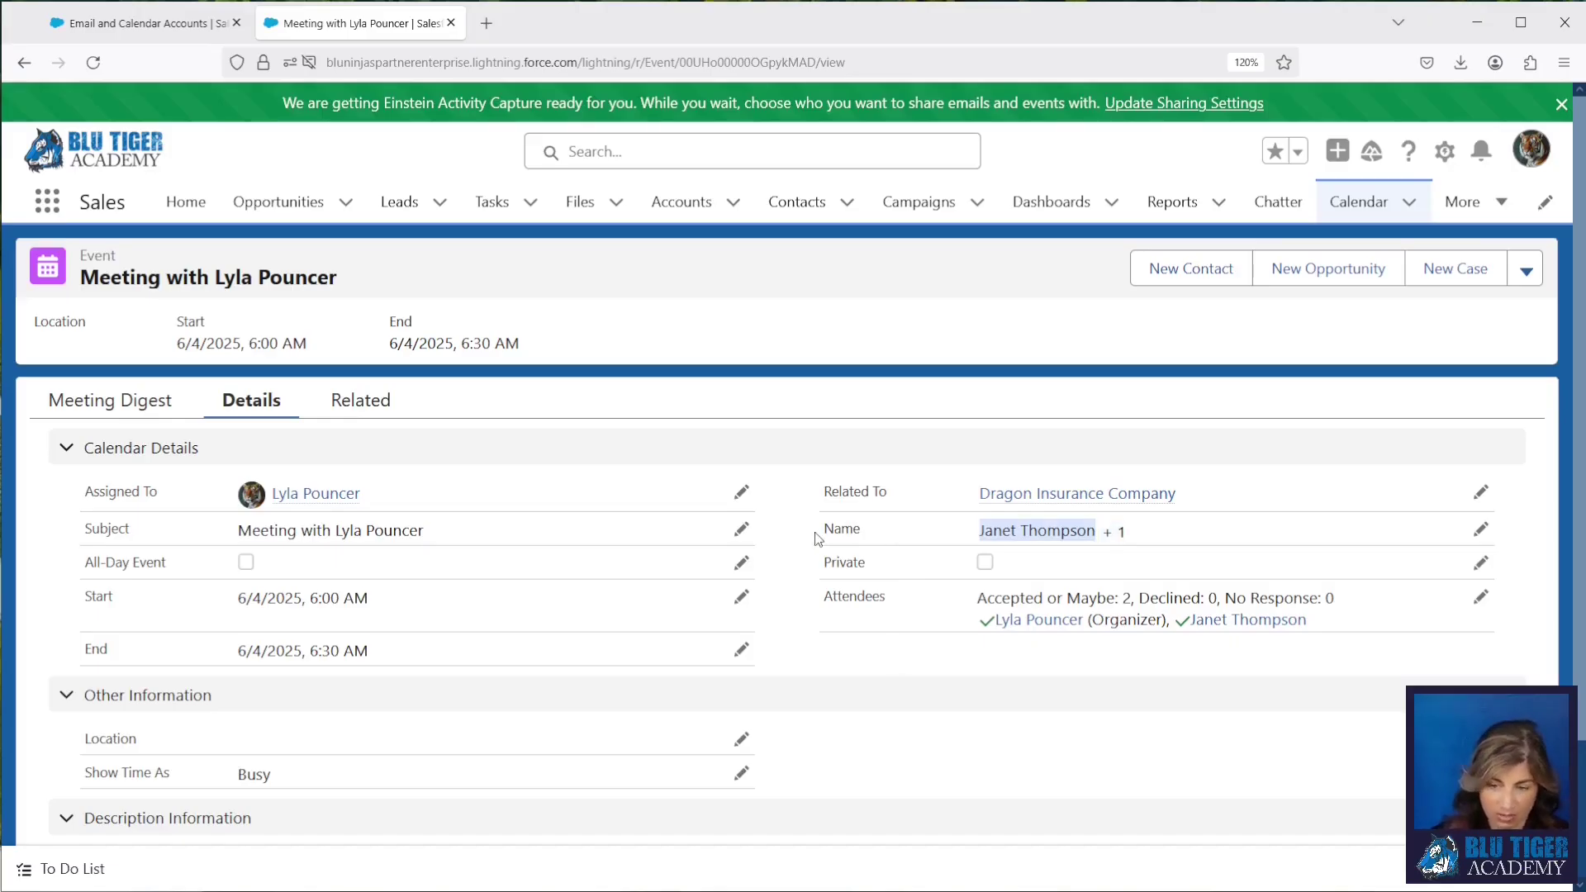
left_click(125, 410)
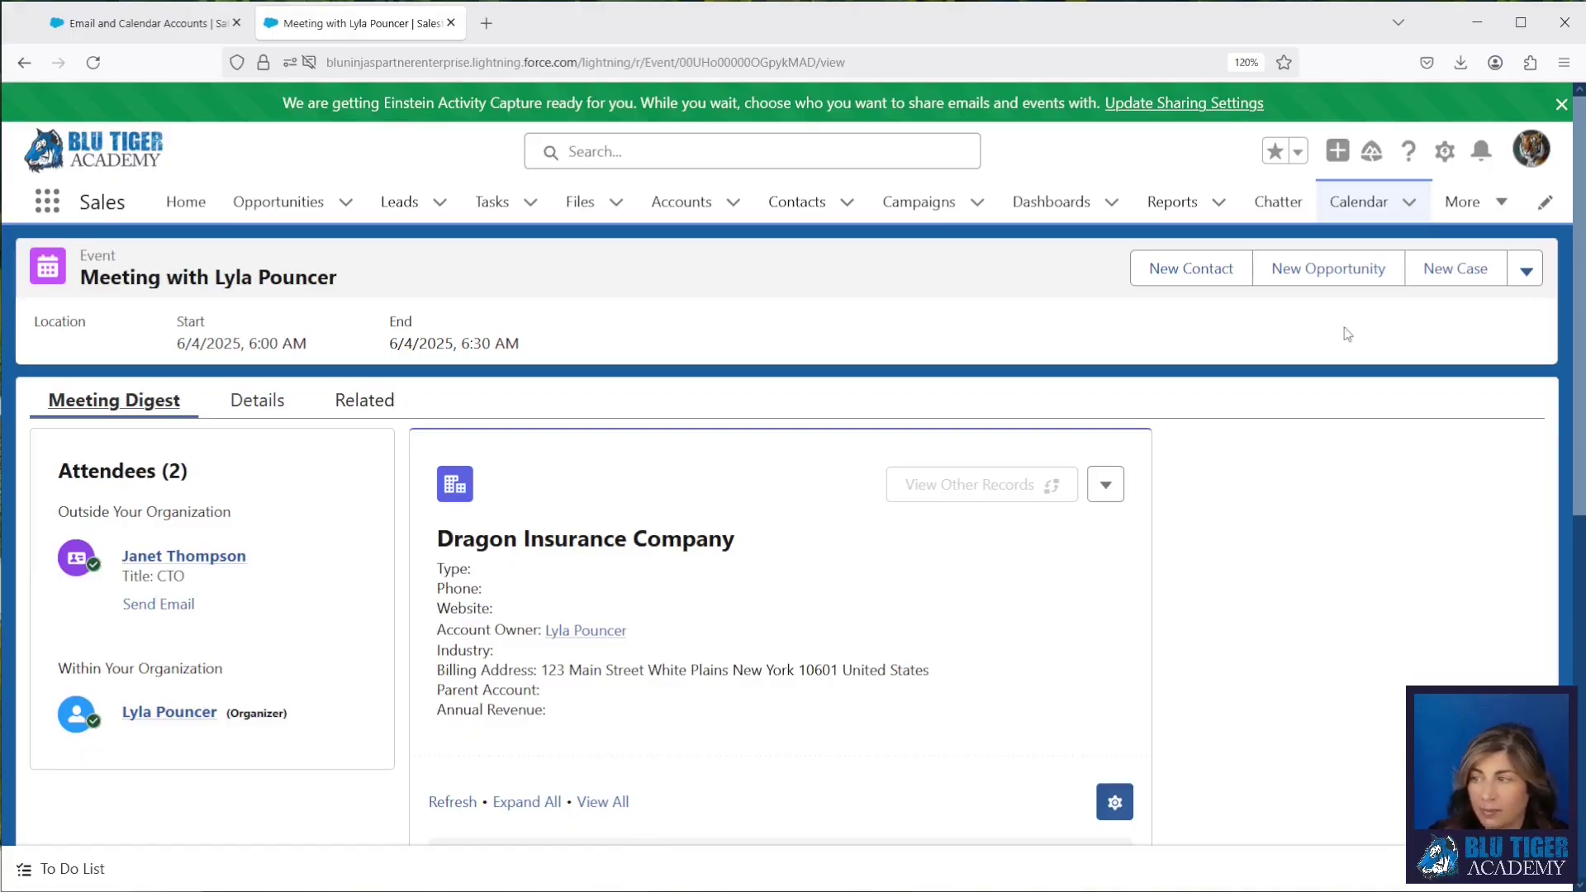
- Open My Unresolved Items in the personal email settings and display its unresolved events
left_click(1533, 152)
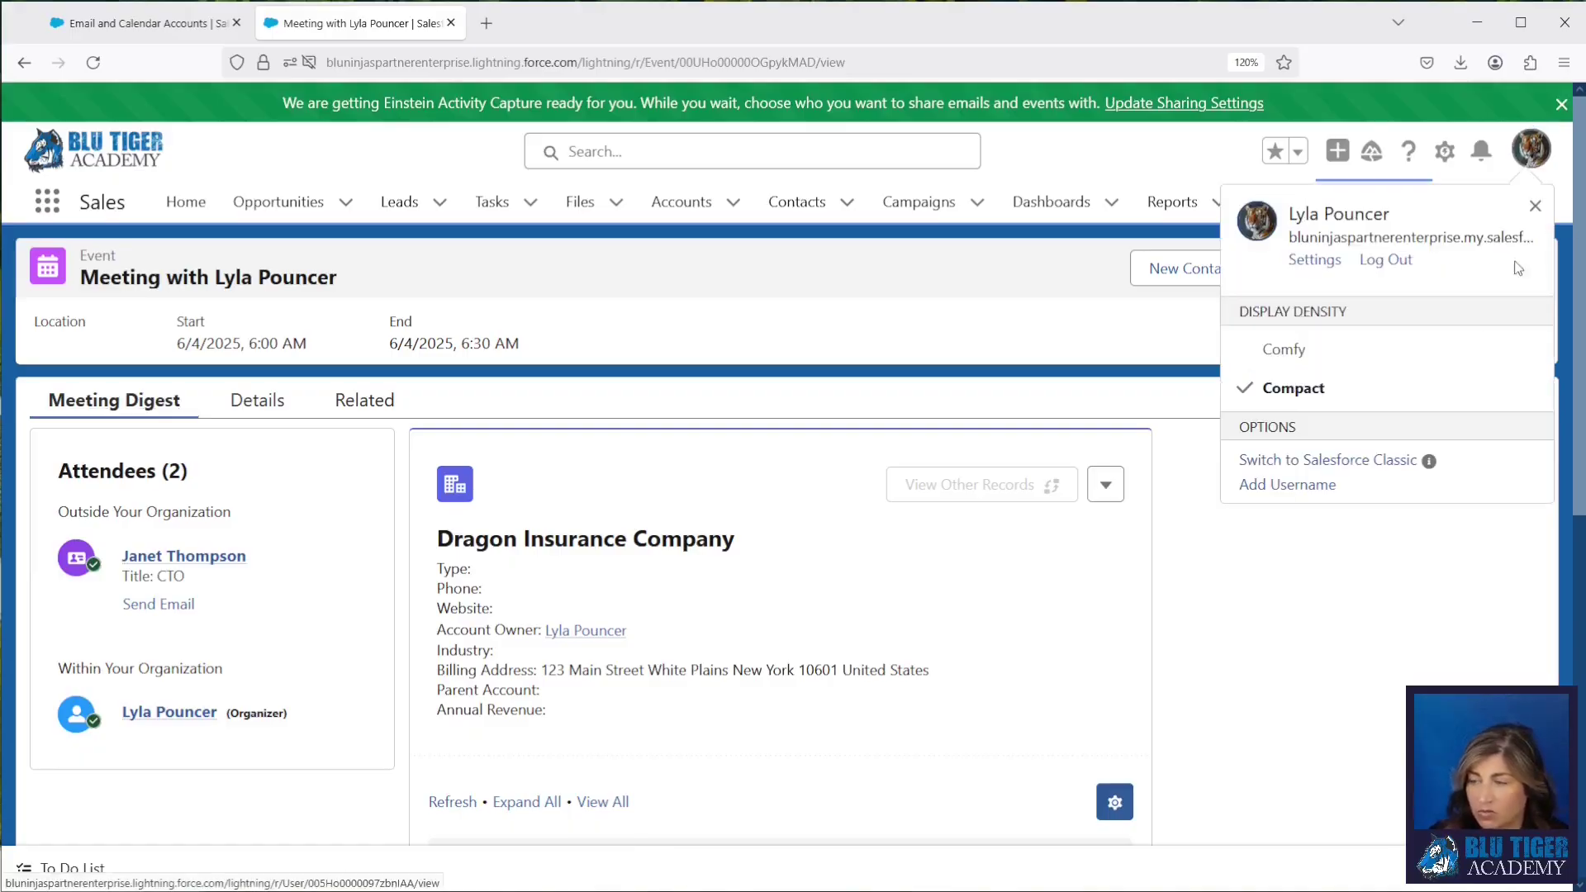
left_click(1315, 261)
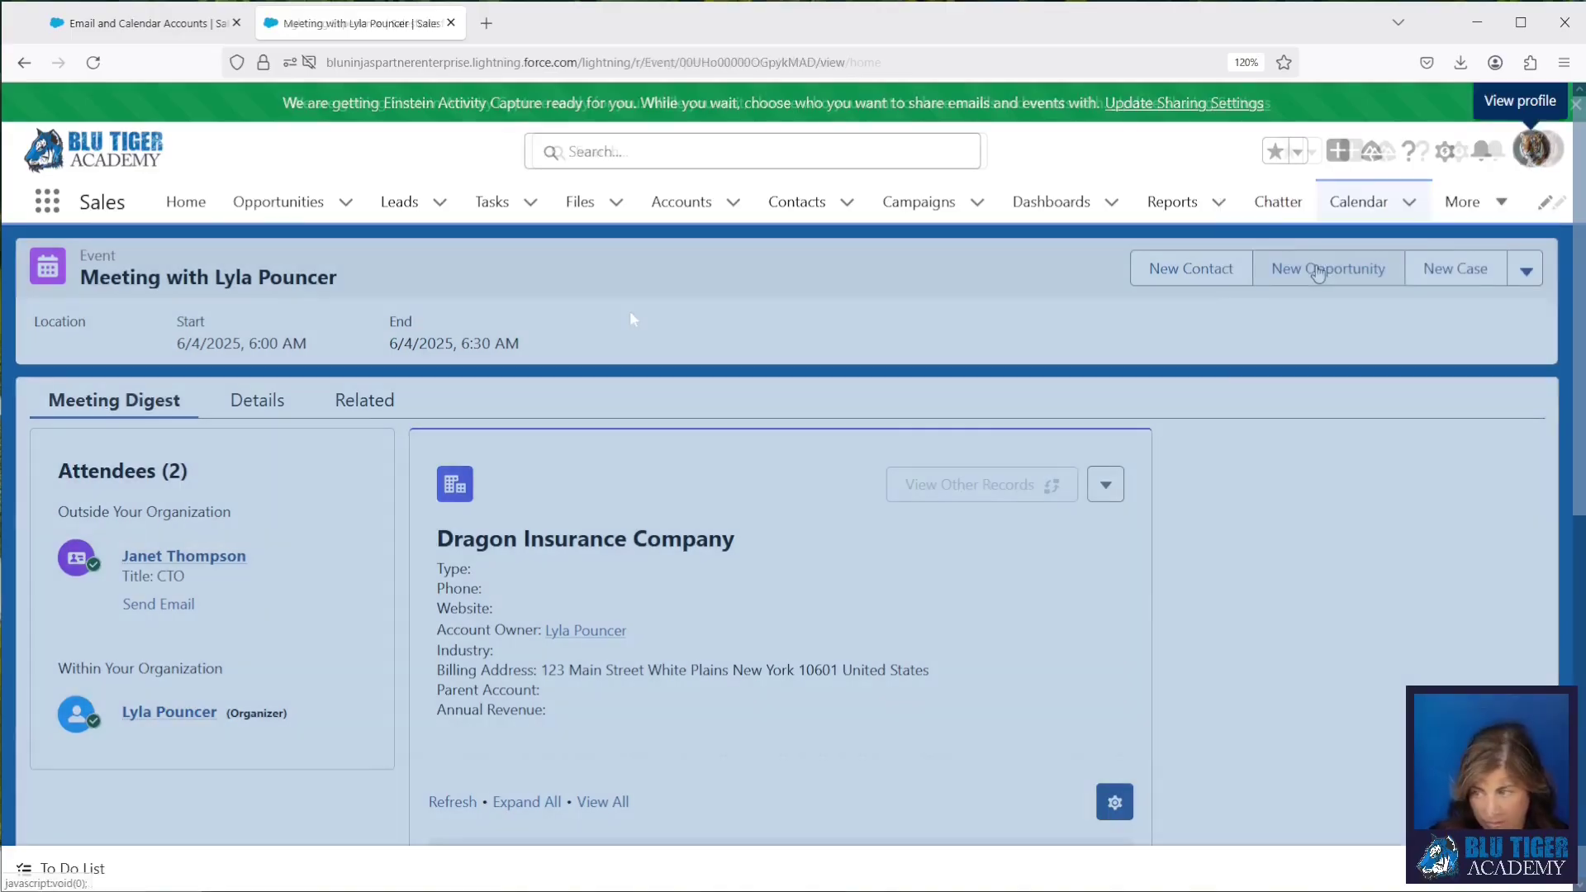
scroll(91, 570, "down", 3)
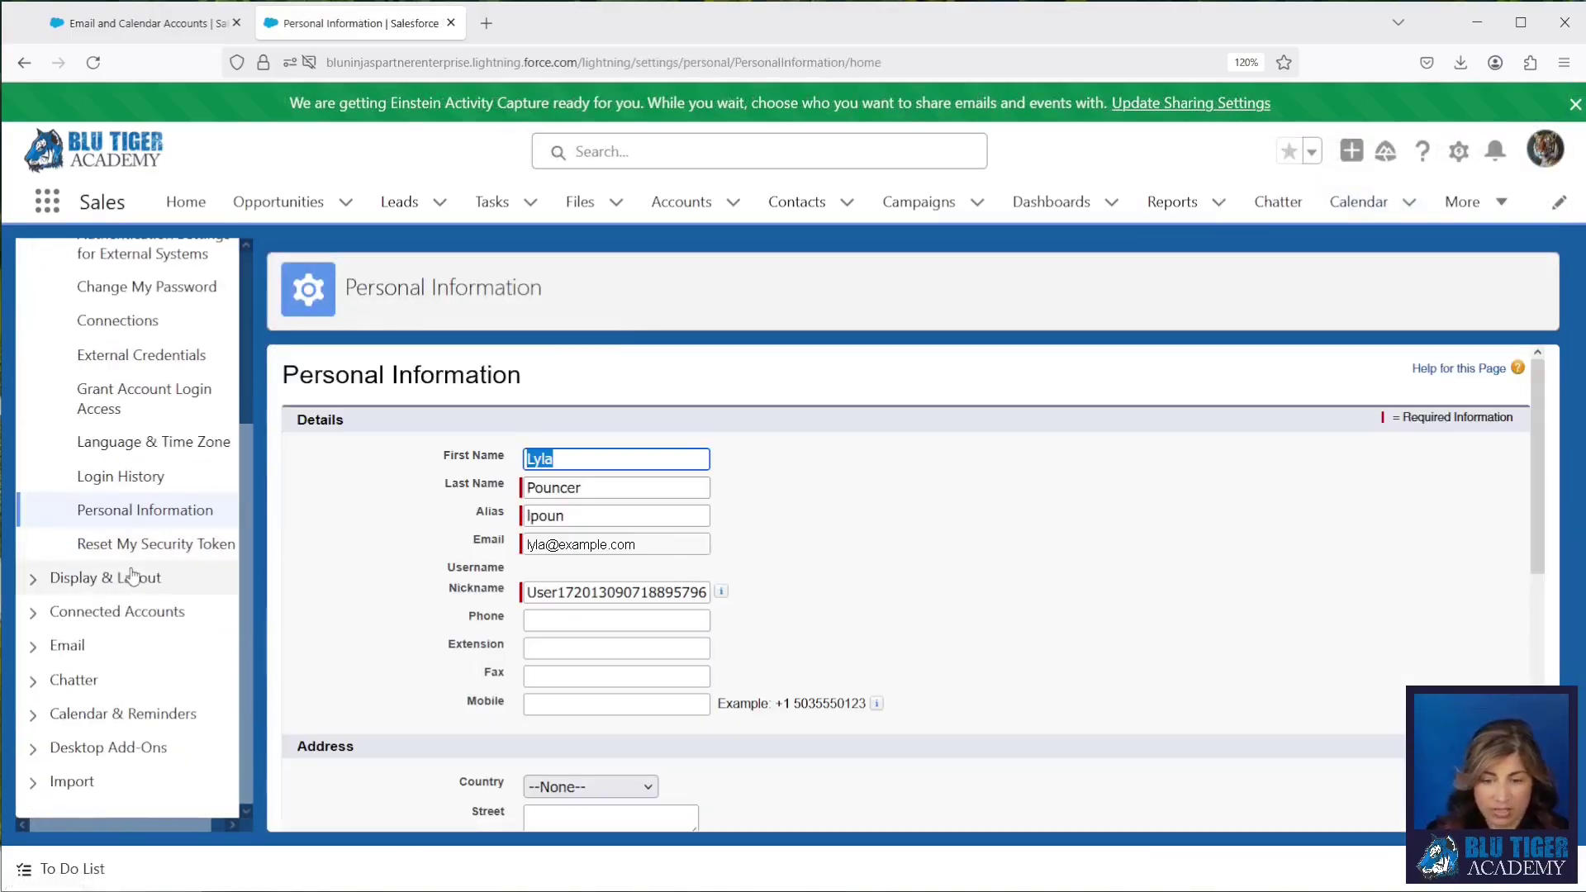
left_click(33, 648)
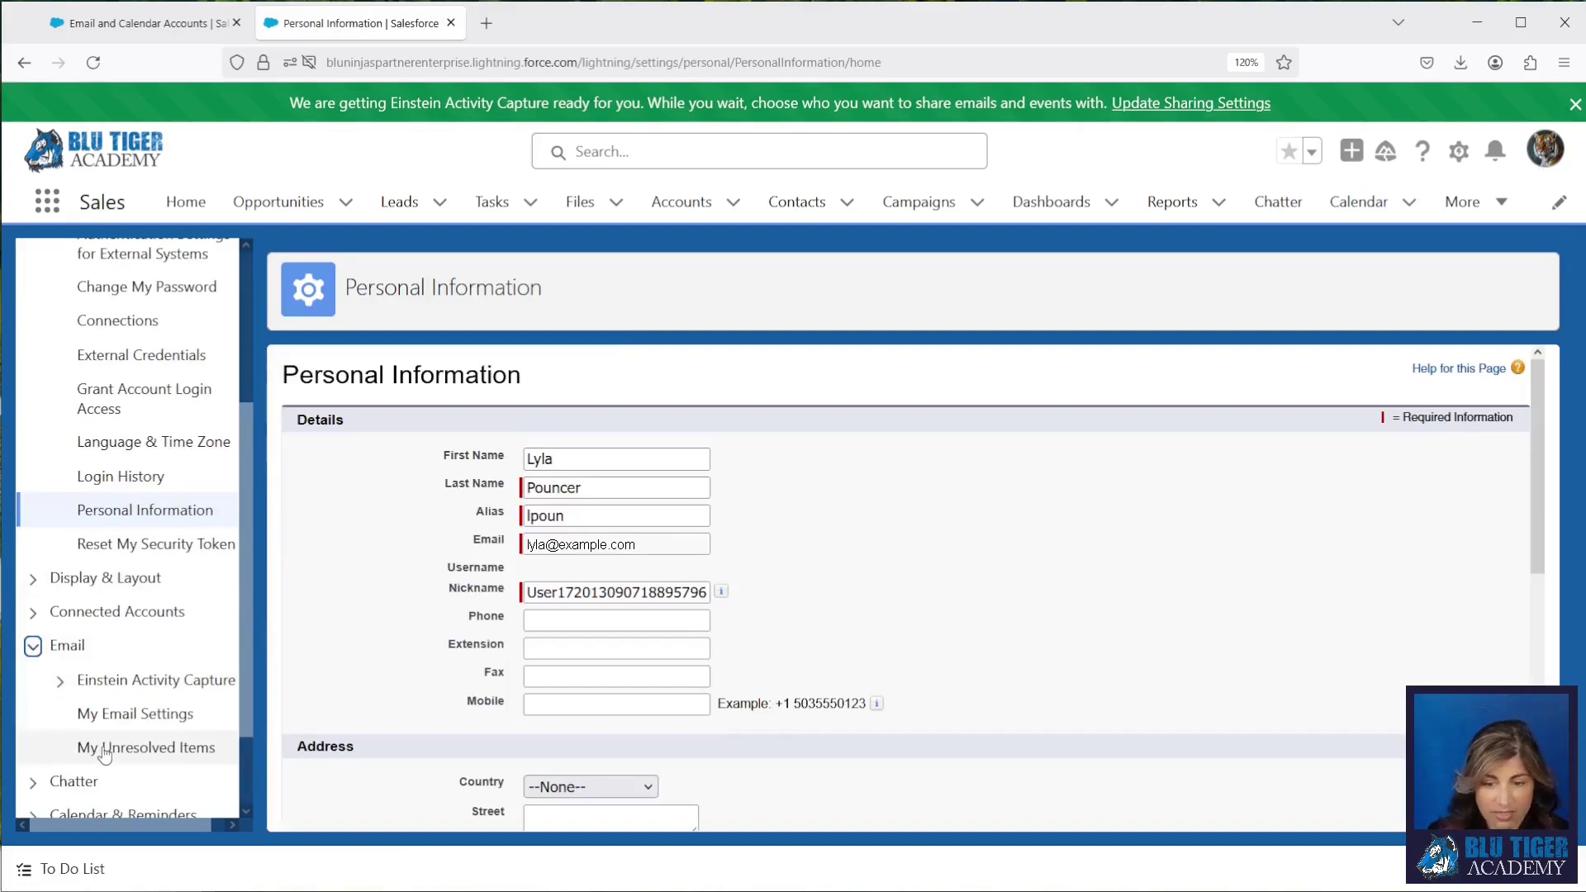
left_click(104, 750)
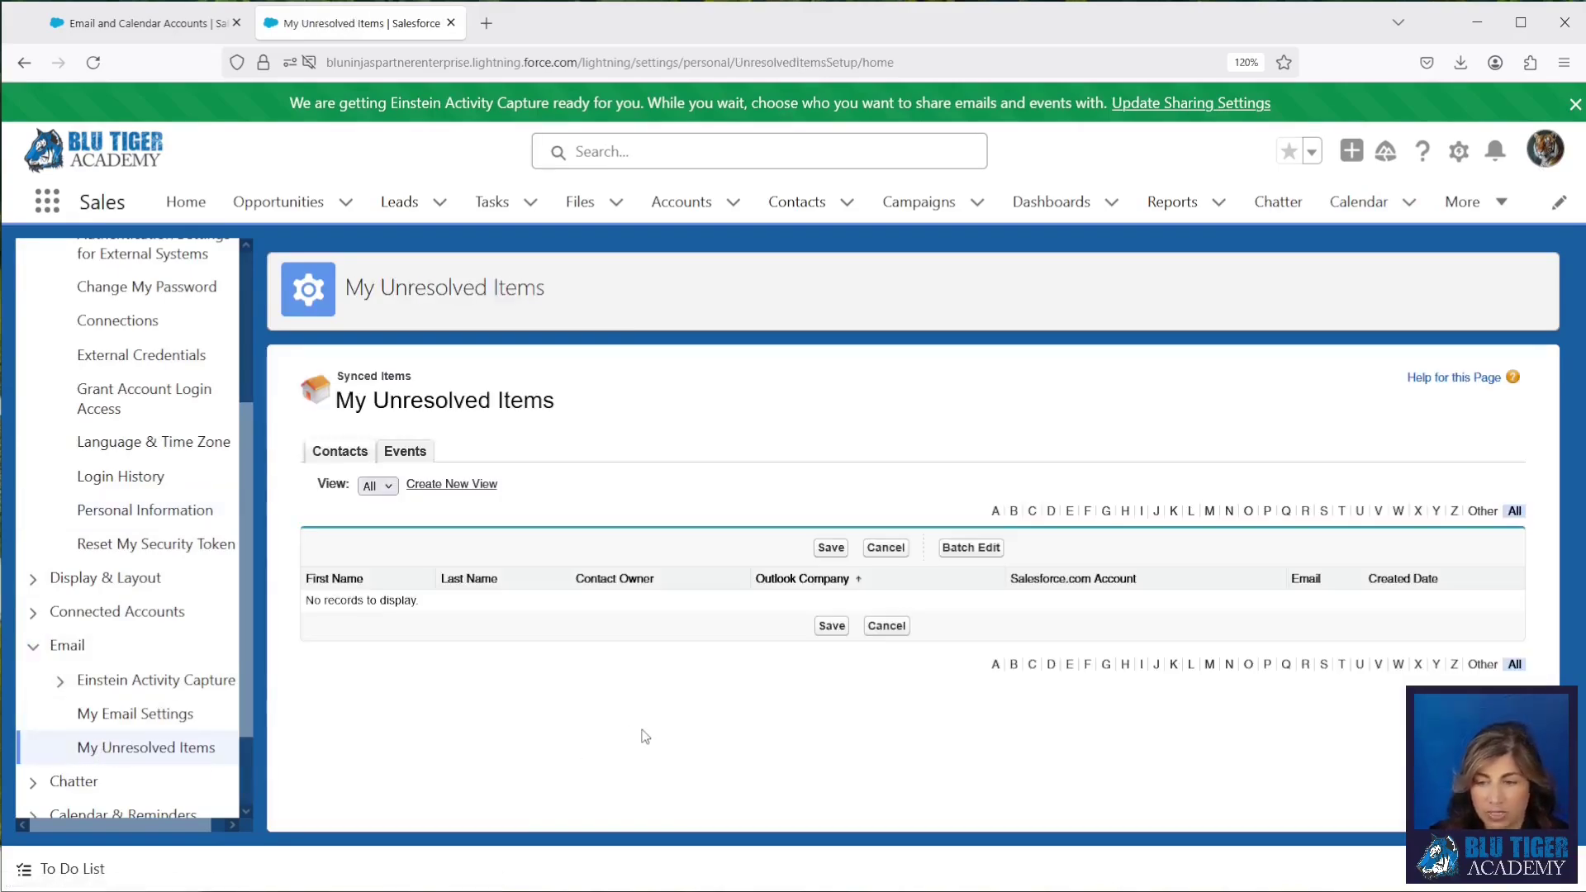
left_click(404, 455)
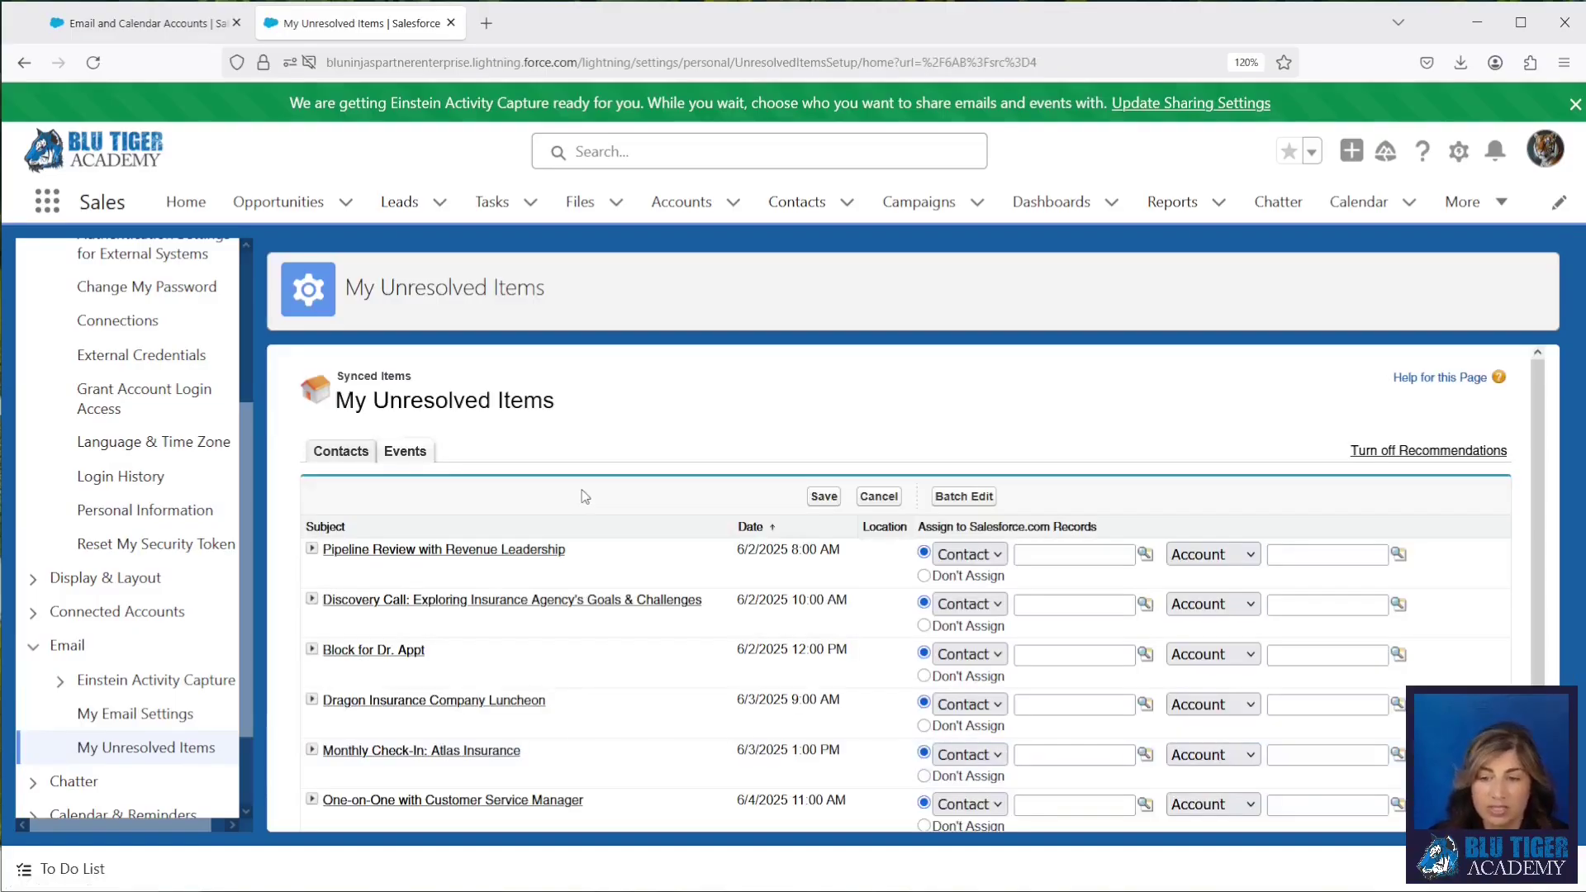
- Examine the unresolved events and the record assignment options for "Pipeline Review with Revenue Leadership", keeping Contact as the record type
scroll(584, 496, "down", 3)
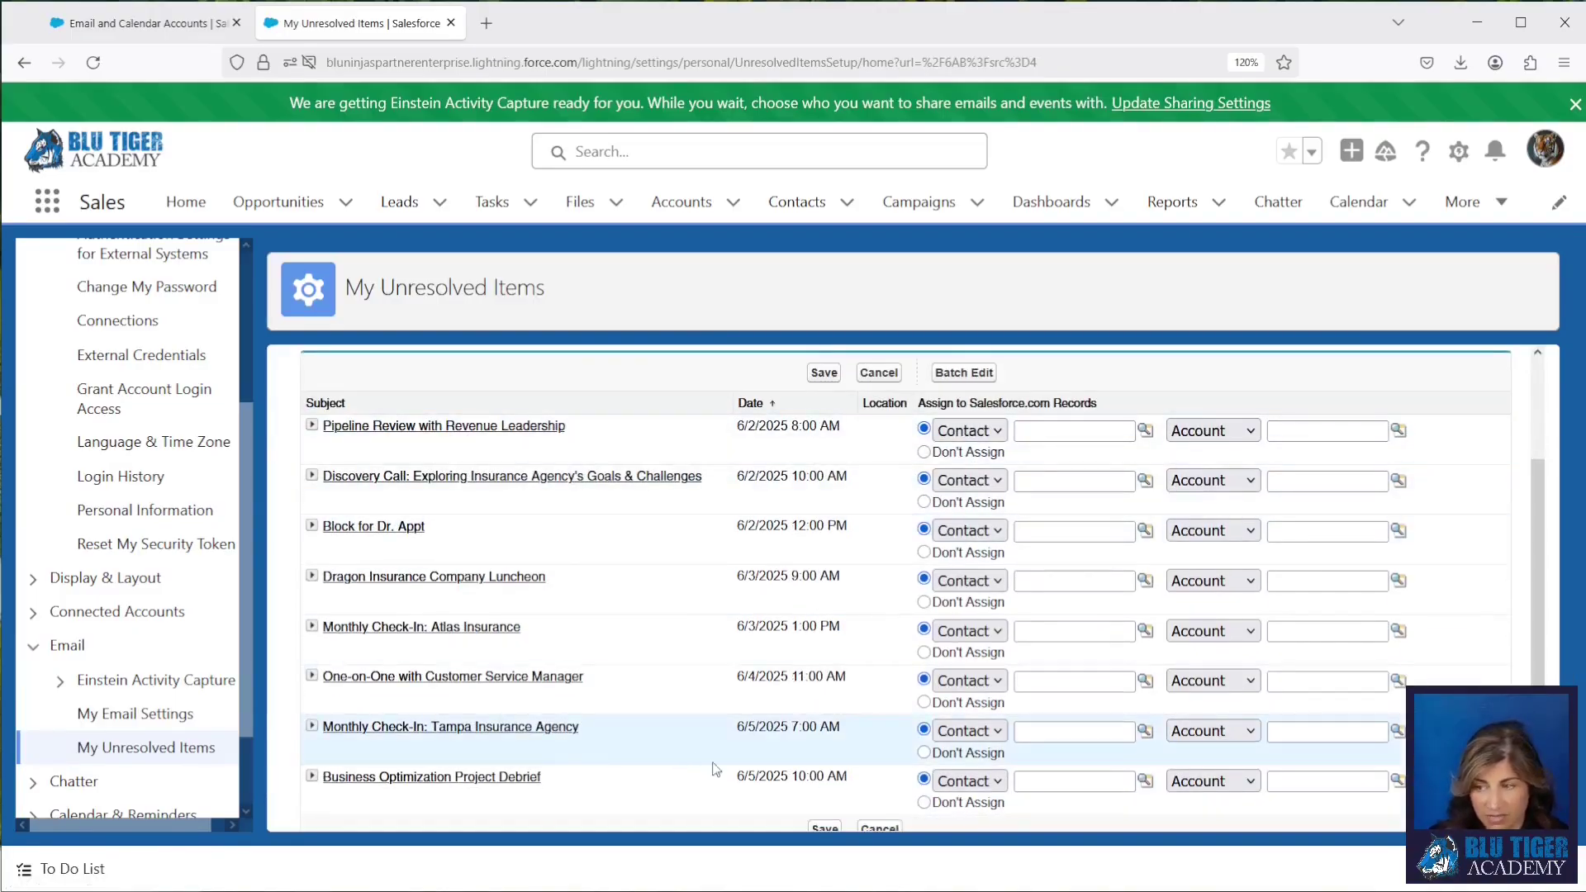
left_click(1303, 433)
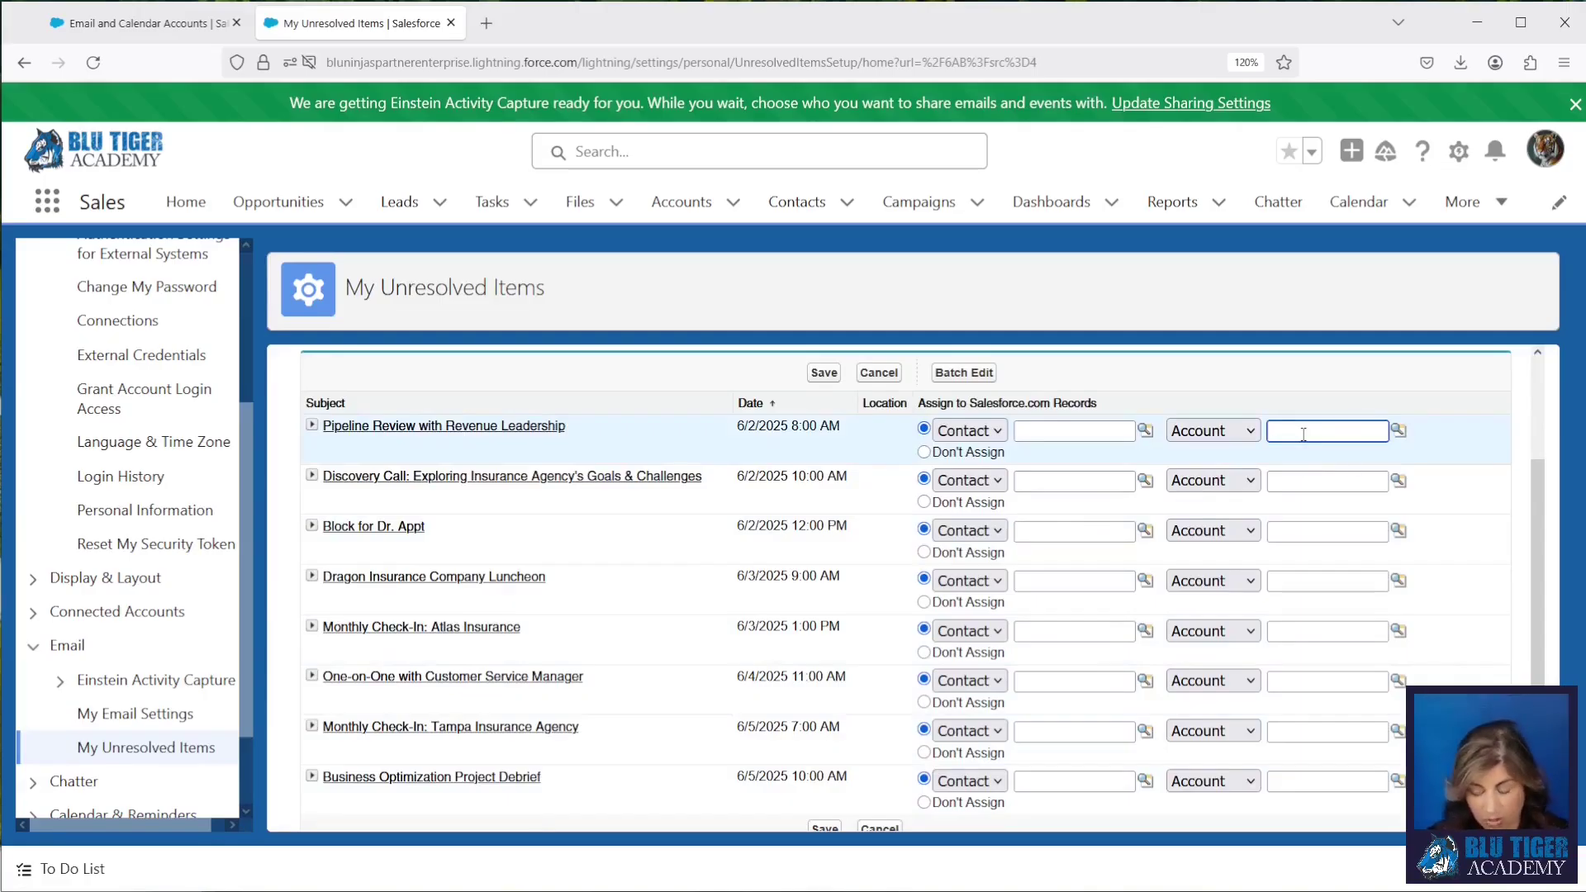
left_click(983, 433)
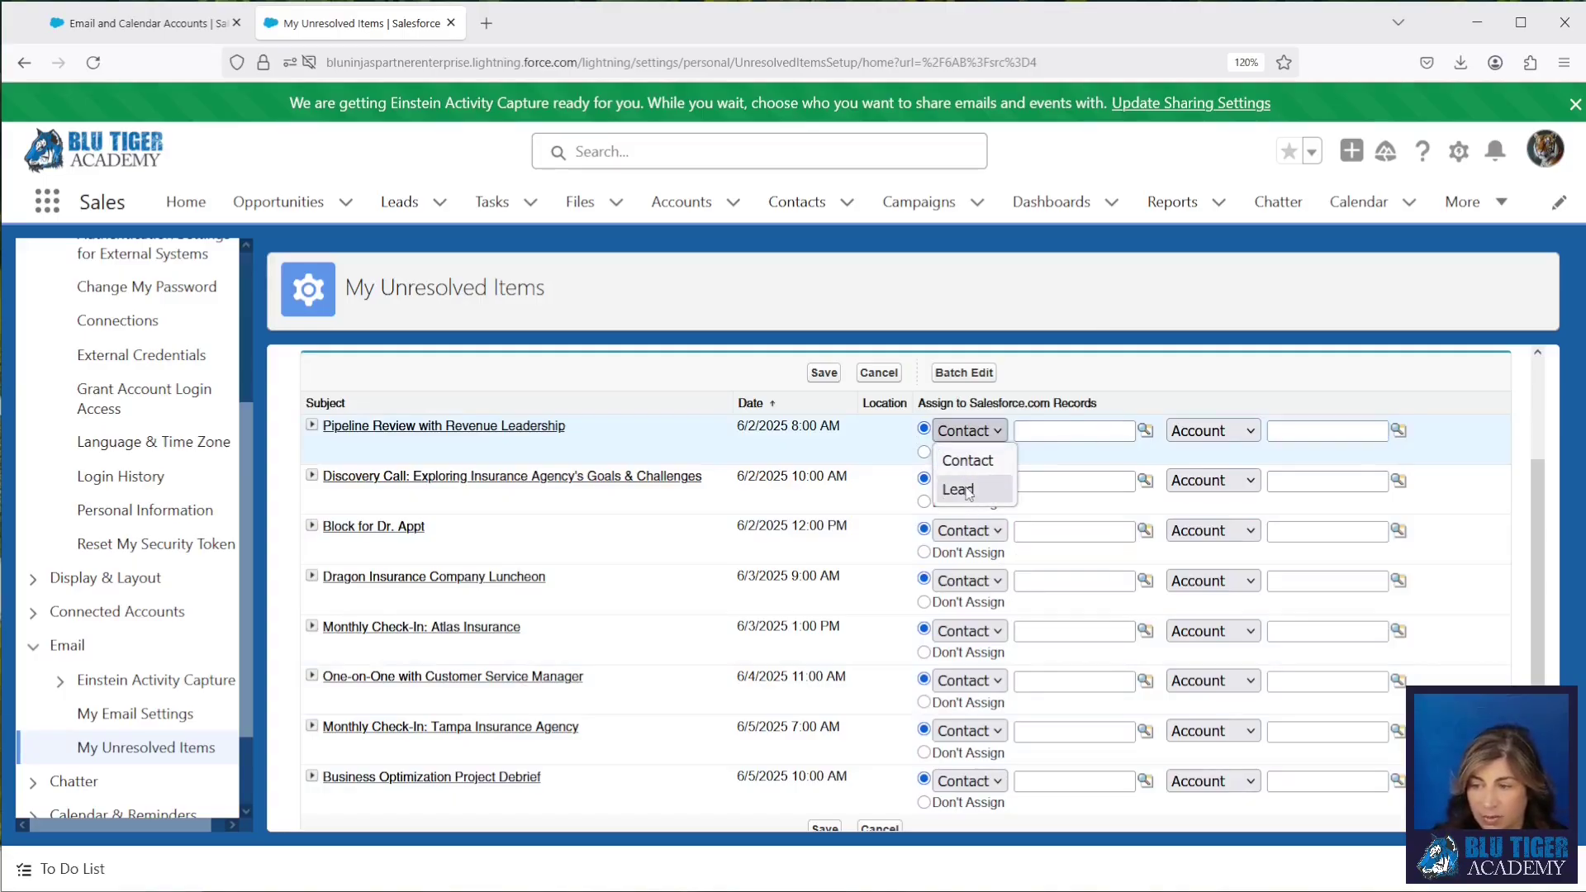
left_click(968, 460)
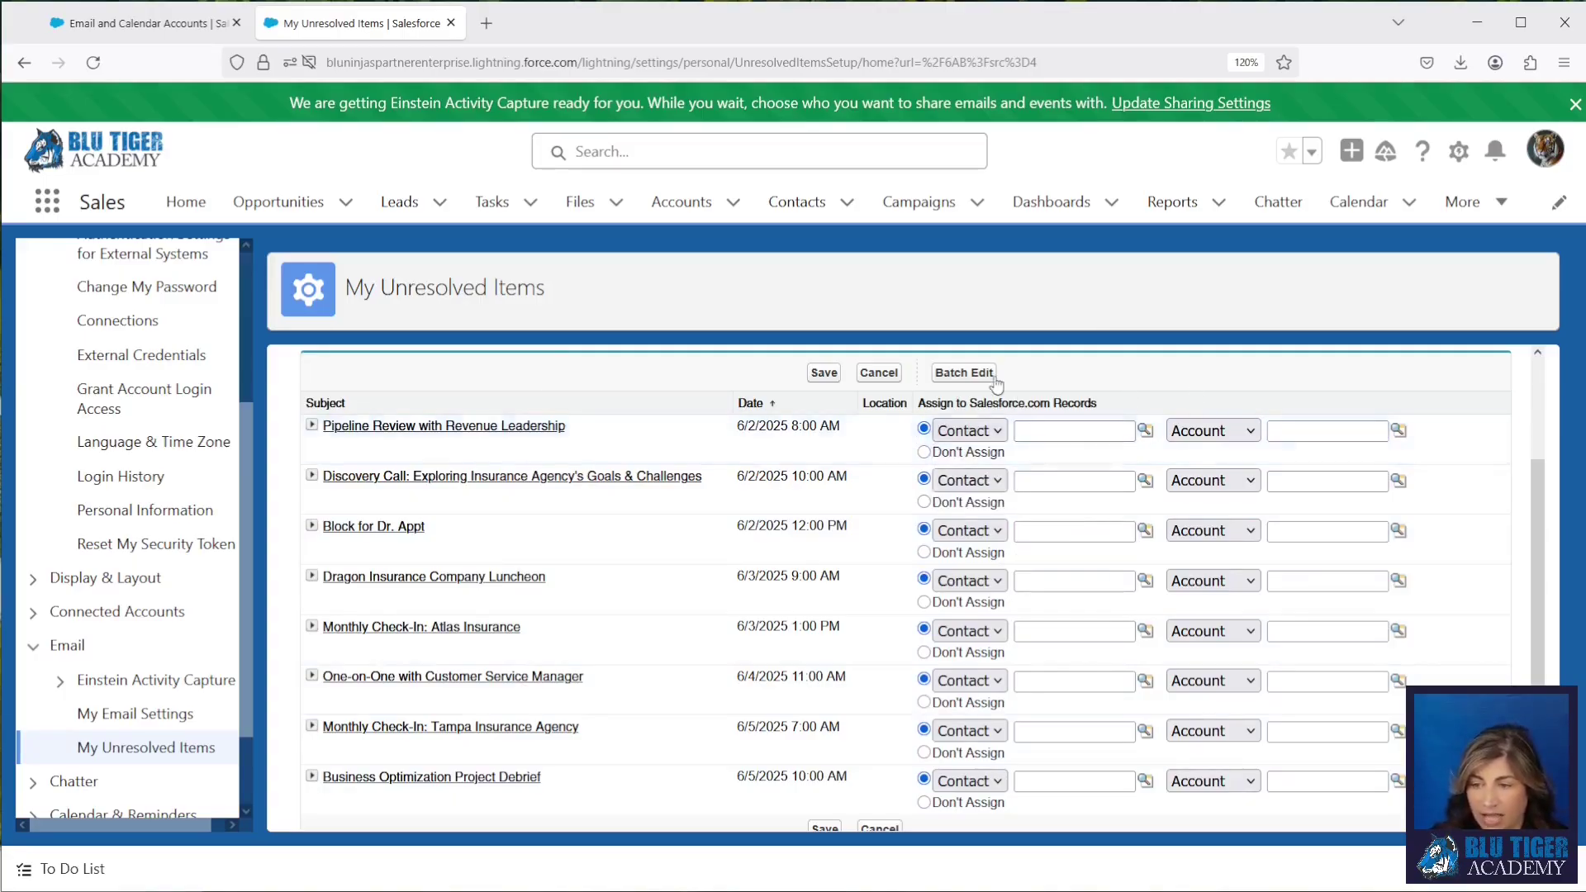